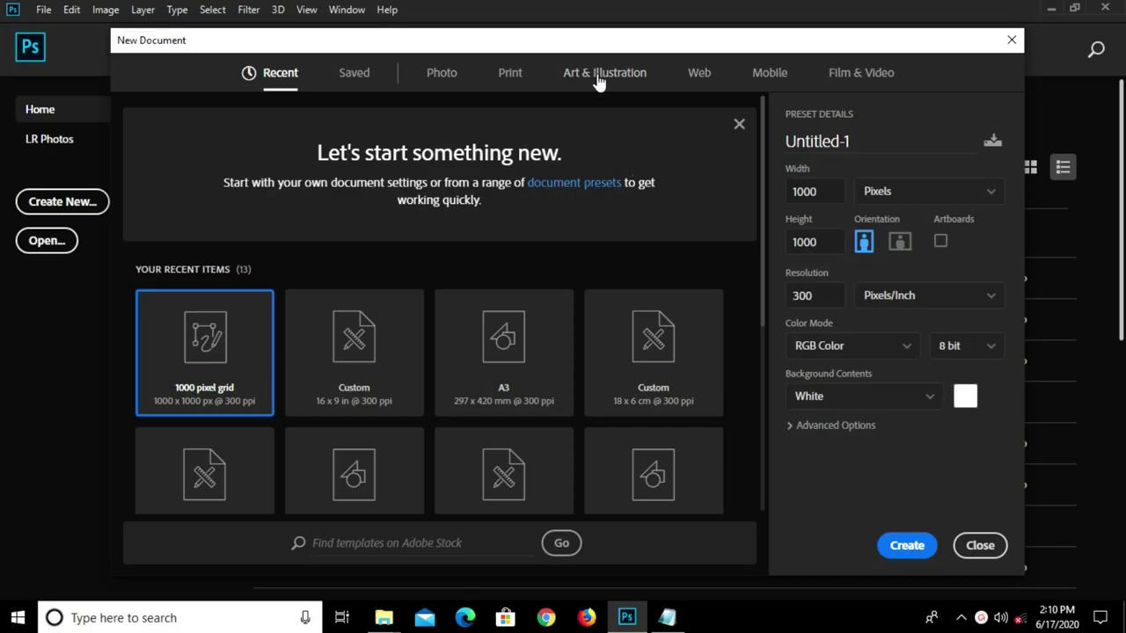
Switch the new-document window to the Art & Illustration blank presets.
click(598, 76)
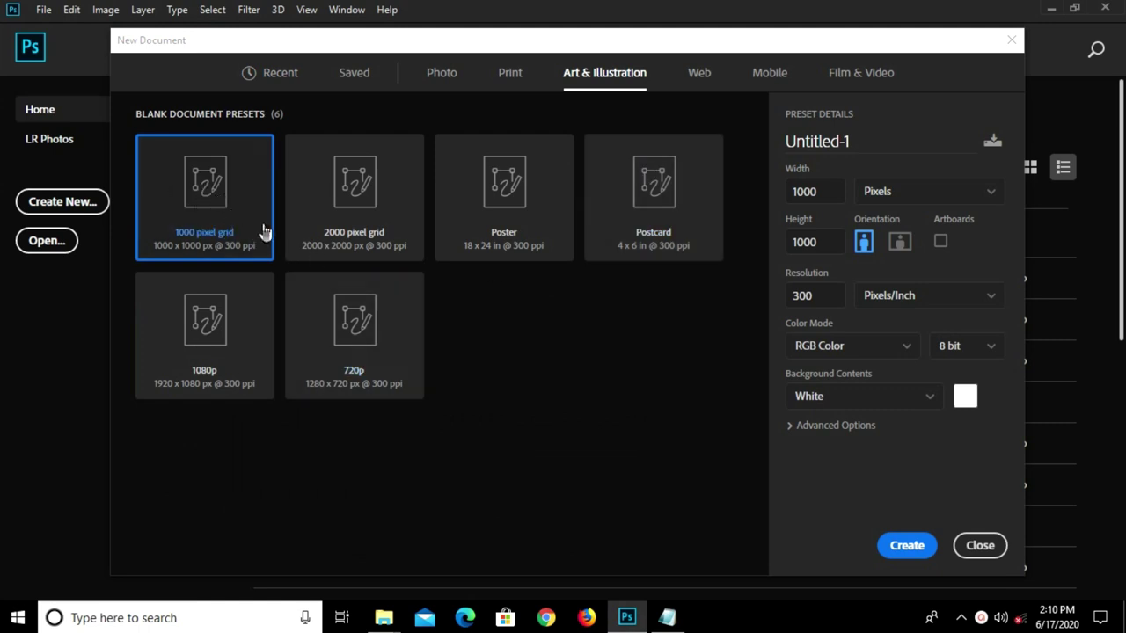
Create the square 1000 px document and unlock the Background into Layer 0.
double_click(790, 299)
click(906, 546)
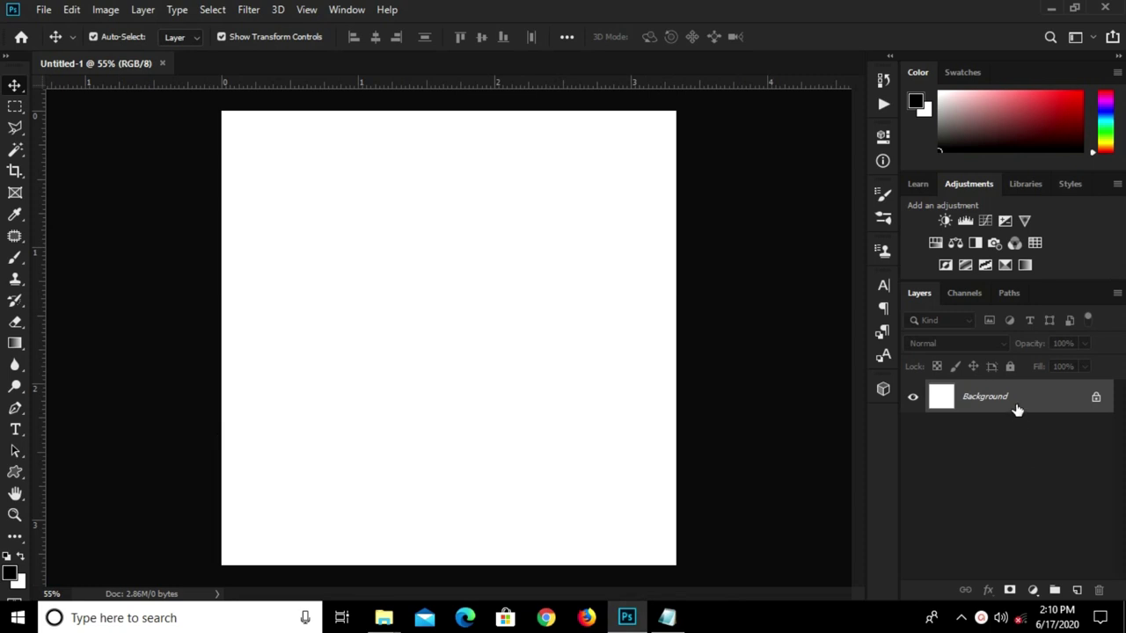
double_click(1016, 406)
click(693, 173)
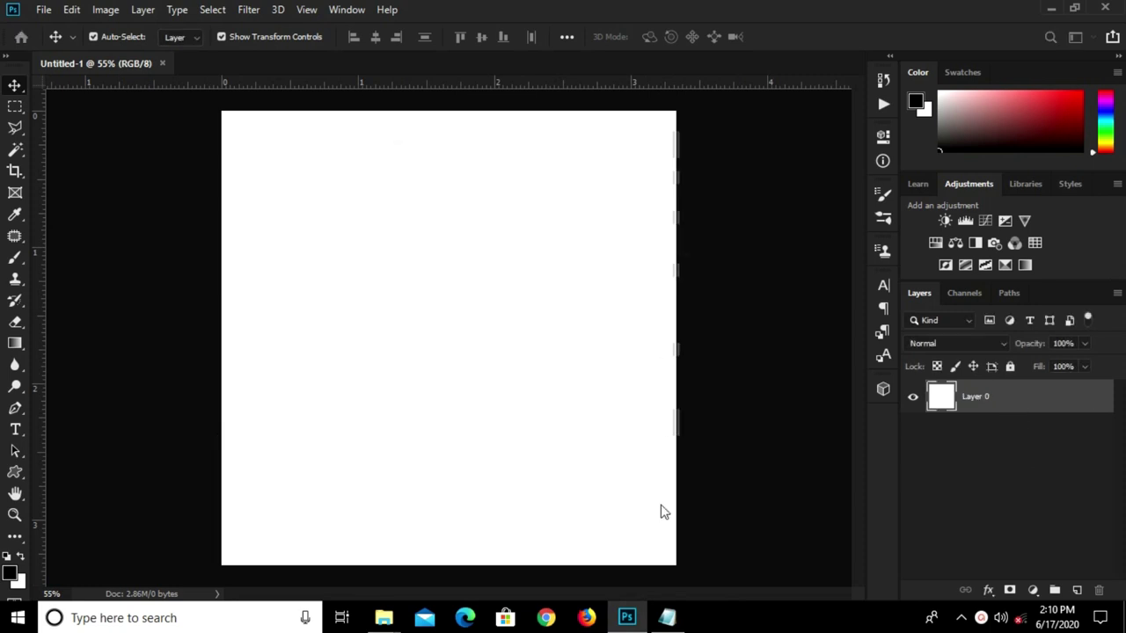
Copy the colour code 24033d from the Notepad notes.
click(666, 617)
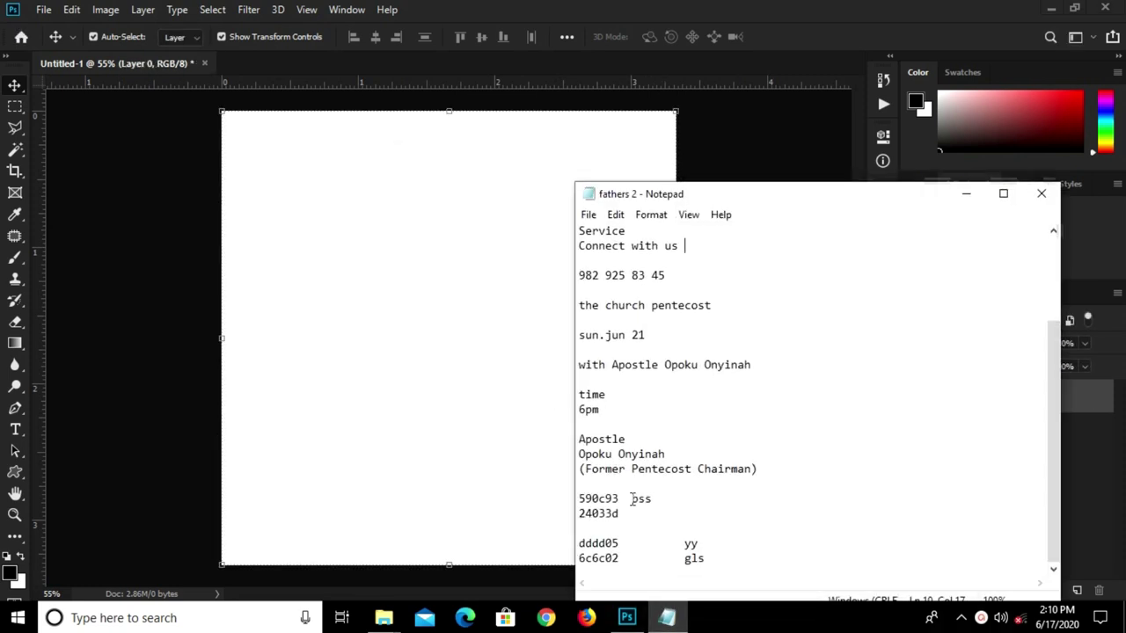
drag(619, 513, 573, 514)
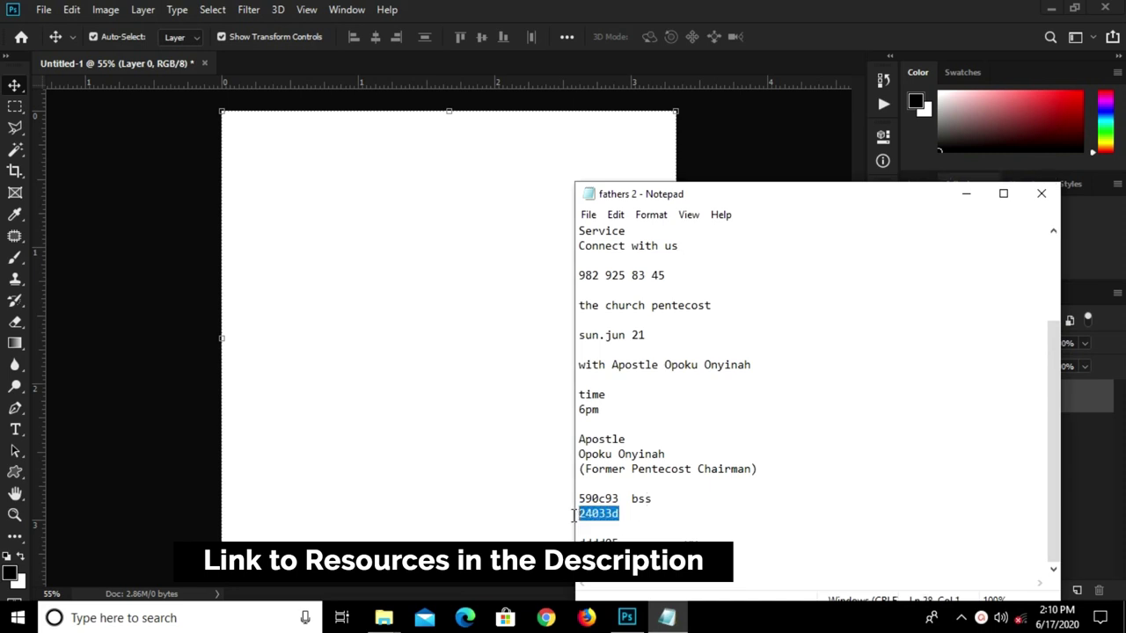
right_click(598, 514)
click(637, 314)
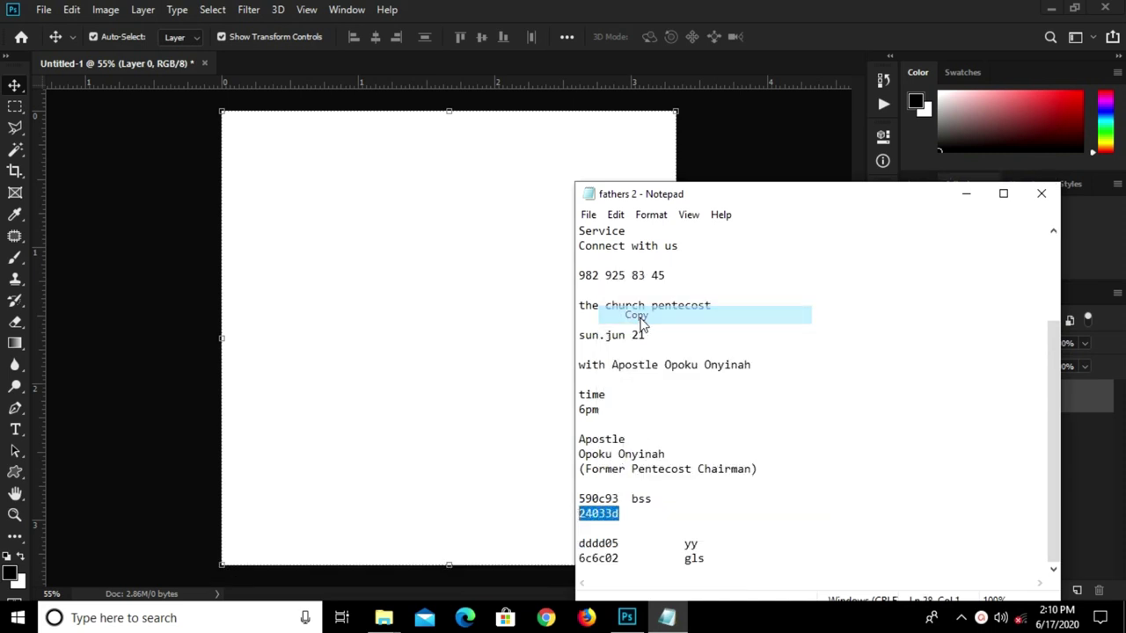
click(532, 364)
Add a Solid Color fill layer in dark purple #24033d.
click(1033, 590)
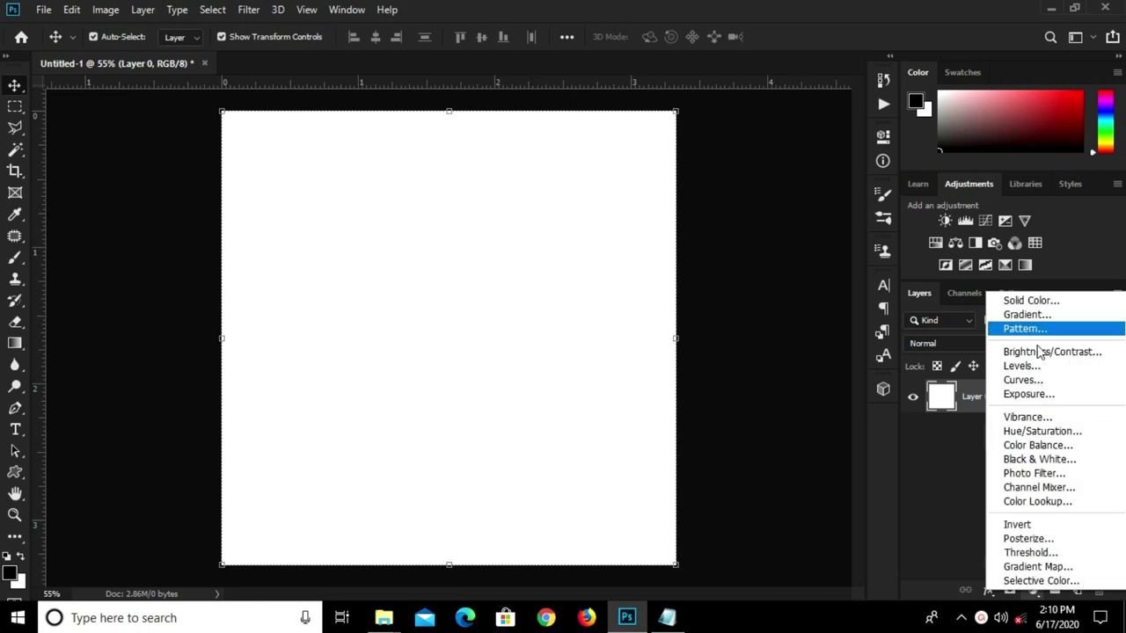
click(1025, 296)
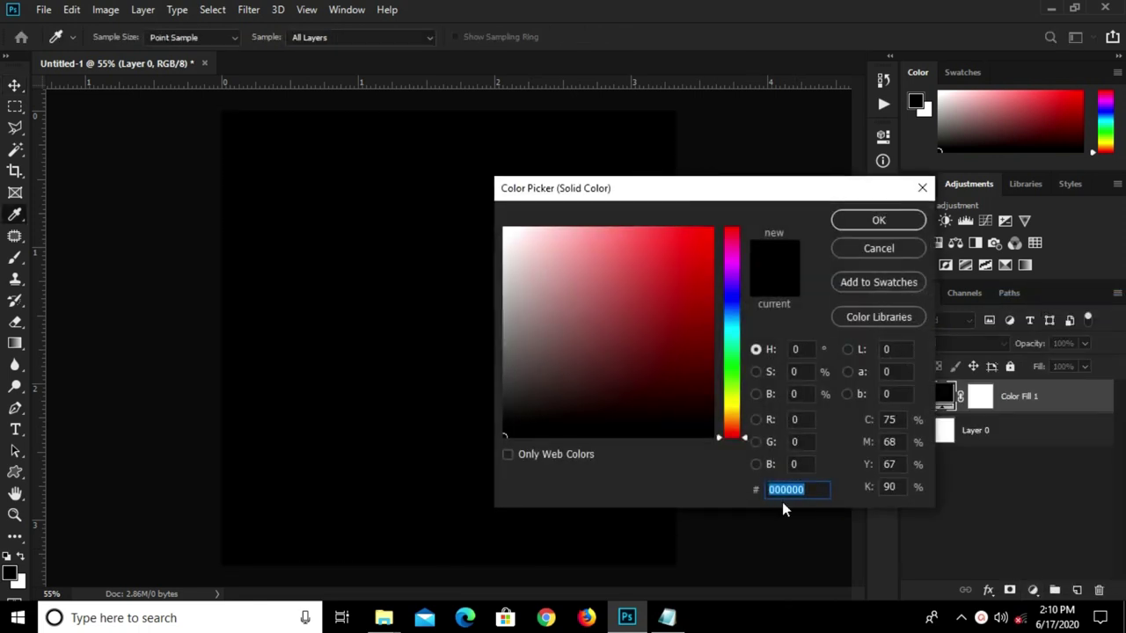
key(ctrl+v)
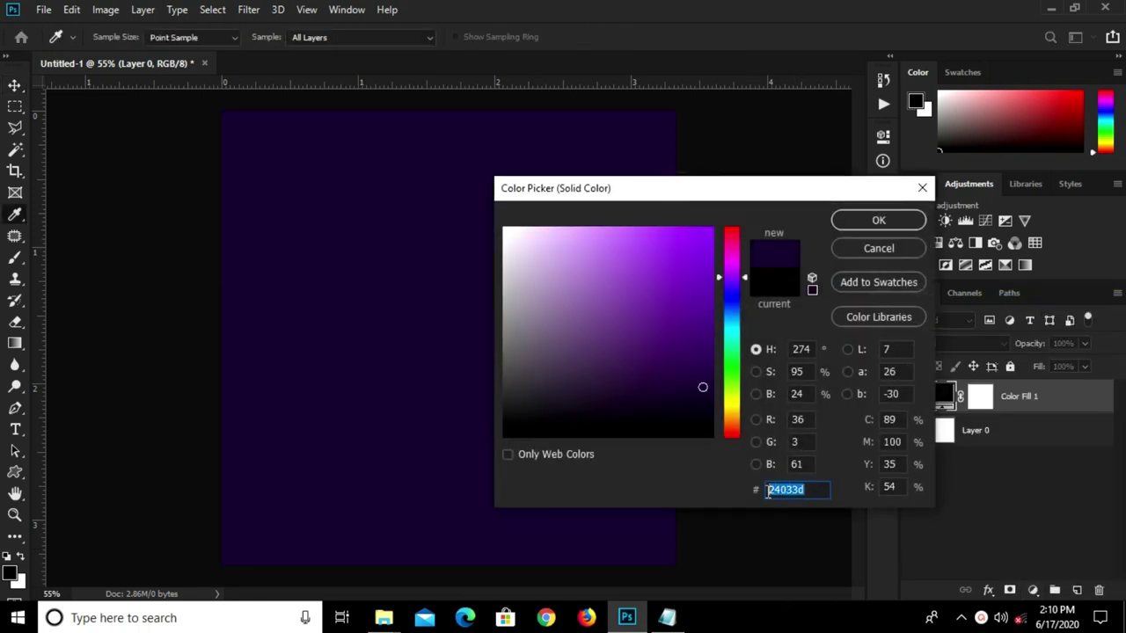
click(875, 221)
click(728, 312)
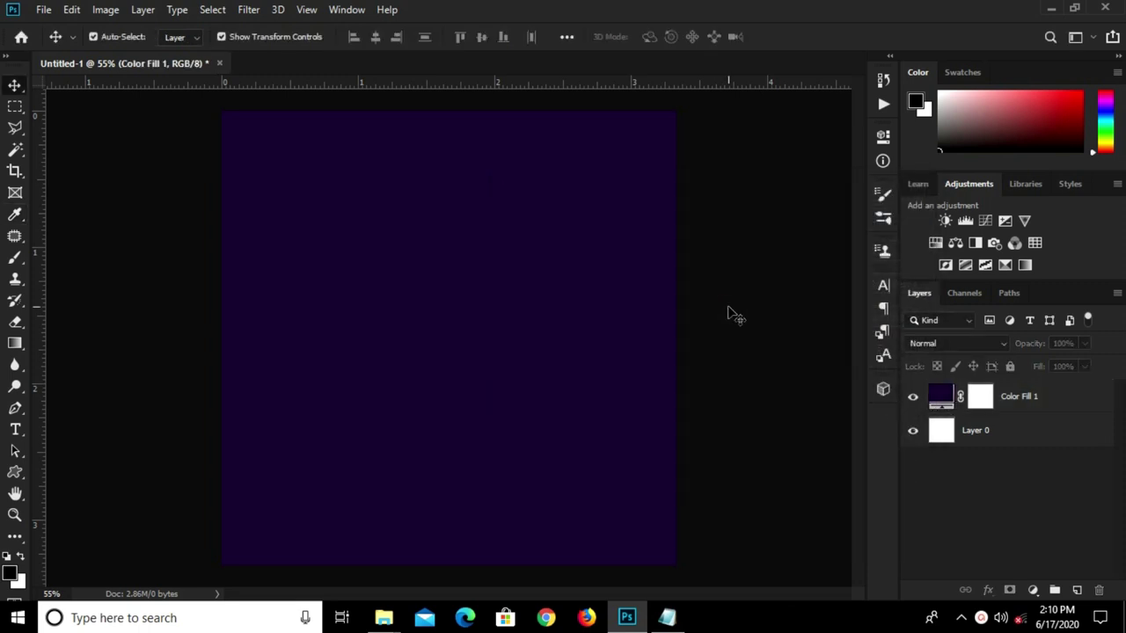
click(40, 10)
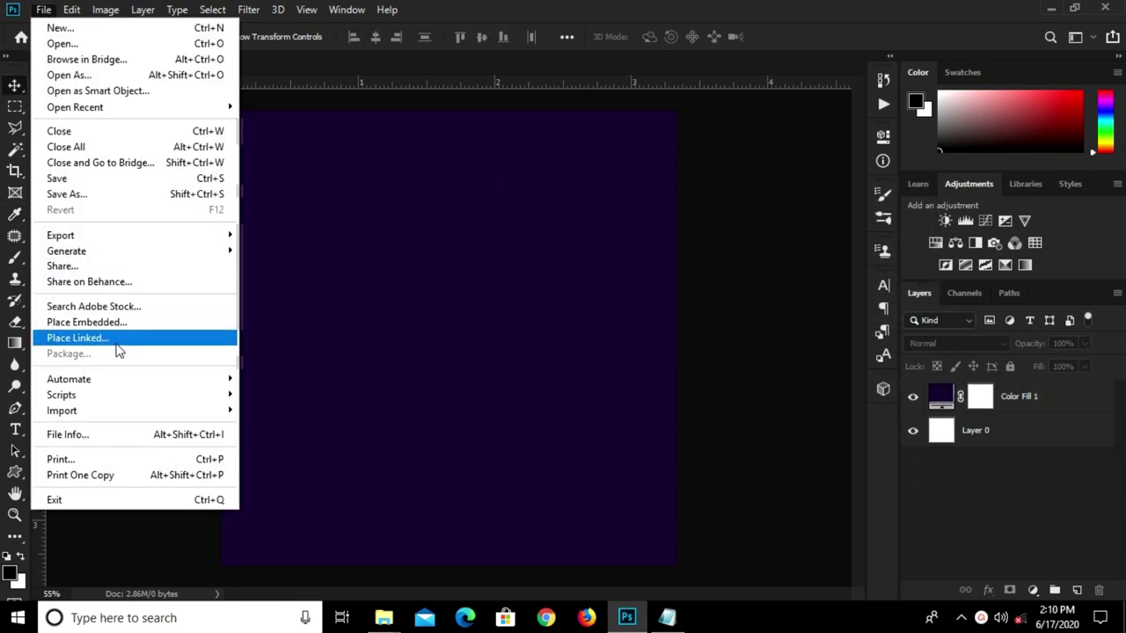
Place the worship-hands-raised image from Downloads > Father's Day as an embedded layer.
click(119, 325)
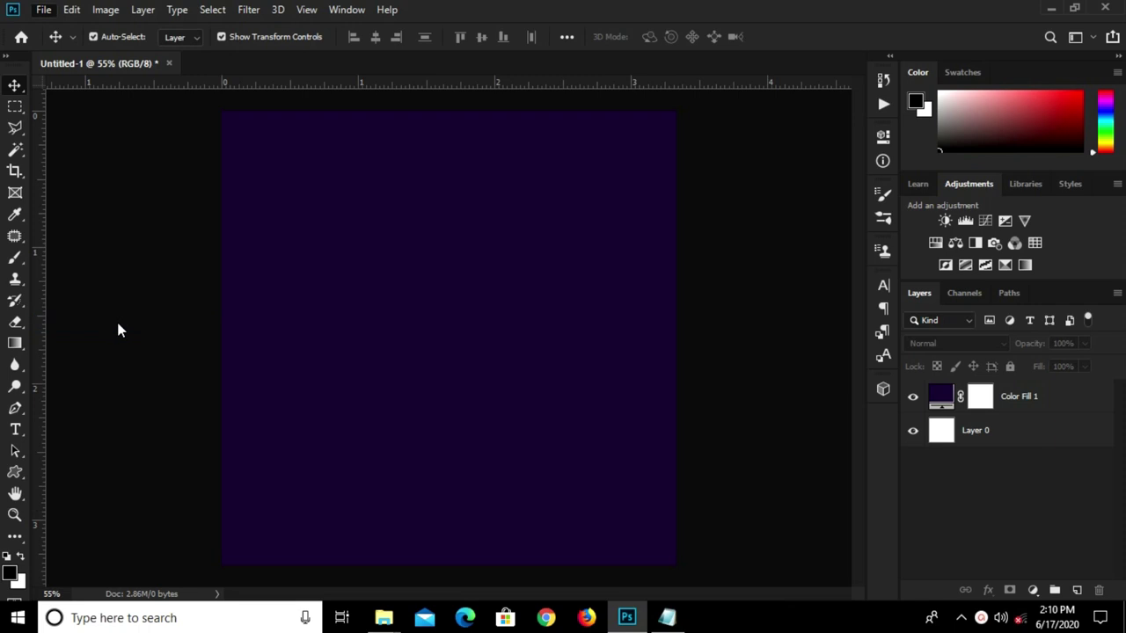
scroll(70, 230, down, 2)
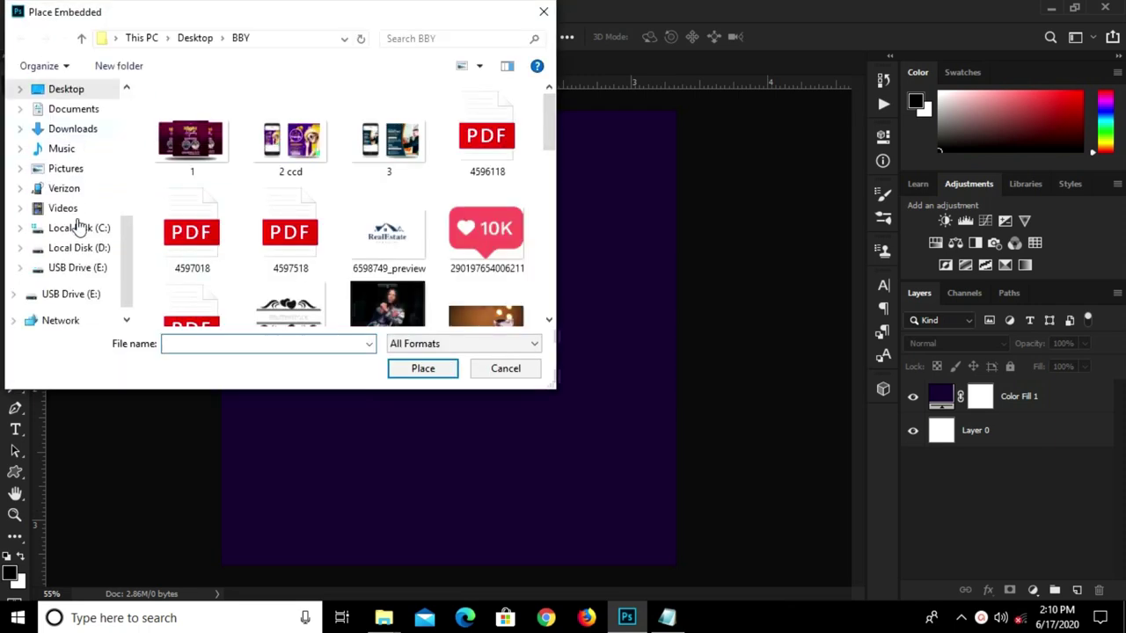
scroll(70, 229, up, 1)
click(72, 168)
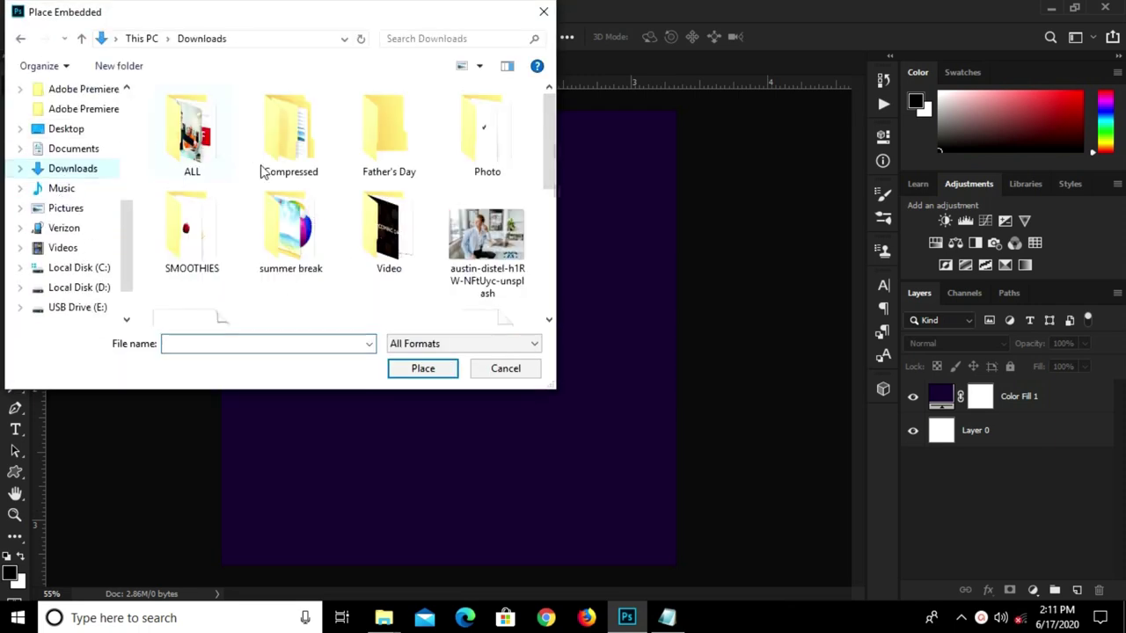
double_click(388, 140)
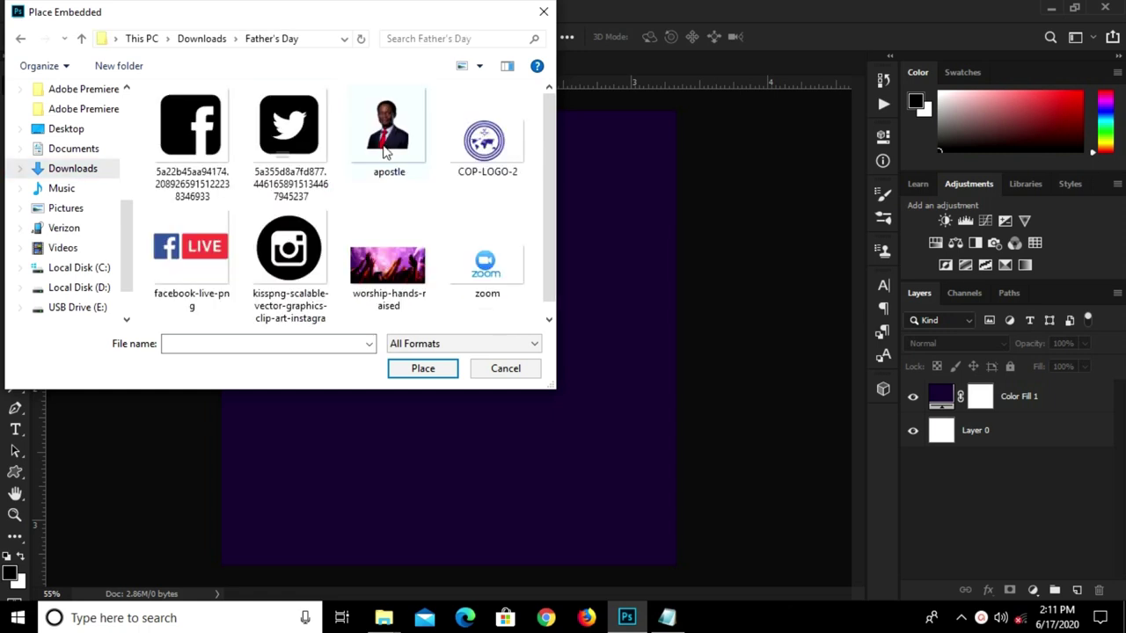
click(389, 272)
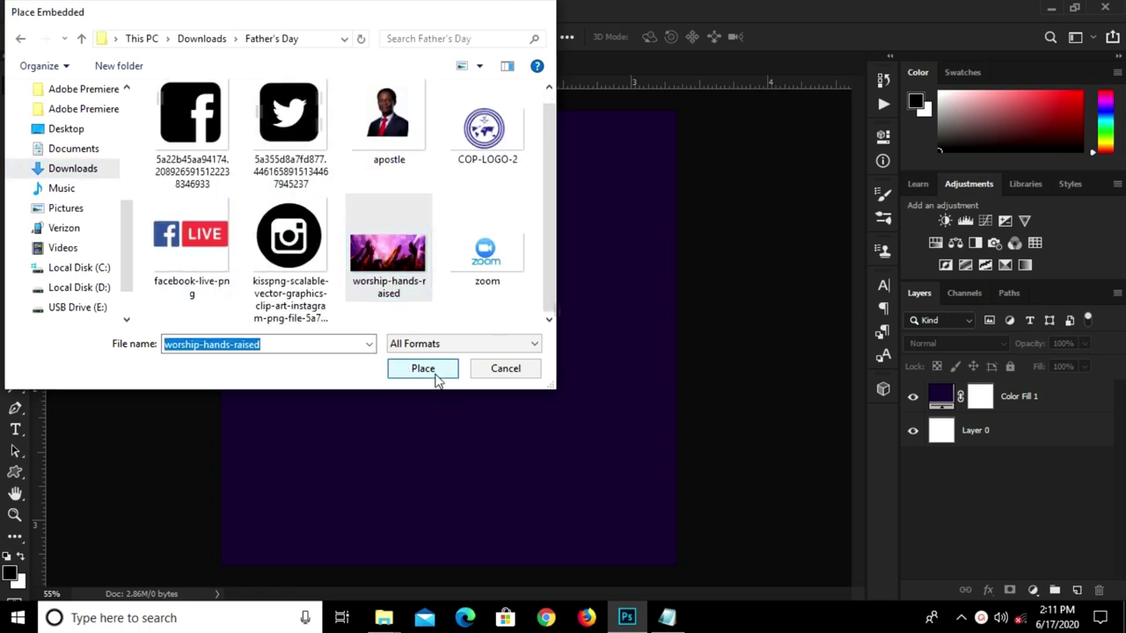
click(431, 369)
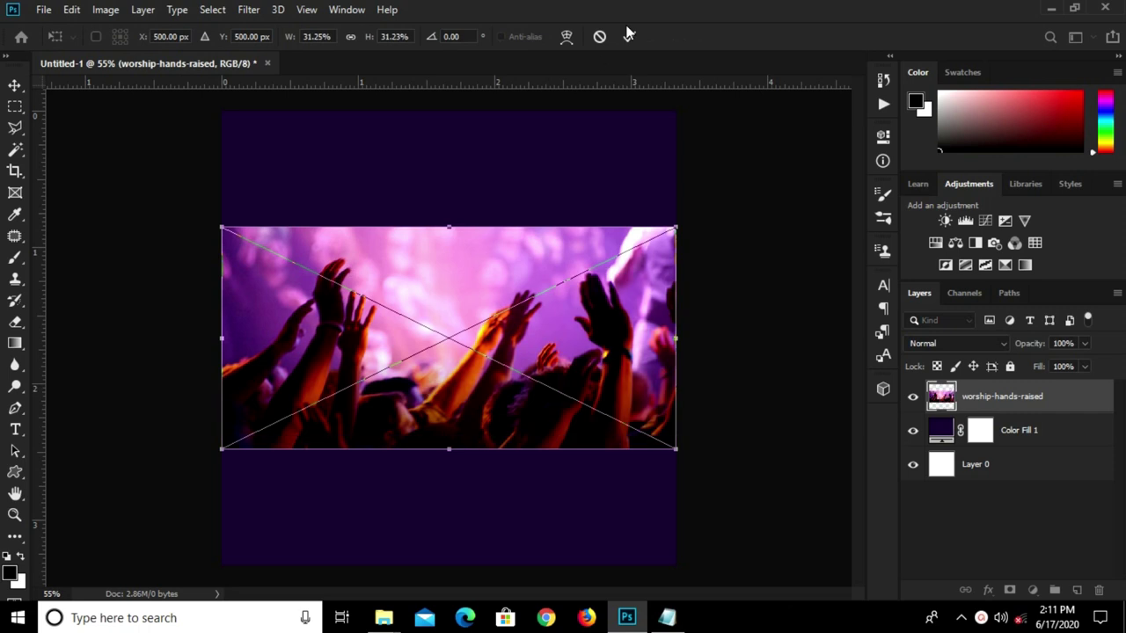
Move the photo to the top and enlarge it across the canvas's upper half.
click(628, 37)
drag(465, 371, 429, 244)
key(ctrl+t)
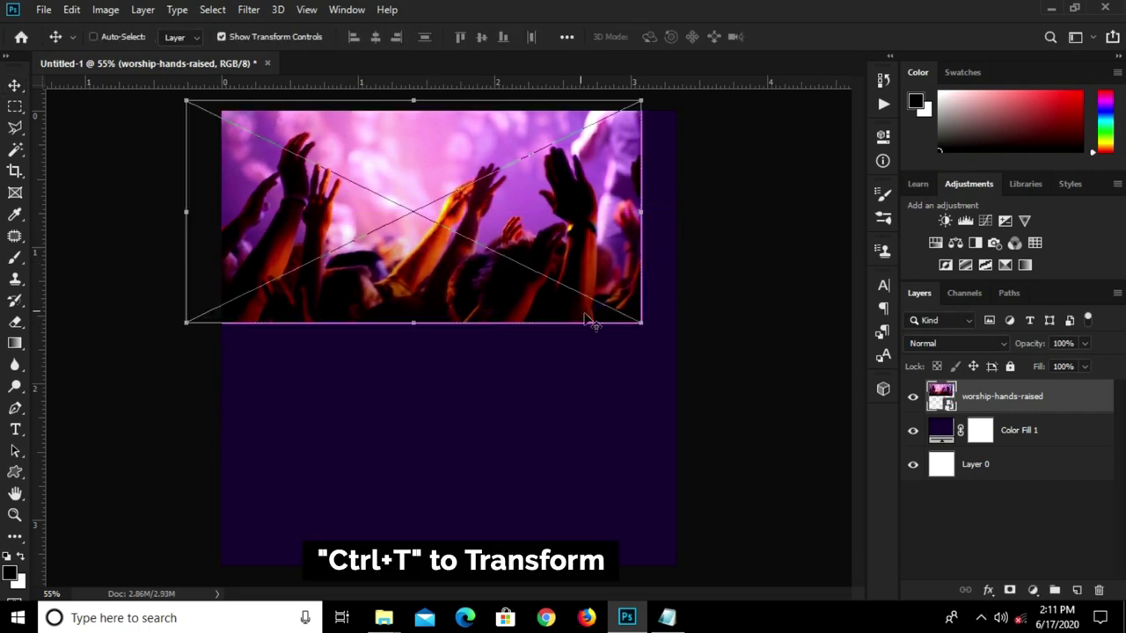
drag(651, 335, 745, 380)
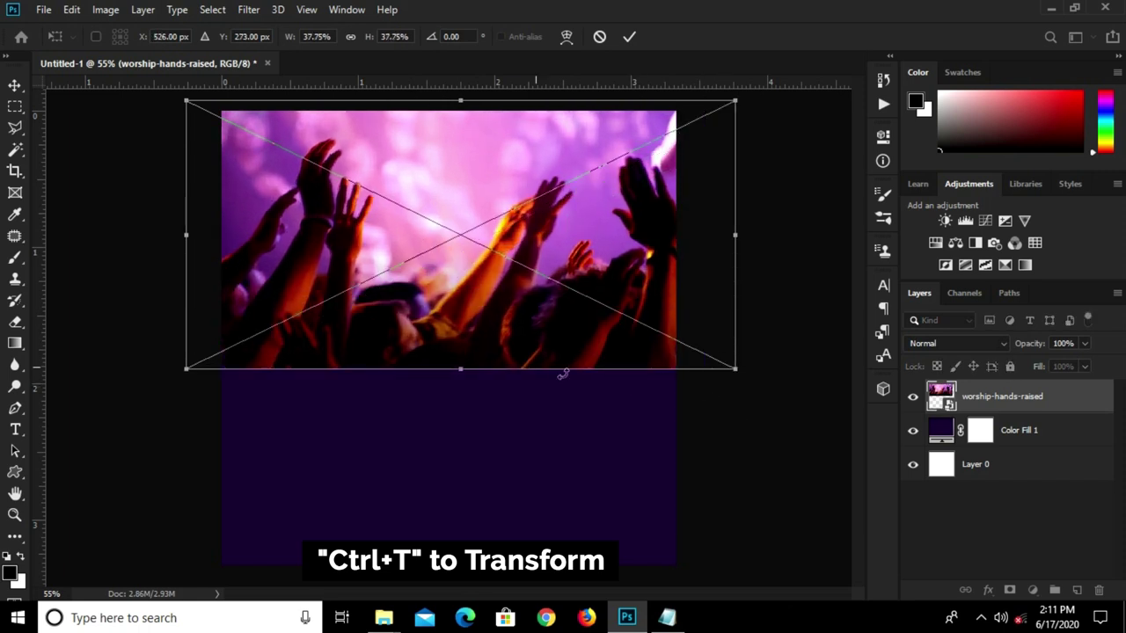
drag(262, 317, 250, 297)
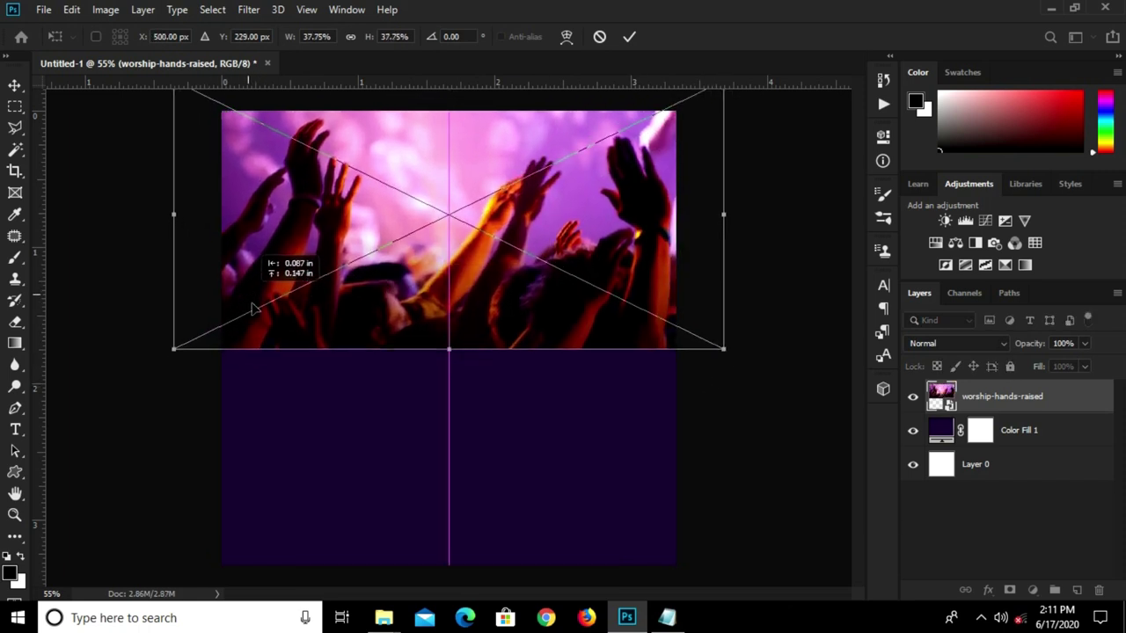
click(631, 37)
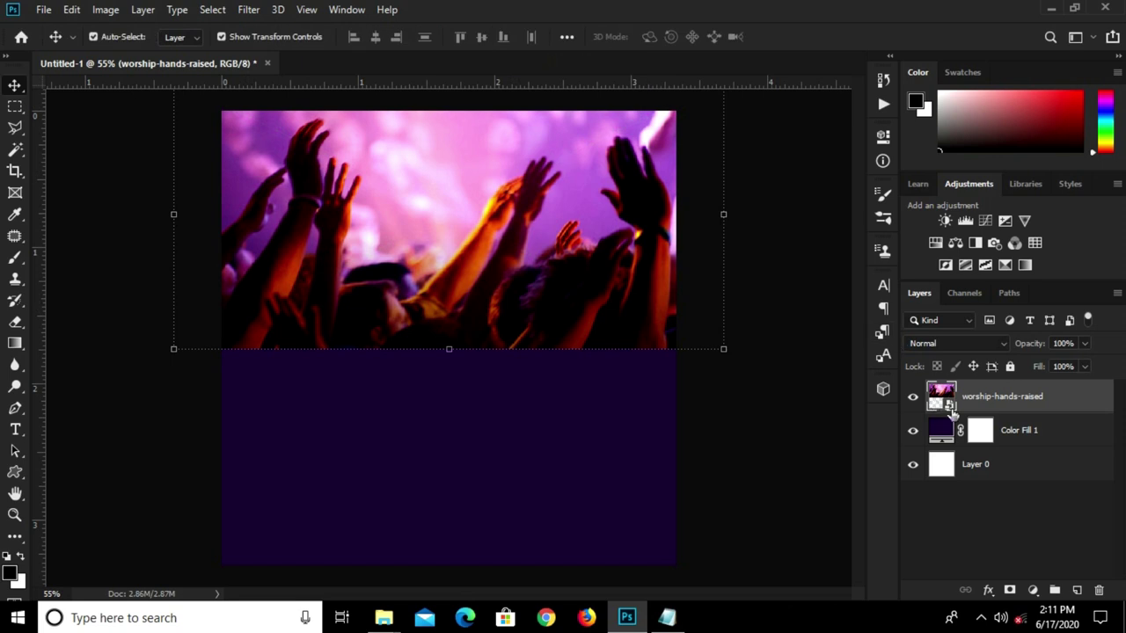
click(967, 344)
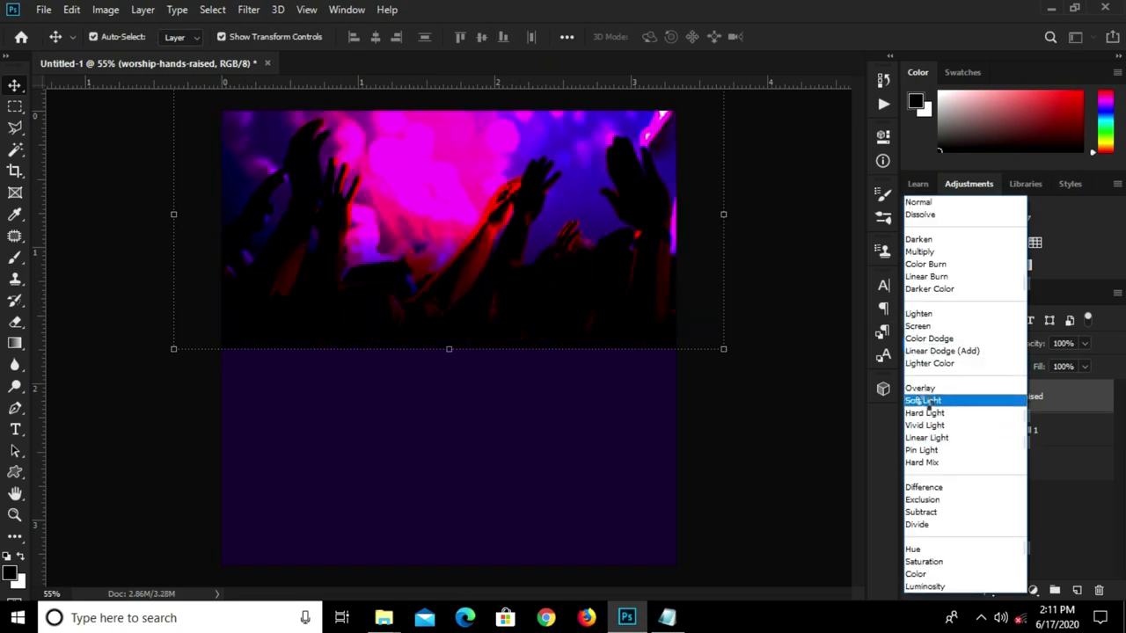
Blend the worship-hands-raised photo in Soft Light at 45% opacity and add a layer mask.
click(928, 404)
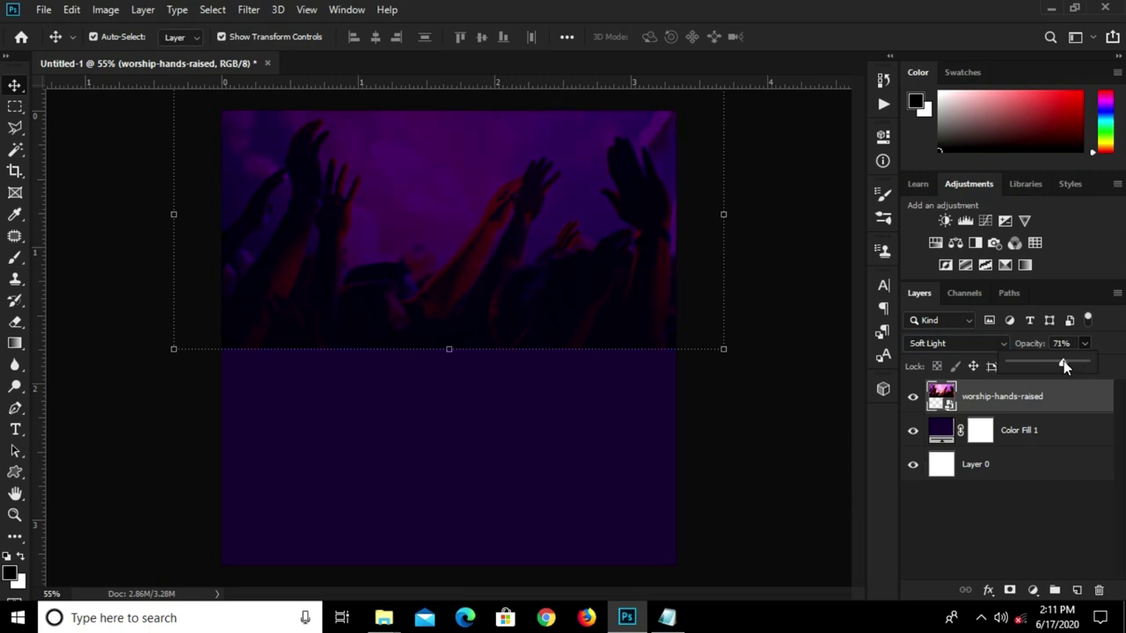
drag(1063, 361, 1057, 363)
click(1052, 344)
text(5)
key(Return)
click(532, 311)
click(955, 387)
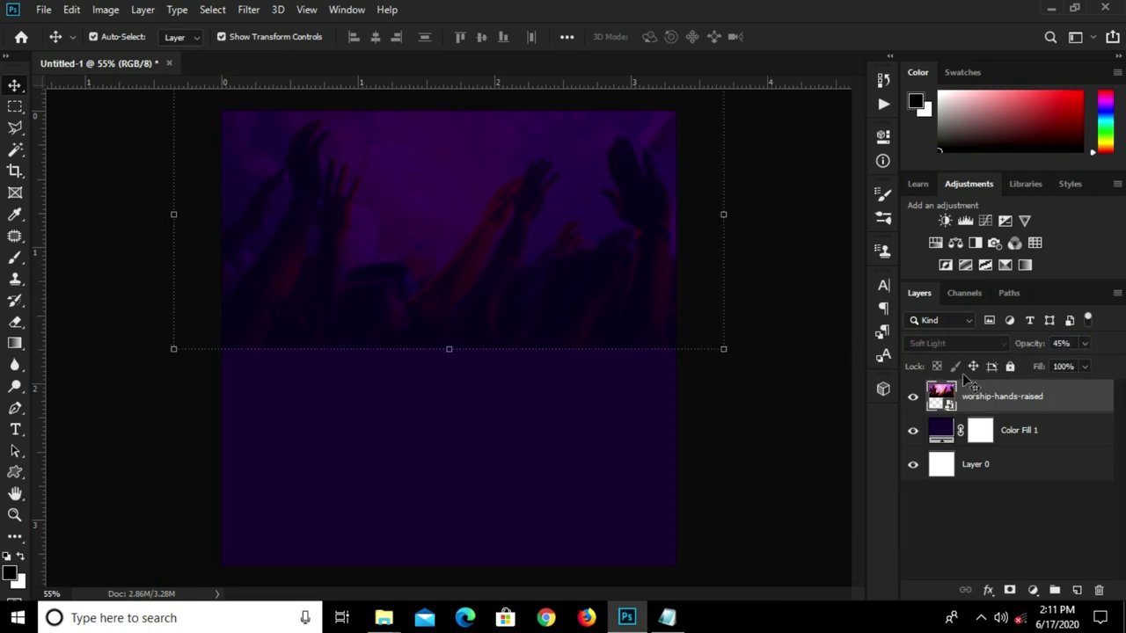
click(1010, 590)
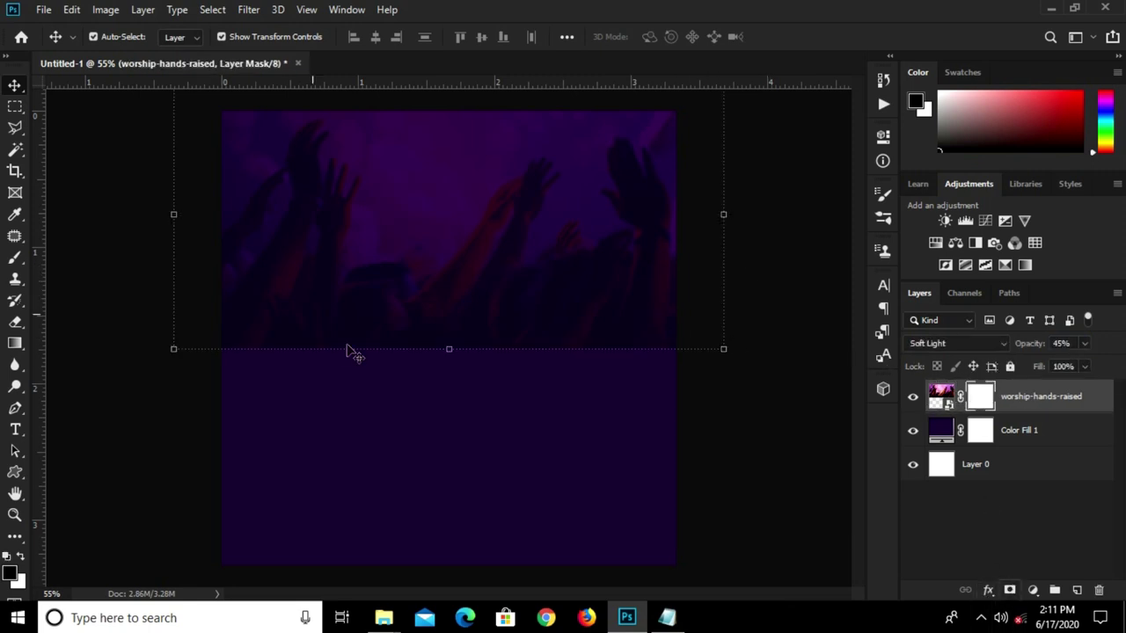
Draw an upward gradient on the photo's mask so the hands fade into the purple.
click(13, 345)
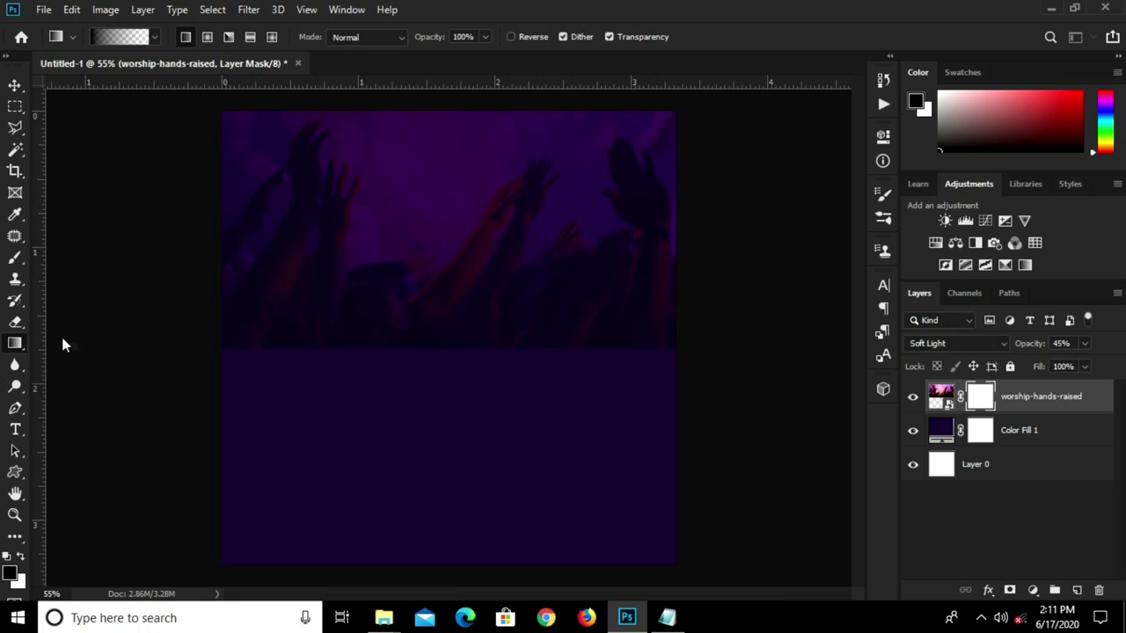
click(123, 37)
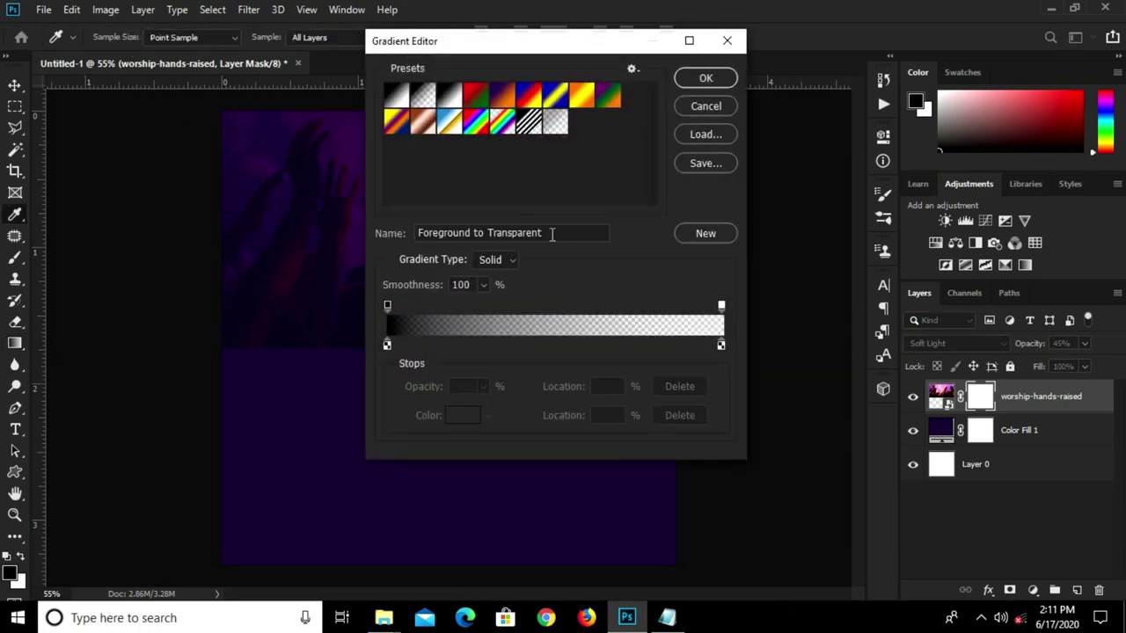
click(699, 78)
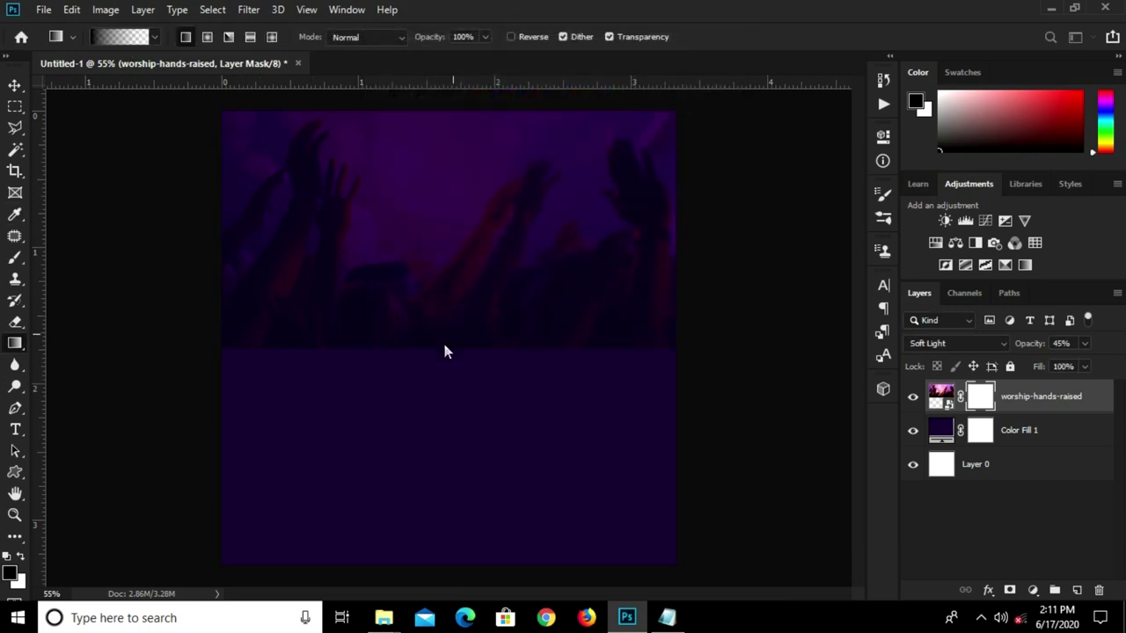
drag(444, 459, 445, 160)
drag(445, 461, 445, 130)
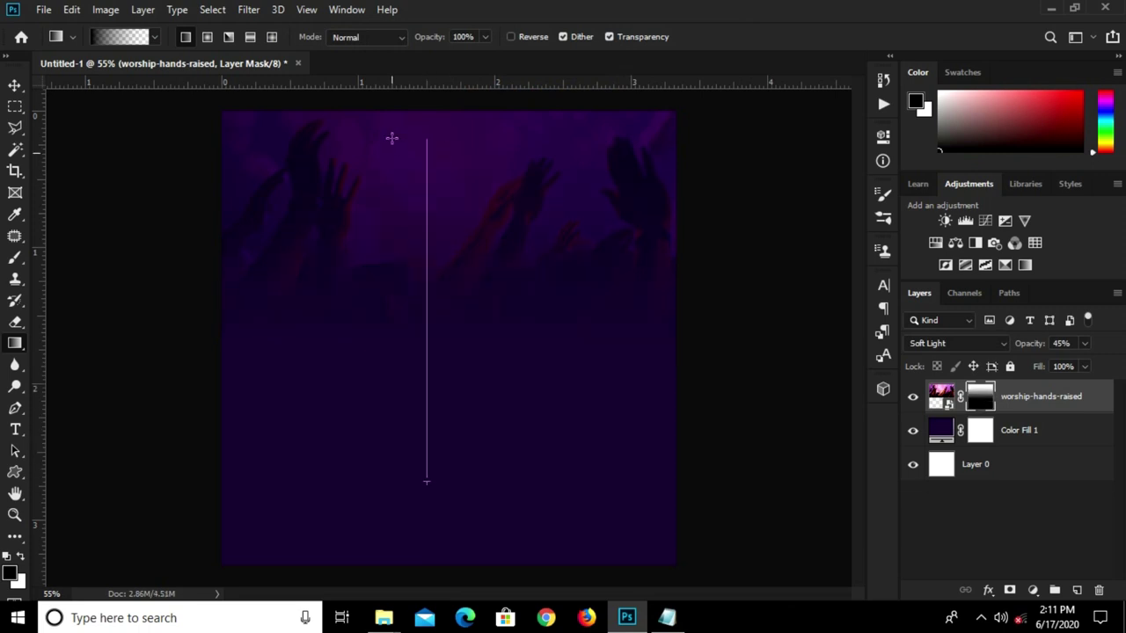
drag(429, 447, 401, 120)
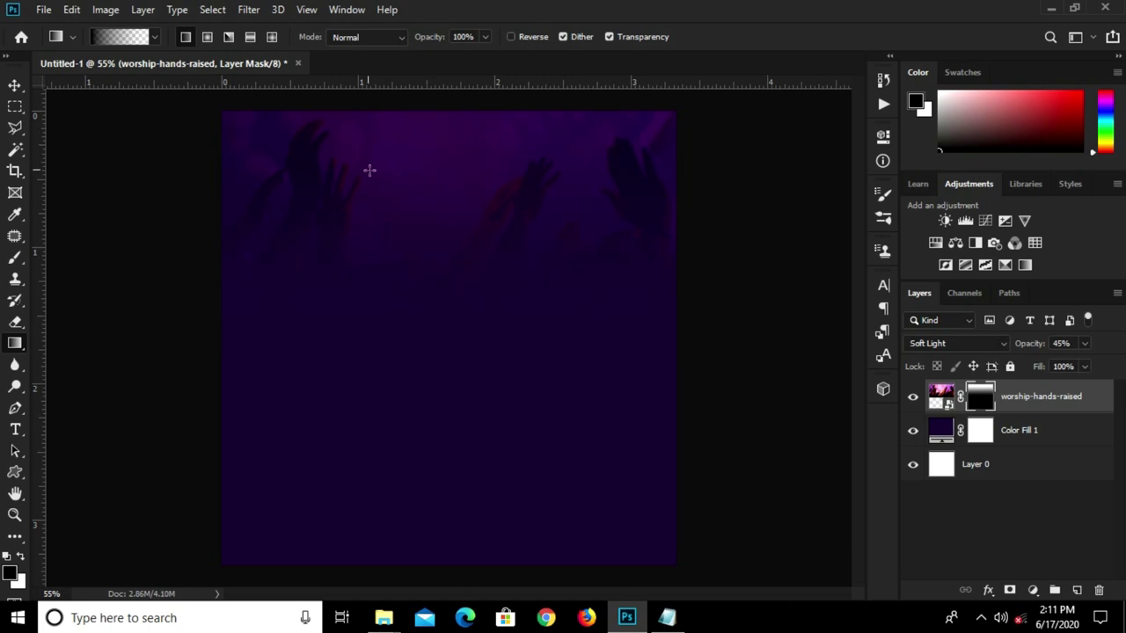
click(19, 86)
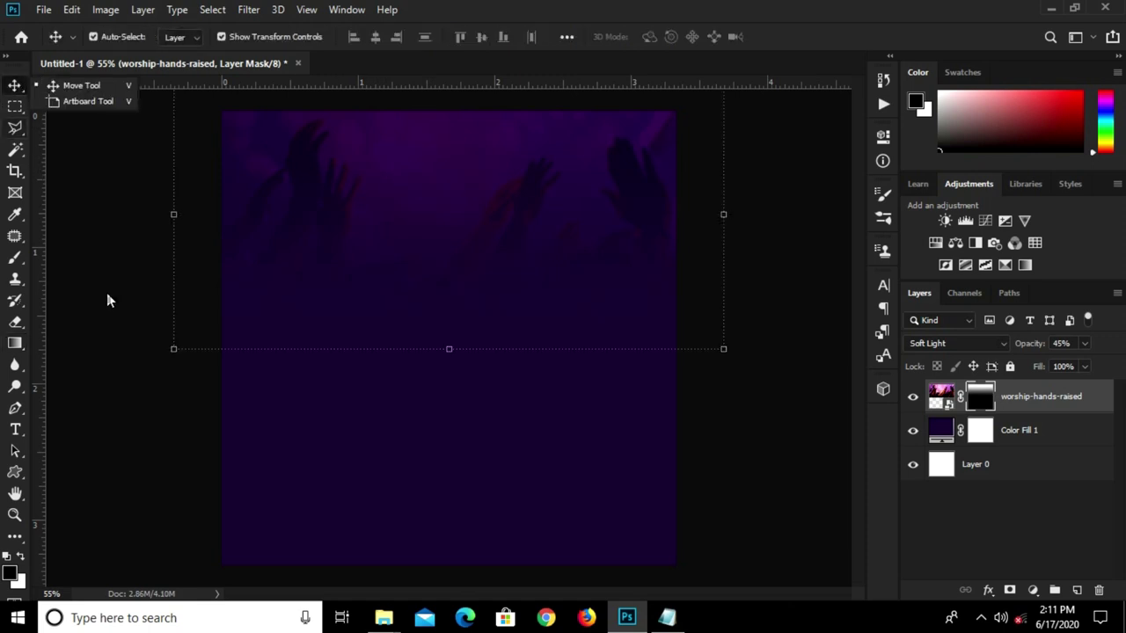
click(118, 380)
key(ctrl+minus)
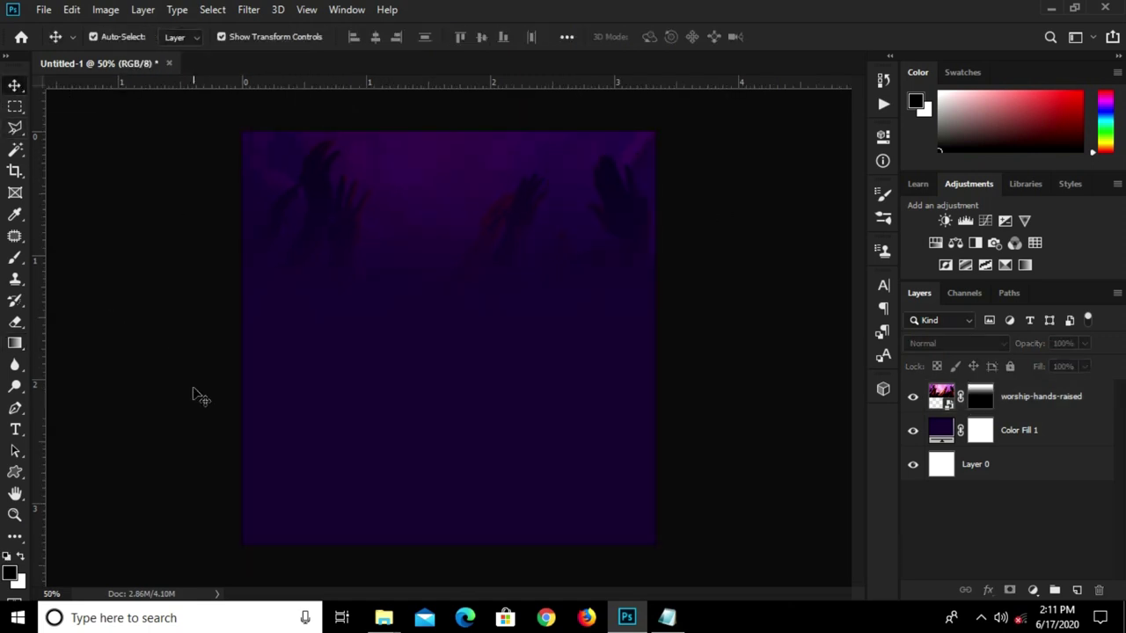
Copy the three church name lines from the Notepad notes.
click(666, 618)
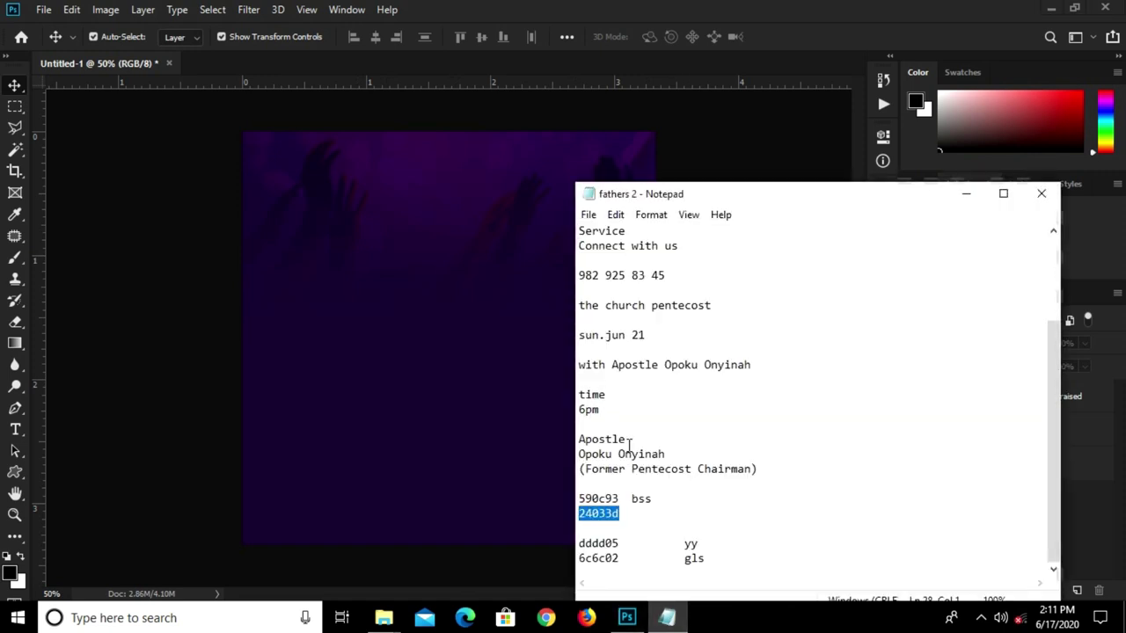
scroll(630, 444, up, 3)
drag(692, 260, 627, 246)
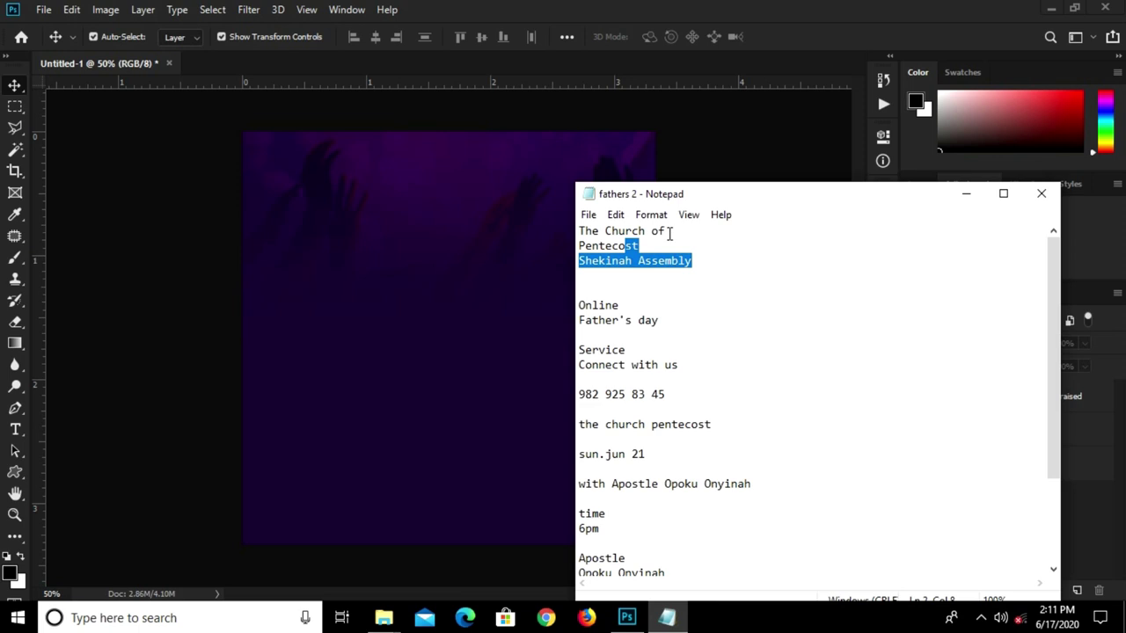
drag(693, 259, 580, 230)
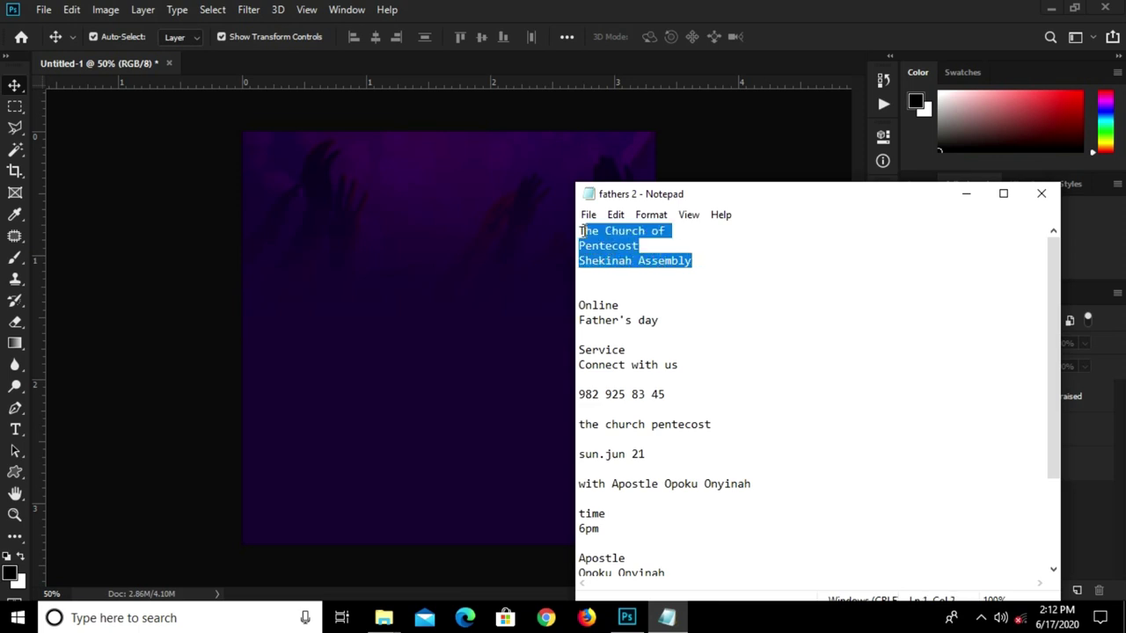
right_click(615, 230)
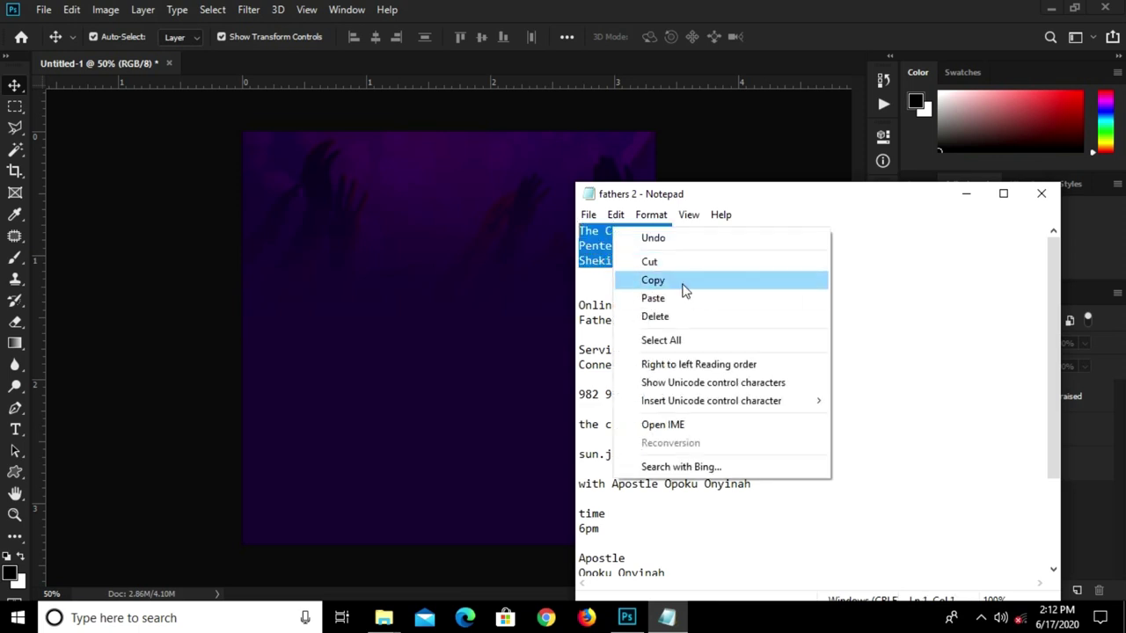
click(685, 290)
click(455, 269)
Set the type colour to white ffffff and start a text layer near the top centre.
scroll(447, 231, up, 1)
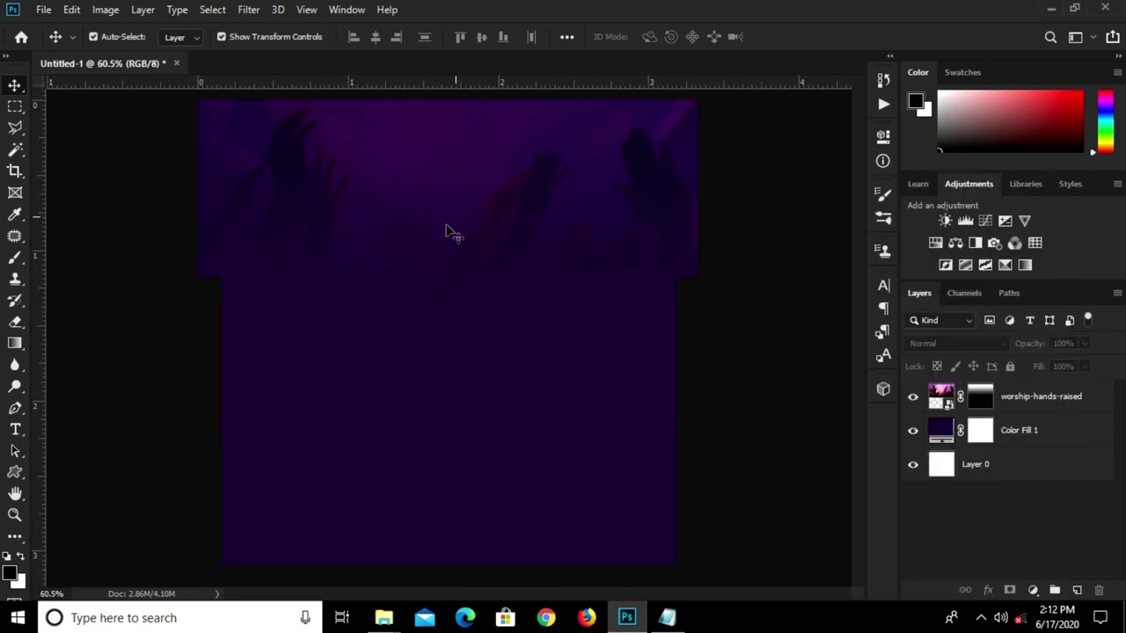
click(15, 429)
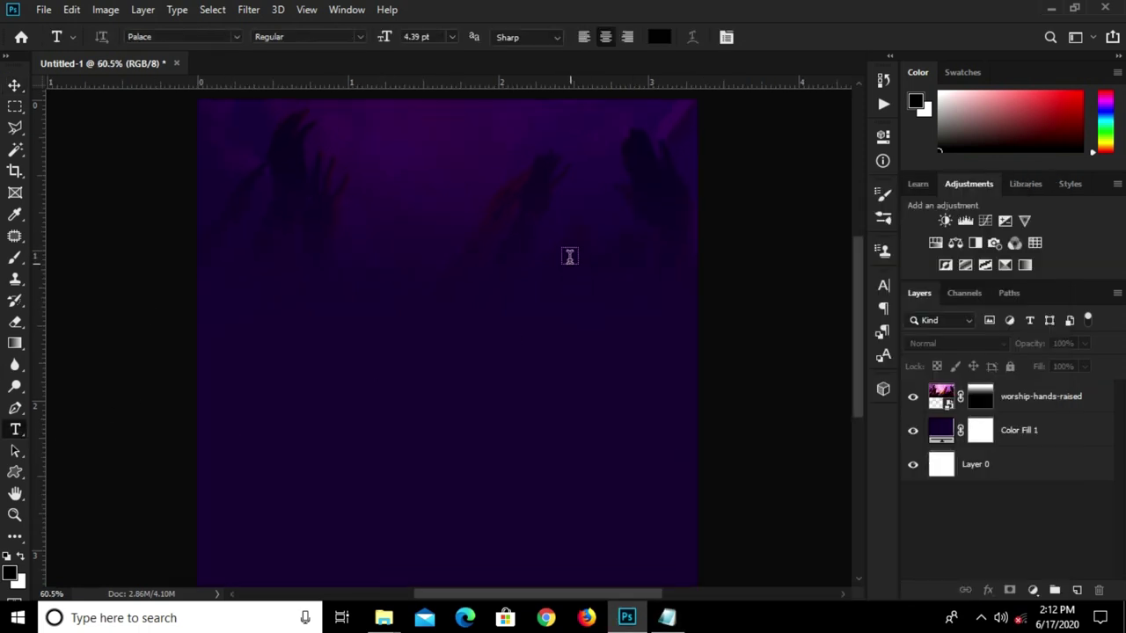
click(657, 37)
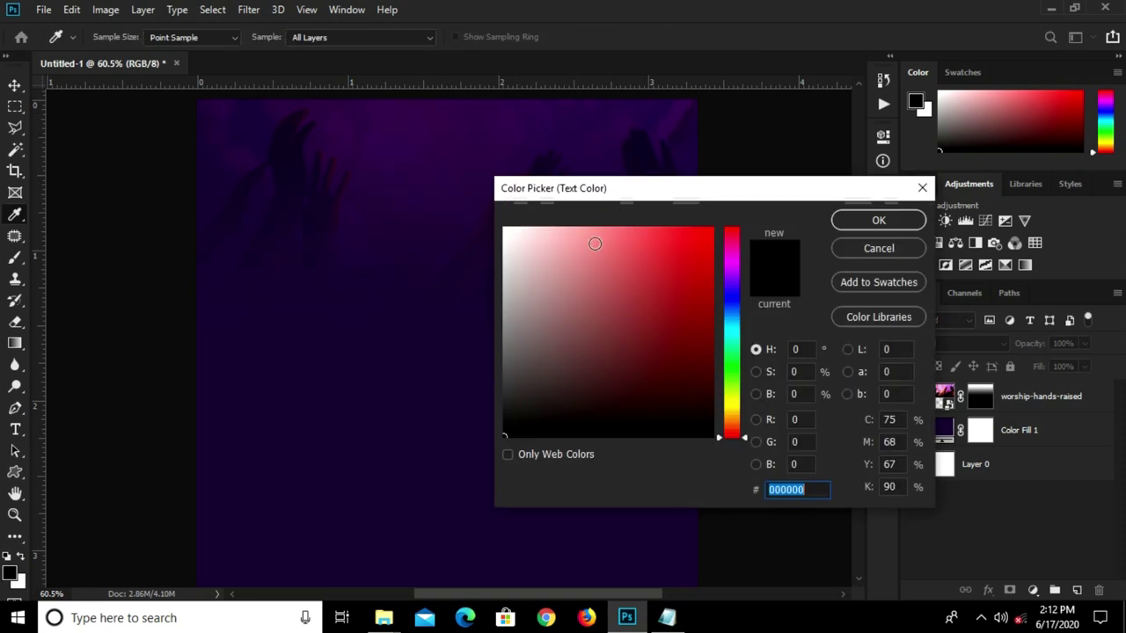
text(ffffff)
click(856, 221)
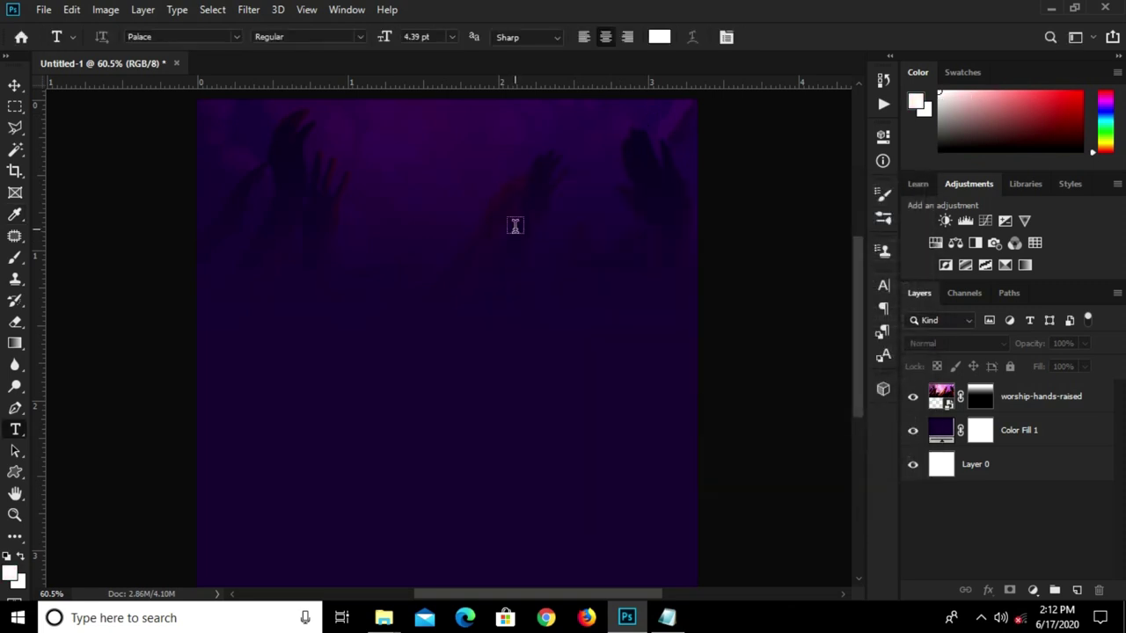
click(516, 226)
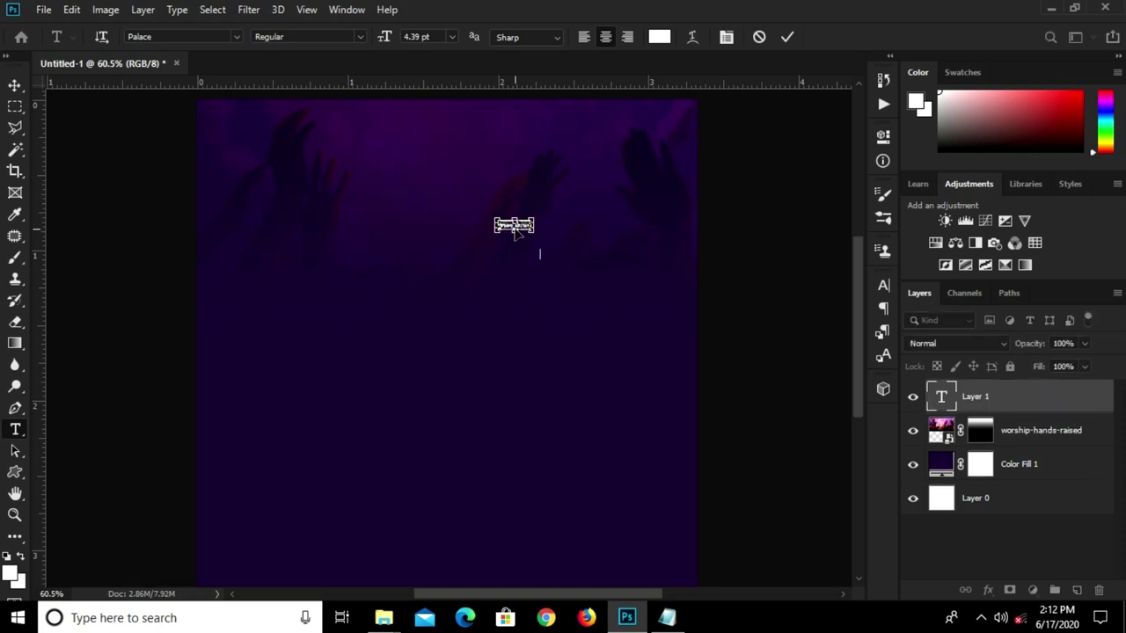
Paste the church name into the text layer and set it to 6 pt.
key(ctrl+v)
key(ctrl+Return)
click(883, 284)
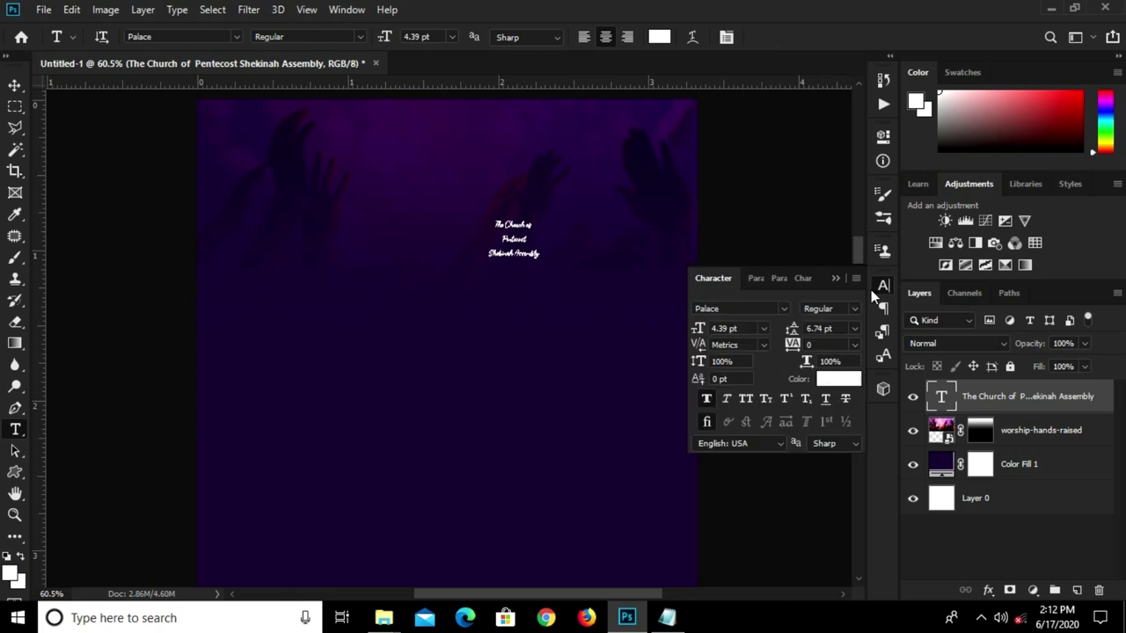
click(763, 330)
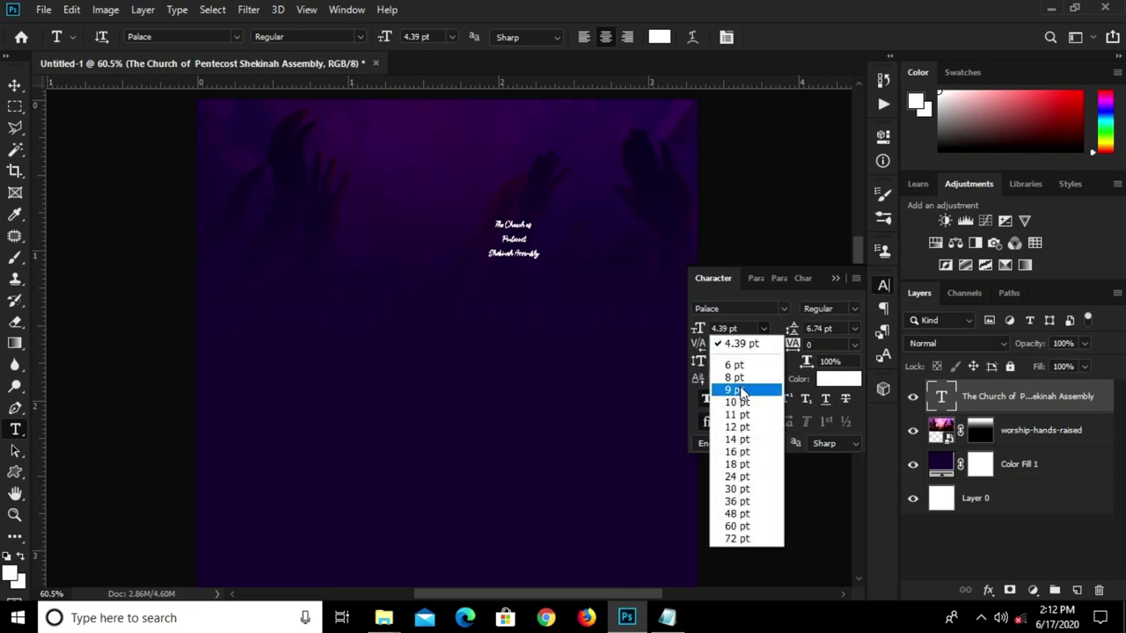
click(742, 363)
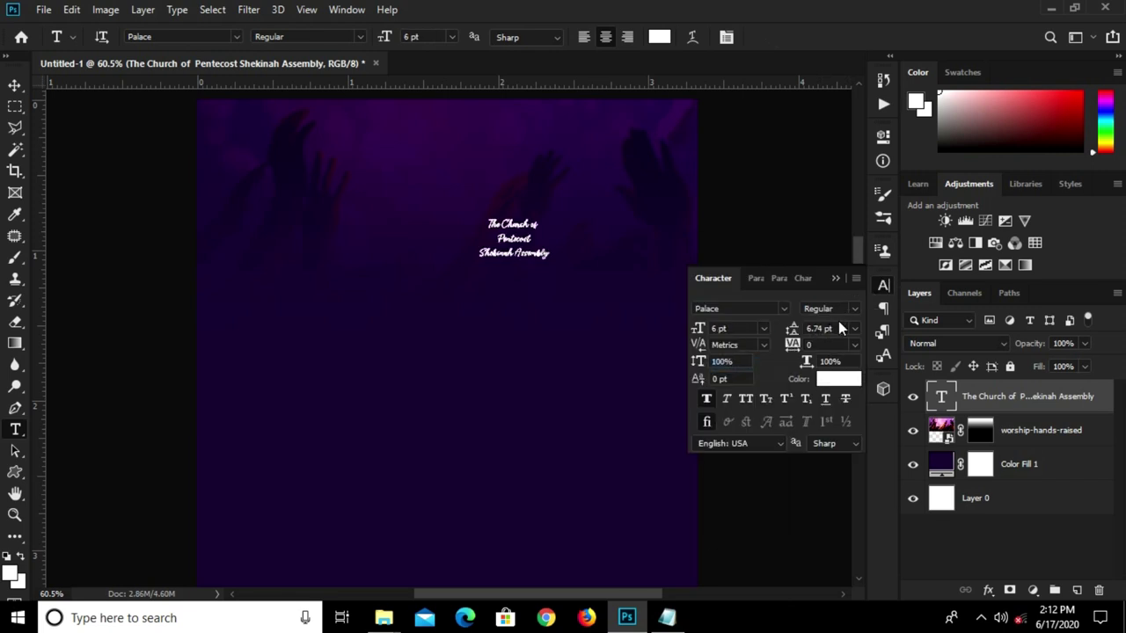
Change the church name font to Raleway Bold and move it higher up the flyer.
click(785, 309)
scroll(774, 176, up, 10)
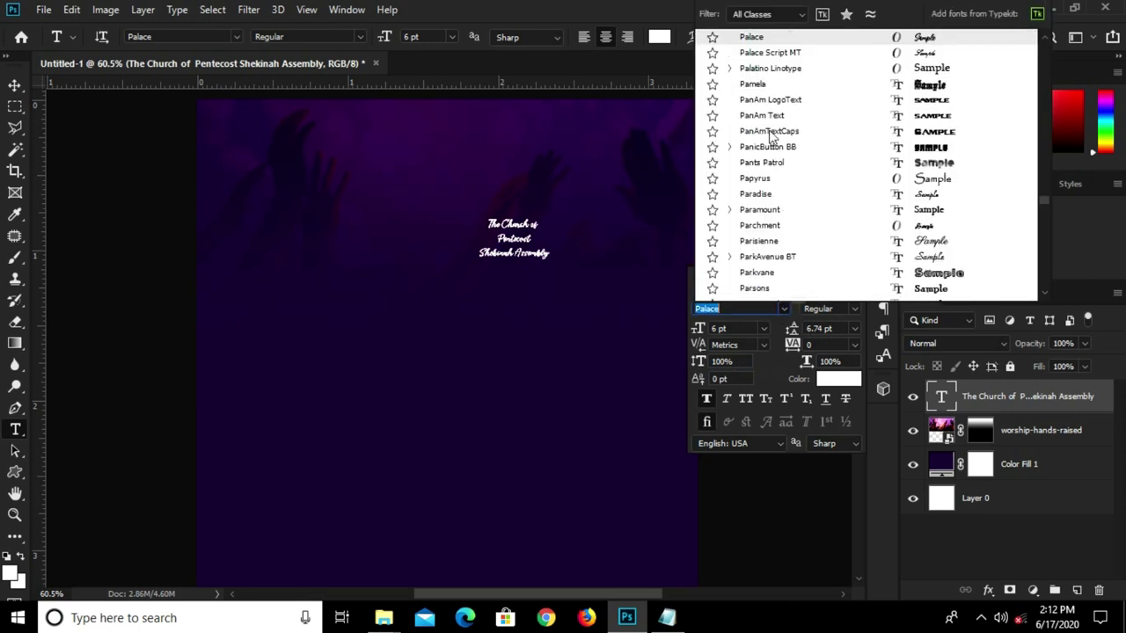
click(770, 131)
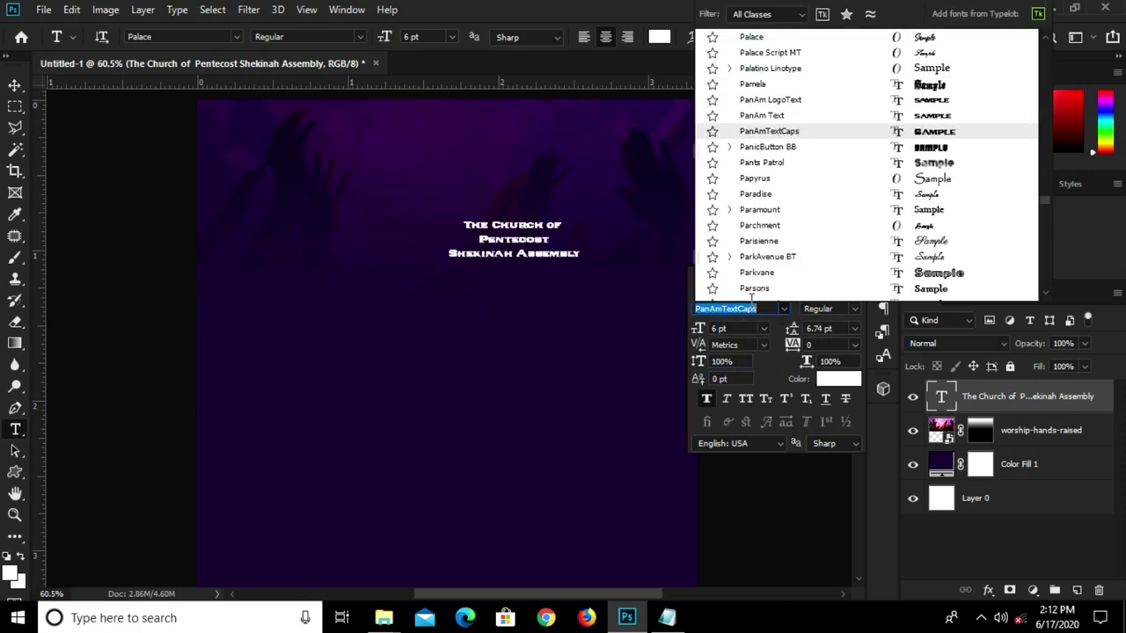
text(ra)
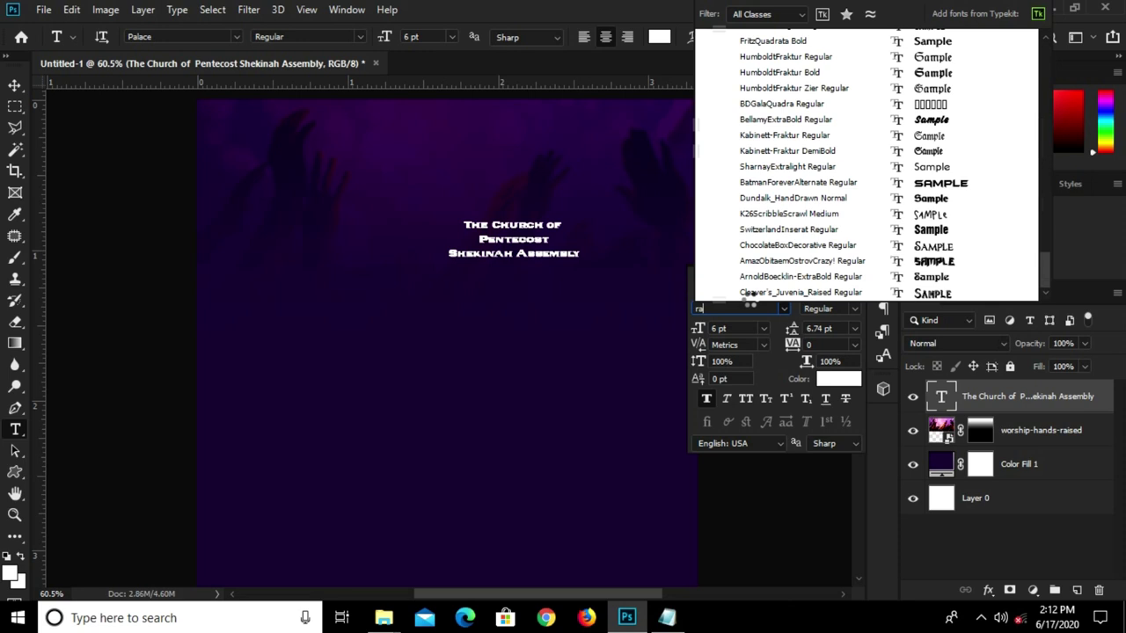
text(l)
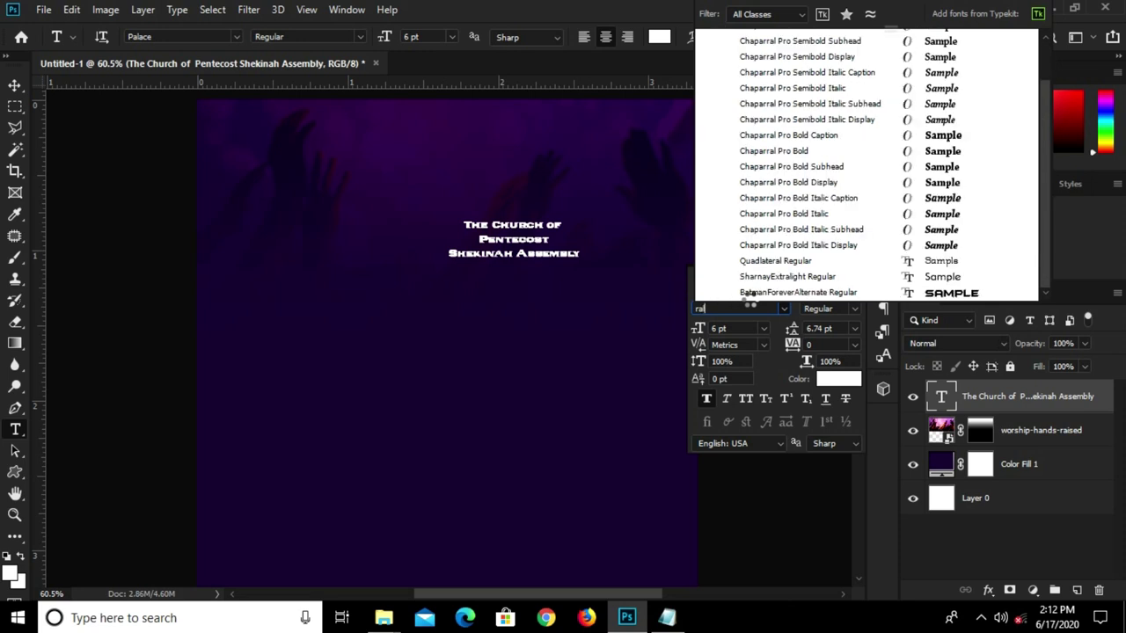
text(eway)
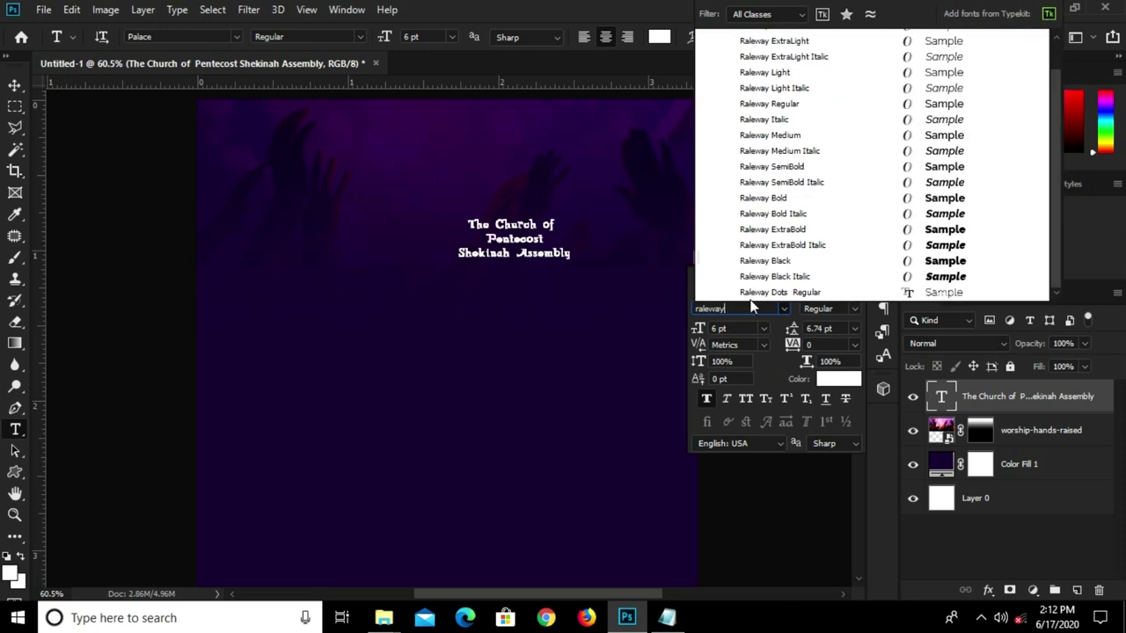
key(Up)
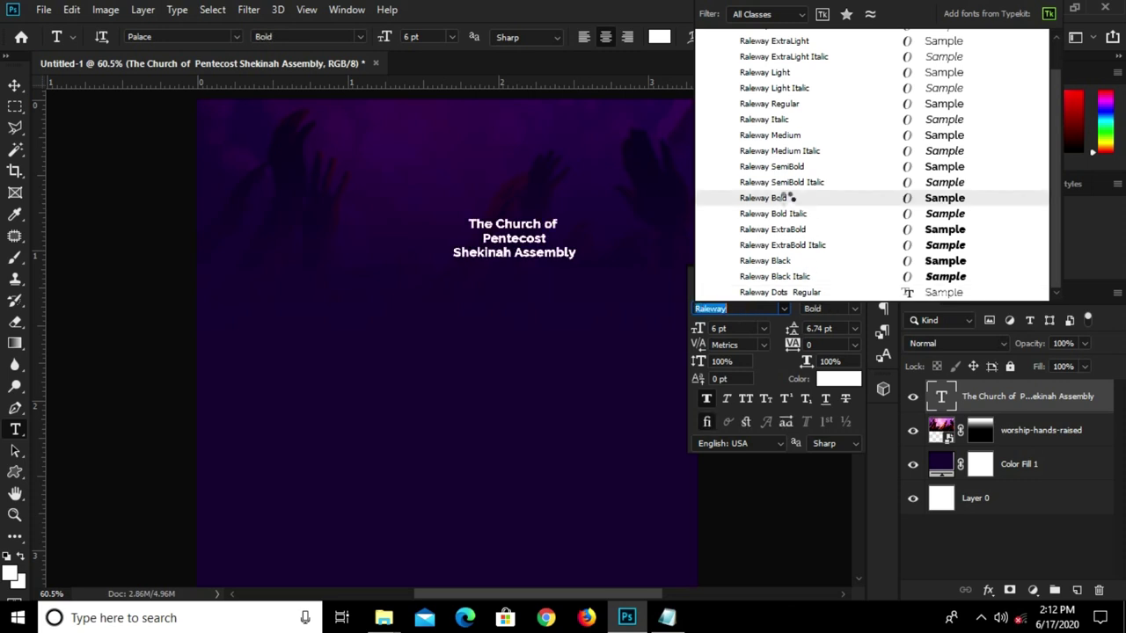
click(786, 198)
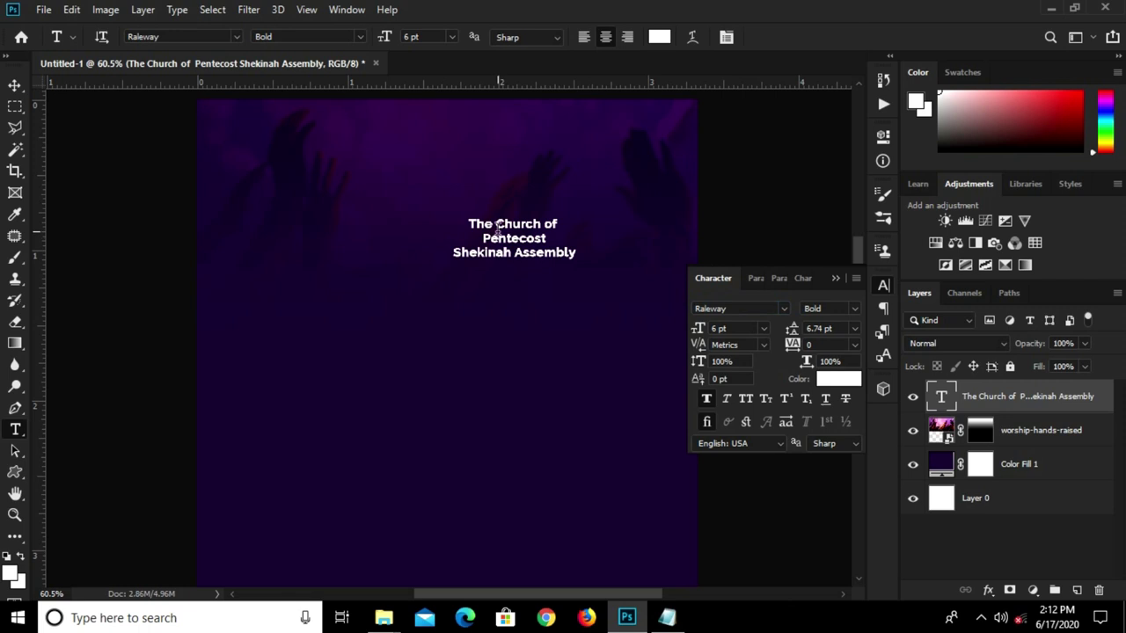
key(v)
drag(499, 227, 530, 166)
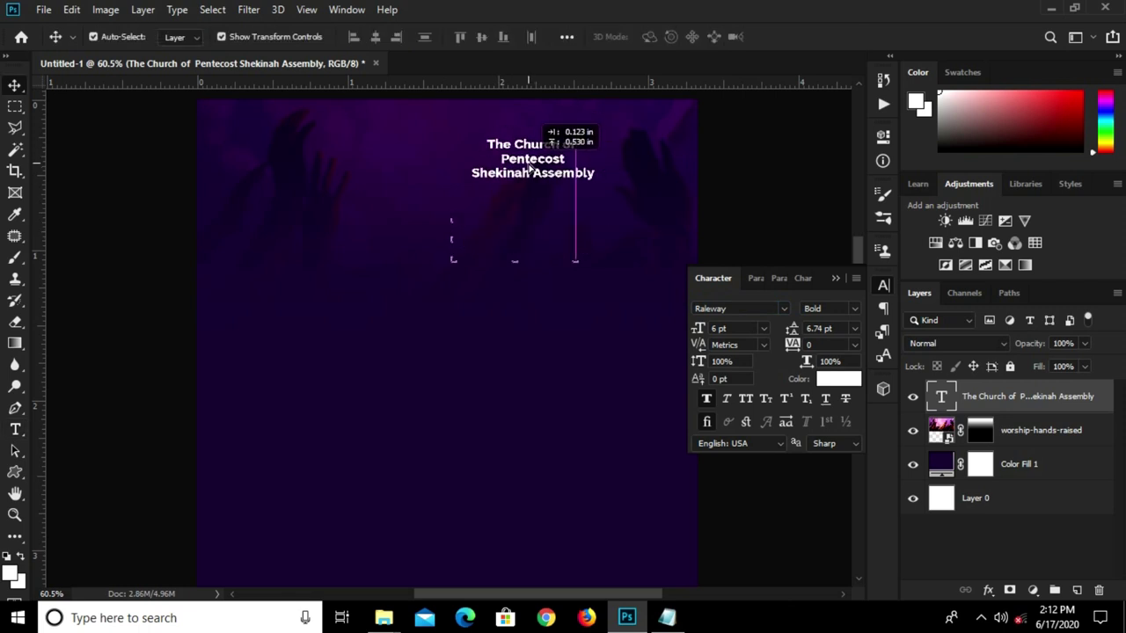
Delete the word 'Pentecost' from the church name title.
scroll(501, 176, up, 5)
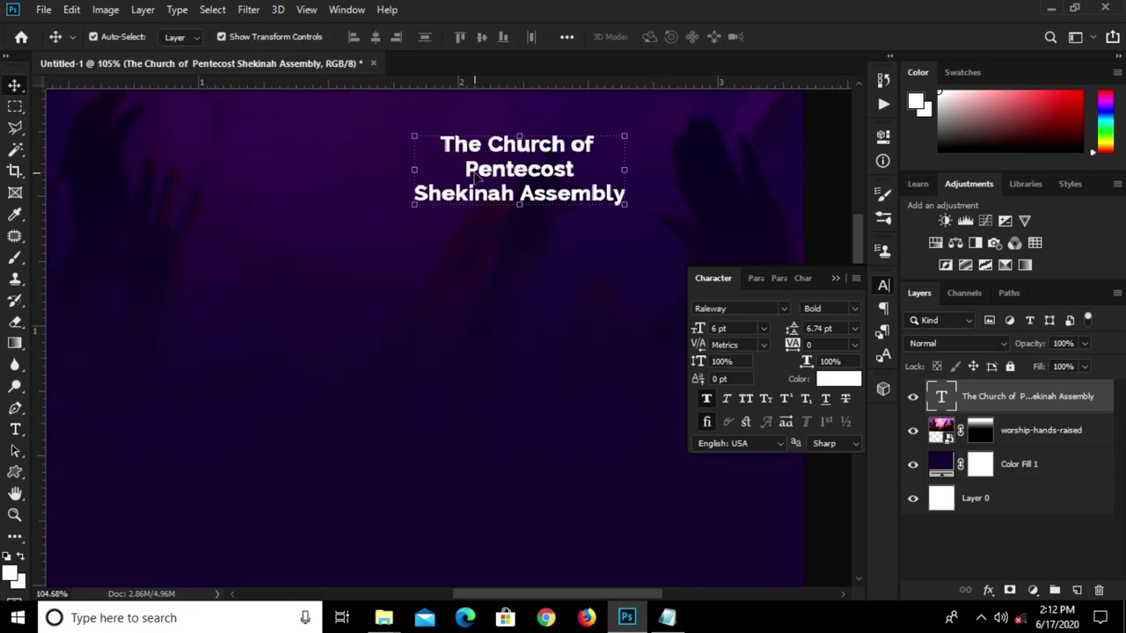
key(t)
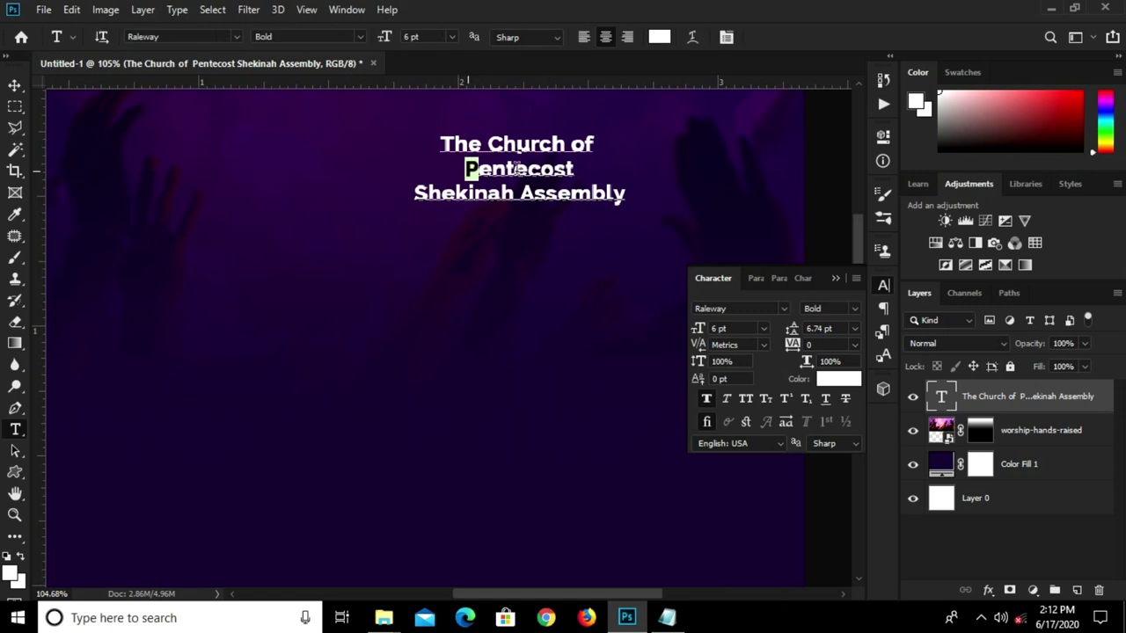
drag(467, 169, 572, 168)
key(ctrl+c)
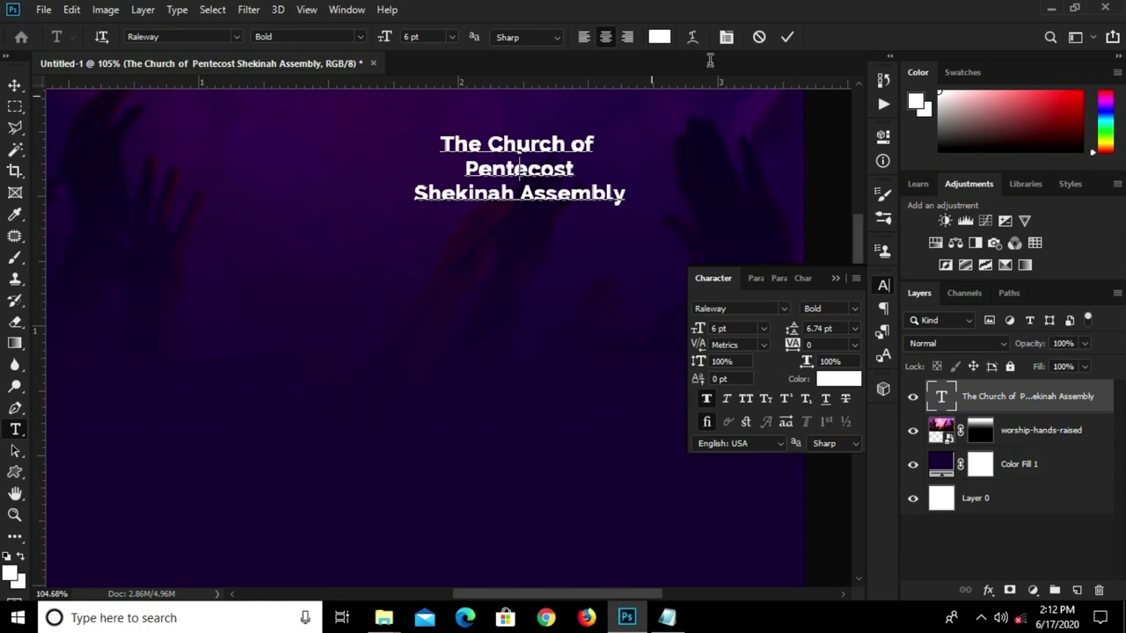
key(BackSpace)
click(477, 299)
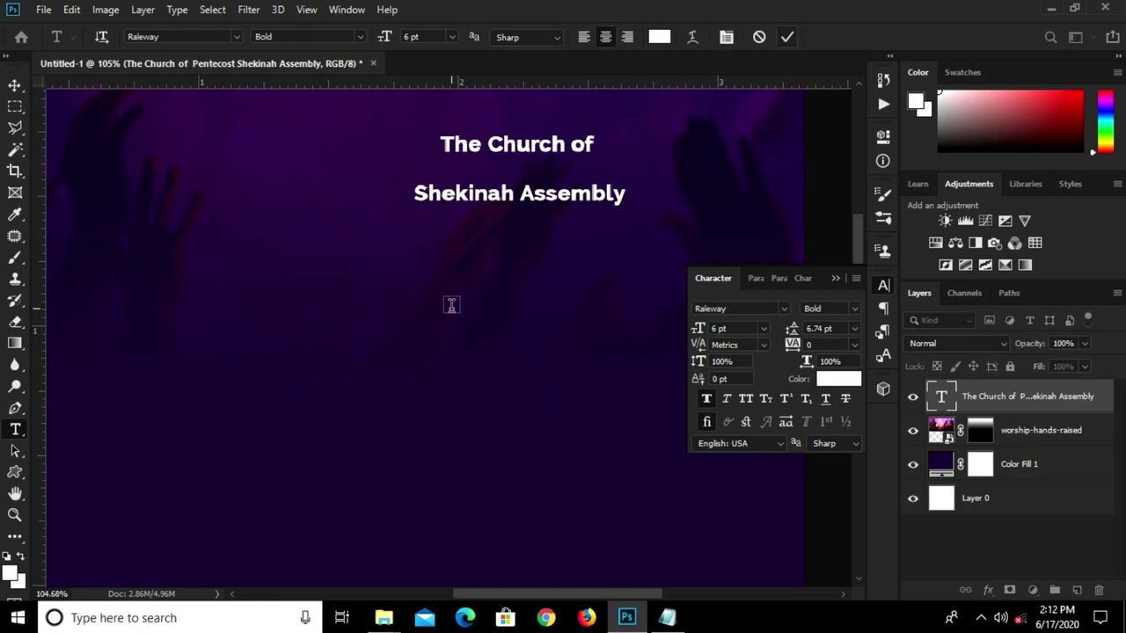
Paste 'Pentecost' as a new all-caps text layer below the title.
click(450, 304)
key(BackSpace)
key(ctrl+v)
click(787, 39)
click(746, 402)
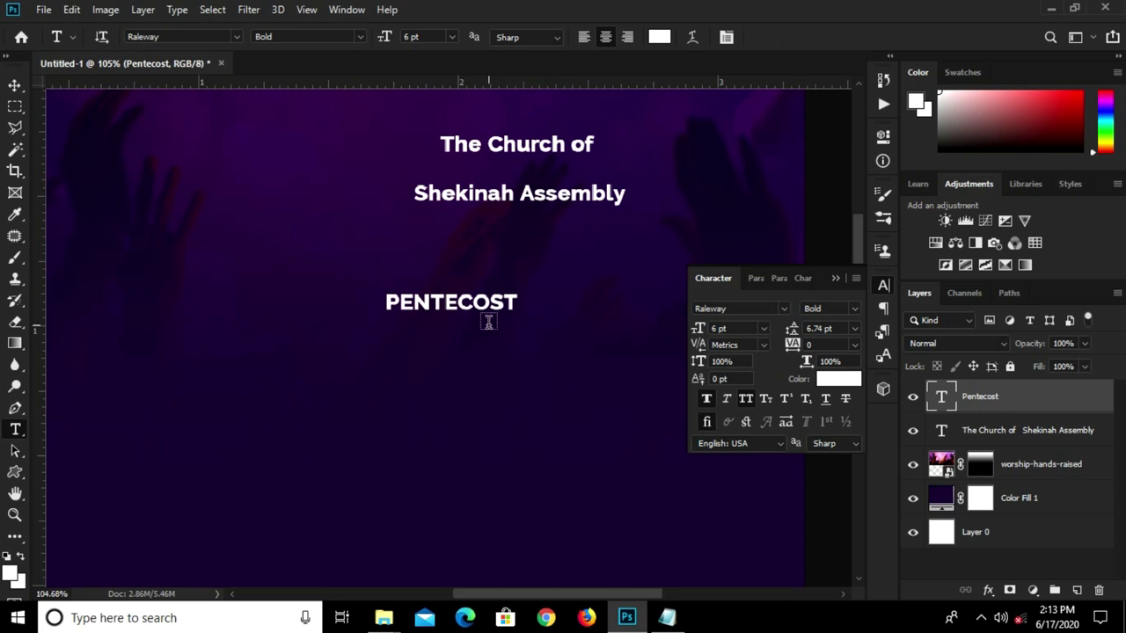
key(v)
click(519, 151)
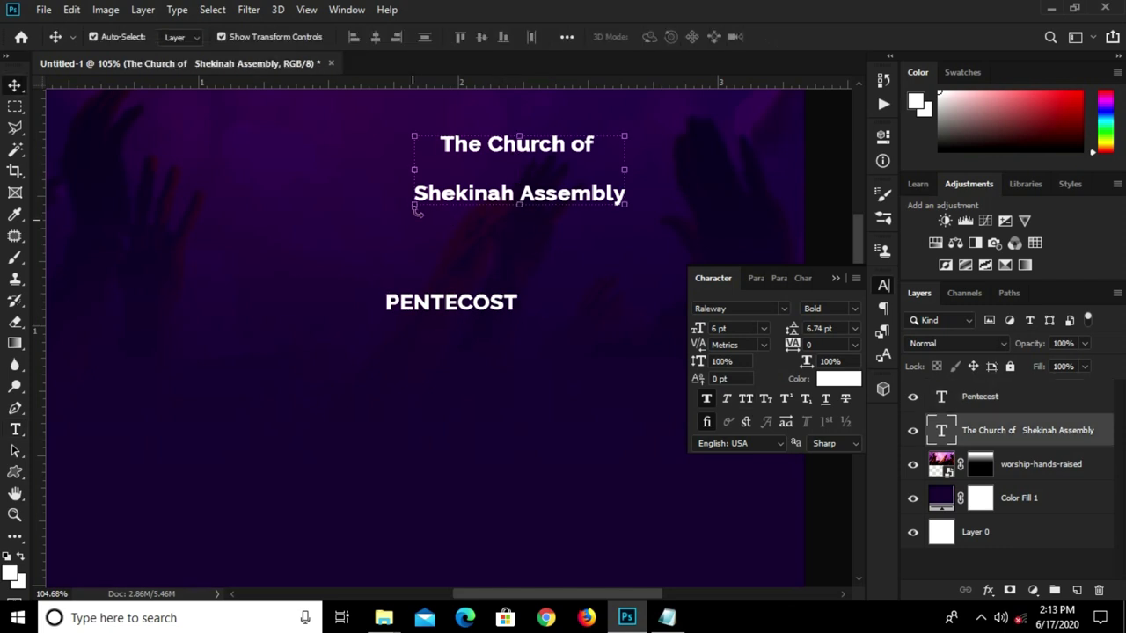
Enlarge the title slightly, move PENTECOST up between its lines and scale it ~126%.
drag(411, 208, 401, 210)
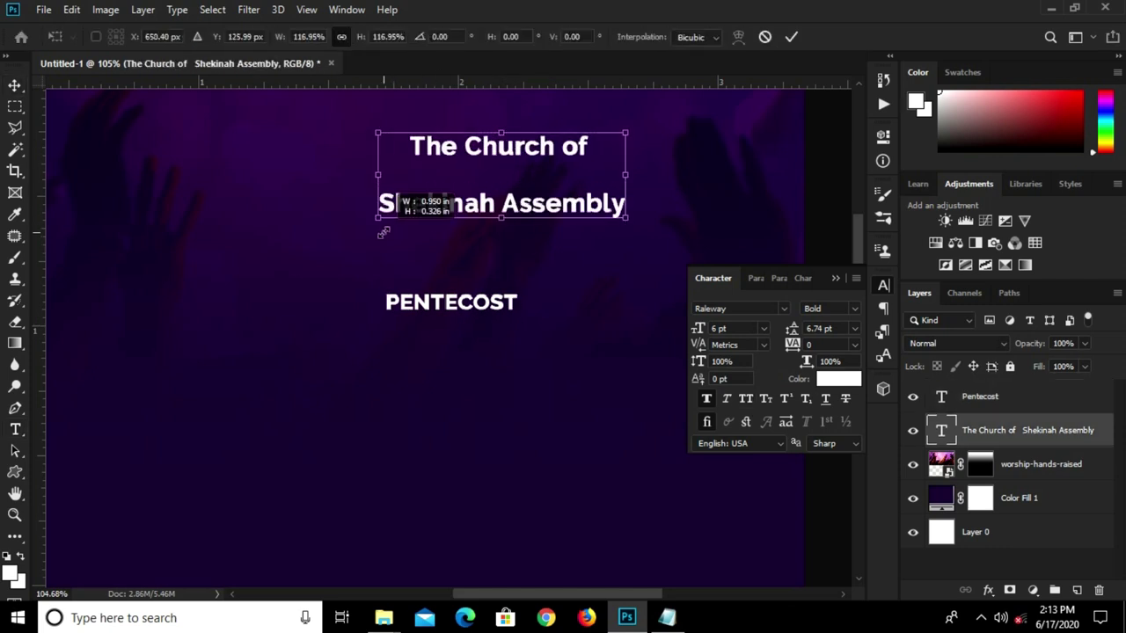
click(791, 37)
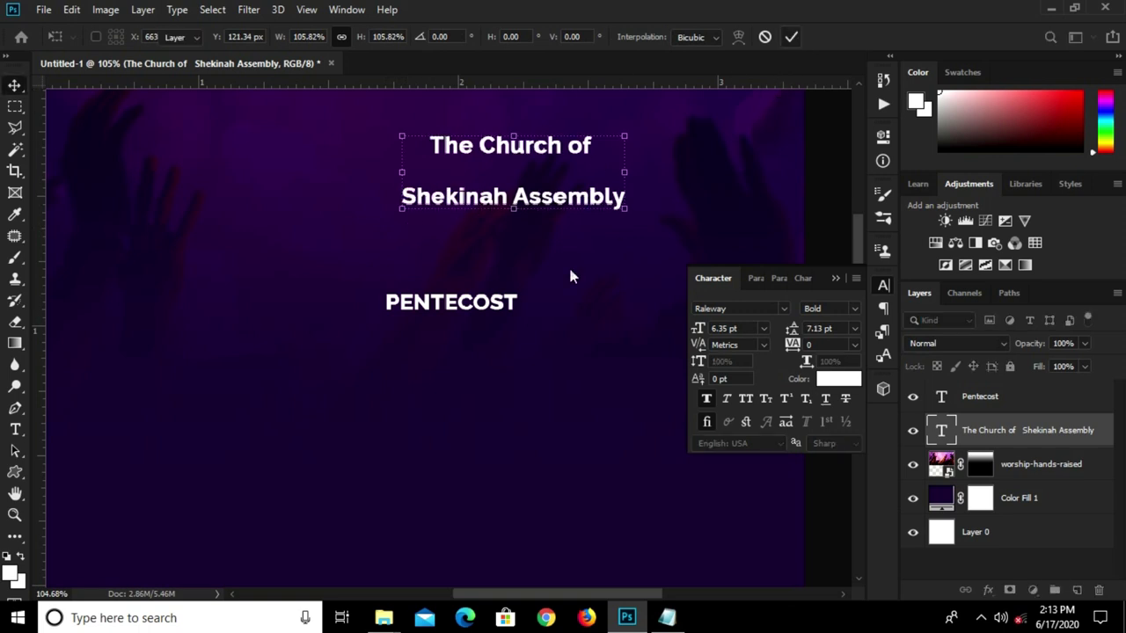
click(457, 308)
drag(457, 310, 493, 172)
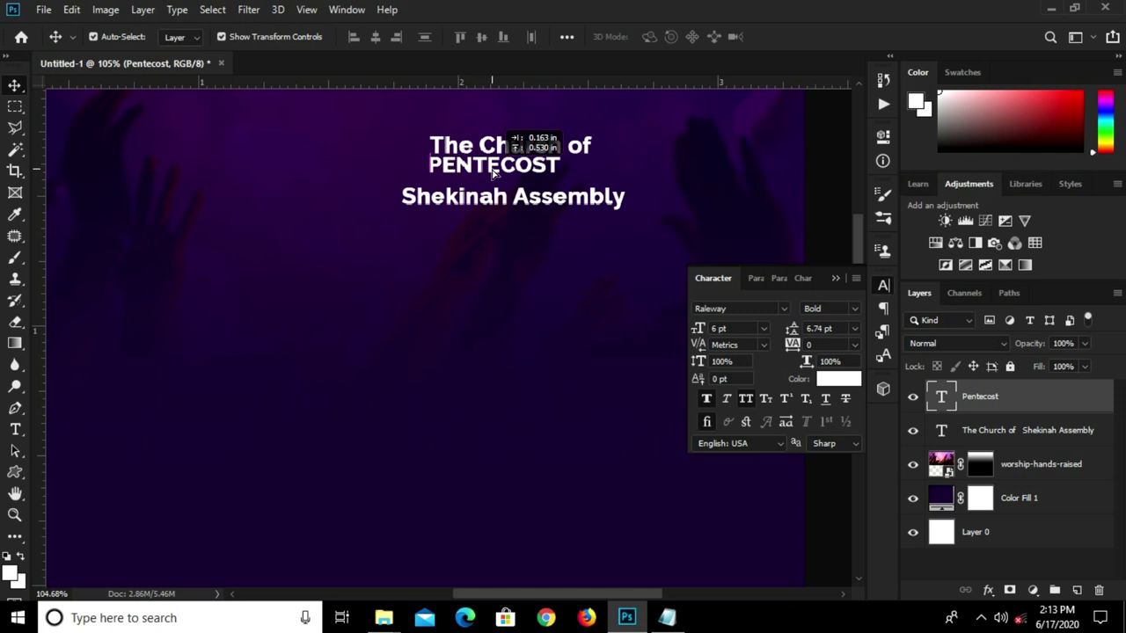
key(ctrl+t)
scroll(569, 155, up, 5)
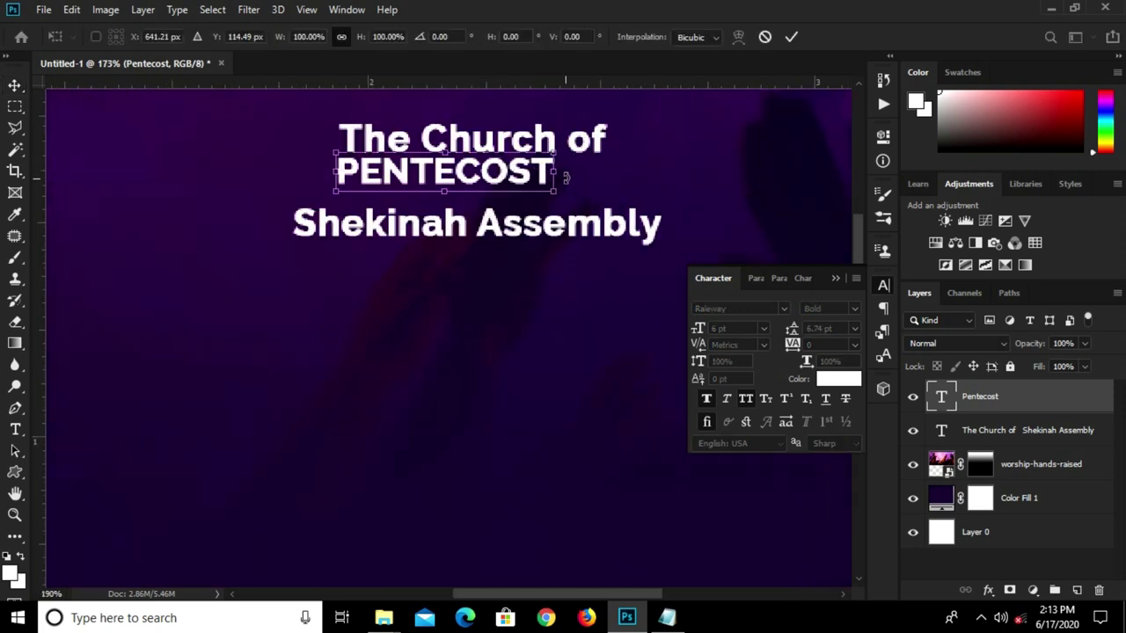
drag(552, 189, 616, 230)
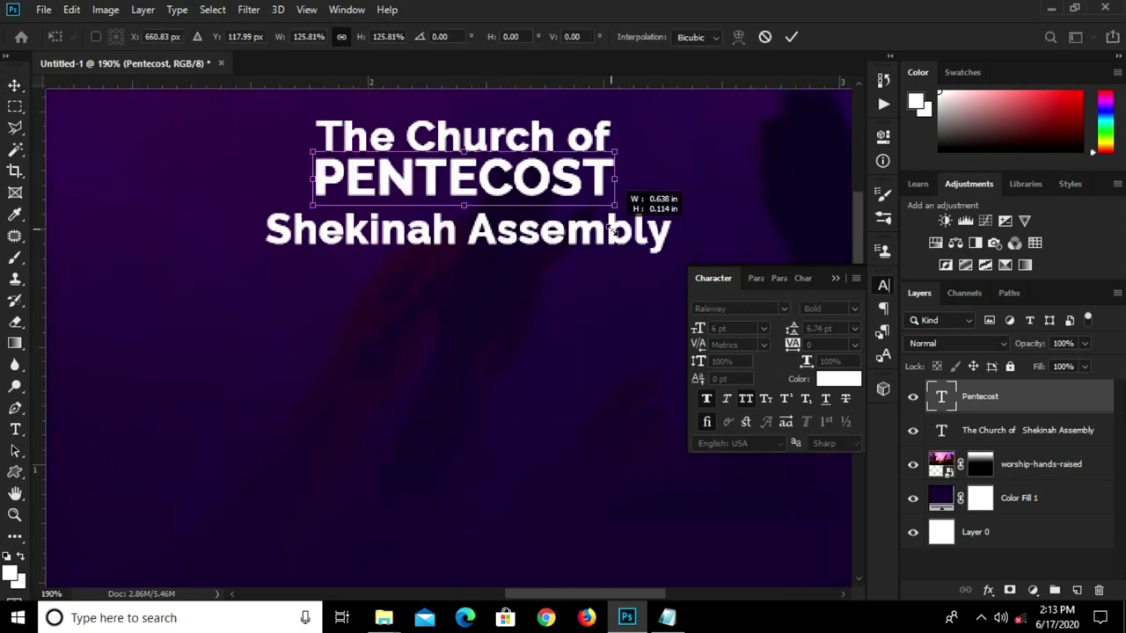
click(790, 39)
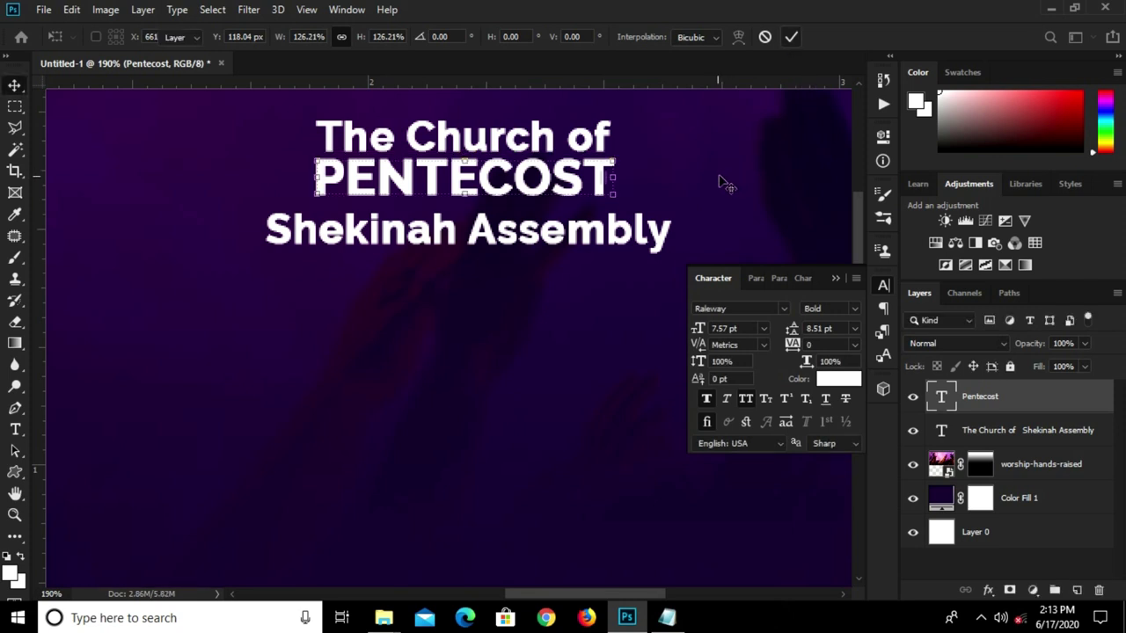
Delete the 'Shekinah Assembly' line from the title text.
click(387, 248)
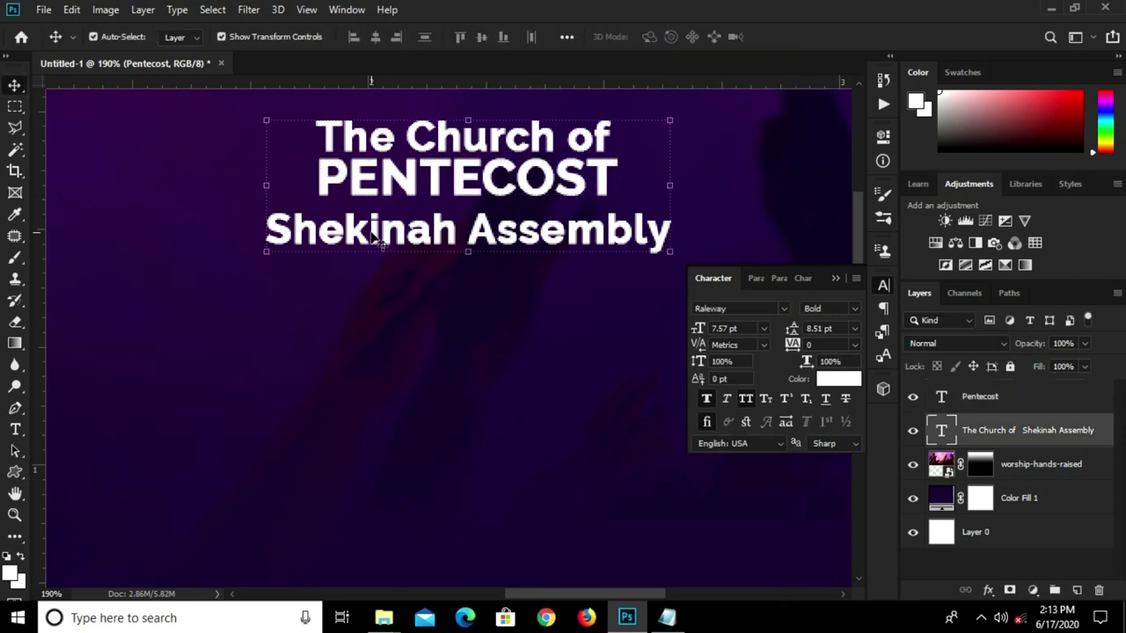
key(t)
drag(267, 227, 674, 227)
key(ctrl+c)
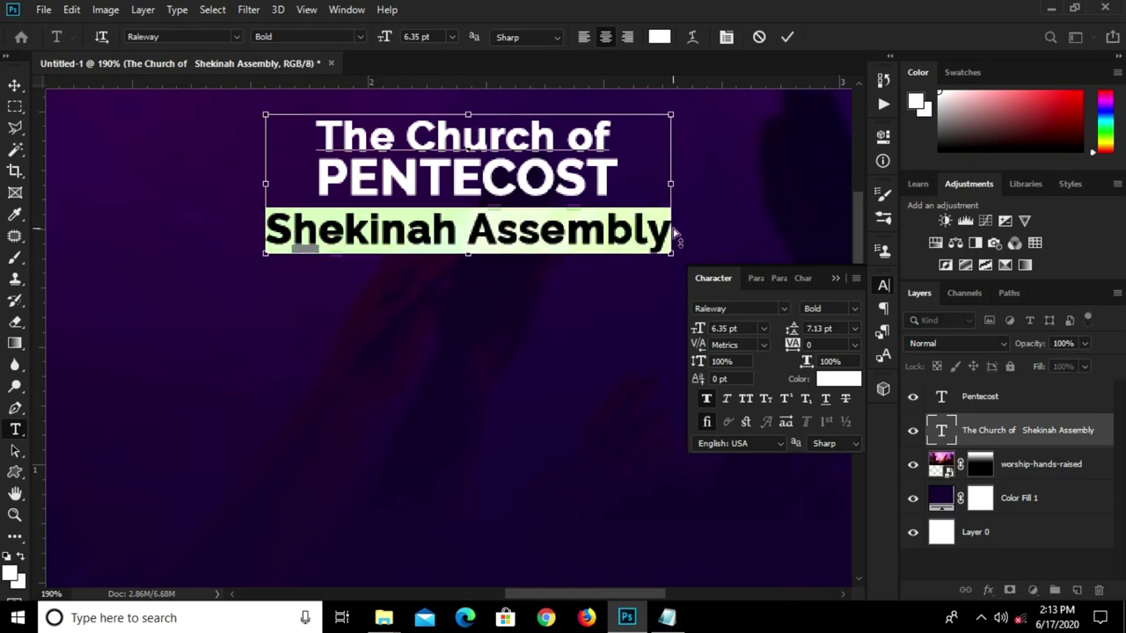
key(BackSpace)
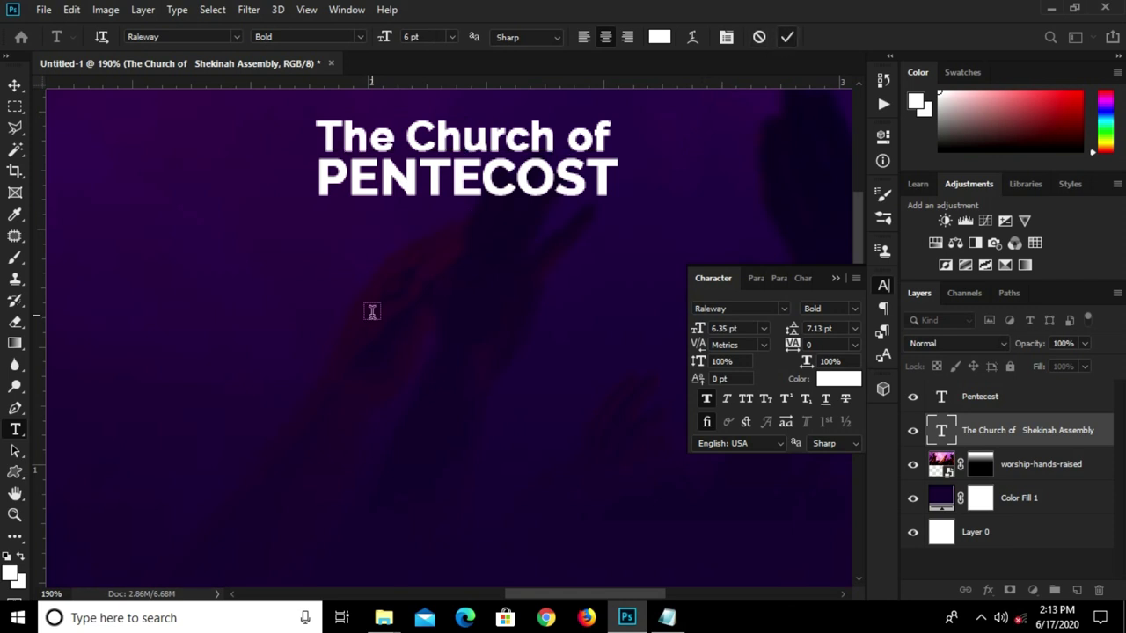
Paste 'Shekinah Assembly' as a new text layer under PENTECOST, scaled to about 78%.
click(371, 312)
key(ctrl+v)
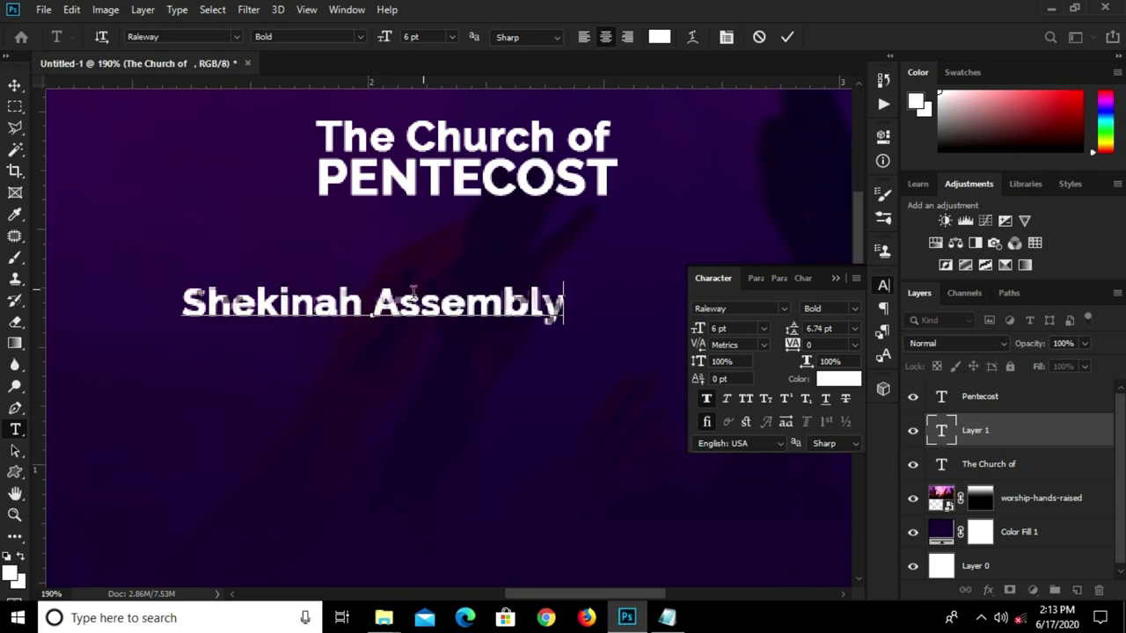
key(ctrl+Return)
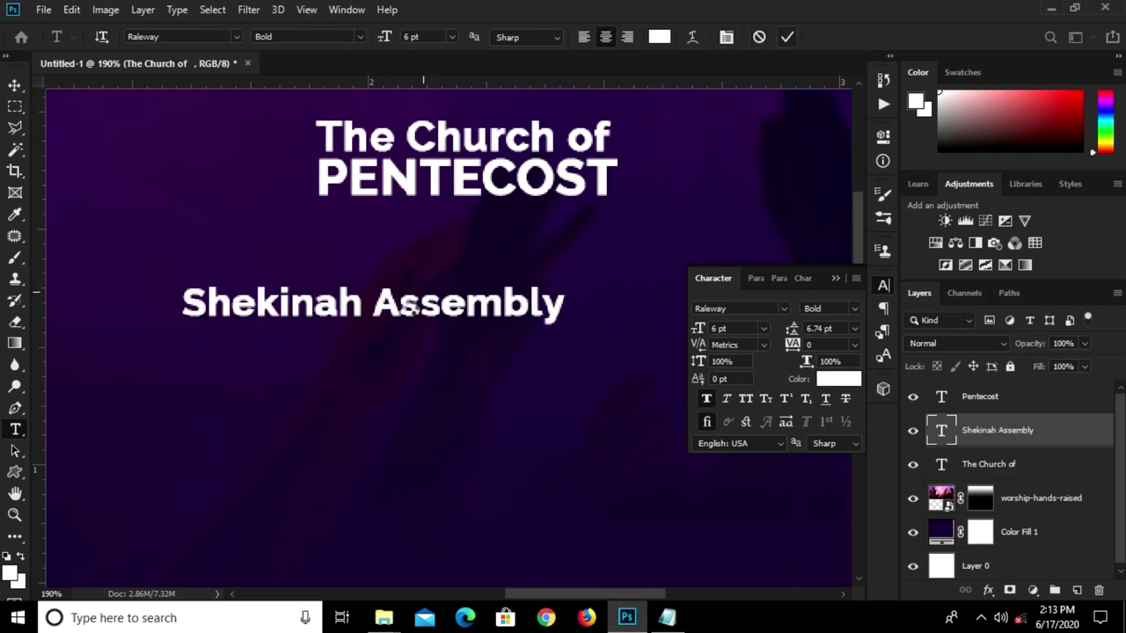
key(v)
mouse_move(407, 304)
mouse_down()
mouse_move(497, 224)
mouse_move(525, 231)
mouse_up()
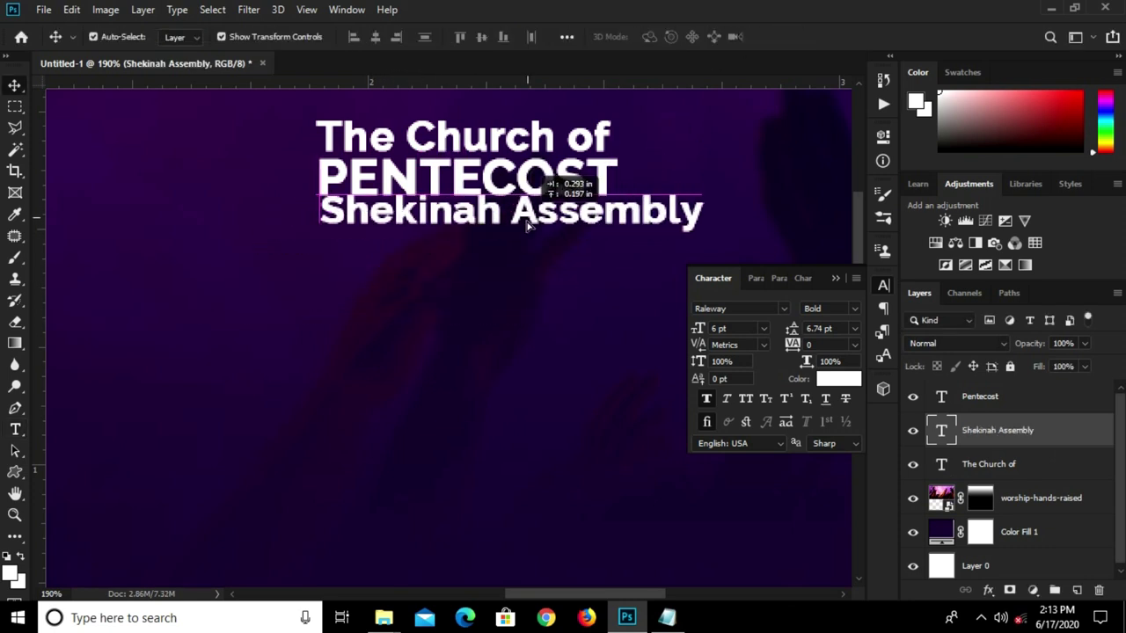
key(ctrl+t)
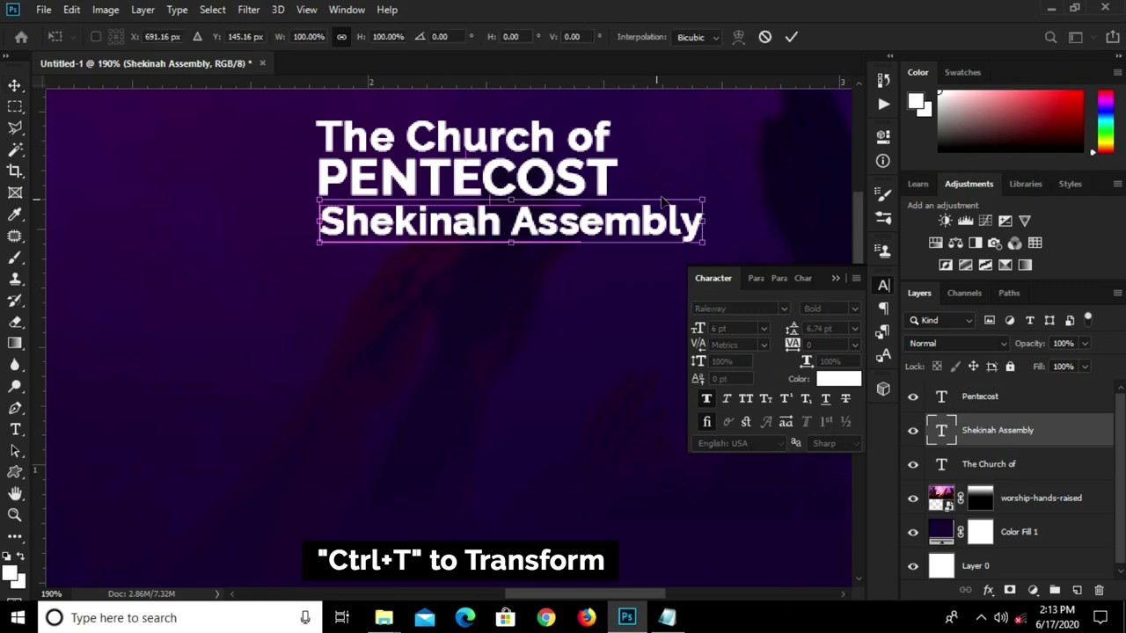
mouse_move(702, 237)
mouse_down()
mouse_move(610, 225)
mouse_move(619, 233)
mouse_up()
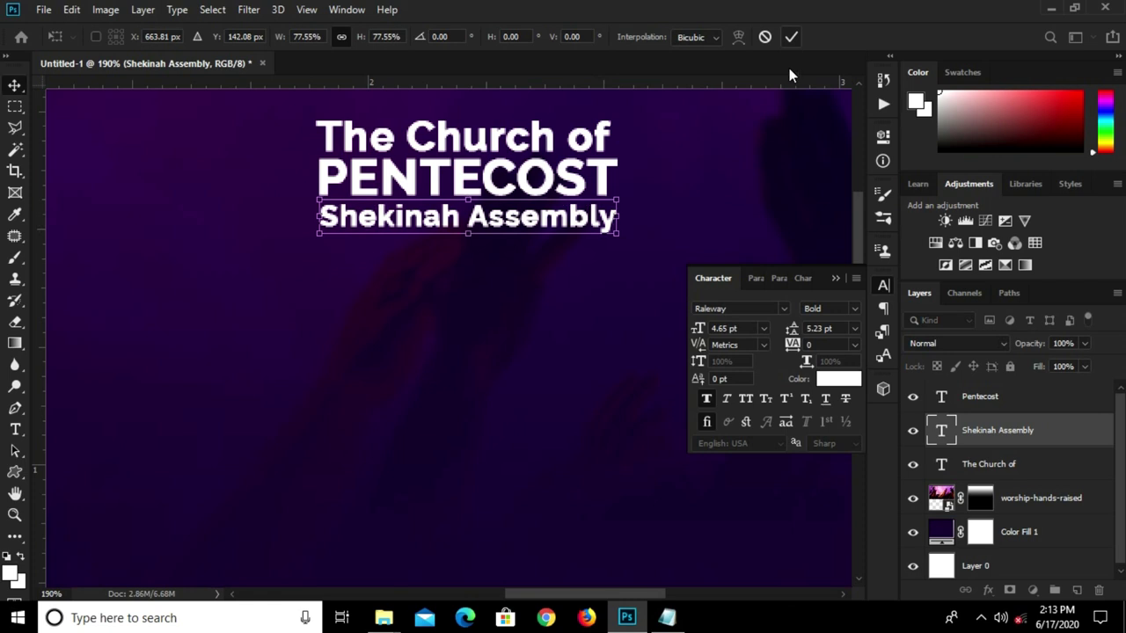
key(Return)
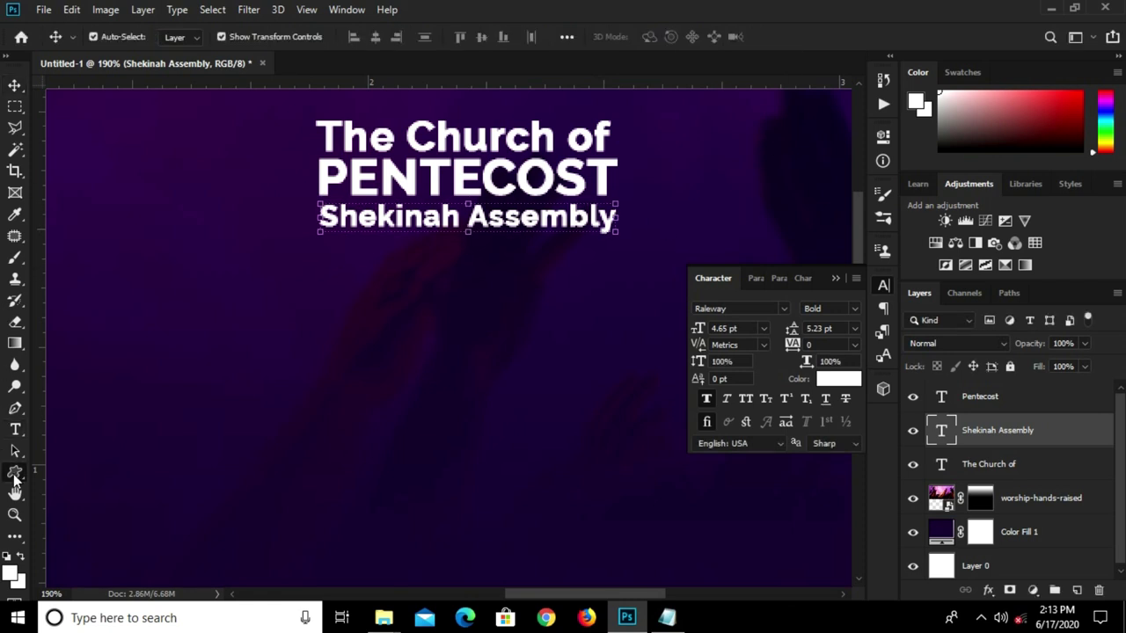
Draw a thin white, no-outline vertical bar right of the title, down past Shekinah Assembly.
click(15, 472)
click(88, 467)
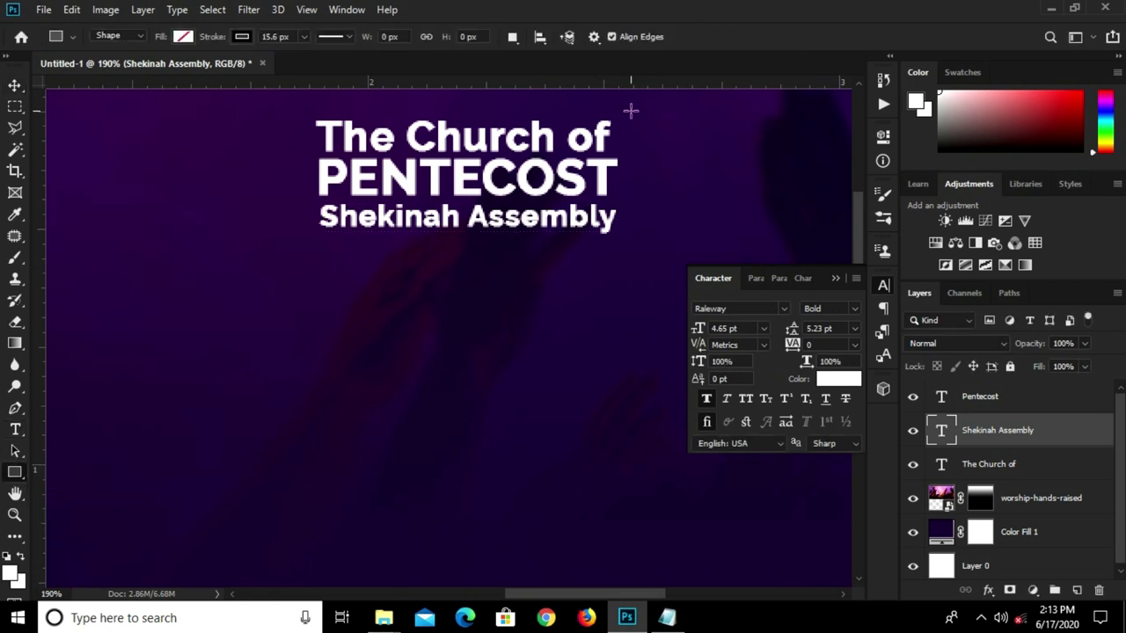
click(183, 36)
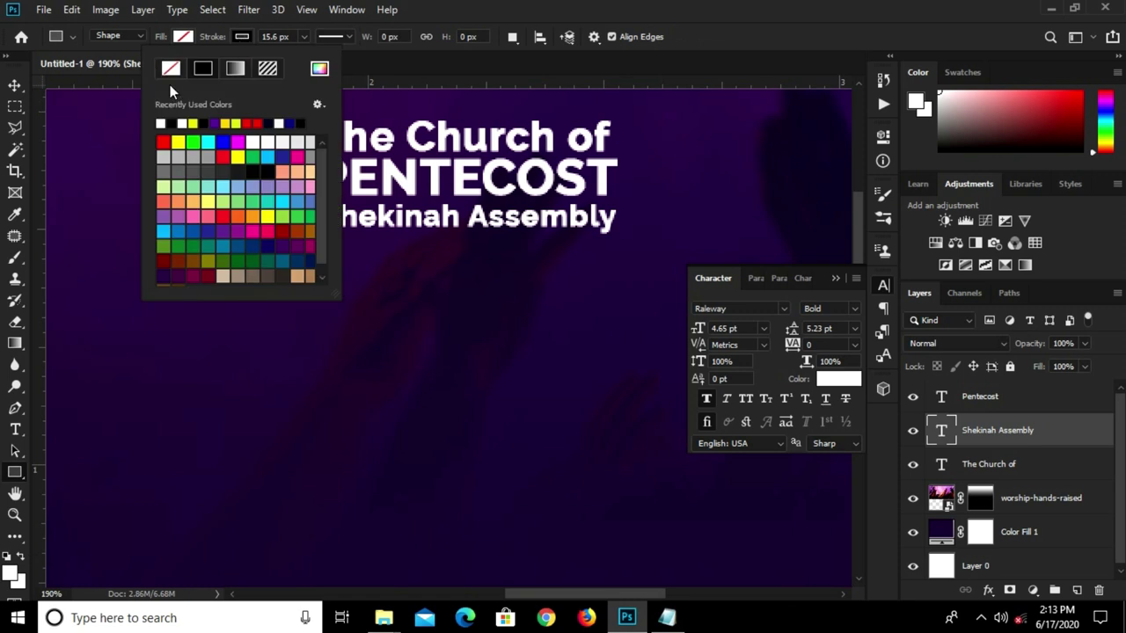
click(181, 41)
click(242, 36)
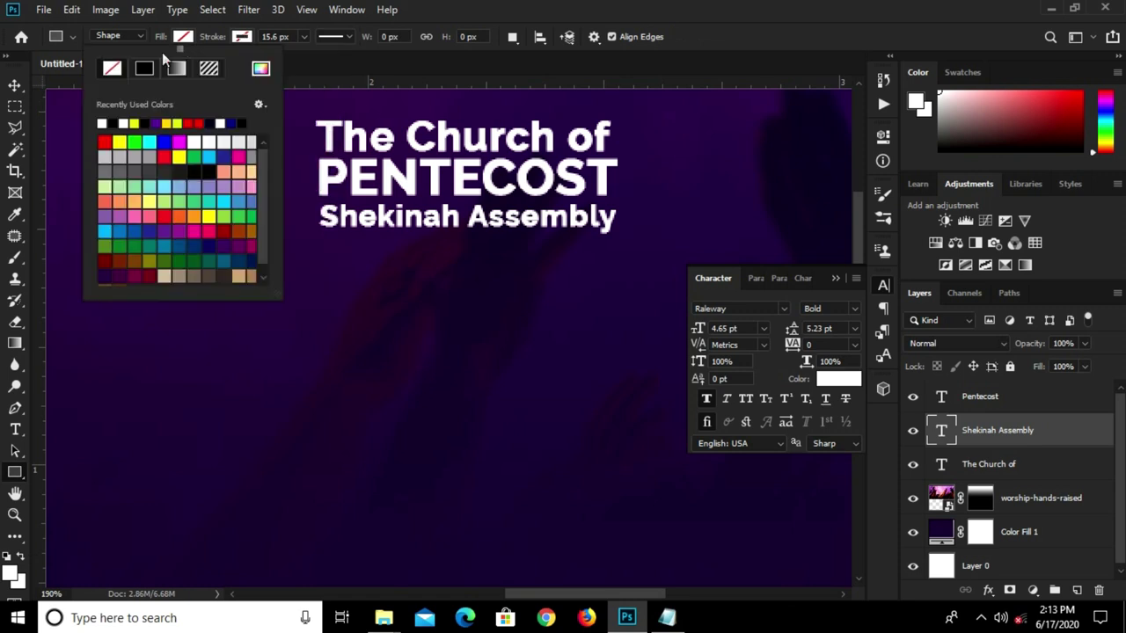
click(103, 123)
click(748, 7)
drag(625, 114, 625, 240)
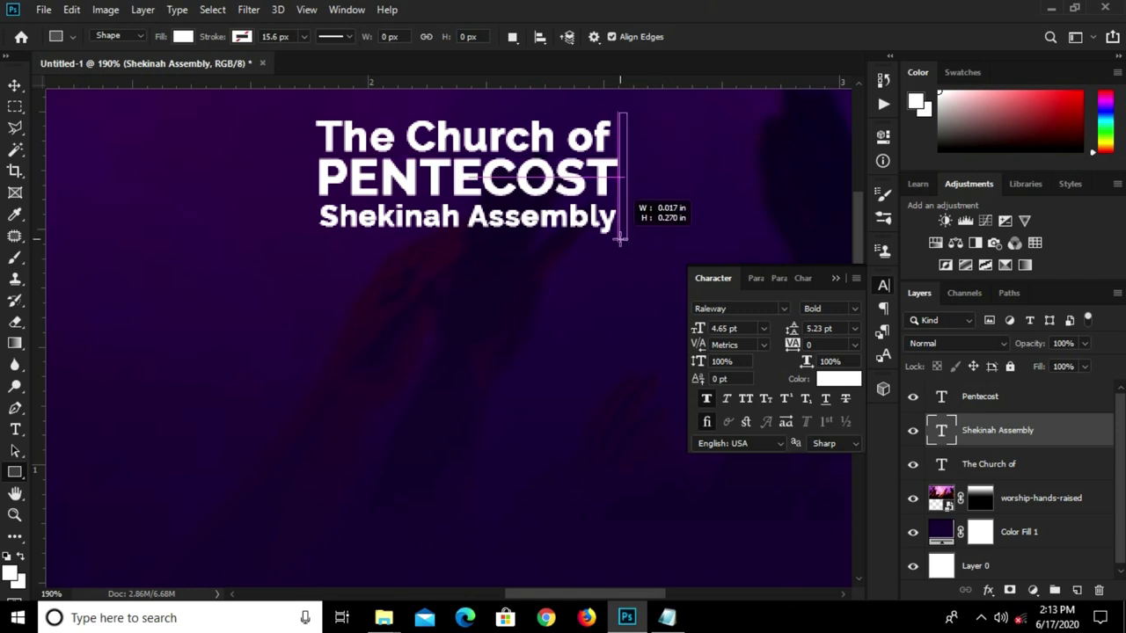
drag(626, 240, 624, 272)
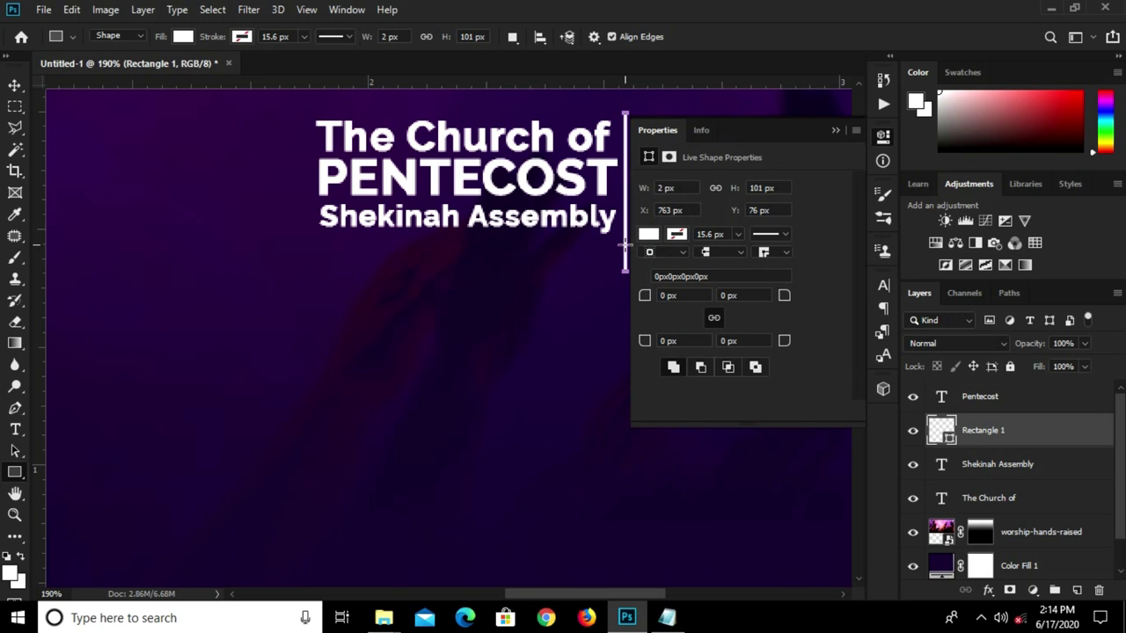
key(v)
click(854, 121)
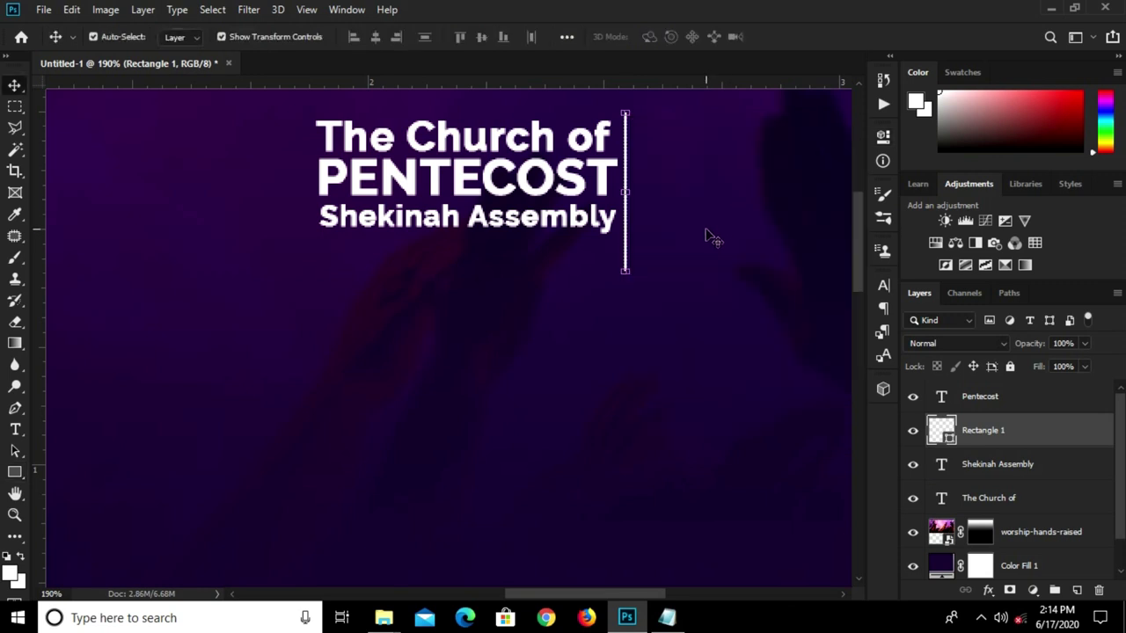
key(Up)
key(Up)
key(Up)
key(Up)
key(Up)
key(Up)
Place the COP-LOGO-2 image as an embedded layer over the flyer.
click(42, 10)
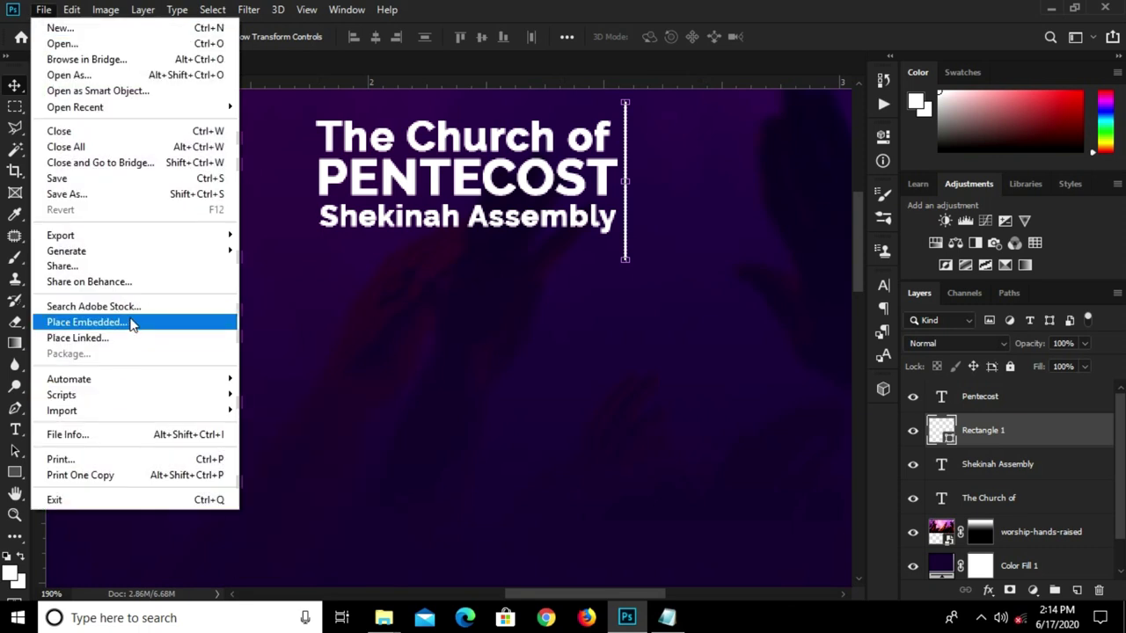
click(130, 323)
click(463, 171)
click(421, 368)
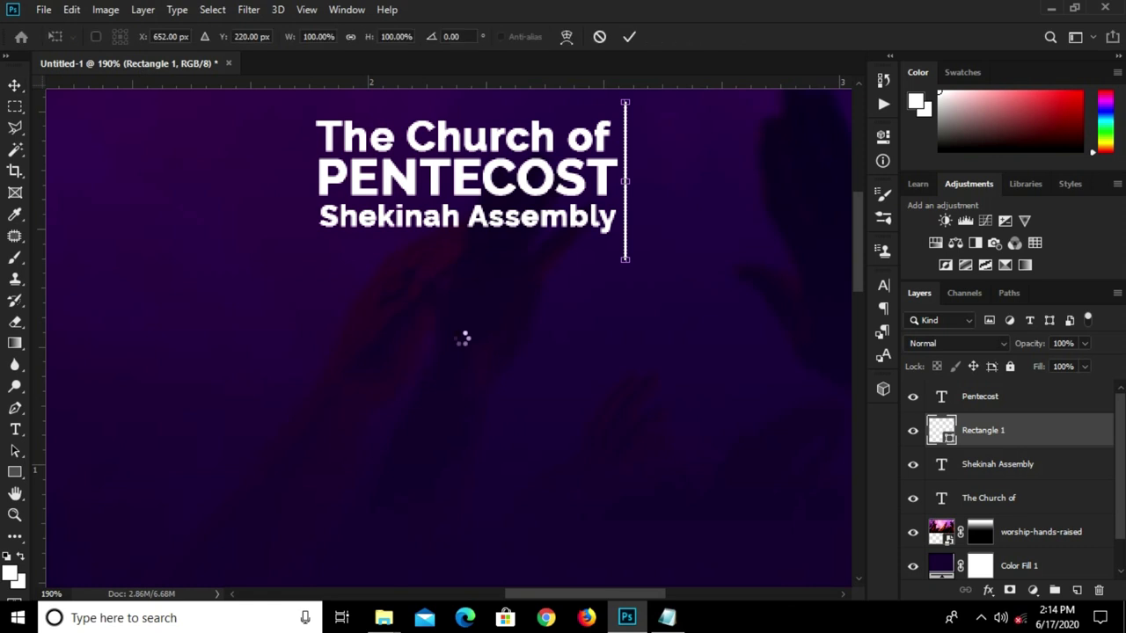
click(629, 36)
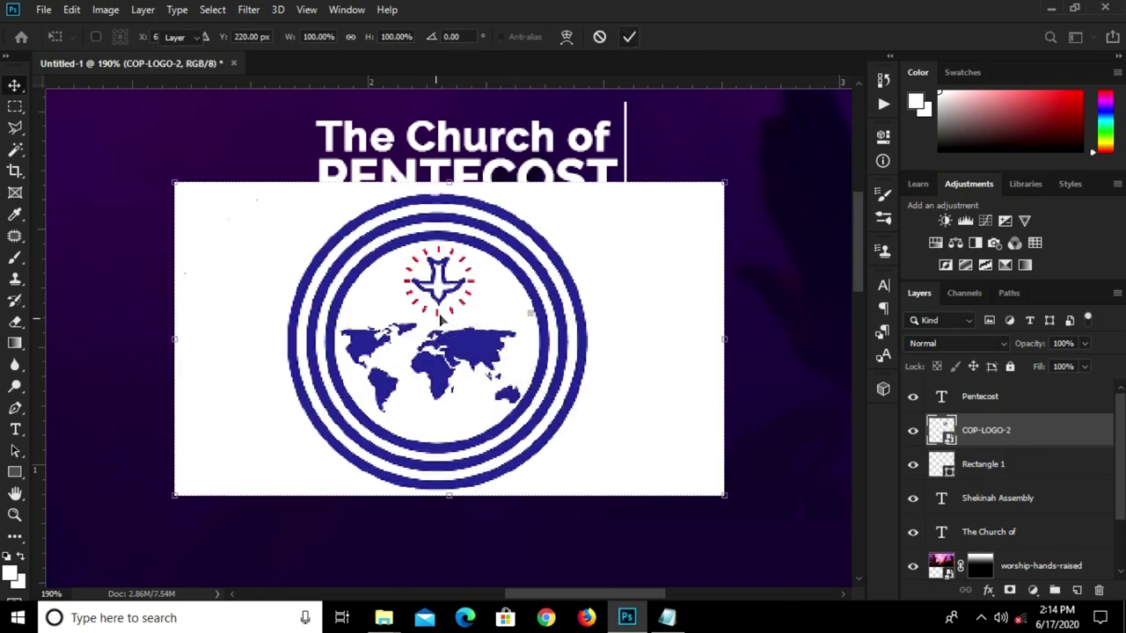
Rasterize the COP-LOGO-2 layer and delete its white surround with the Magic Wand.
right_click(997, 437)
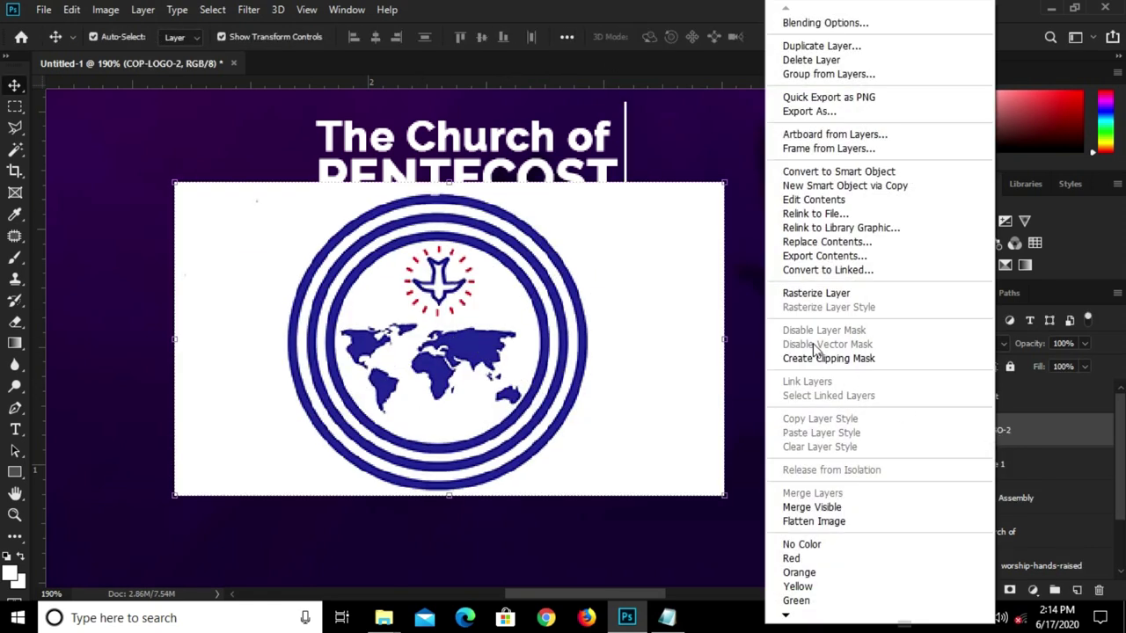
click(804, 293)
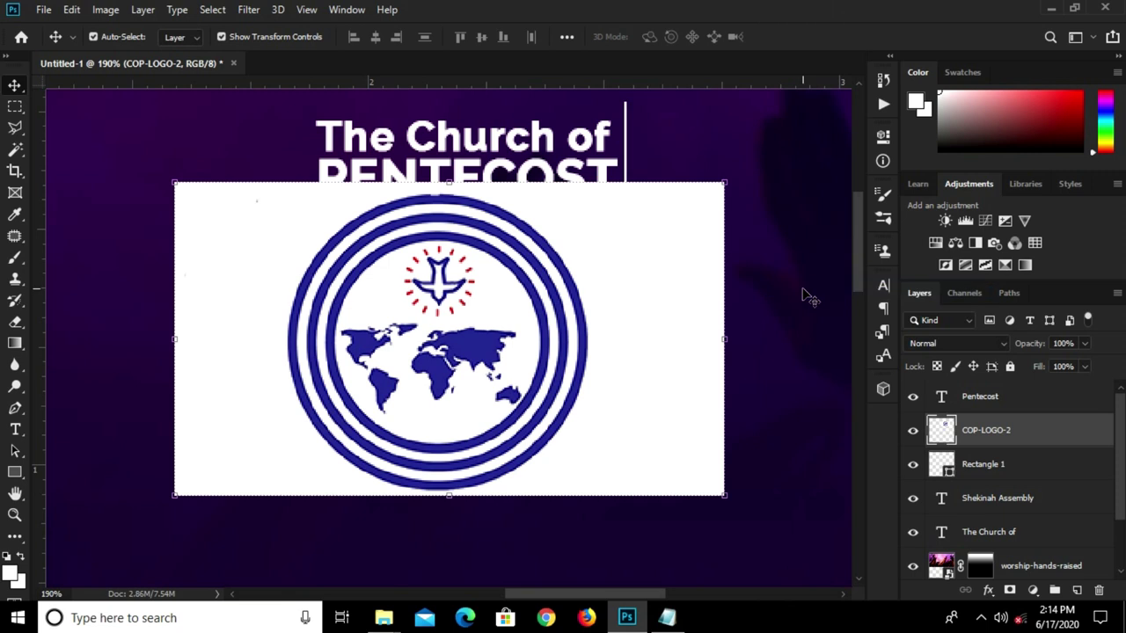
click(14, 107)
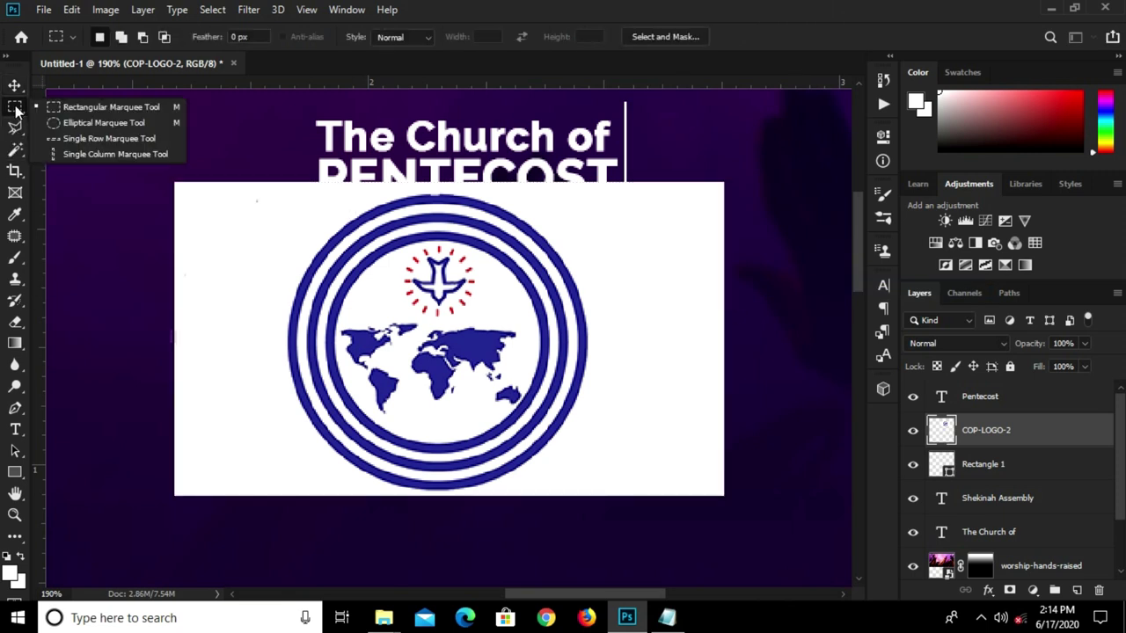
click(14, 150)
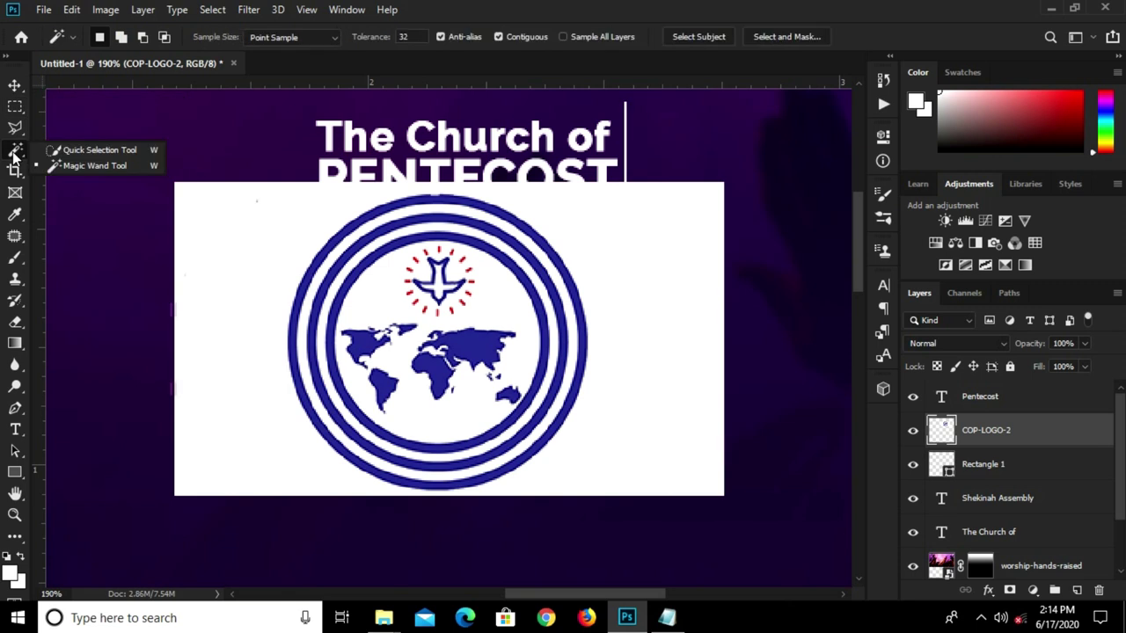
click(57, 167)
click(268, 252)
key(Delete)
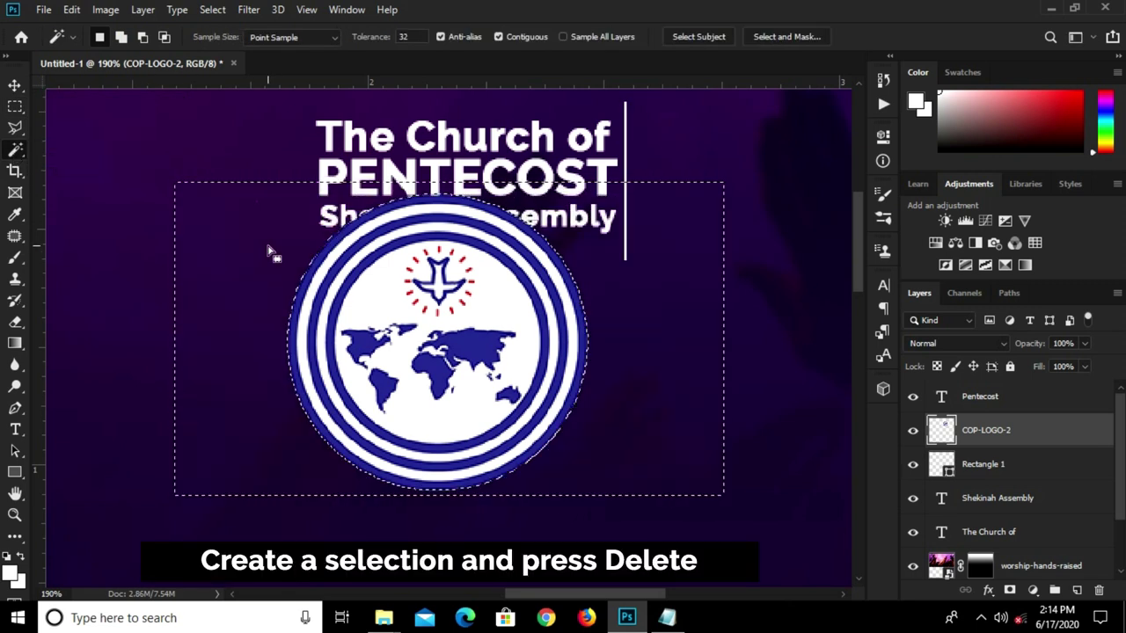
key(ctrl+d)
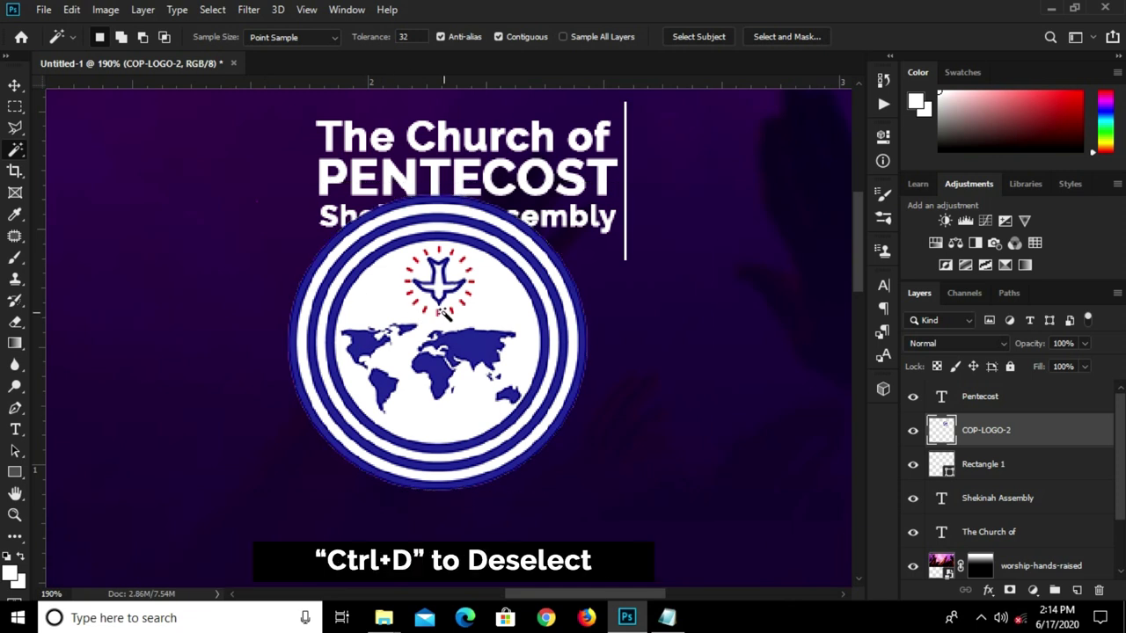
Make the logo a smart object, scale it to about 53%, and set it right of the divider.
key(v)
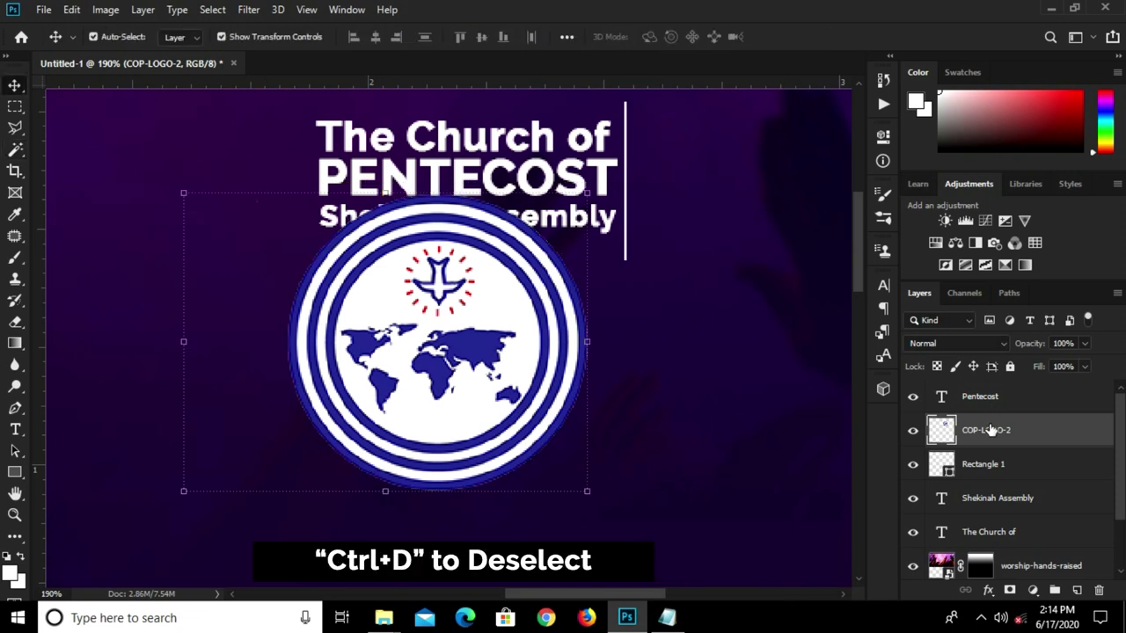
right_click(991, 430)
click(804, 229)
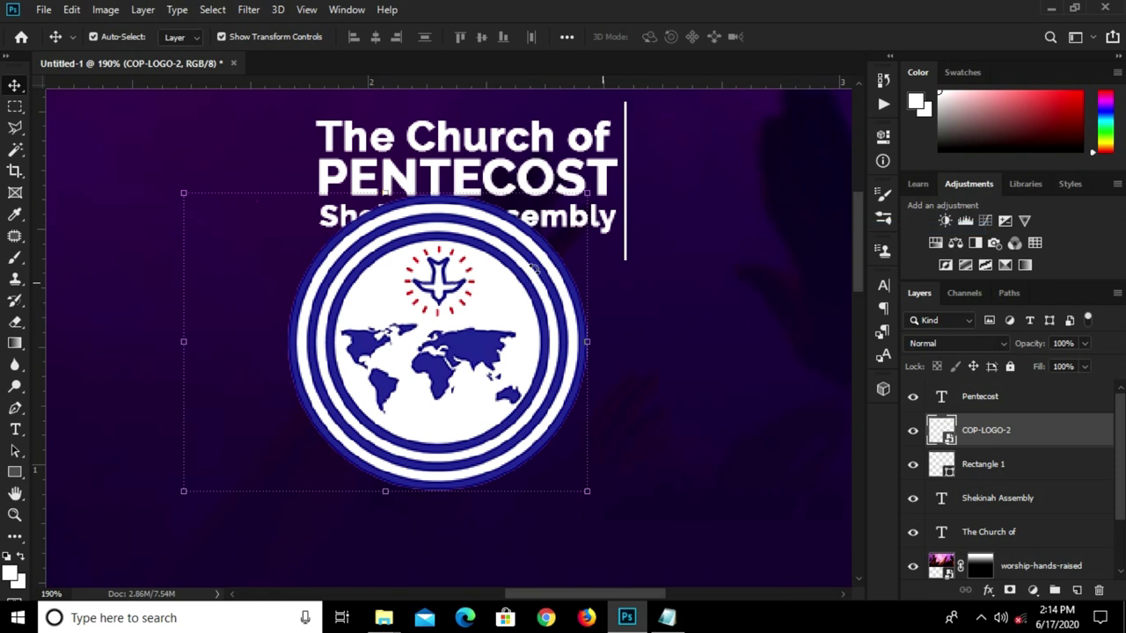
scroll(593, 290, down, 2)
key(ctrl+t)
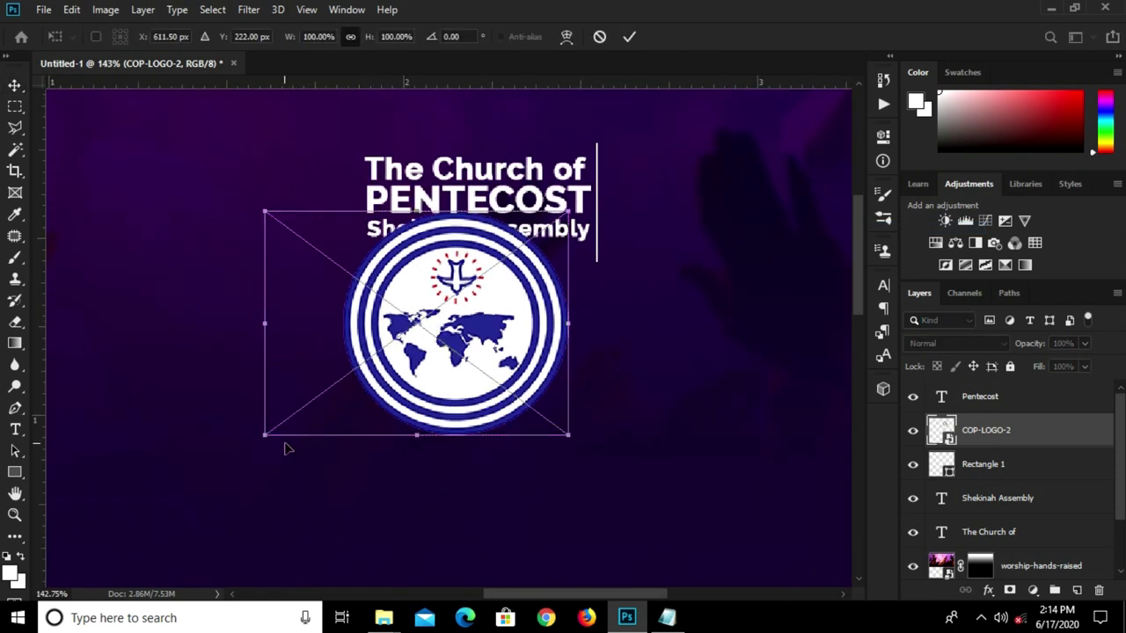
drag(265, 434, 415, 331)
drag(524, 291, 677, 218)
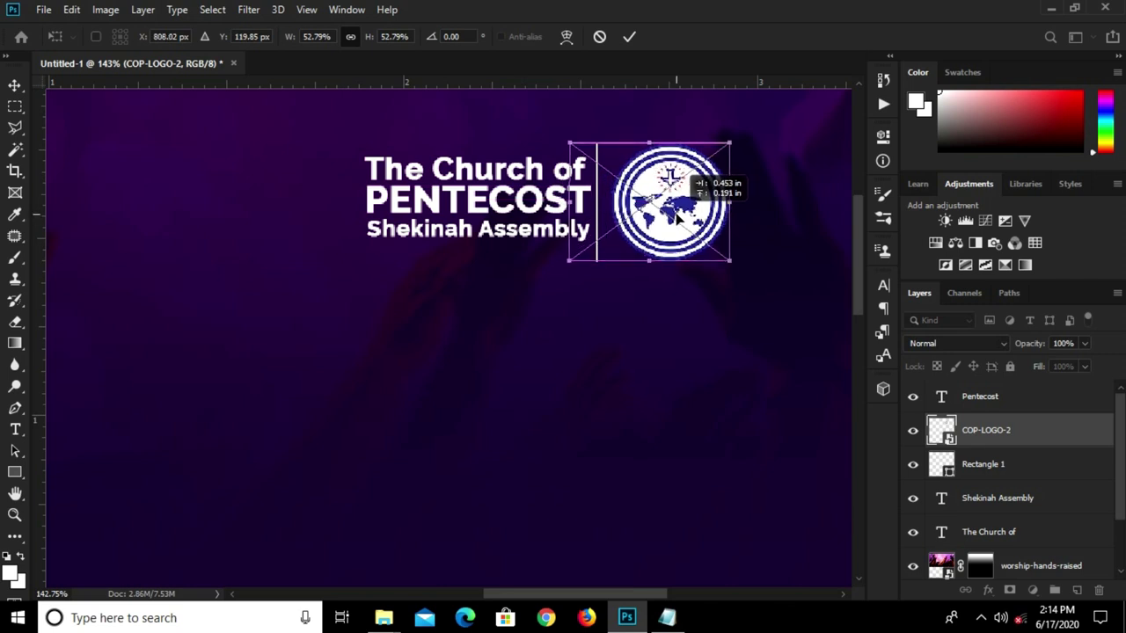
click(629, 36)
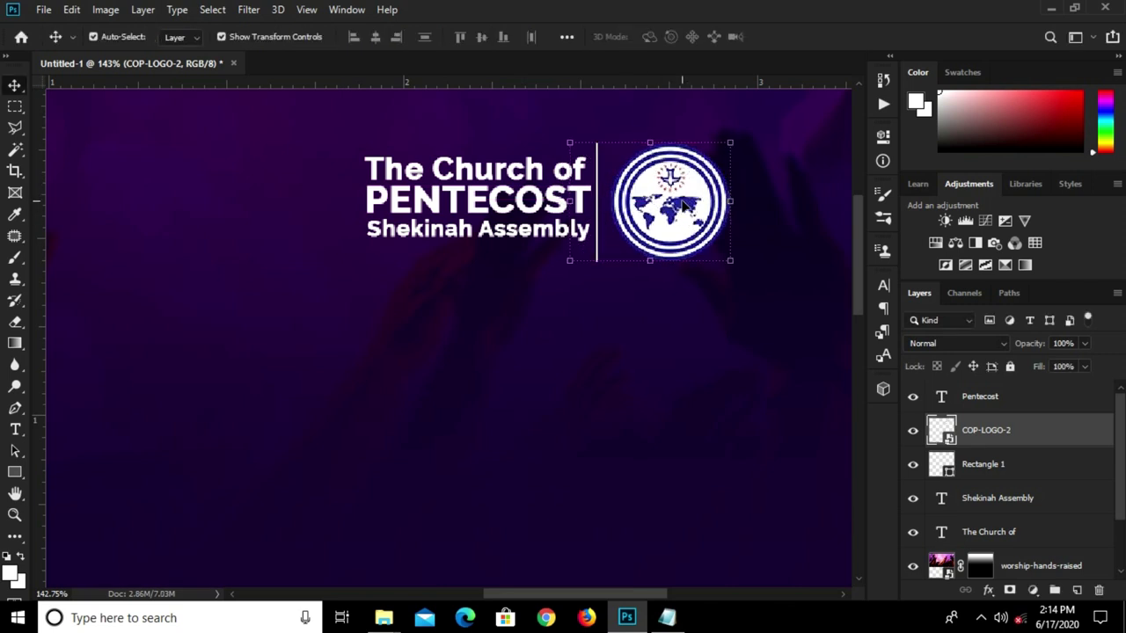
key(Left)
key(Left)
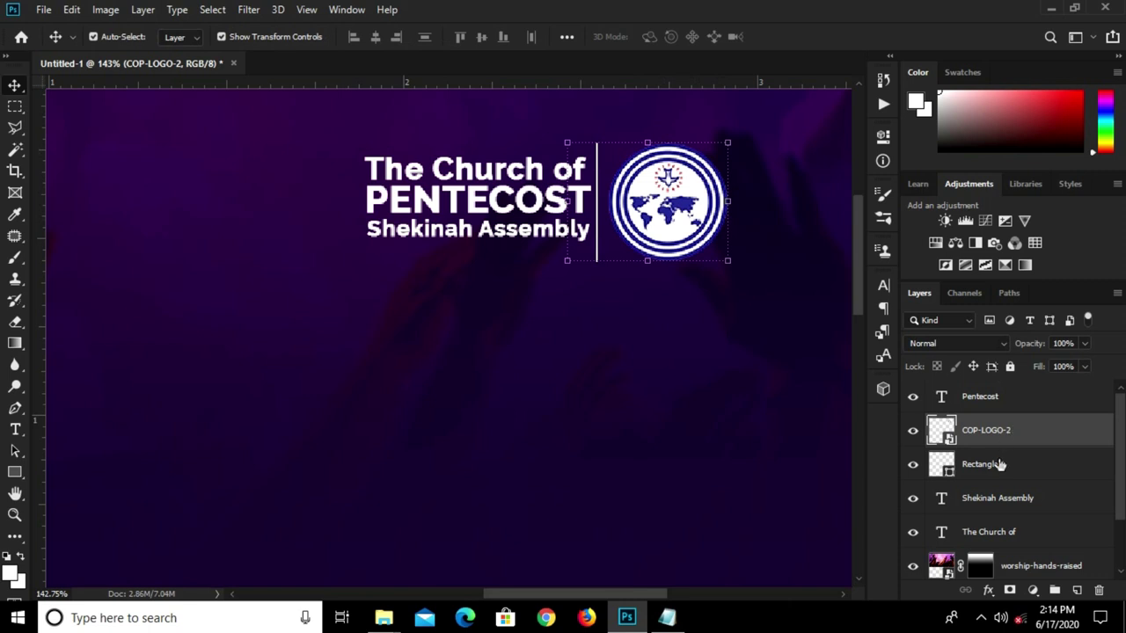
shift+click(1000, 538)
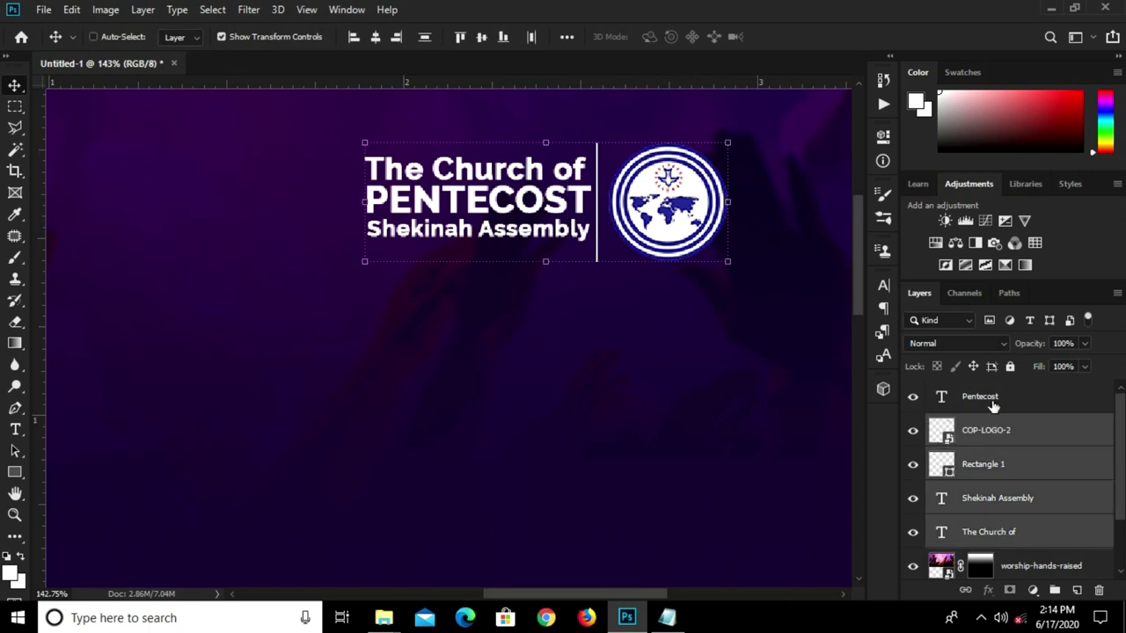
Group the logo, divider and church-name layers as Group 1 and move it top-right.
shift+click(992, 397)
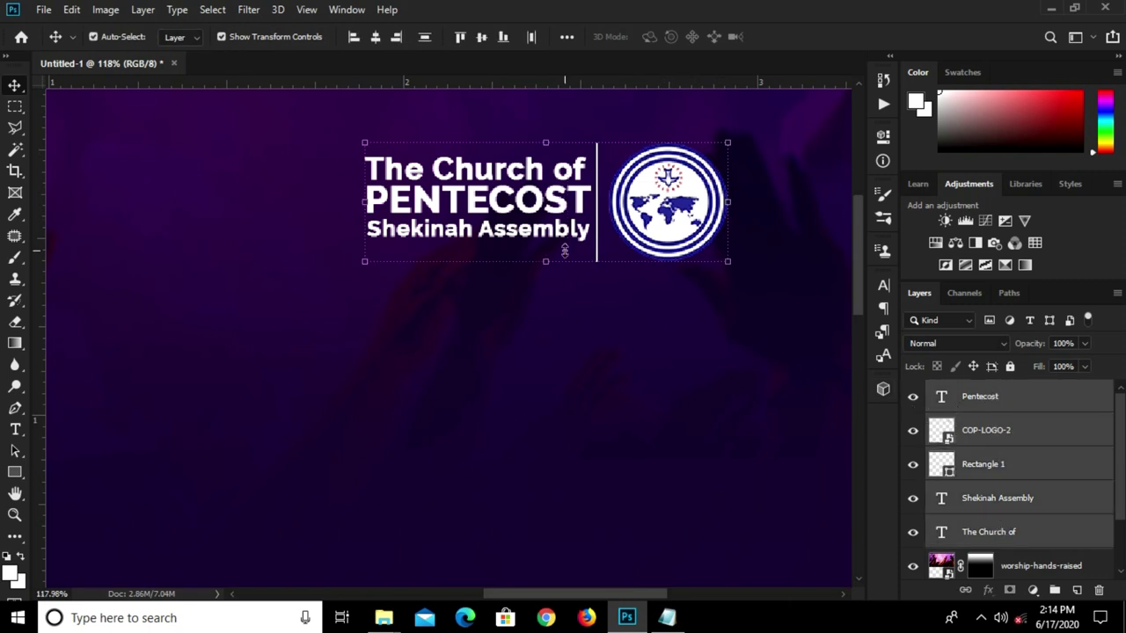
scroll(566, 255, down, 3)
scroll(565, 255, down, 2)
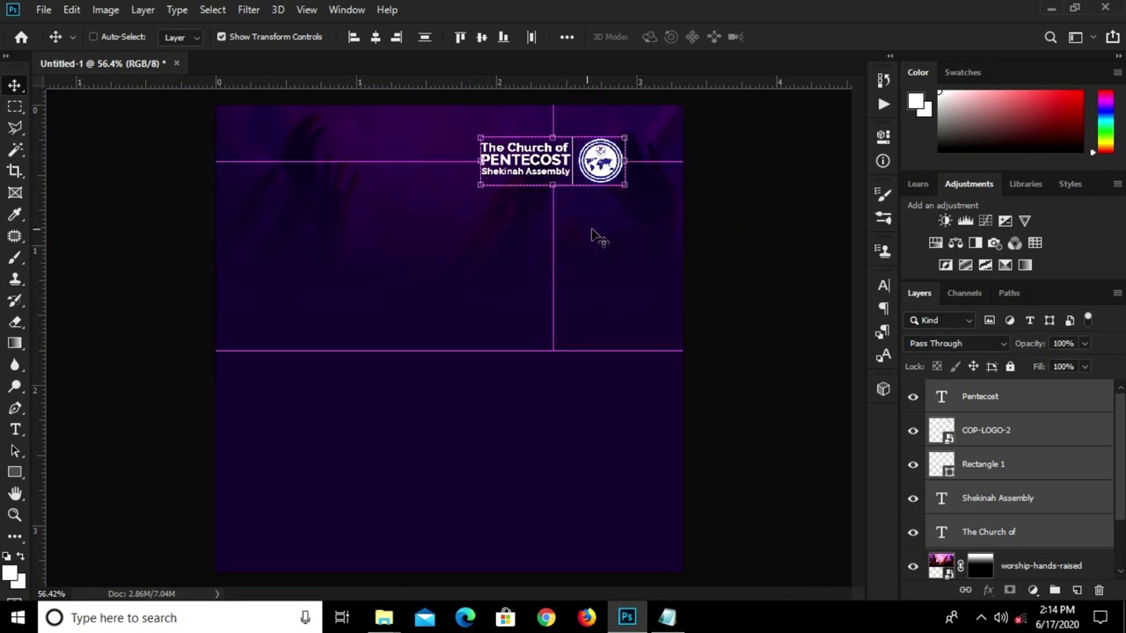
key(ctrl+g)
click(912, 390)
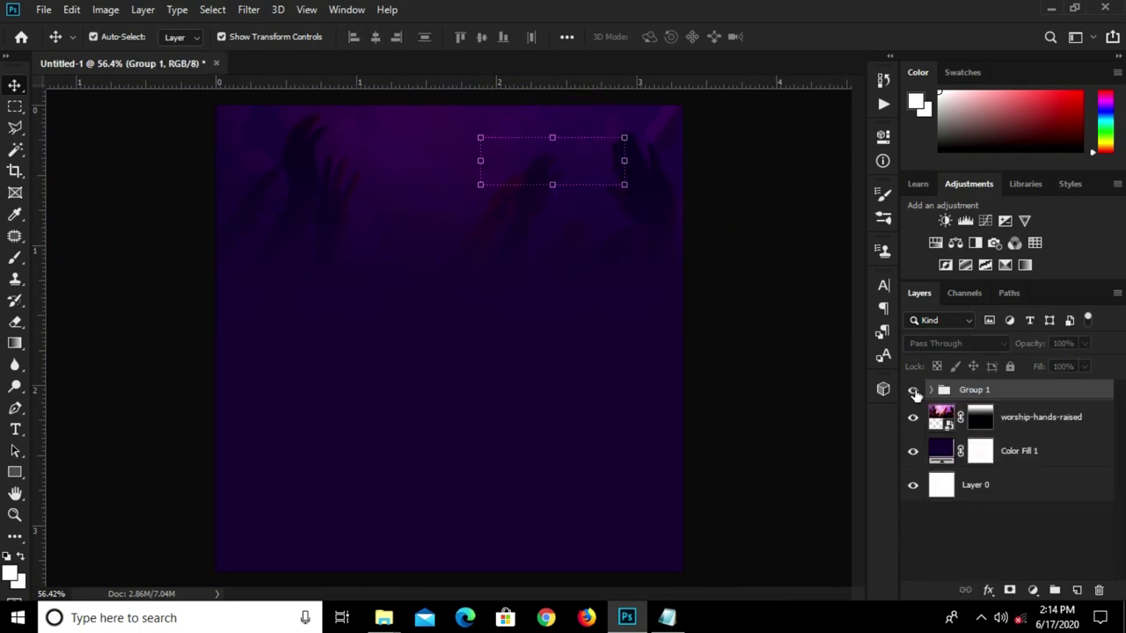
key(ctrl+t)
mouse_move(583, 167)
mouse_down()
mouse_move(607, 148)
mouse_move(612, 166)
mouse_up()
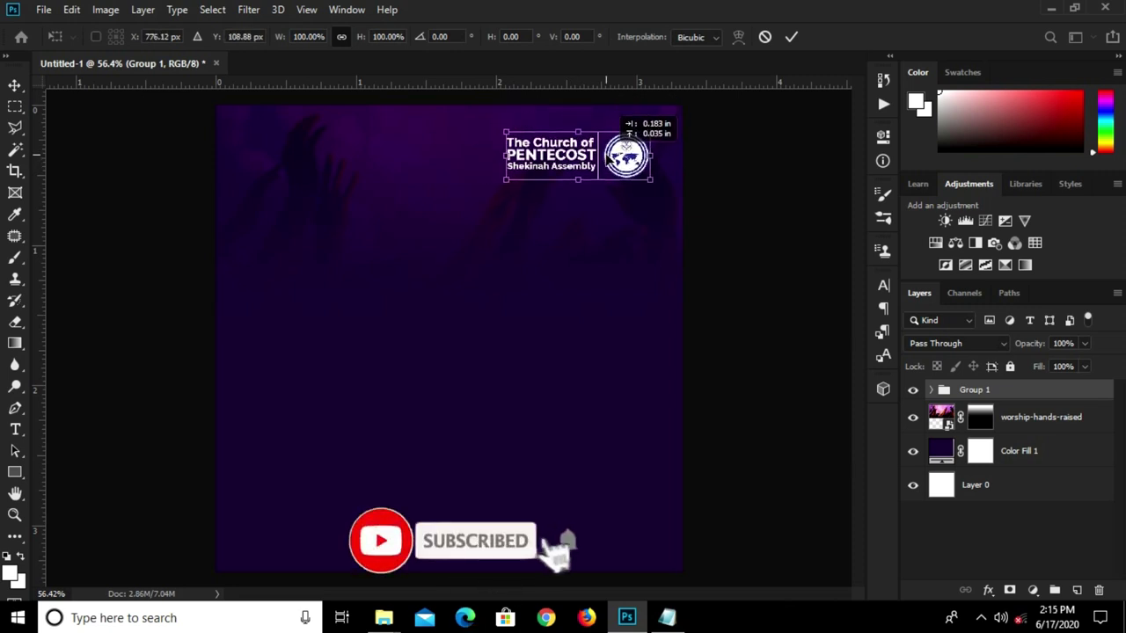
click(792, 37)
click(778, 283)
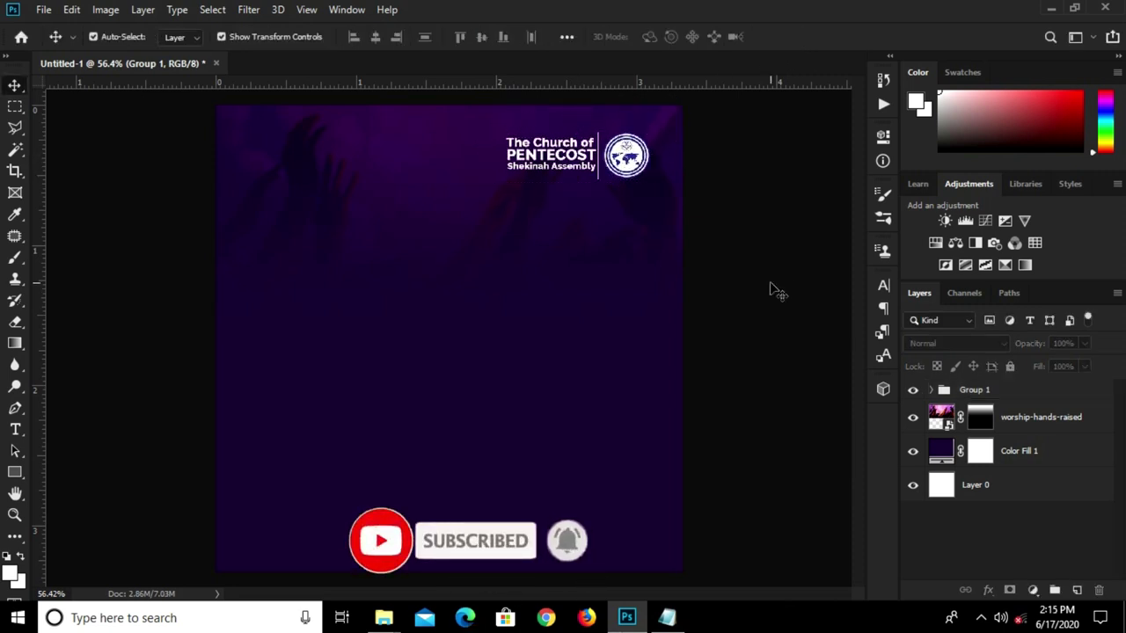
Copy the word 'Online' from the fathers 2 Notepad notes.
click(666, 617)
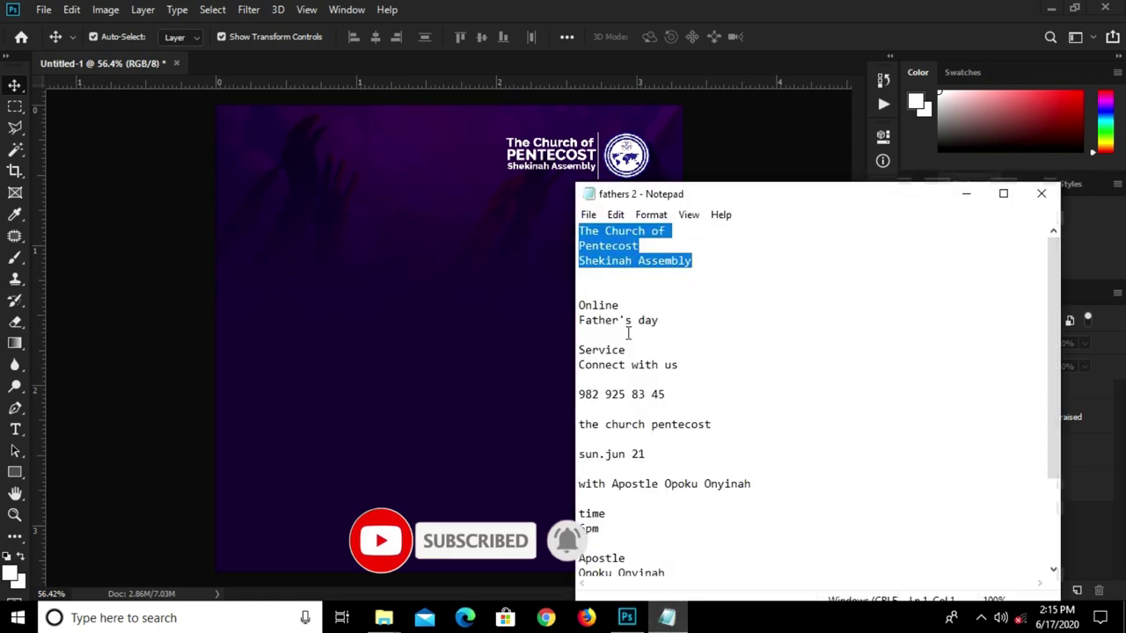
drag(625, 303, 585, 303)
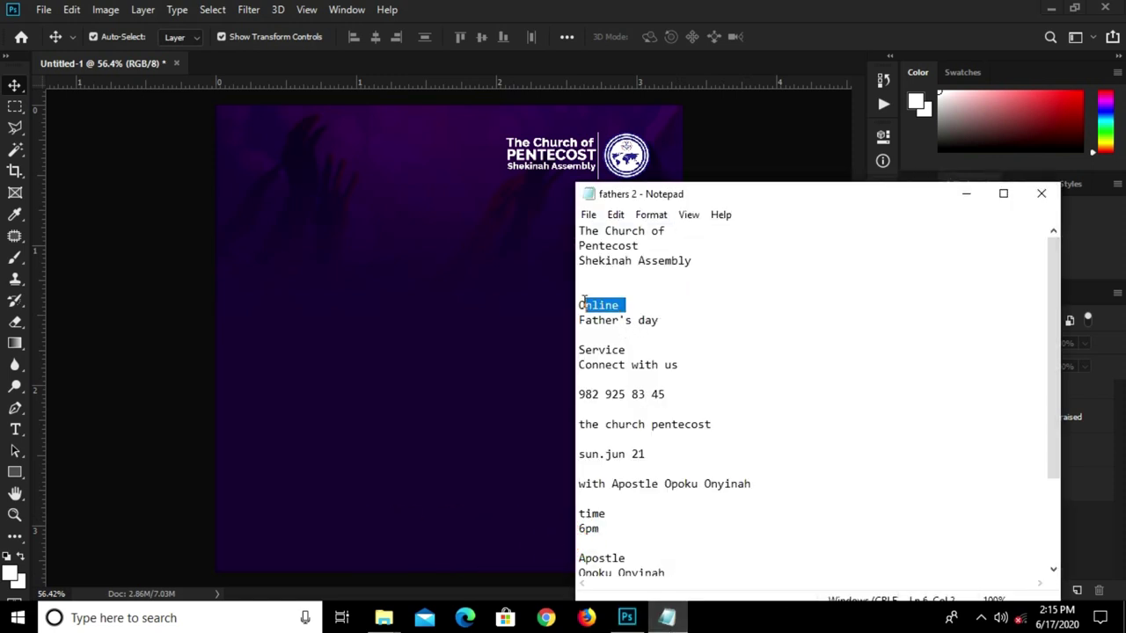
right_click(580, 305)
click(623, 354)
click(498, 350)
key(t)
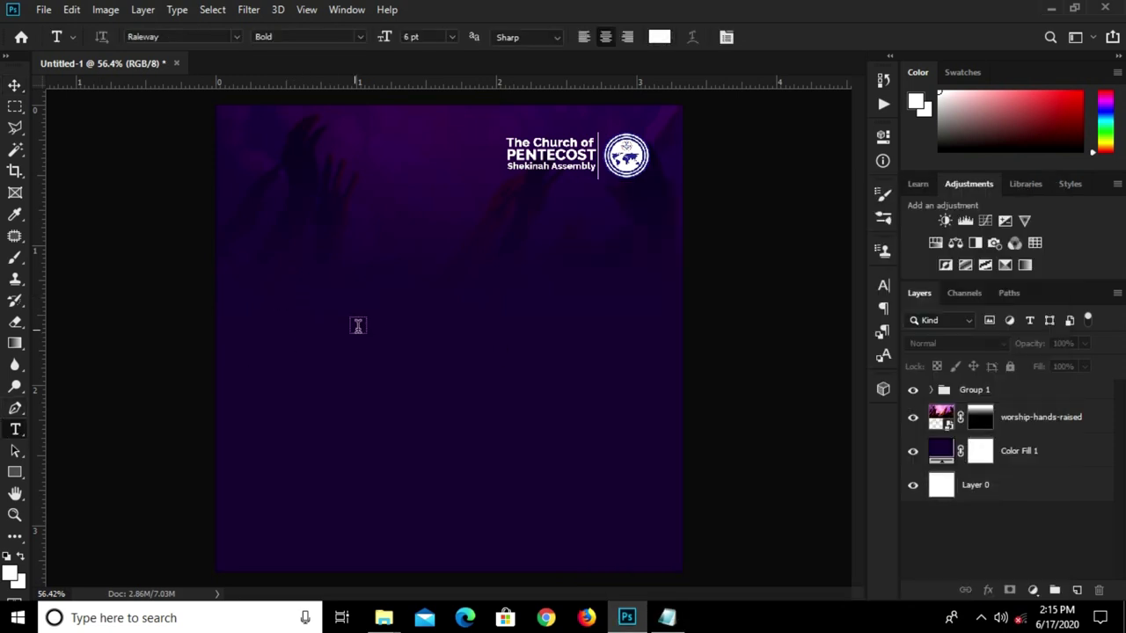
Add the text 'Online' on the flyer's left and set its font to Palace.
click(358, 326)
text(Online)
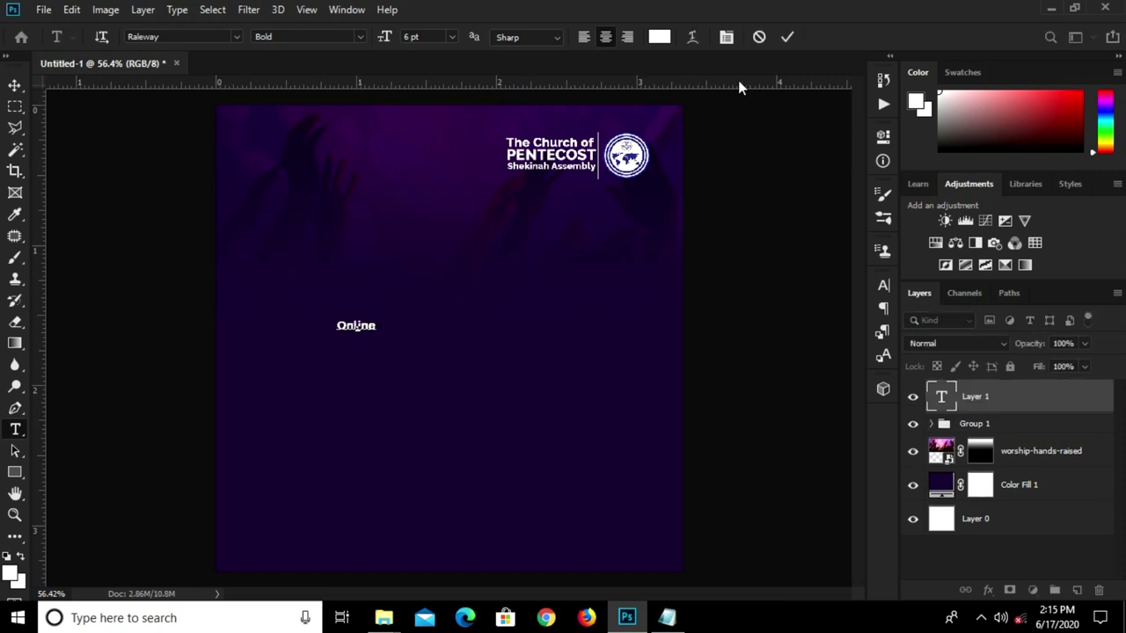
click(776, 139)
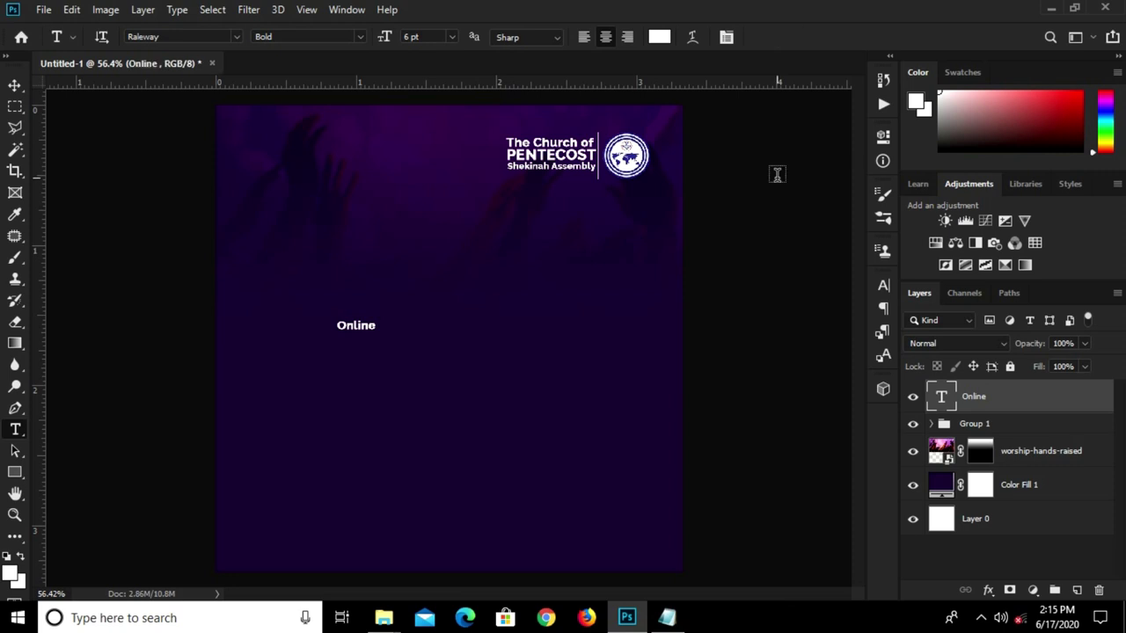
click(884, 289)
click(743, 308)
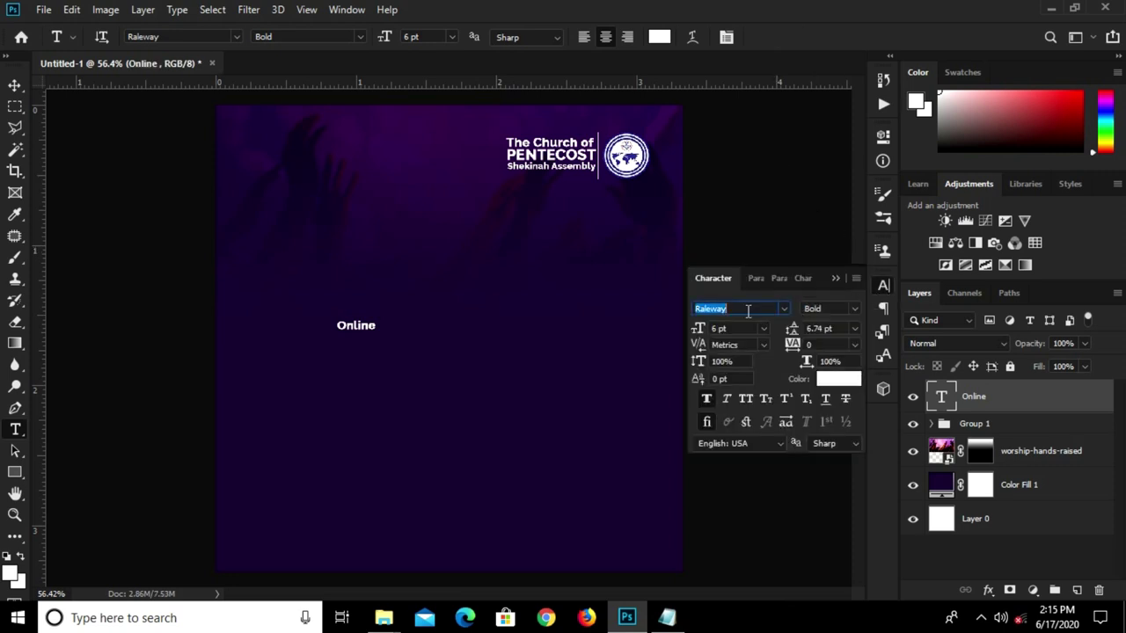
text(palace)
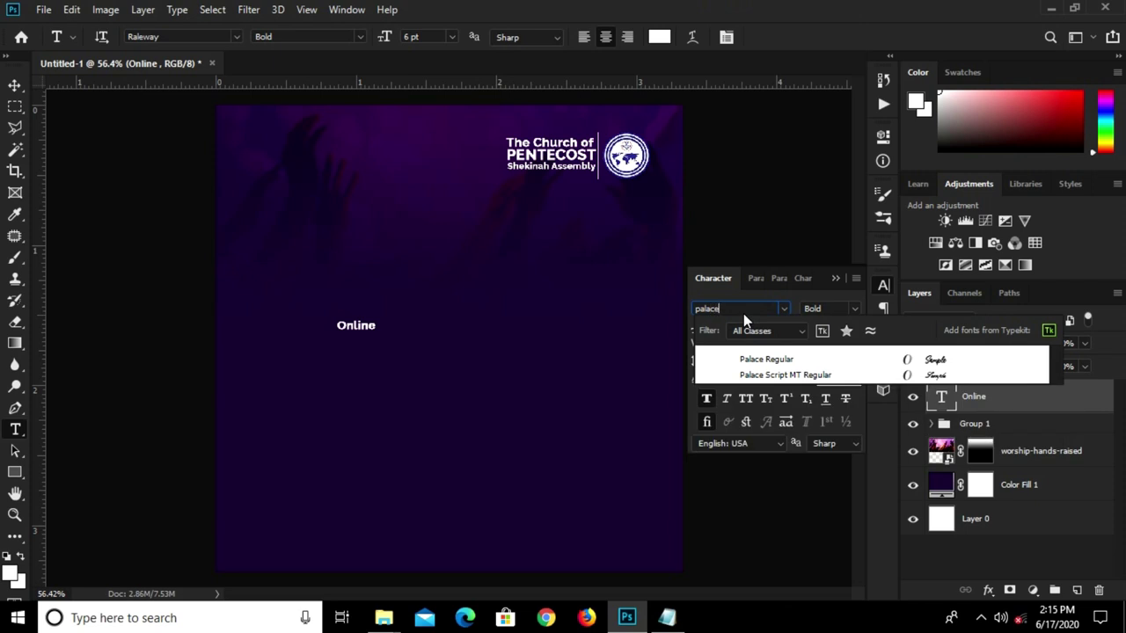
key(Down)
key(Up)
key(Return)
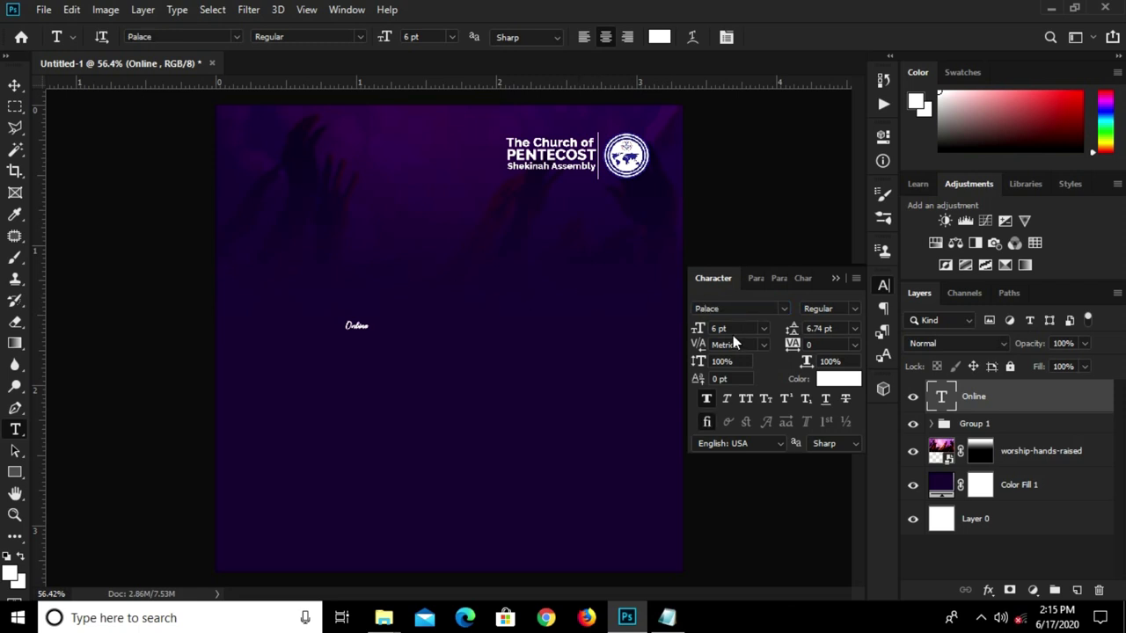
Set Online to 26 pt, move it to the upper left, and pull out a vertical guide.
drag(734, 328, 709, 328)
text(2)
key(Return)
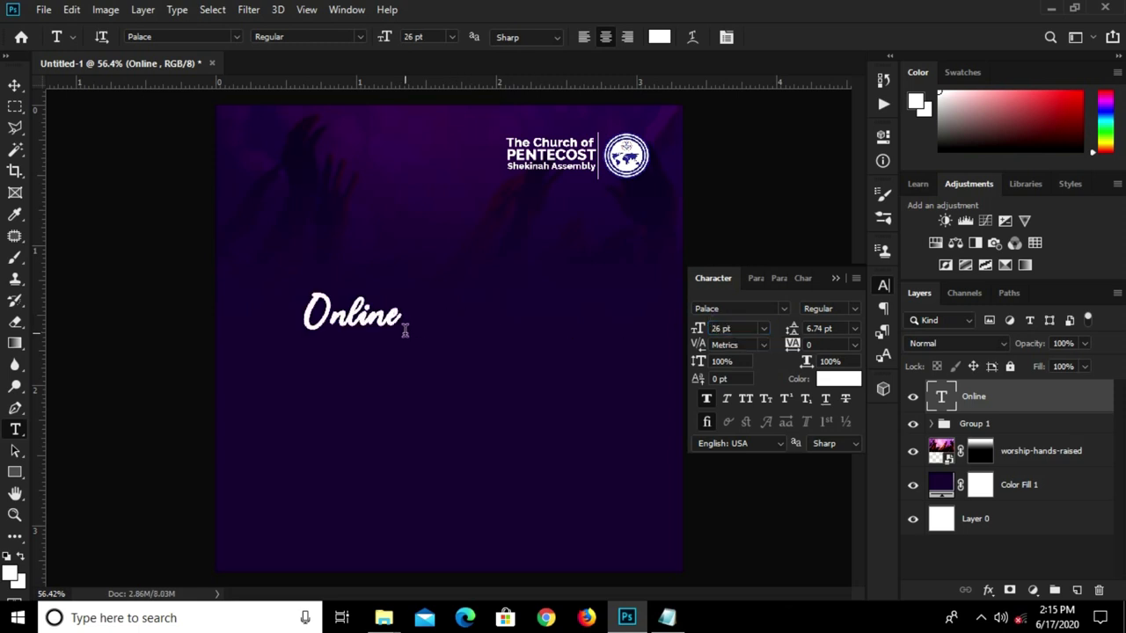
key(v)
drag(361, 316, 331, 264)
drag(39, 351, 261, 352)
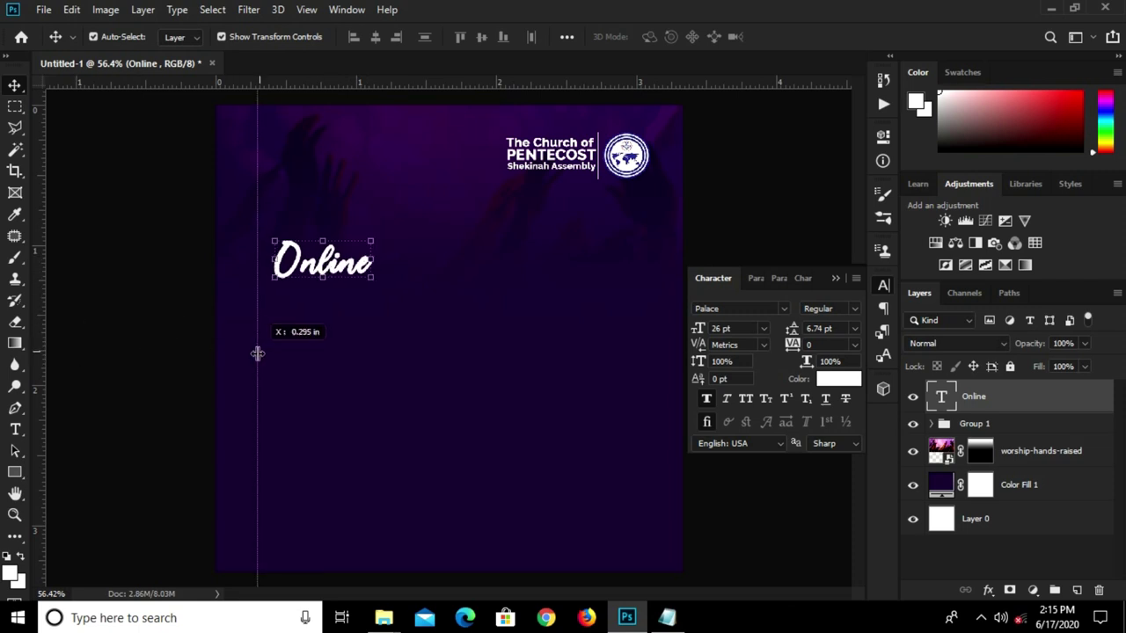
Fix the guide at Online's left edge and duplicate Online onto a second line below.
drag(261, 353, 254, 362)
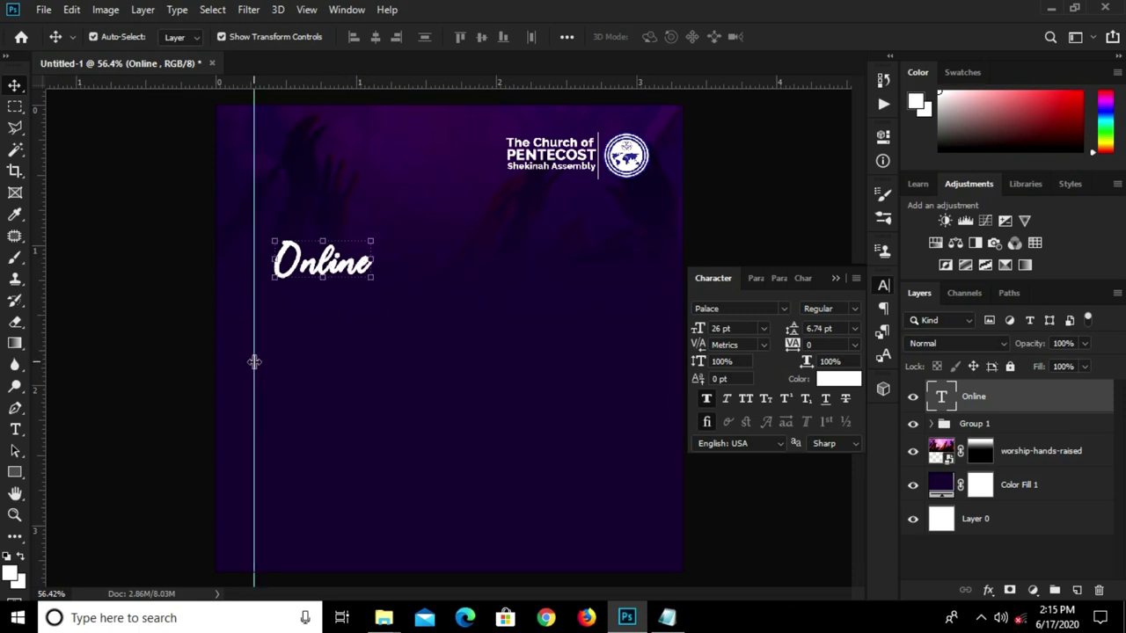
drag(313, 274, 325, 307)
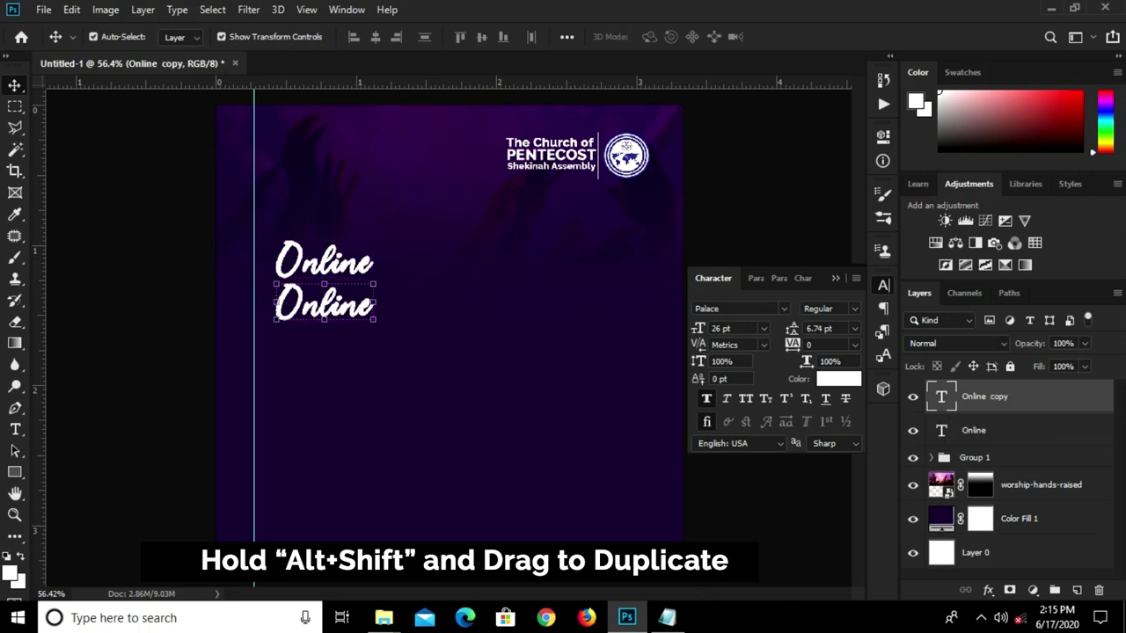
Copy the word Father's from the fathers 2 notes.
mouse_move(667, 617)
click(648, 535)
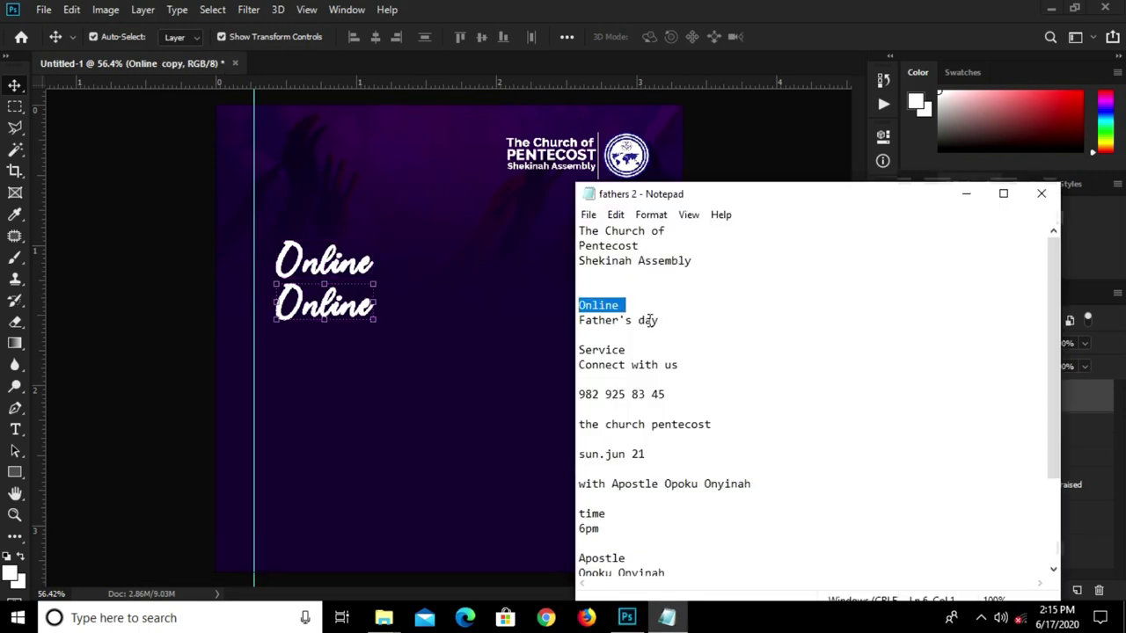
drag(631, 320, 579, 320)
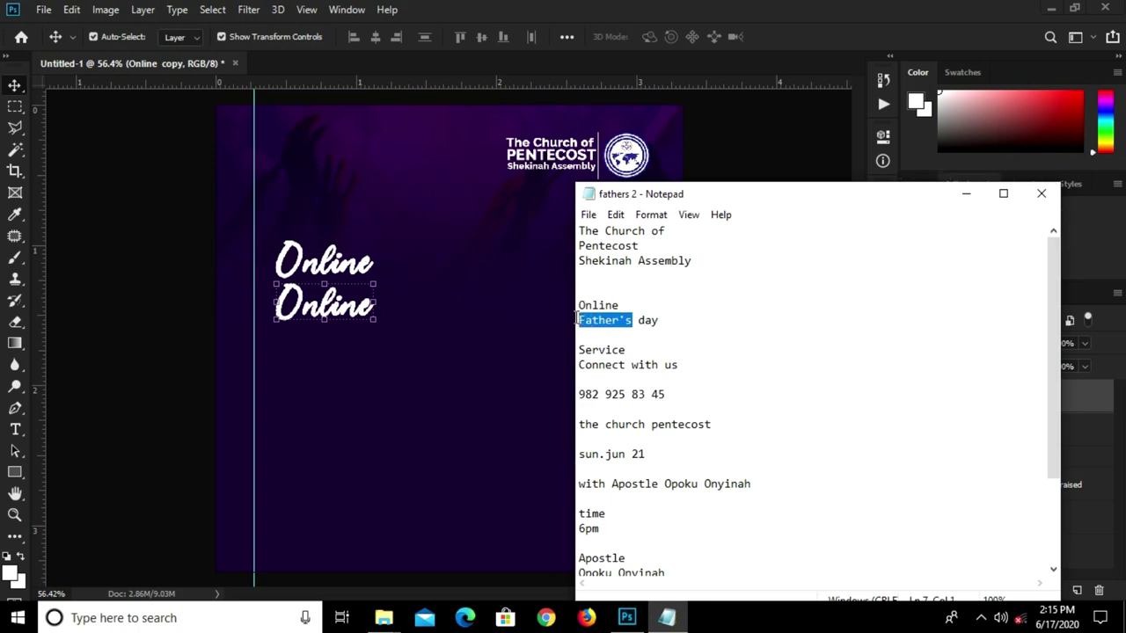
right_click(591, 317)
click(635, 373)
click(343, 317)
key(r)
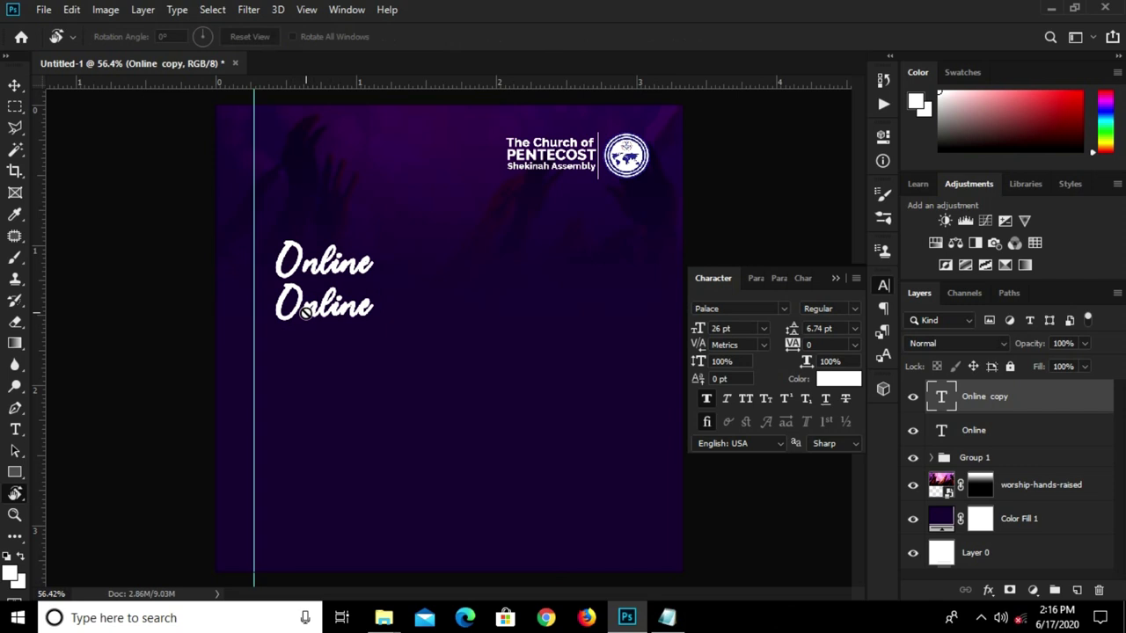
key(v)
Change the duplicate line's text to Father's in the Genuine font.
click(14, 429)
click(304, 303)
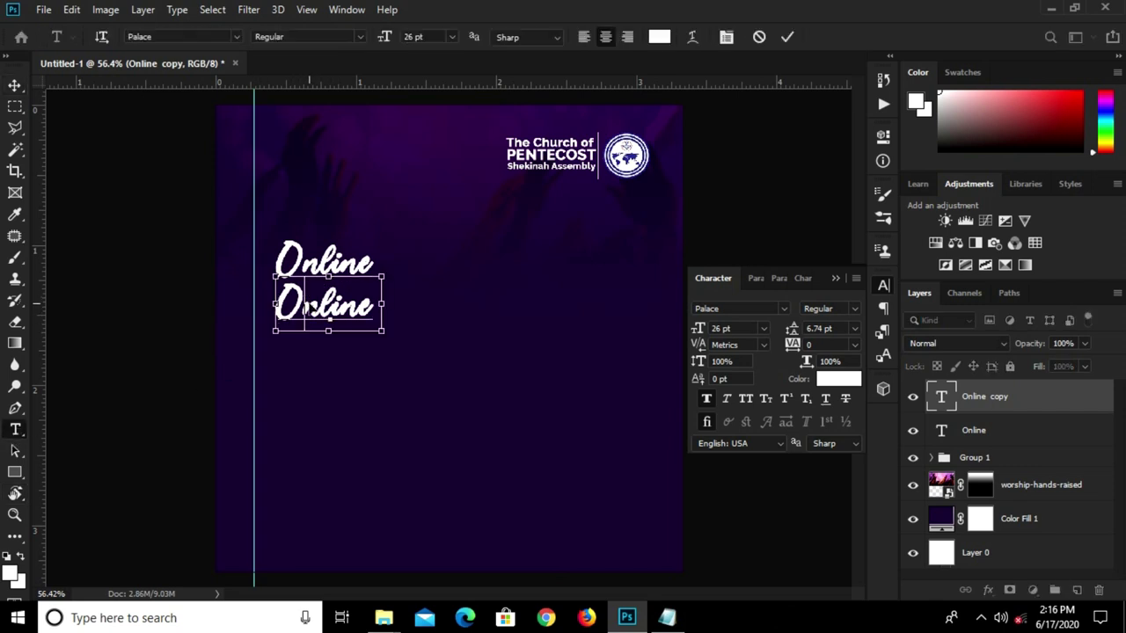
double_click(306, 304)
text(Father's)
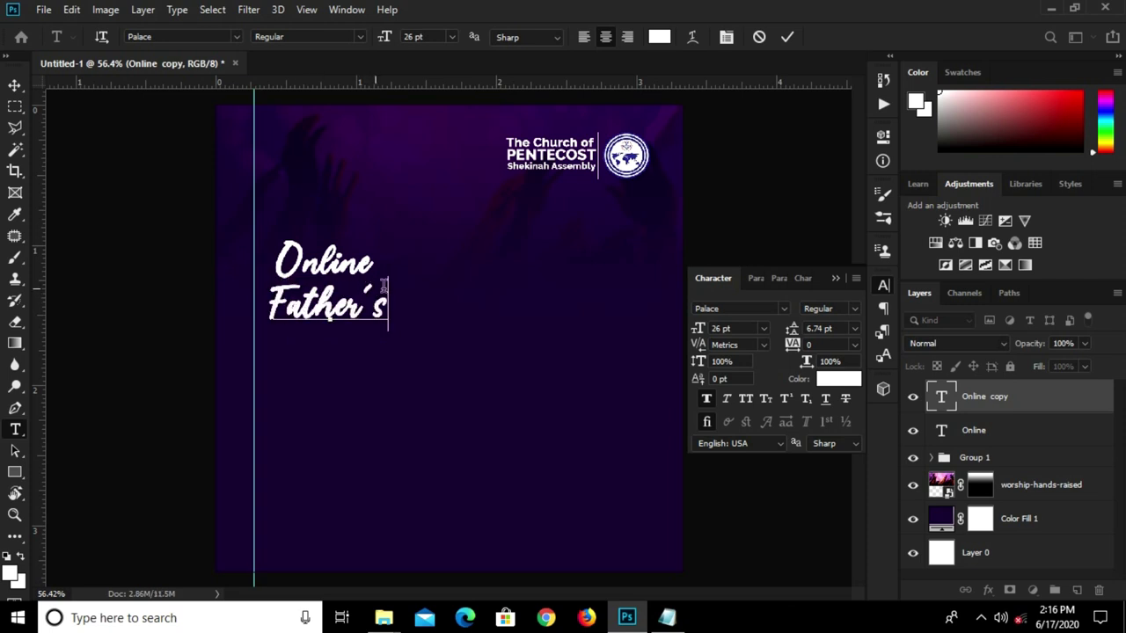
click(789, 36)
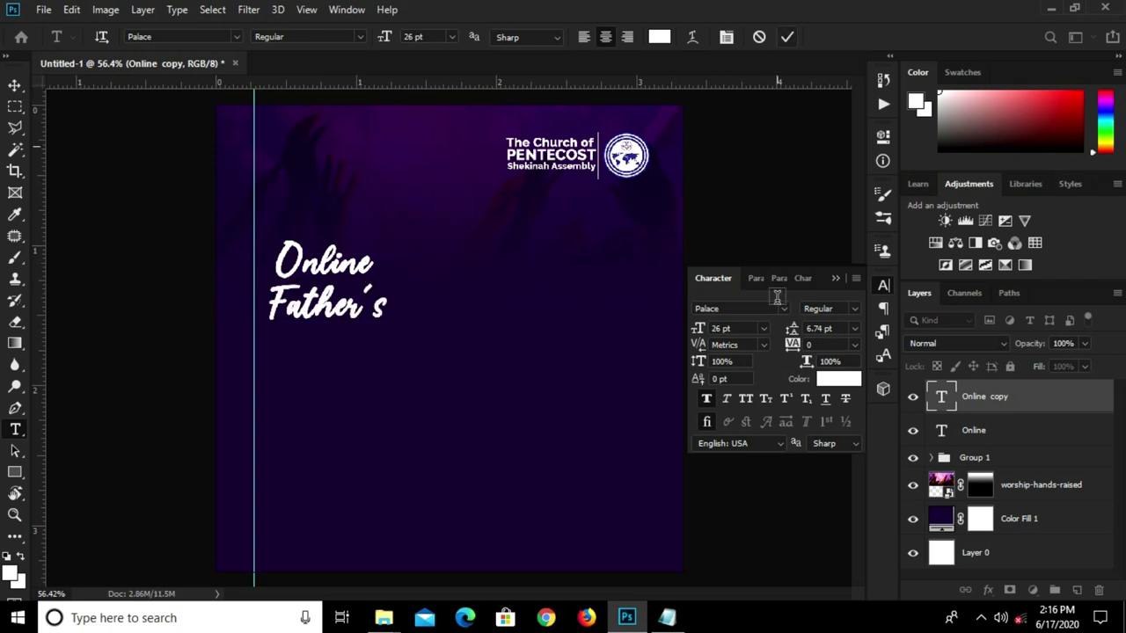
click(721, 308)
text(gen)
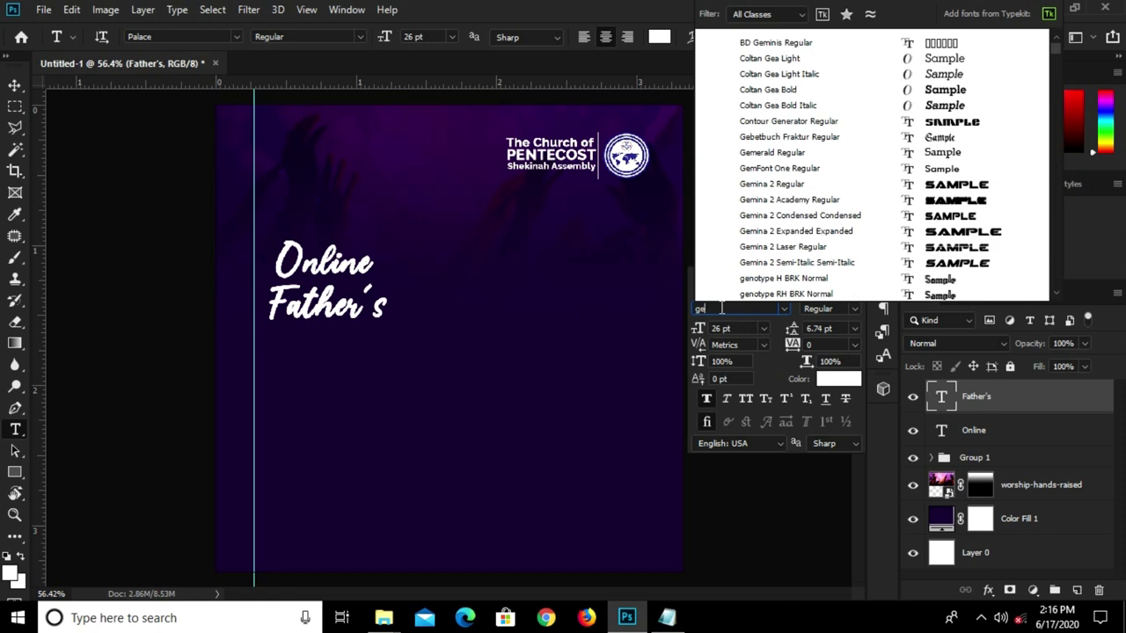
text(uine)
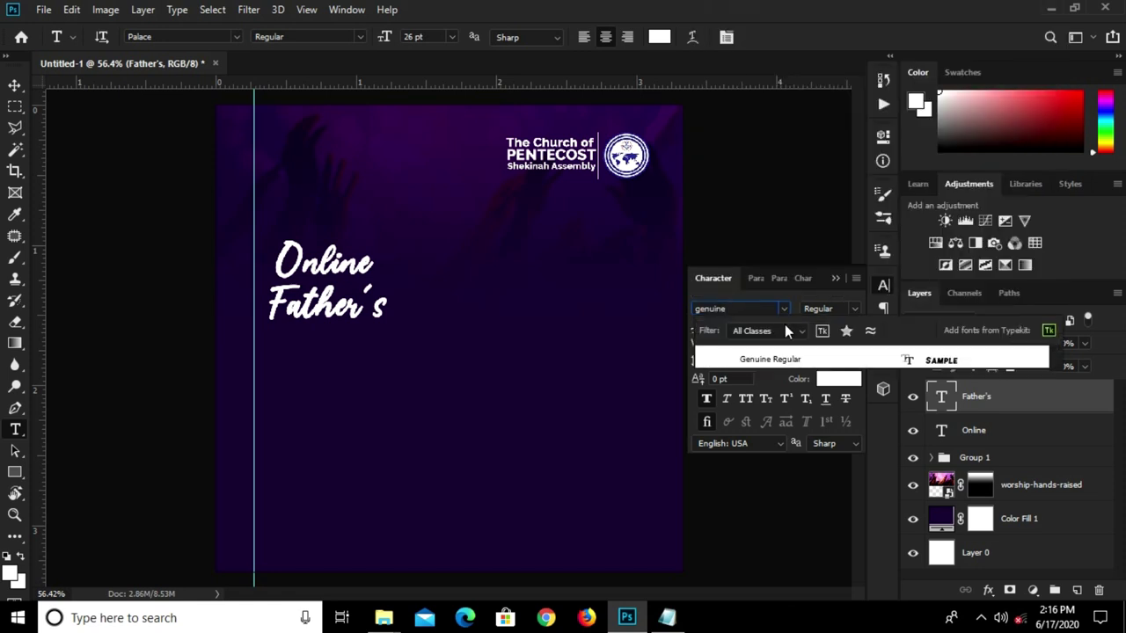
click(777, 357)
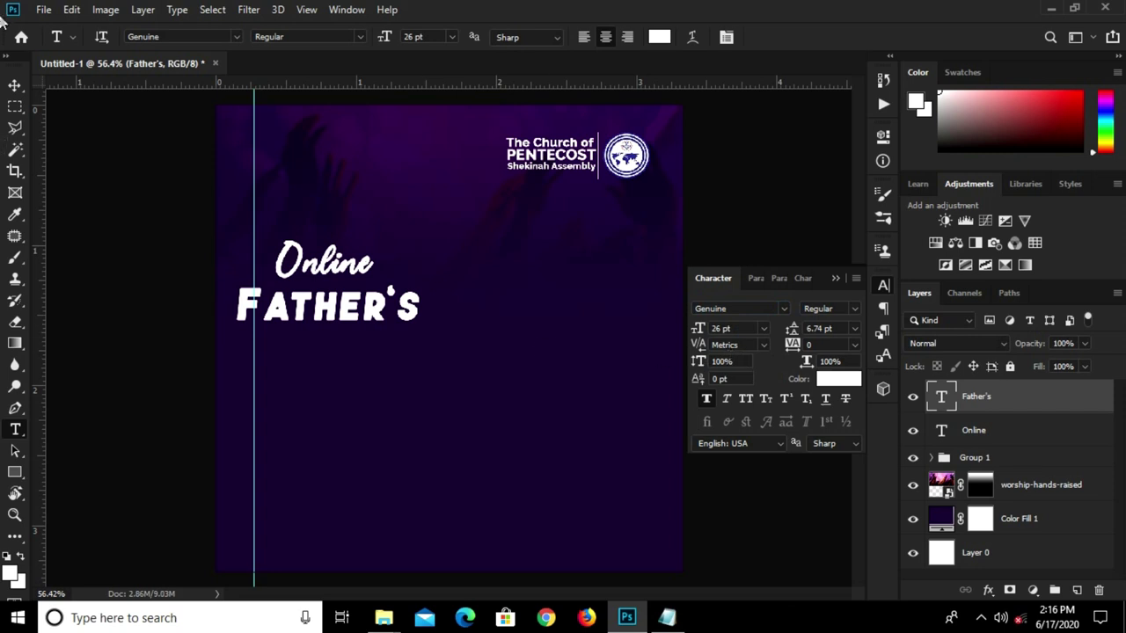
Shift Father's right and tighten its tracking to -100.
click(15, 86)
mouse_move(332, 313)
mouse_down()
mouse_move(364, 303)
mouse_move(349, 310)
mouse_up()
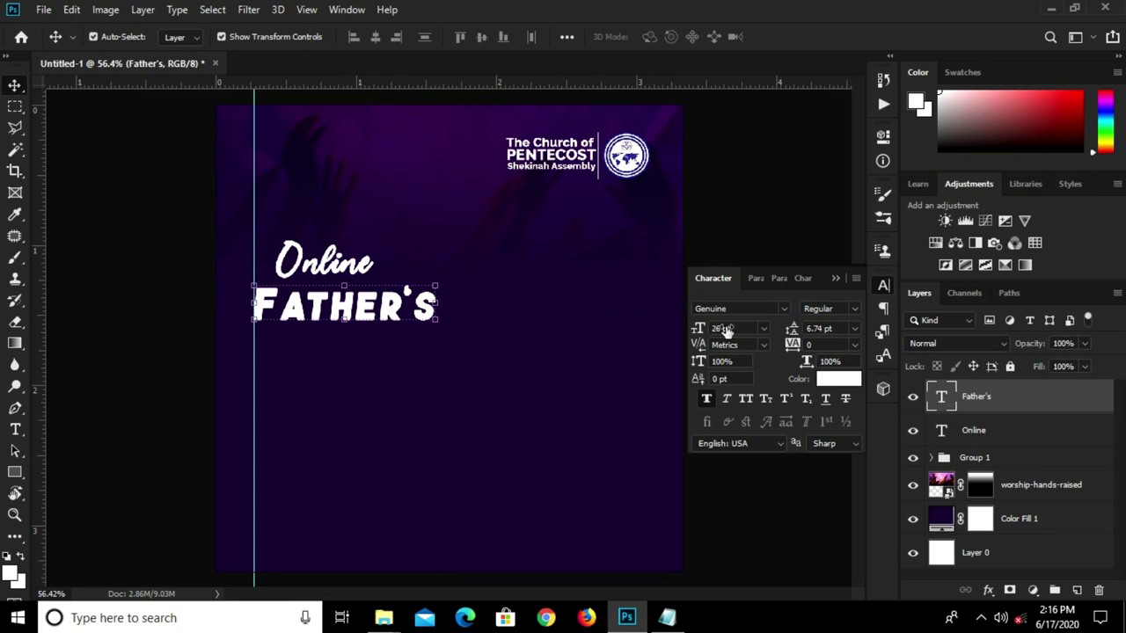
click(853, 345)
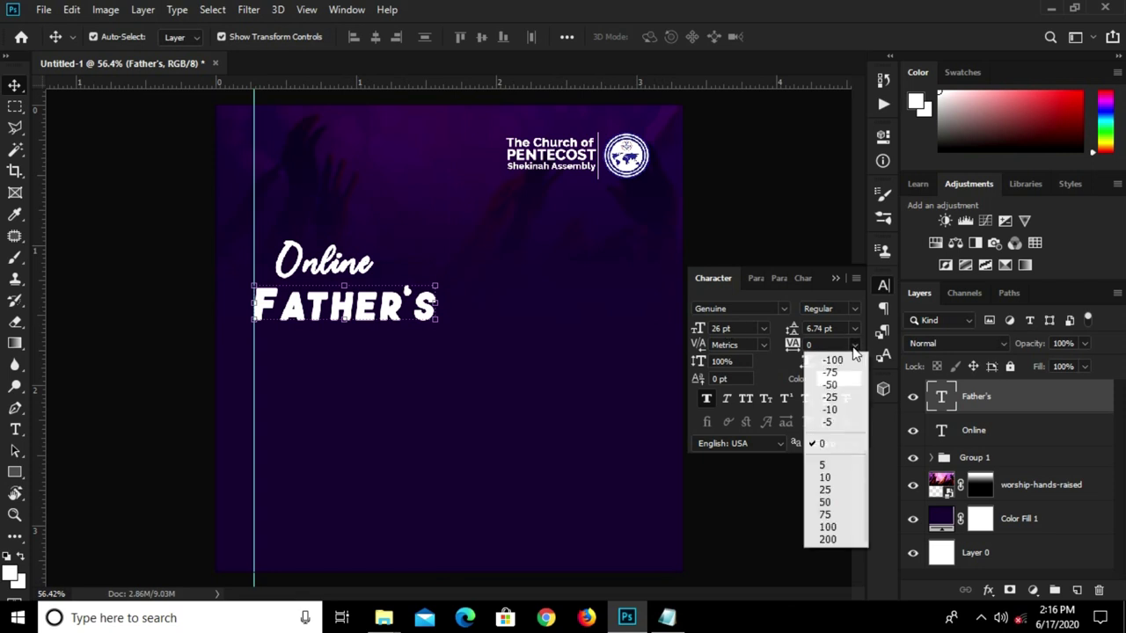
click(834, 360)
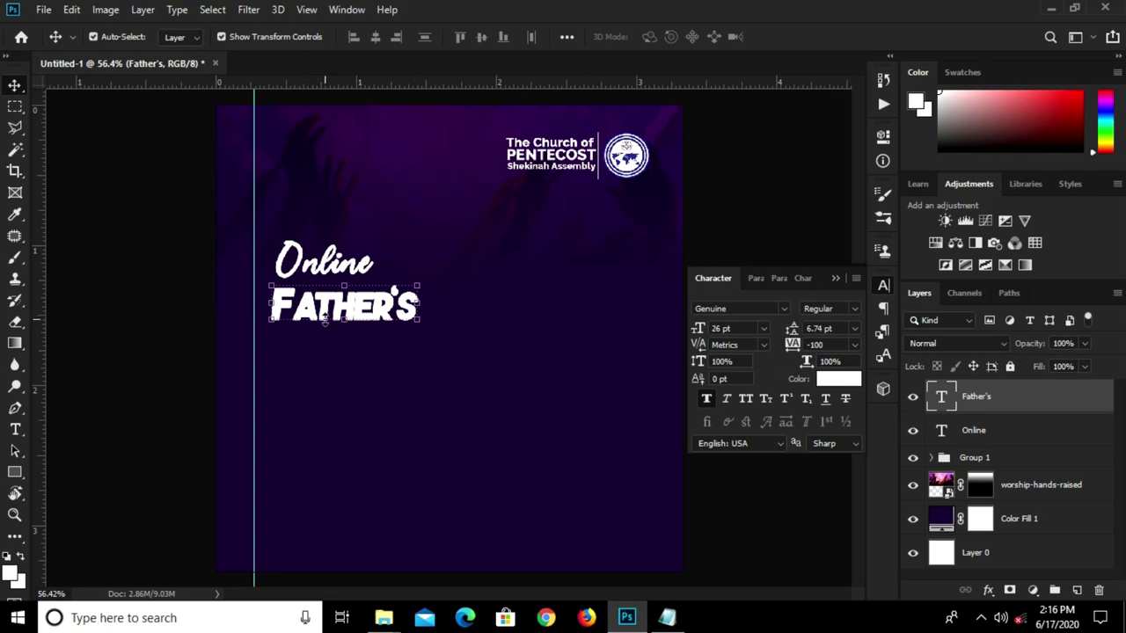
scroll(324, 320, up, 1)
scroll(396, 334, up, 4)
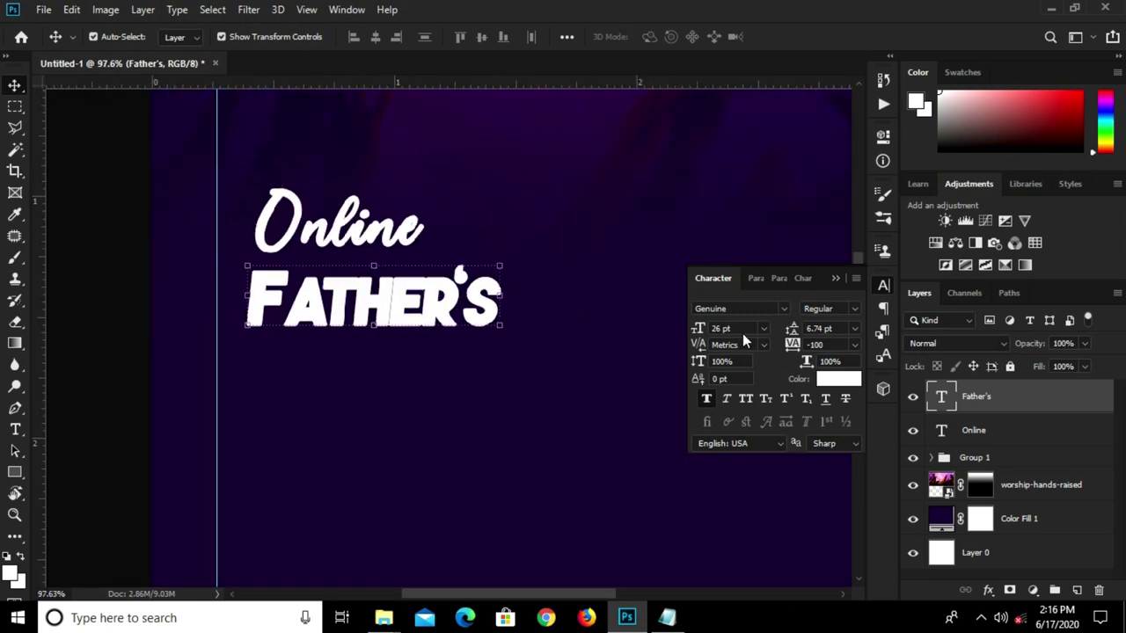
Enlarge FATHER'S to 39 pt, nudge it right and down, and loosen tracking to -85.
click(716, 329)
text(39)
key(Return)
drag(400, 299, 435, 315)
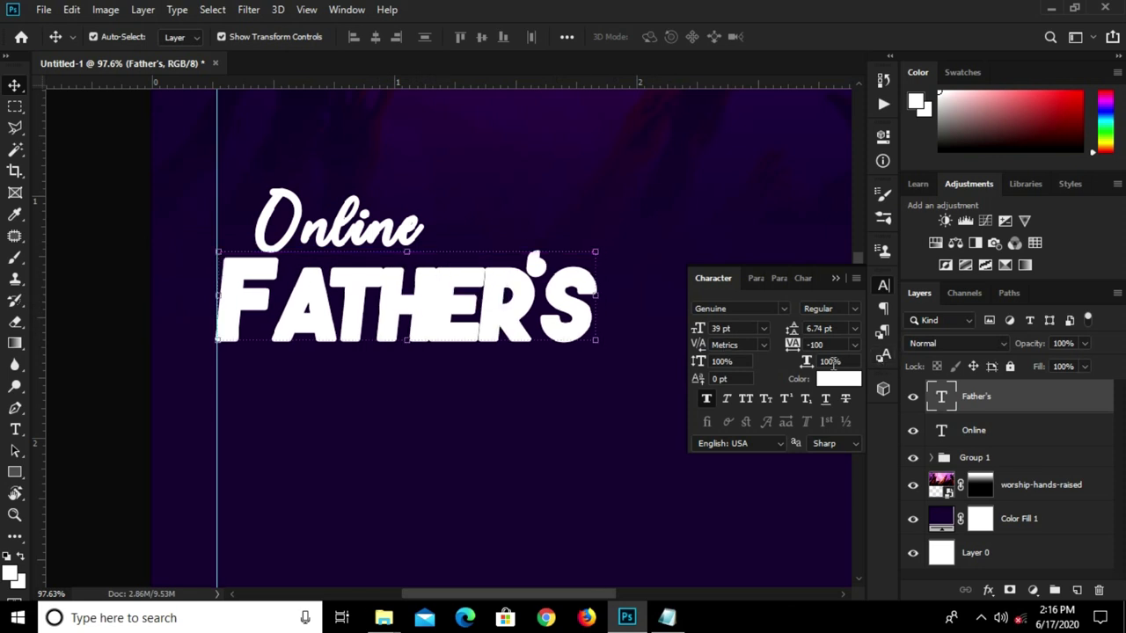
text(-95)
key(Return)
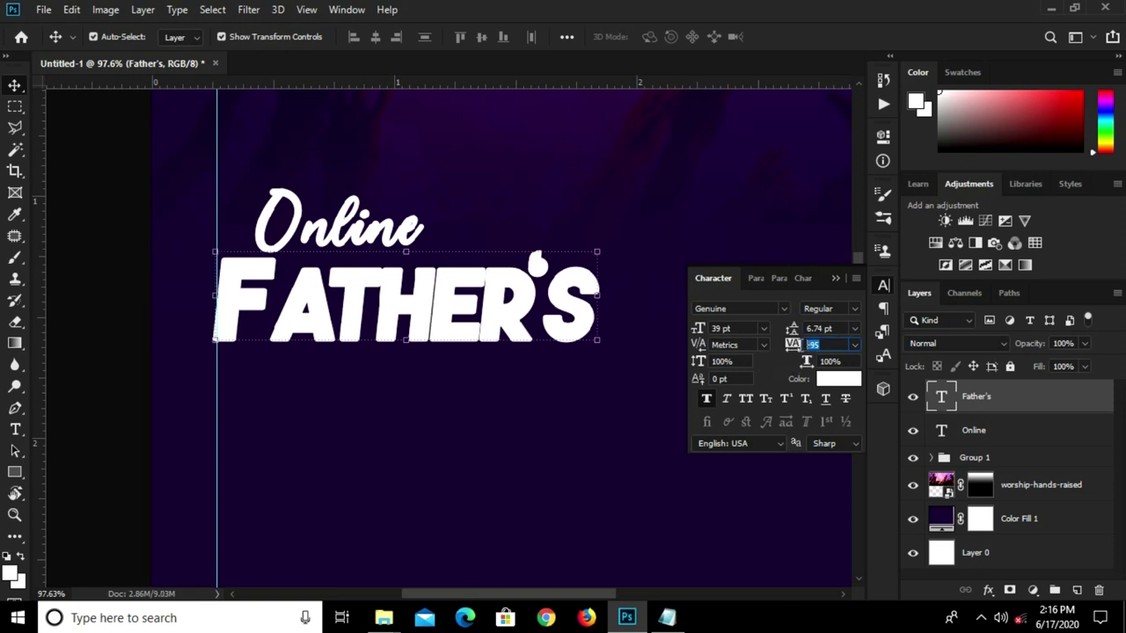
text(-)
key(Return)
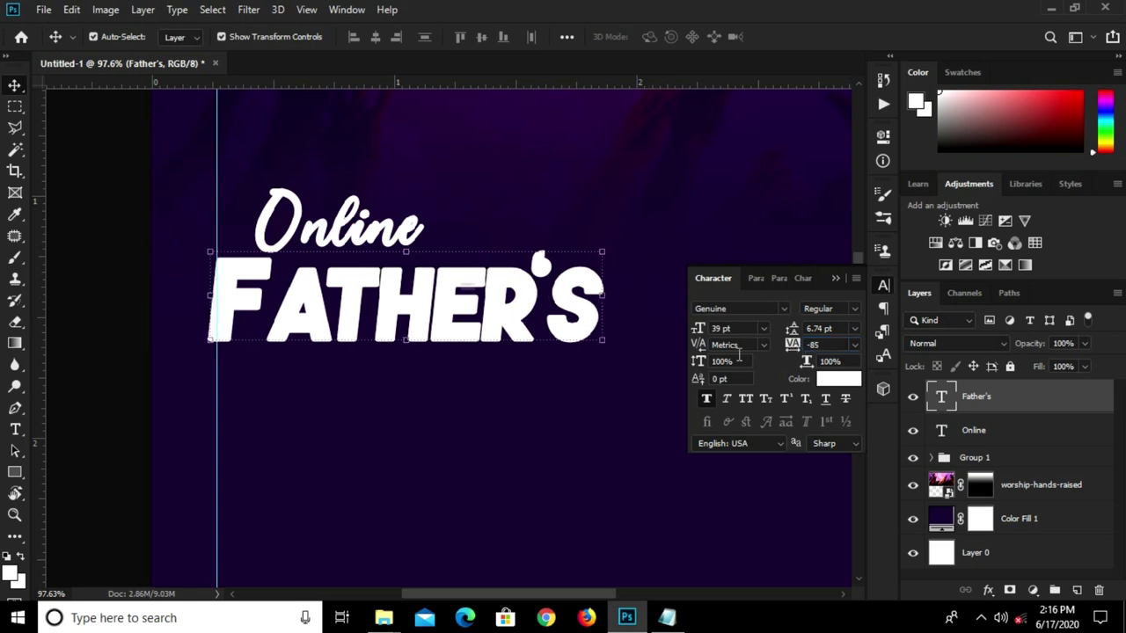
Tighten the kerning between F and A and shift FATHER'S slightly right.
click(15, 429)
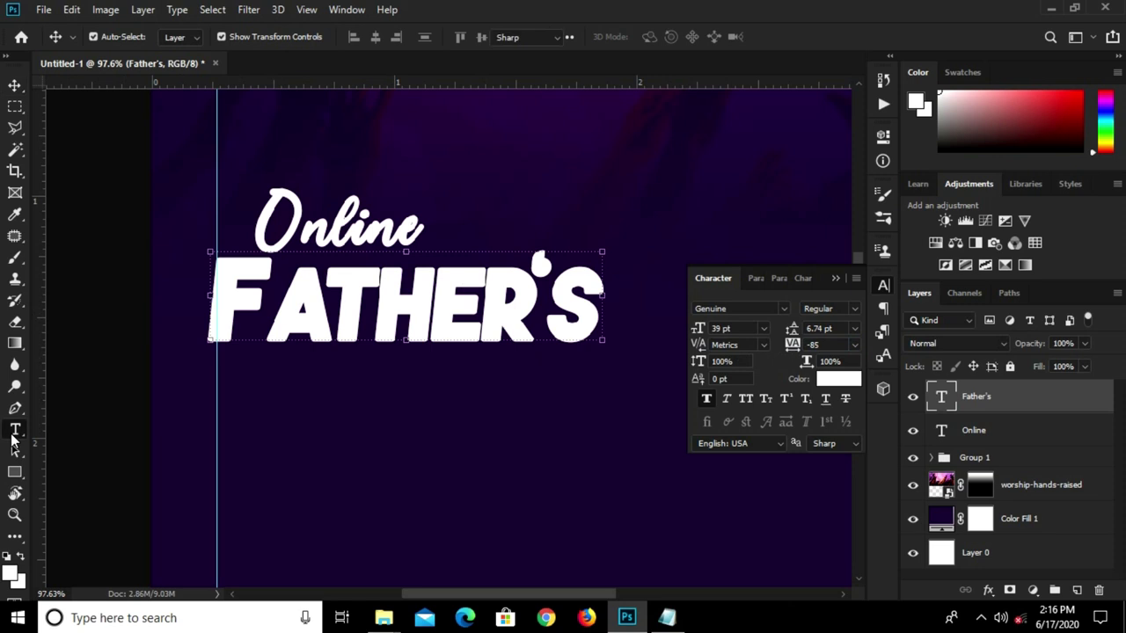
click(283, 306)
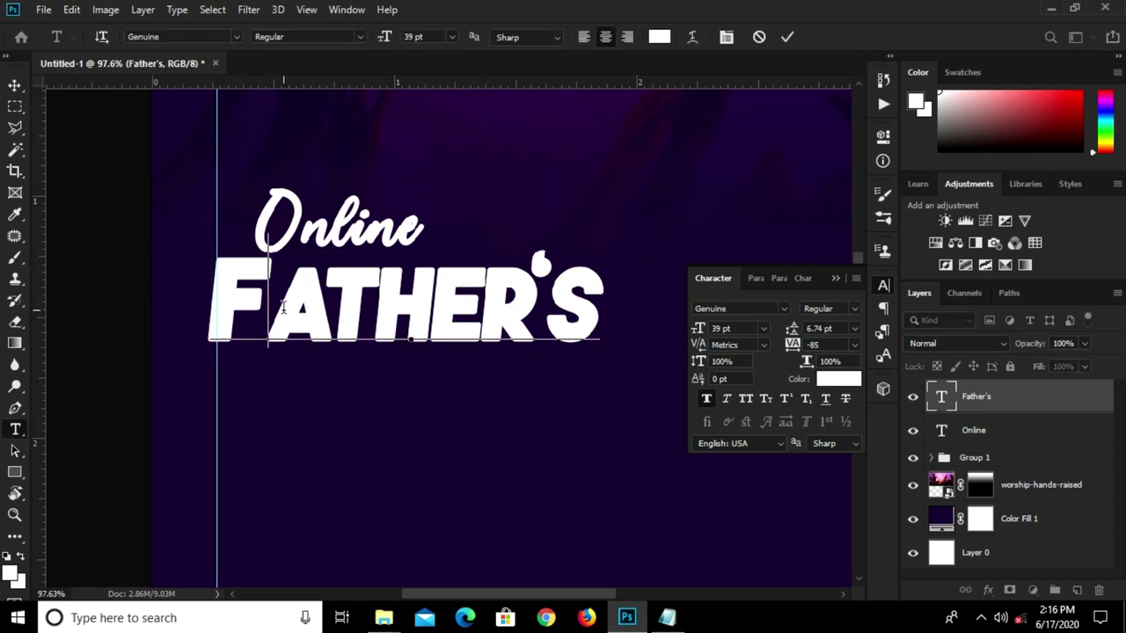
key(alt+Left)
key(alt+Left)
key(alt+Left)
key(alt+Left)
key(alt+Left)
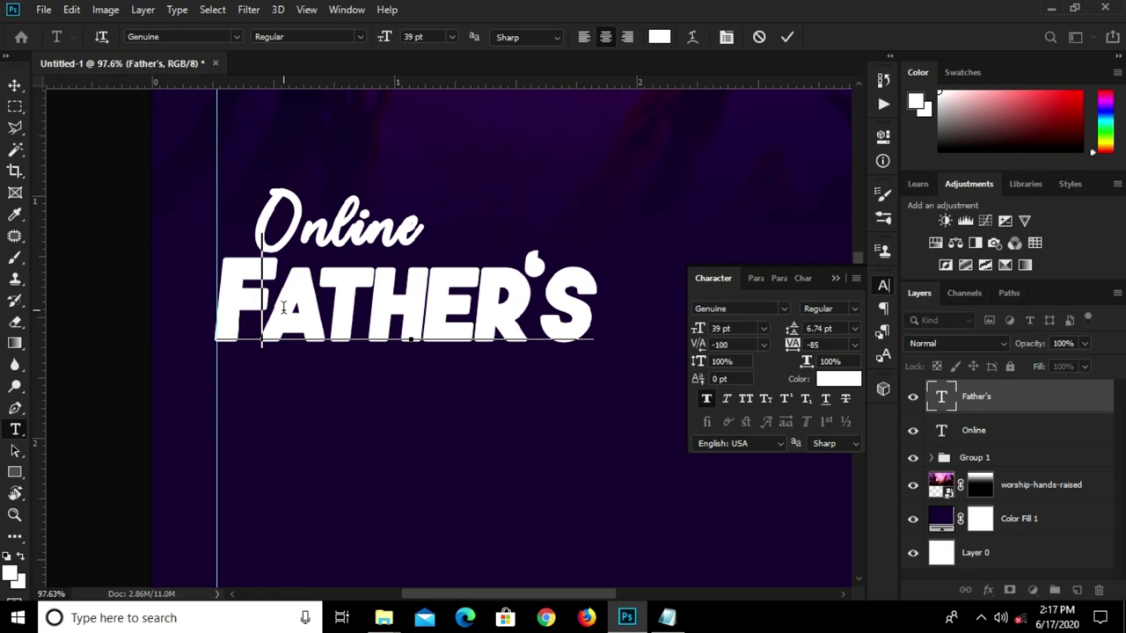
click(787, 37)
click(836, 277)
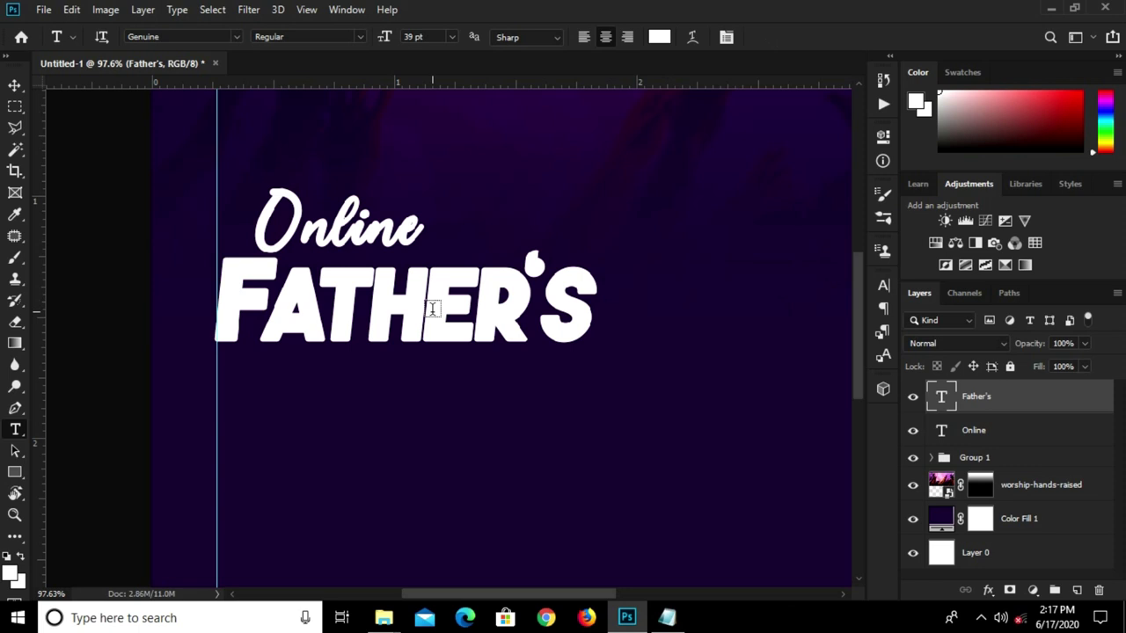
key(v)
mouse_move(415, 321)
mouse_down()
mouse_move(431, 322)
mouse_move(418, 318)
mouse_up()
scroll(378, 280, down, 1)
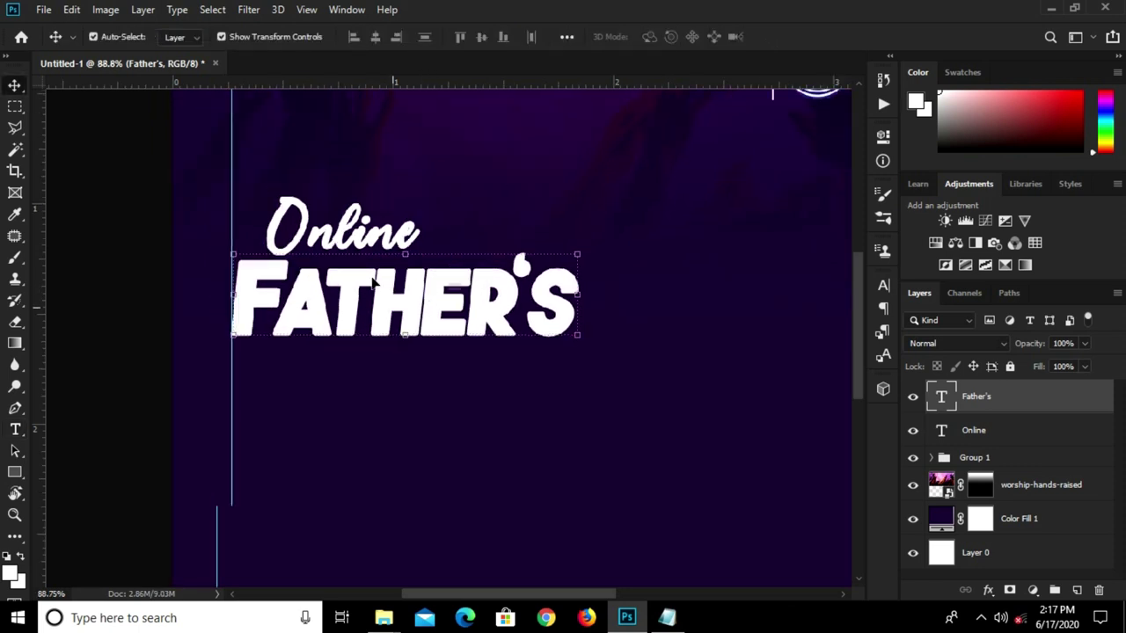
Move Online right to sit above FATHER'S, then select the Father's layer.
scroll(374, 279, down, 3)
drag(351, 248, 398, 249)
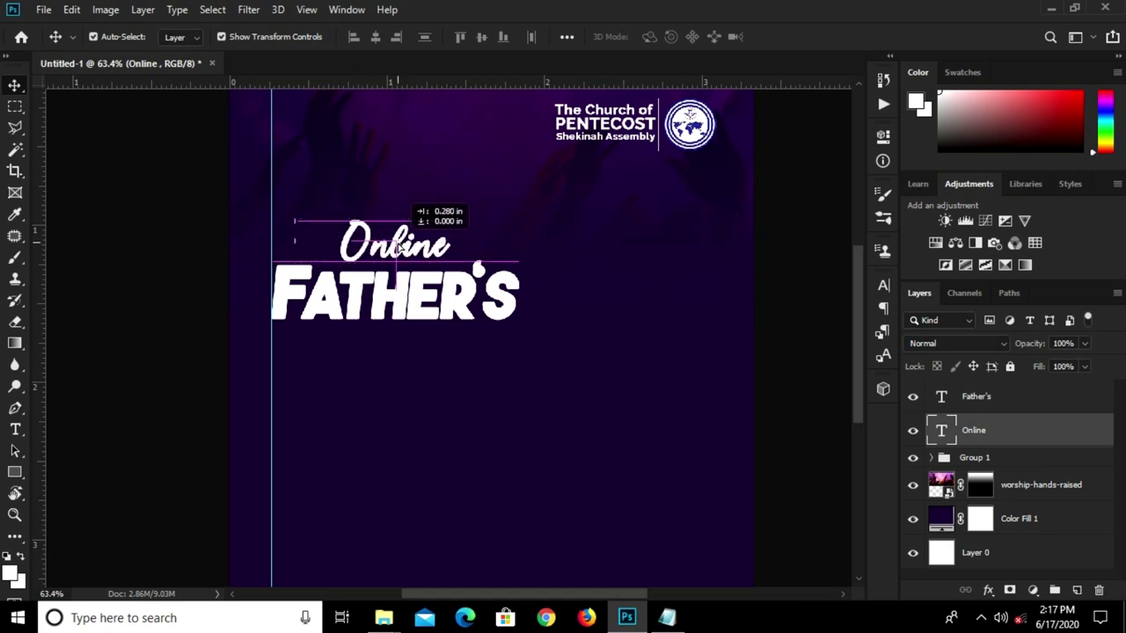
click(415, 299)
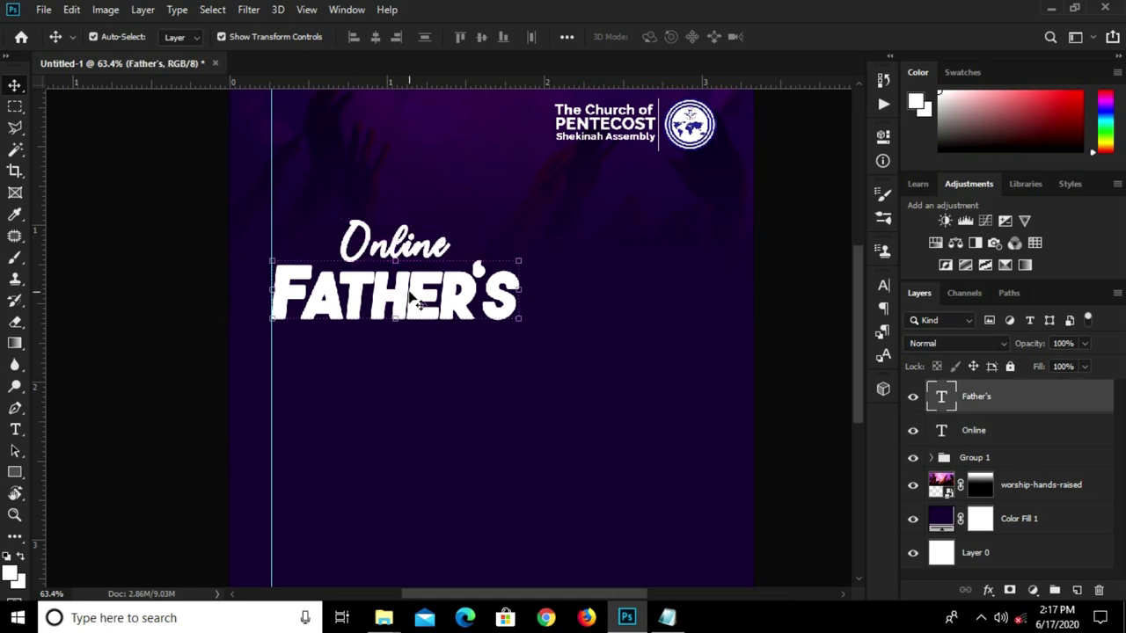
Try a Gradient Overlay on FATHER'S, then cancel and undo it.
click(988, 590)
click(1017, 540)
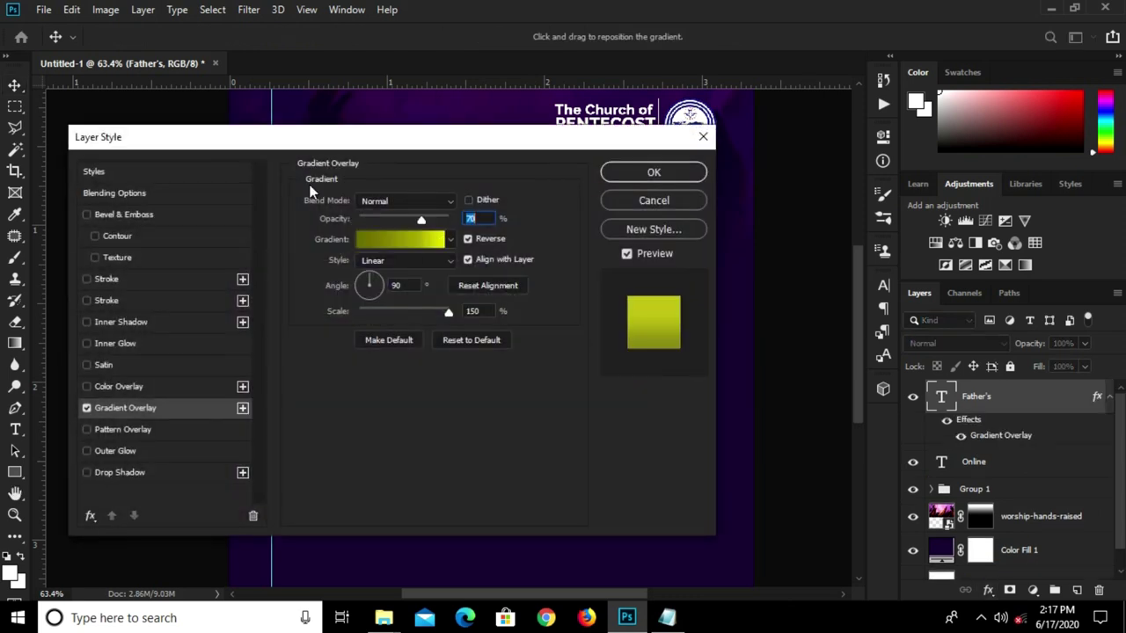
mouse_move(281, 156)
mouse_down()
mouse_move(688, 215)
mouse_move(623, 203)
mouse_up()
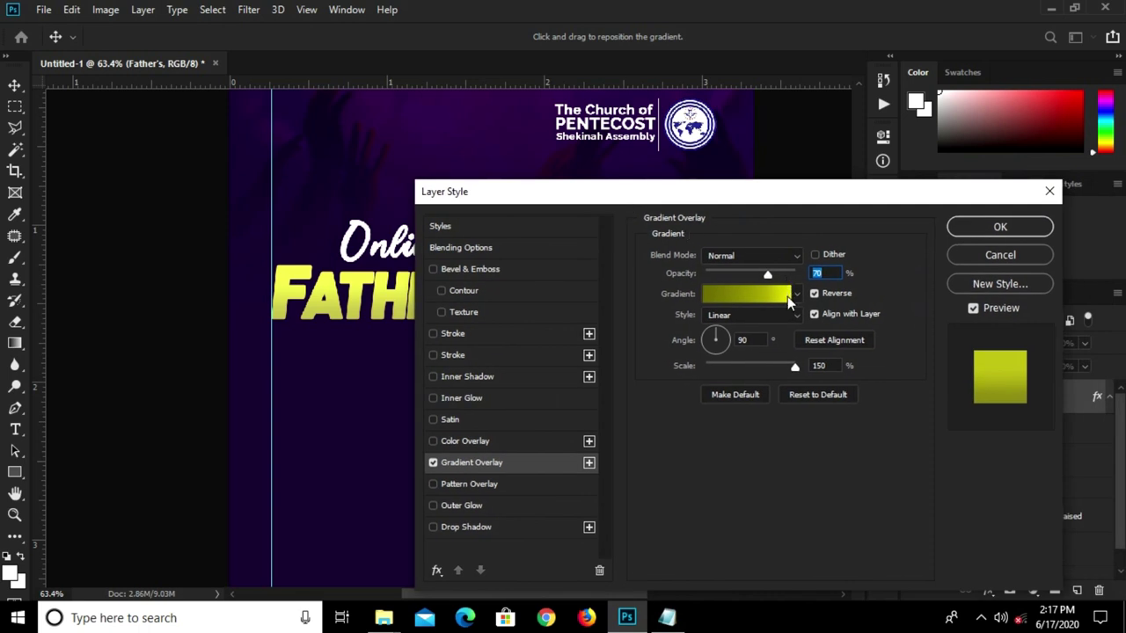
drag(985, 191, 625, 193)
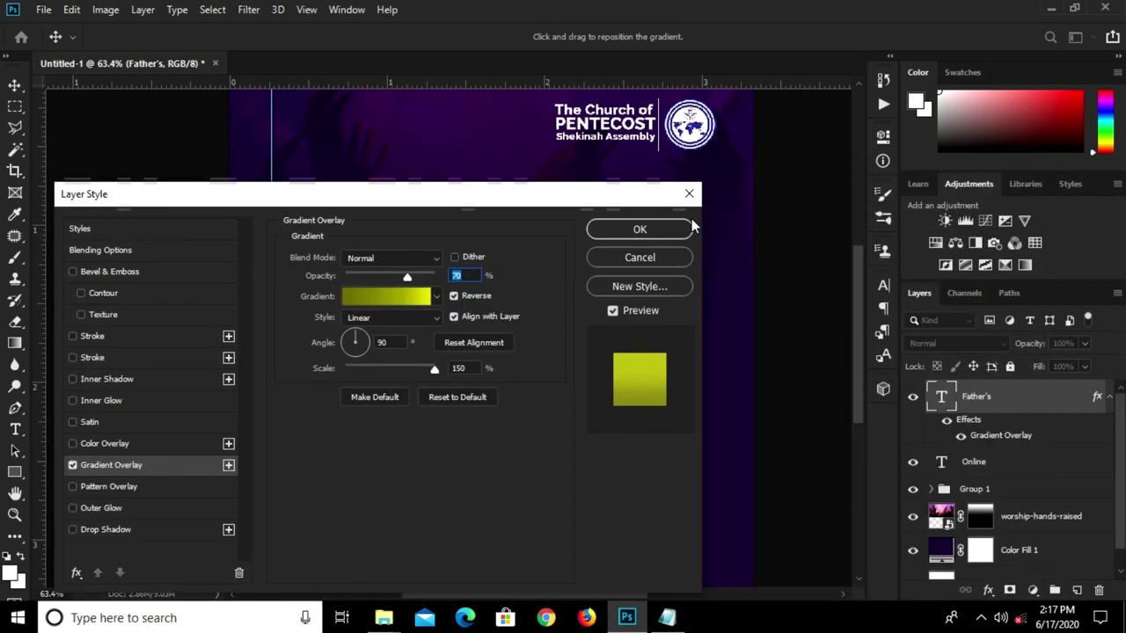
click(658, 233)
key(ctrl+z)
scroll(439, 304, up, 1)
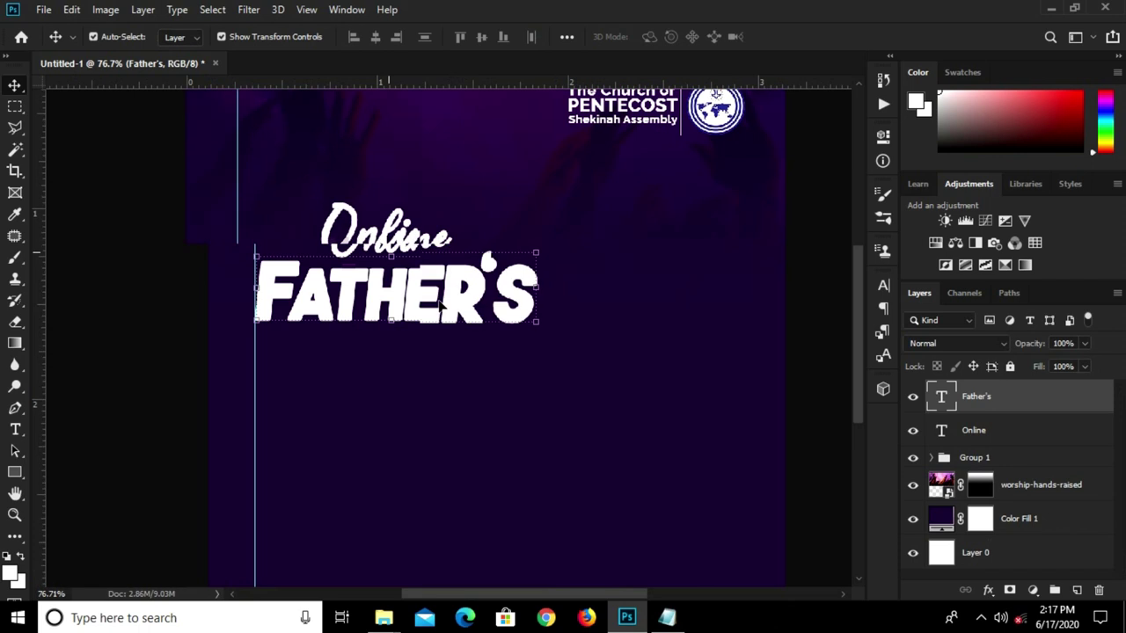
click(883, 285)
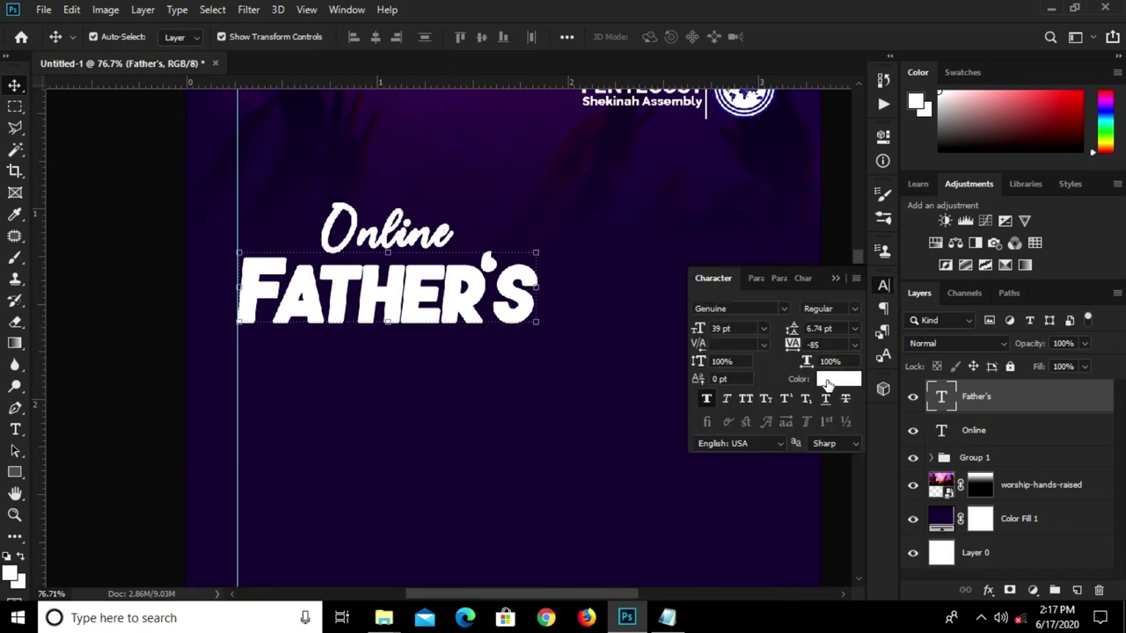
Open the text colour picker and copy the code dddd05 from the notes.
mouse_move(667, 617)
click(835, 379)
click(665, 563)
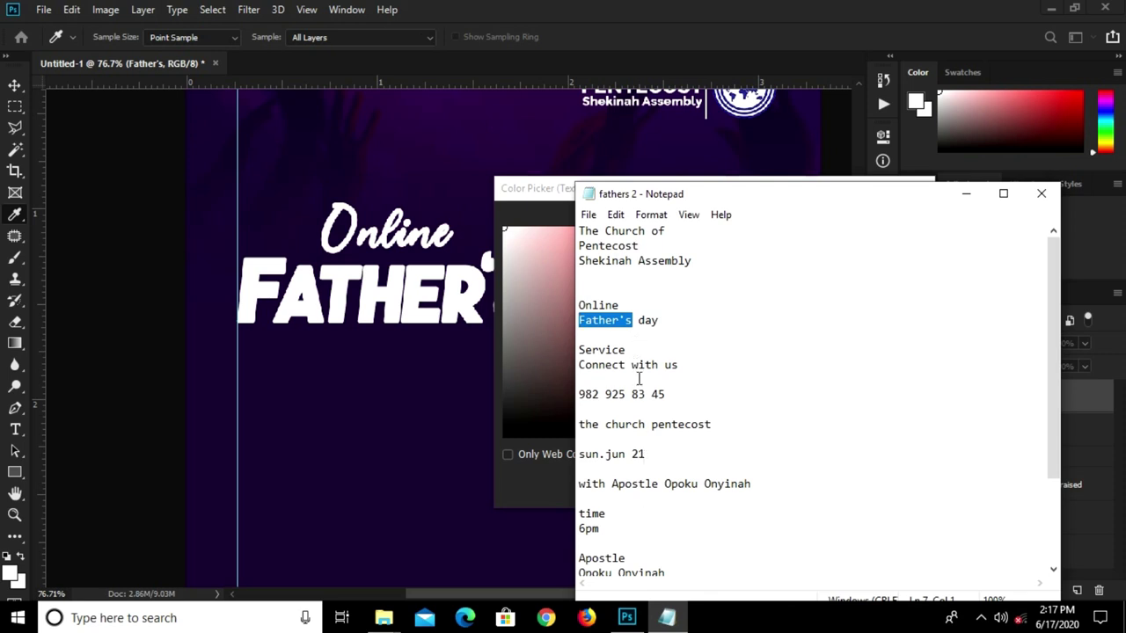
scroll(638, 378, down, 3)
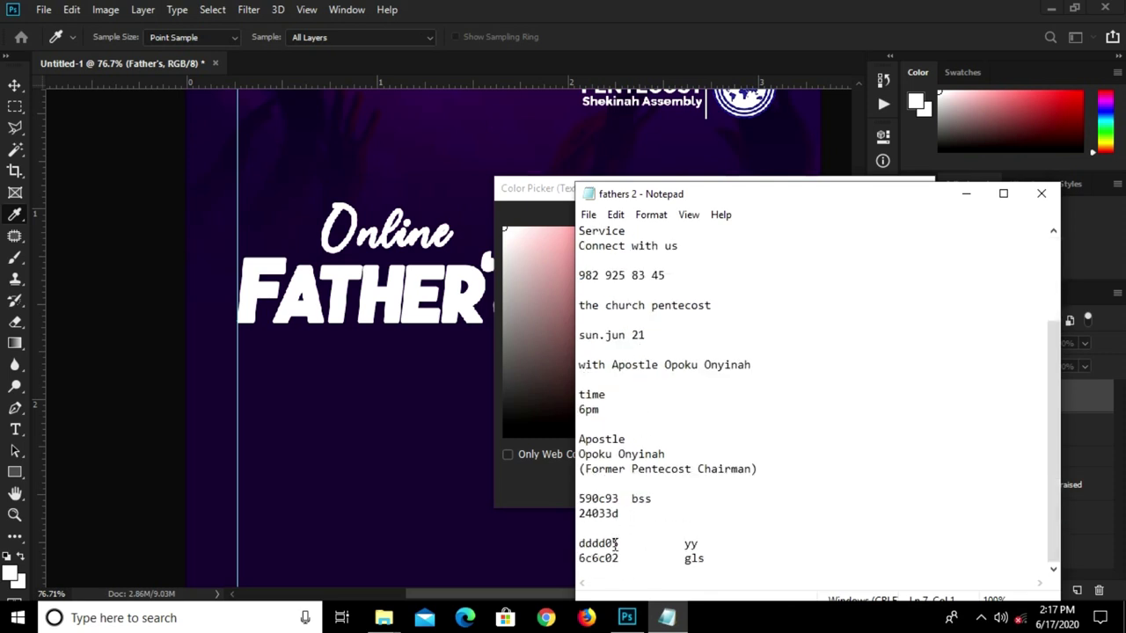
drag(620, 542, 566, 531)
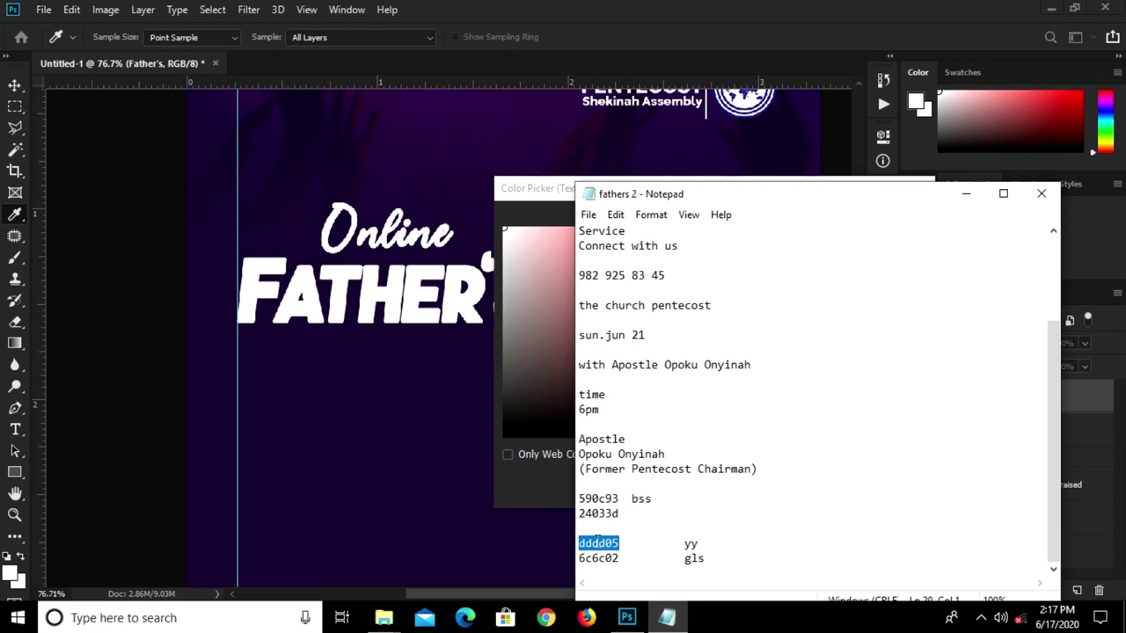
right_click(597, 538)
click(641, 347)
click(531, 218)
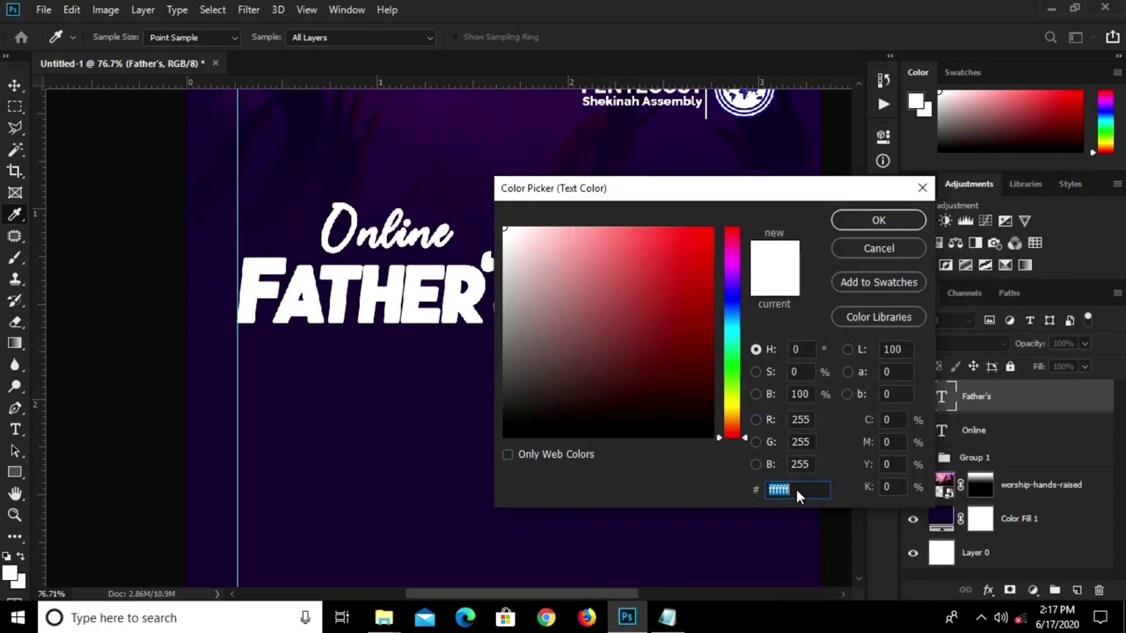
Set FATHER'S text colour to hex dddd05 and minimize the notes window.
key(BackSpace)
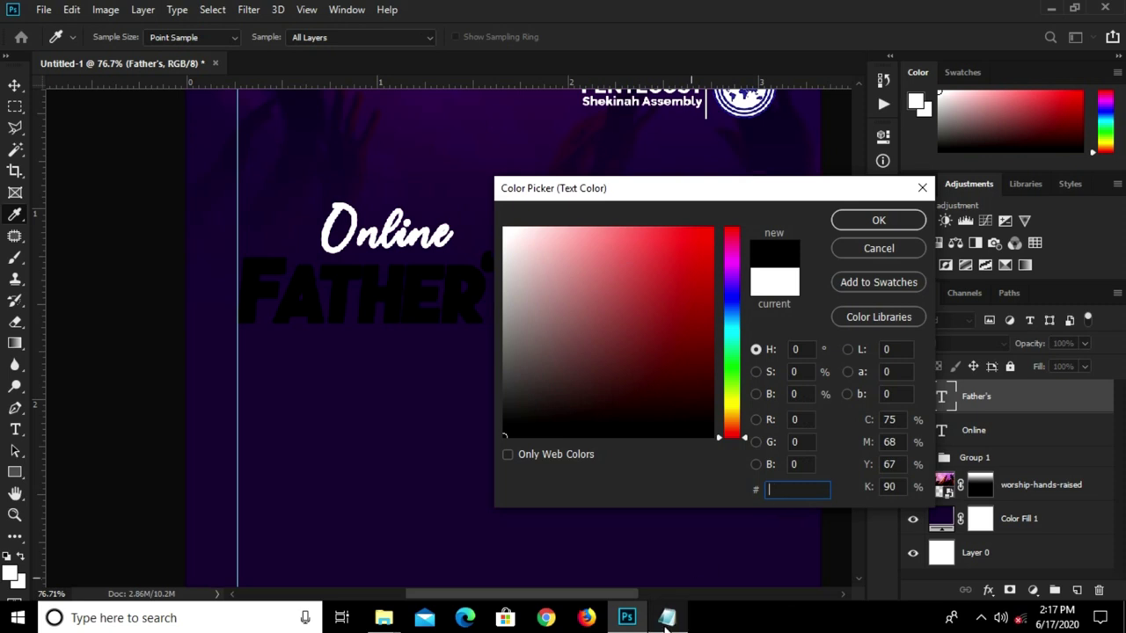
mouse_move(667, 618)
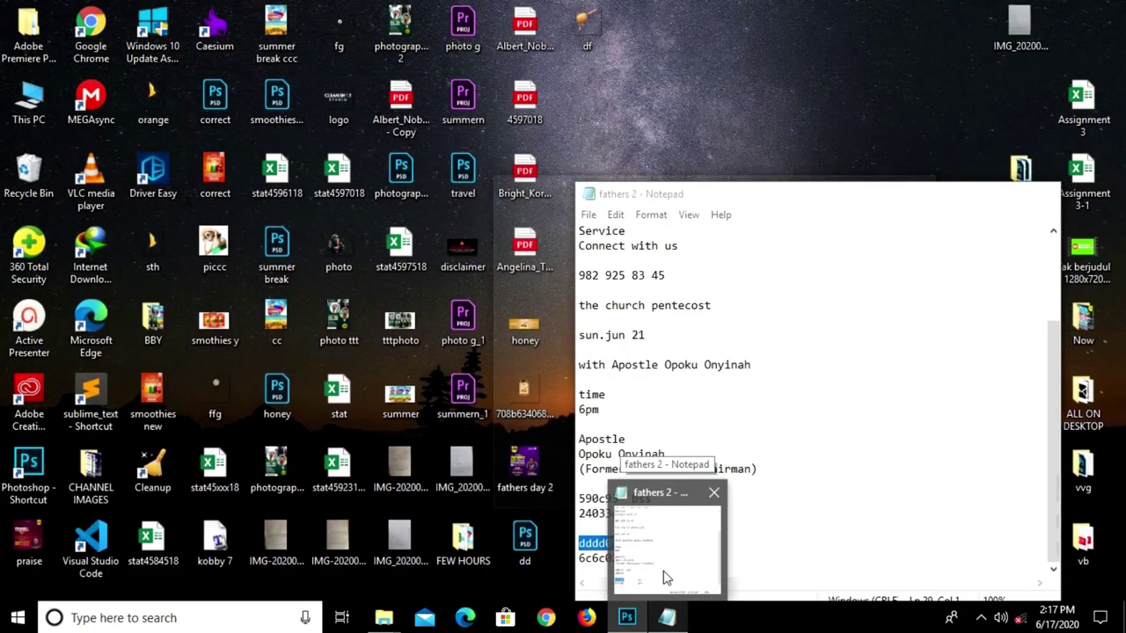
click(666, 578)
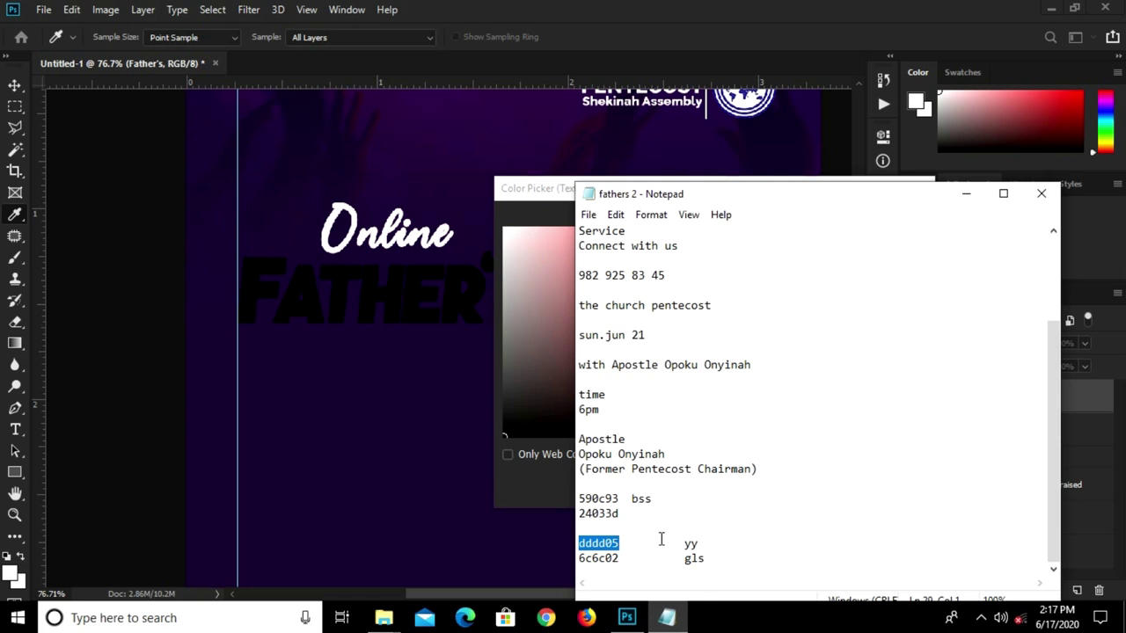
click(964, 195)
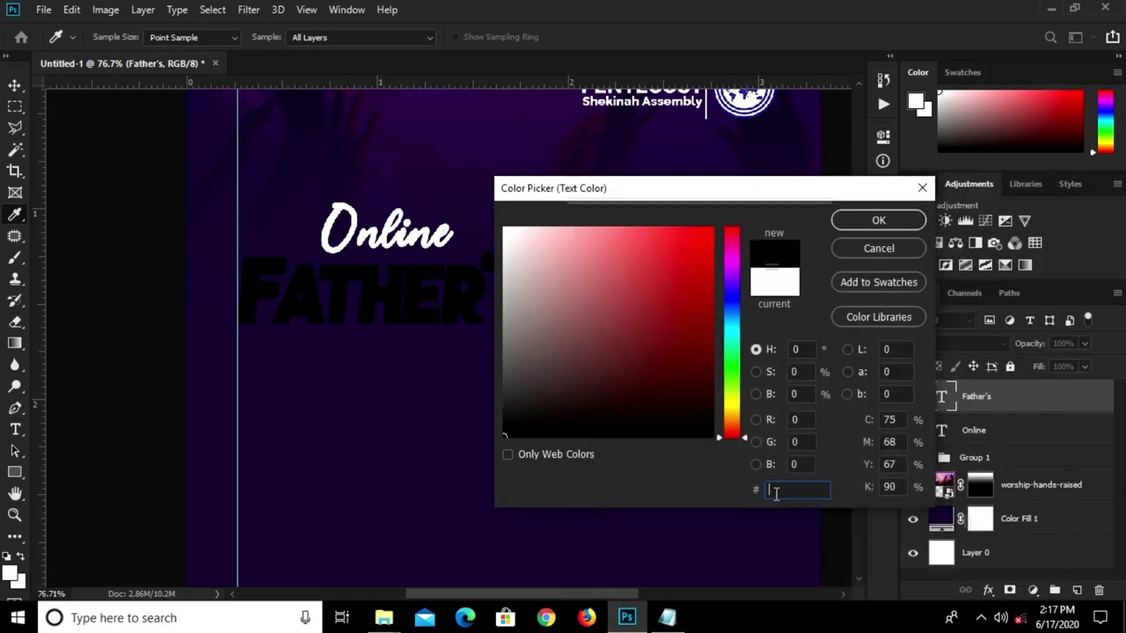
text(ddd)
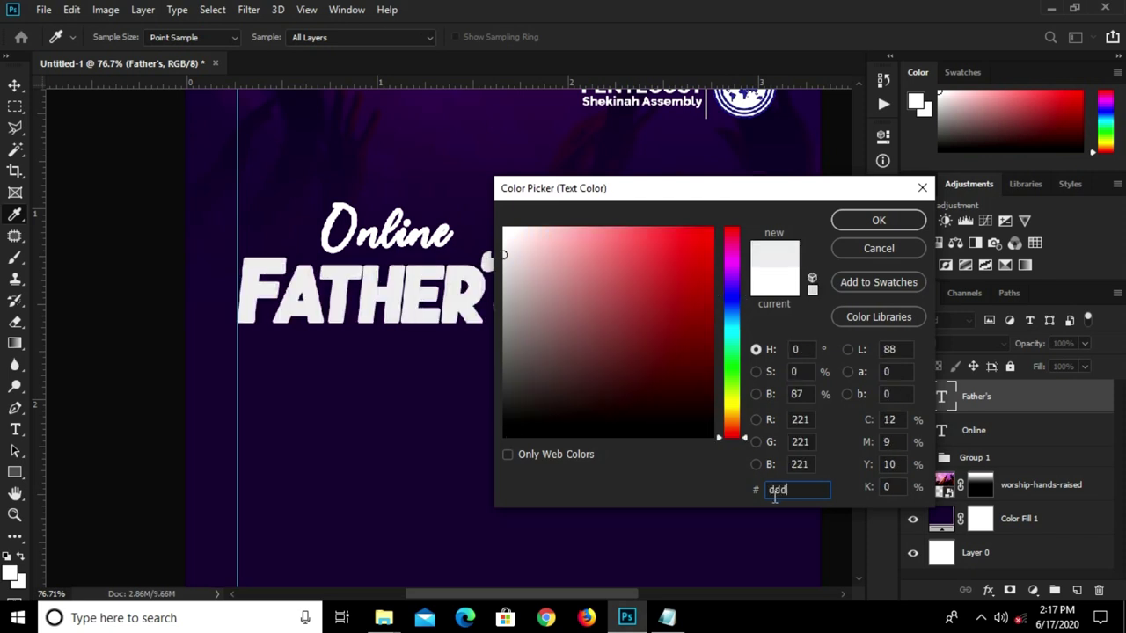
text(d0)
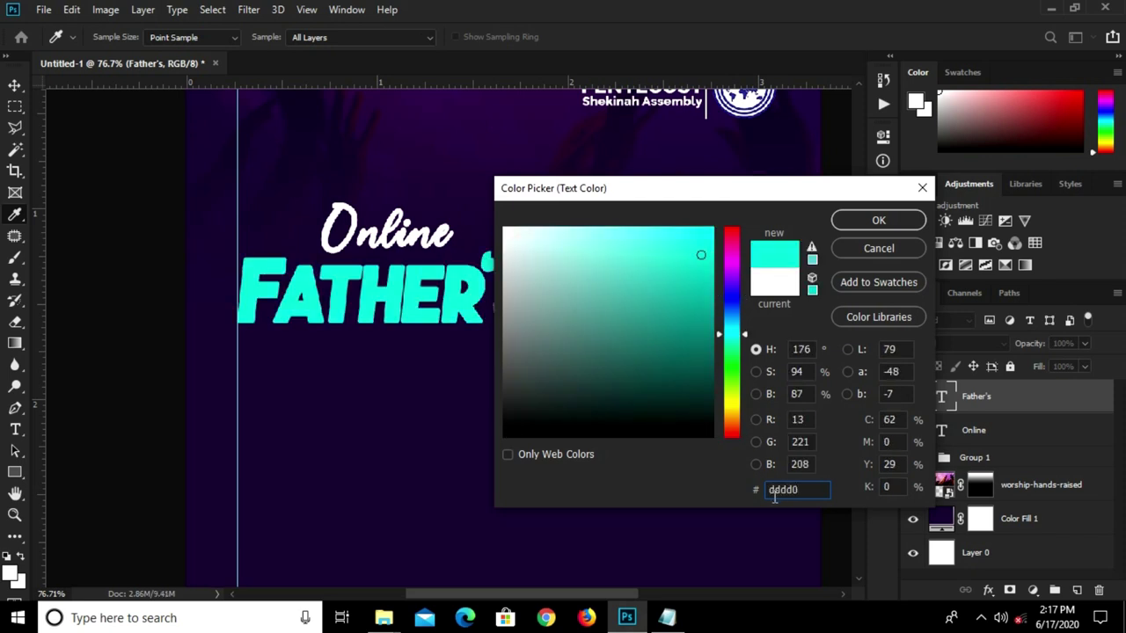
text(5)
click(878, 220)
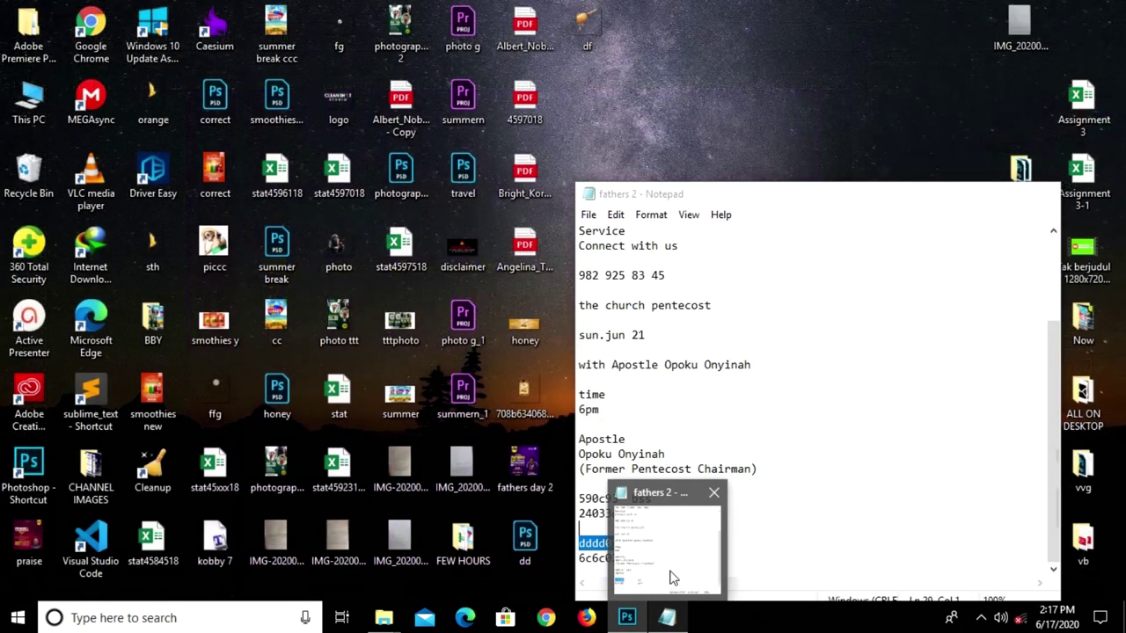
mouse_move(666, 617)
click(670, 576)
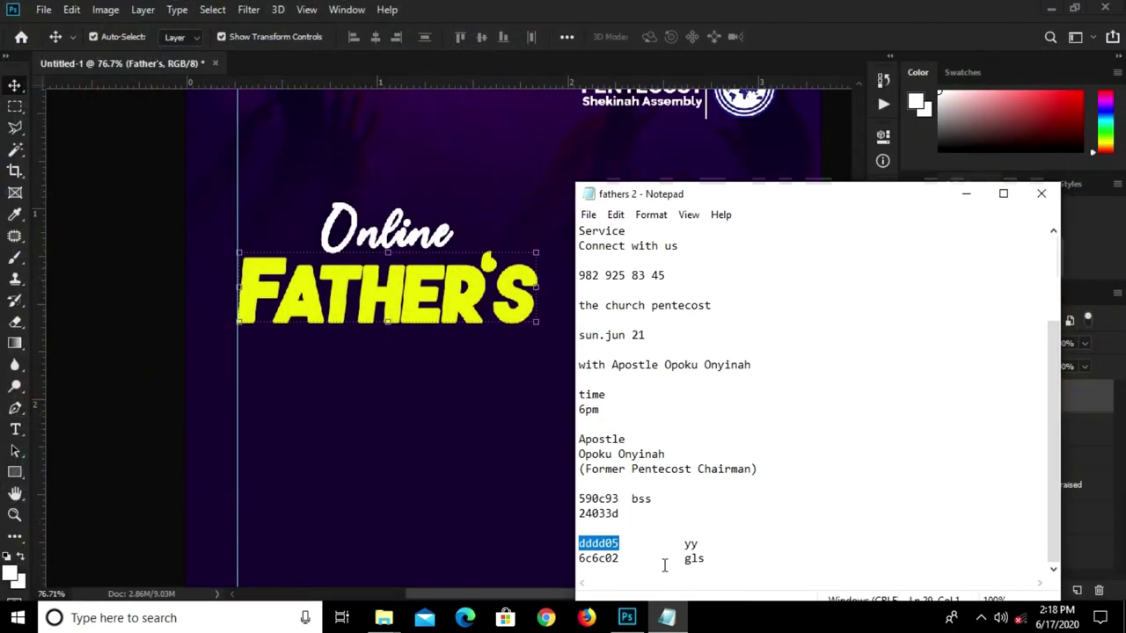
click(724, 527)
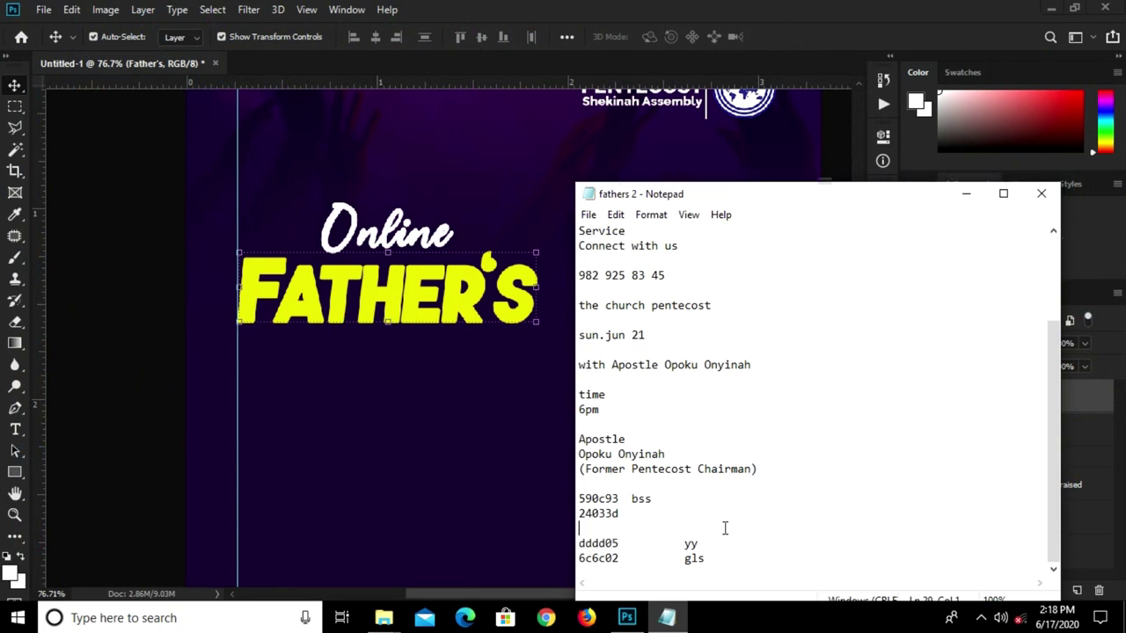
drag(776, 203, 618, 176)
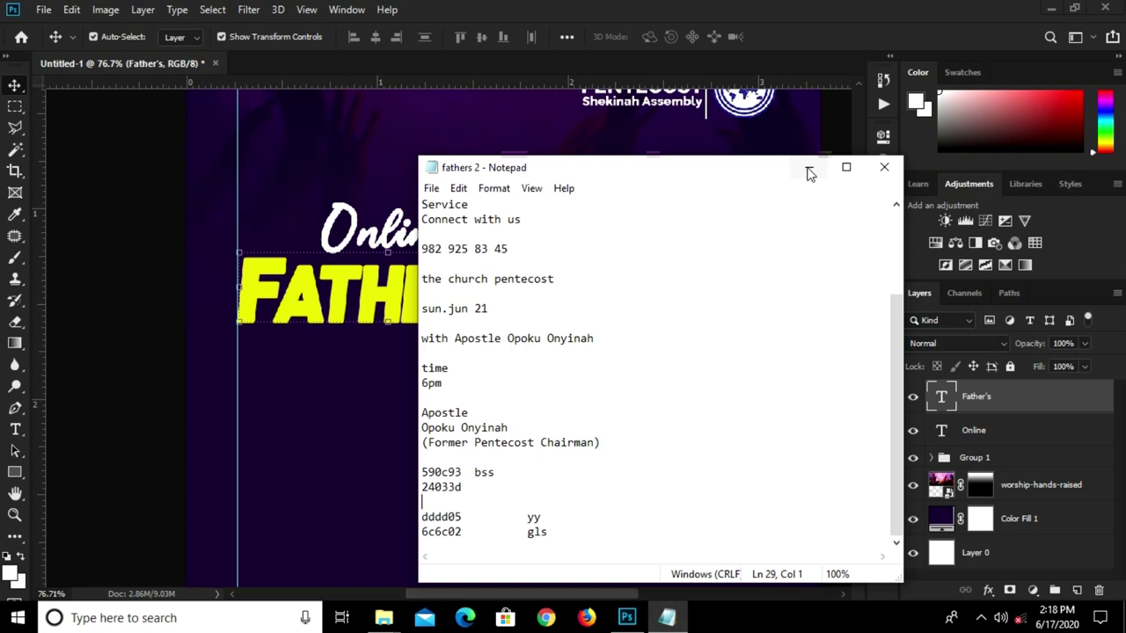
click(809, 169)
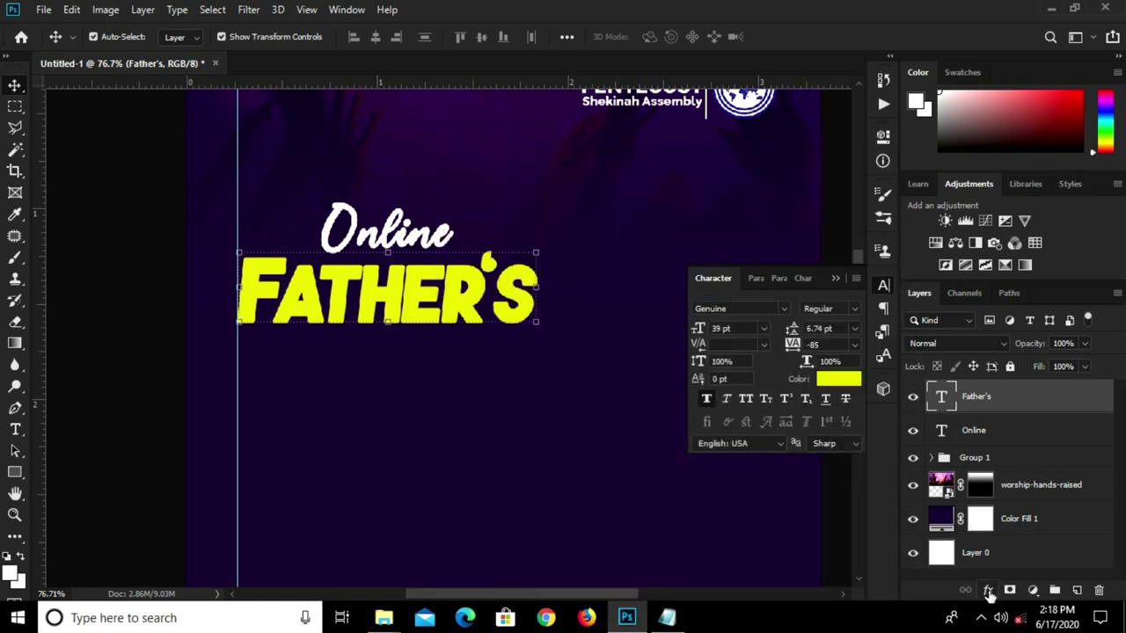
Add a Gradient Overlay effect to the FATHER'S text layer.
click(987, 590)
click(1016, 540)
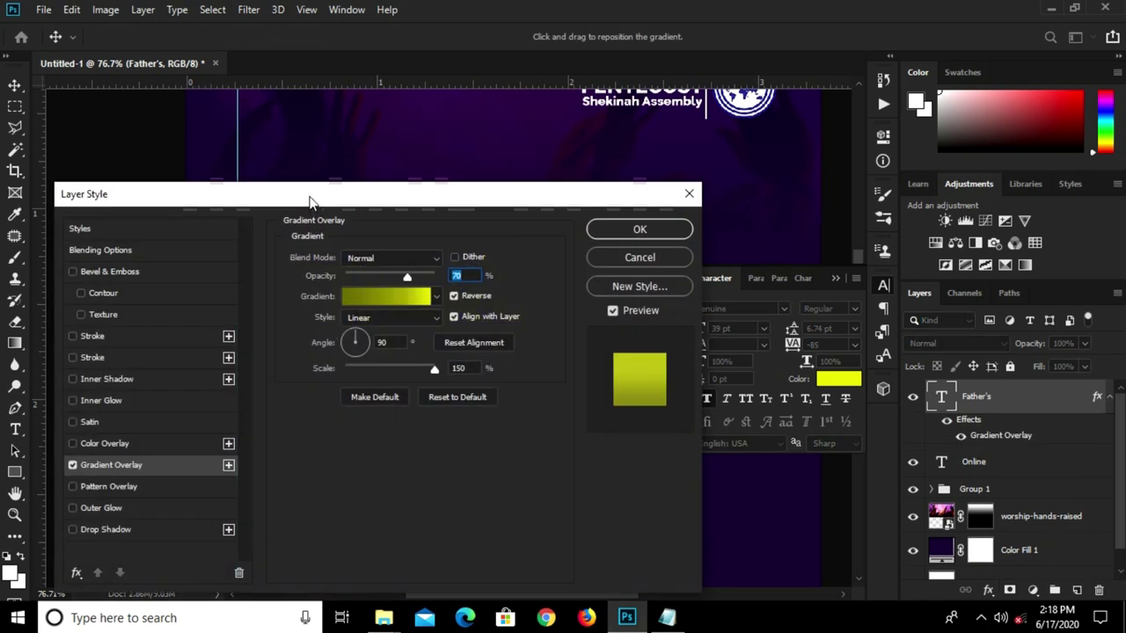
drag(310, 201, 838, 216)
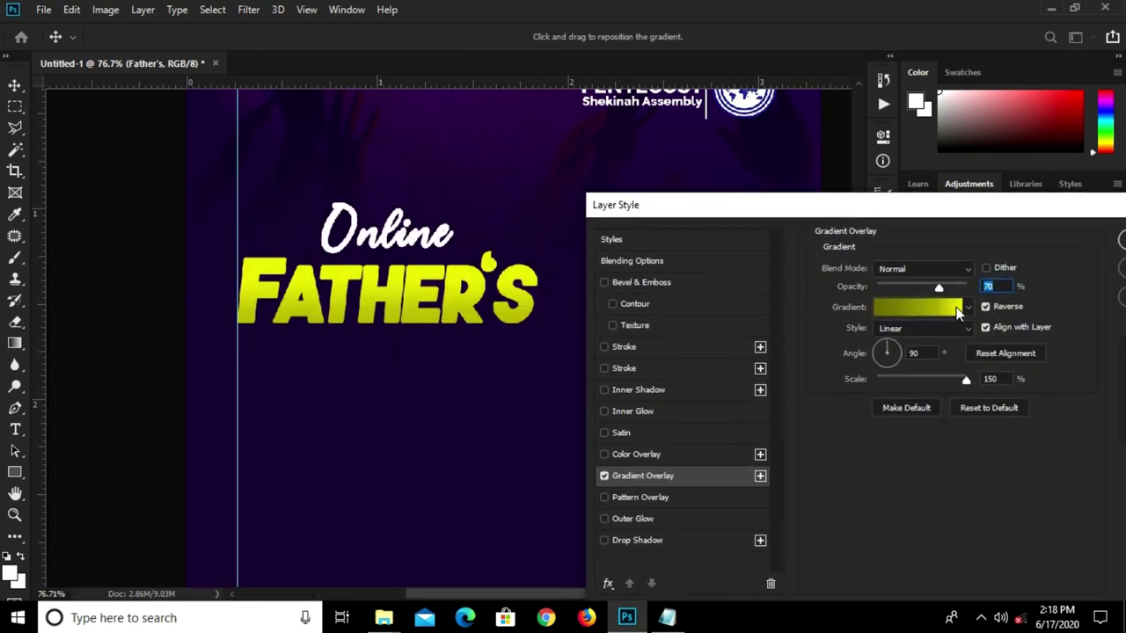
click(957, 310)
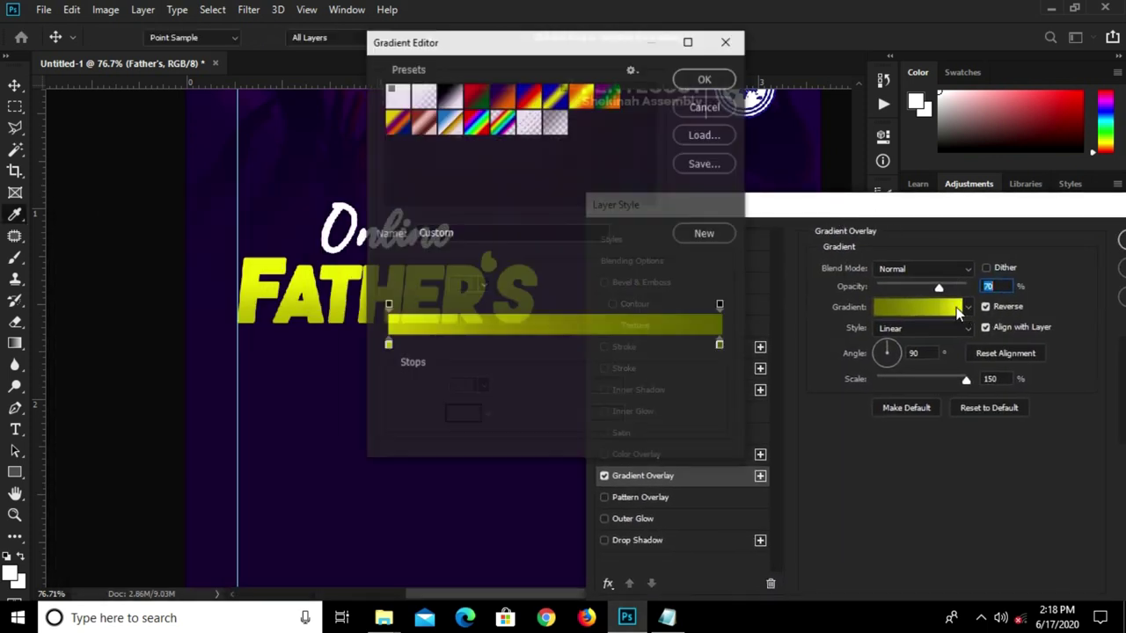
Set the gradient's right stop to 6c6c02 and left stop to dddd05, then apply the style.
click(720, 346)
click(464, 415)
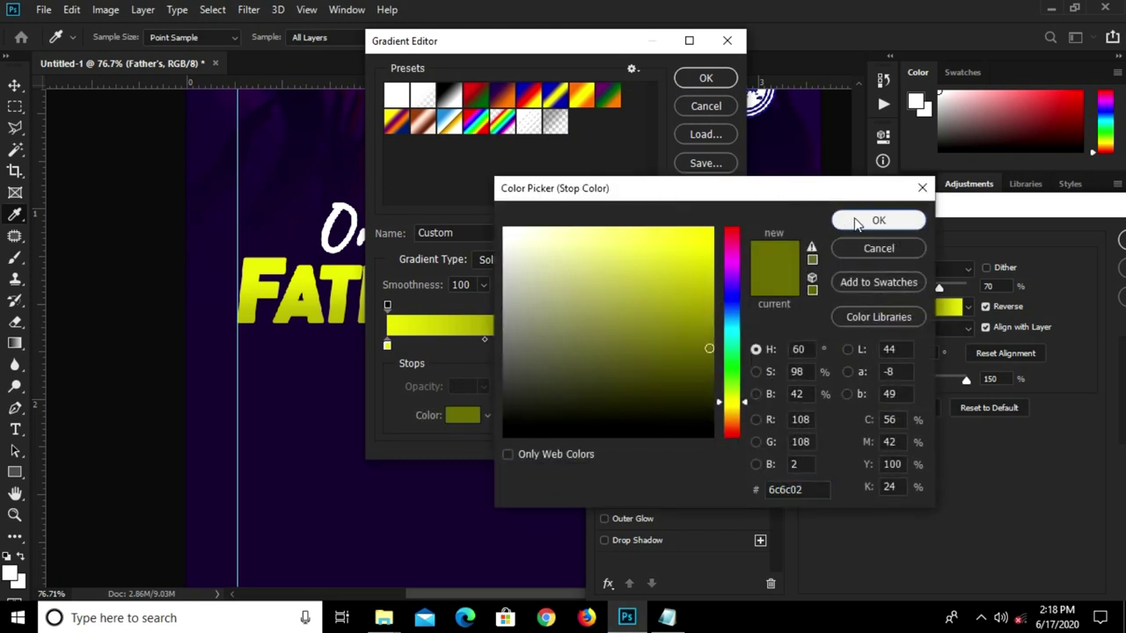
click(864, 221)
click(387, 347)
click(466, 417)
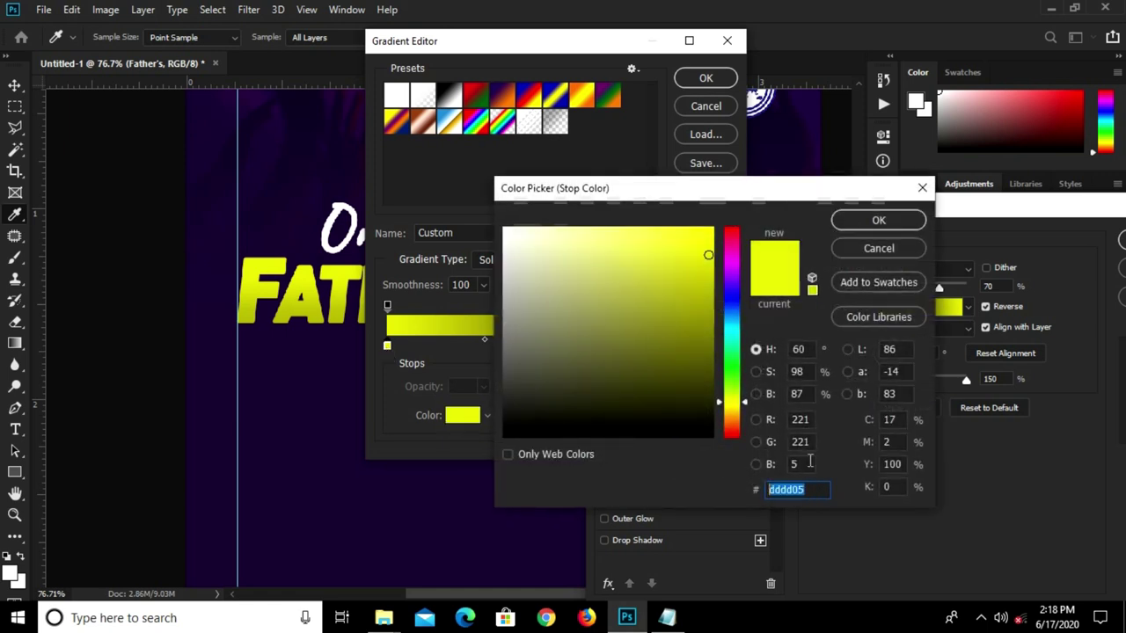
click(850, 221)
click(705, 79)
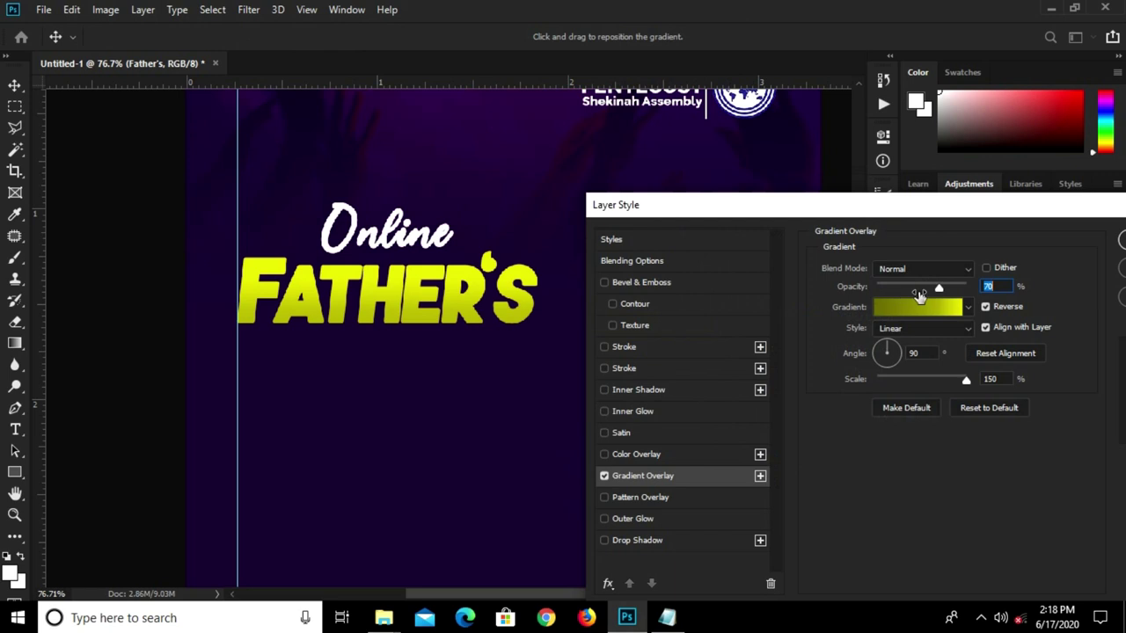
drag(932, 208, 556, 227)
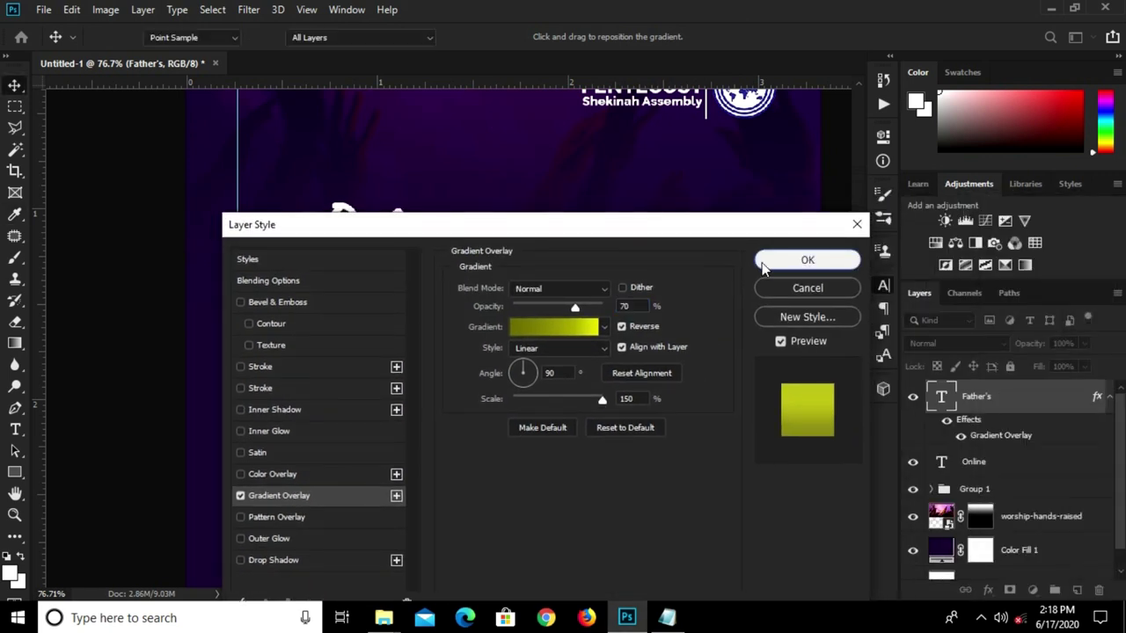
click(808, 264)
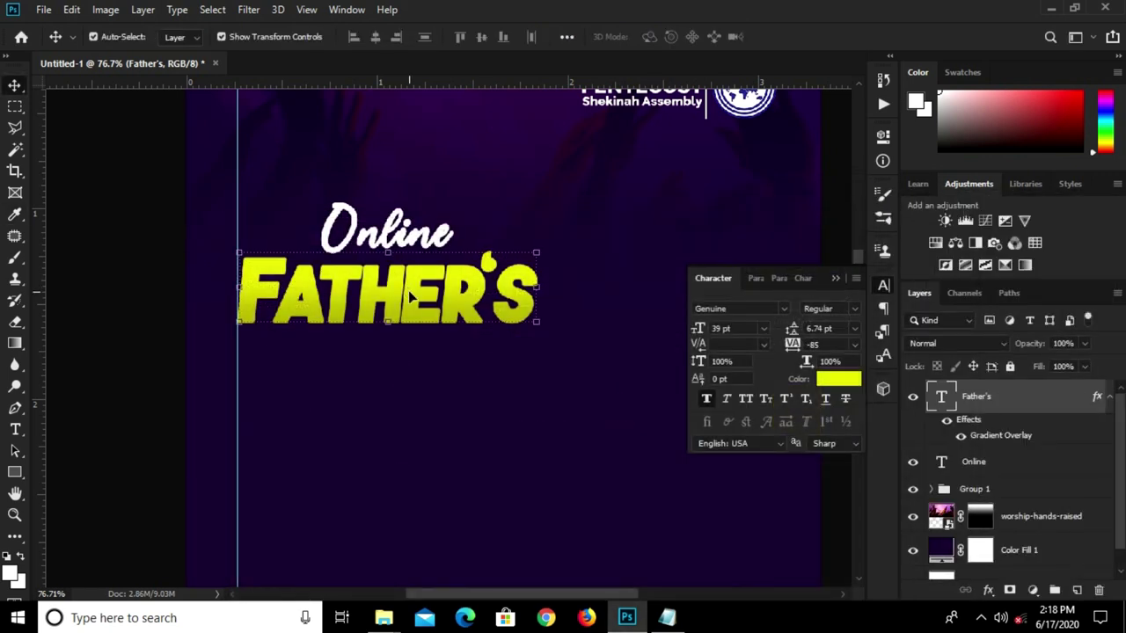
Duplicate FATHER'S directly below itself and retype the copy as DAY.
drag(416, 288, 401, 362)
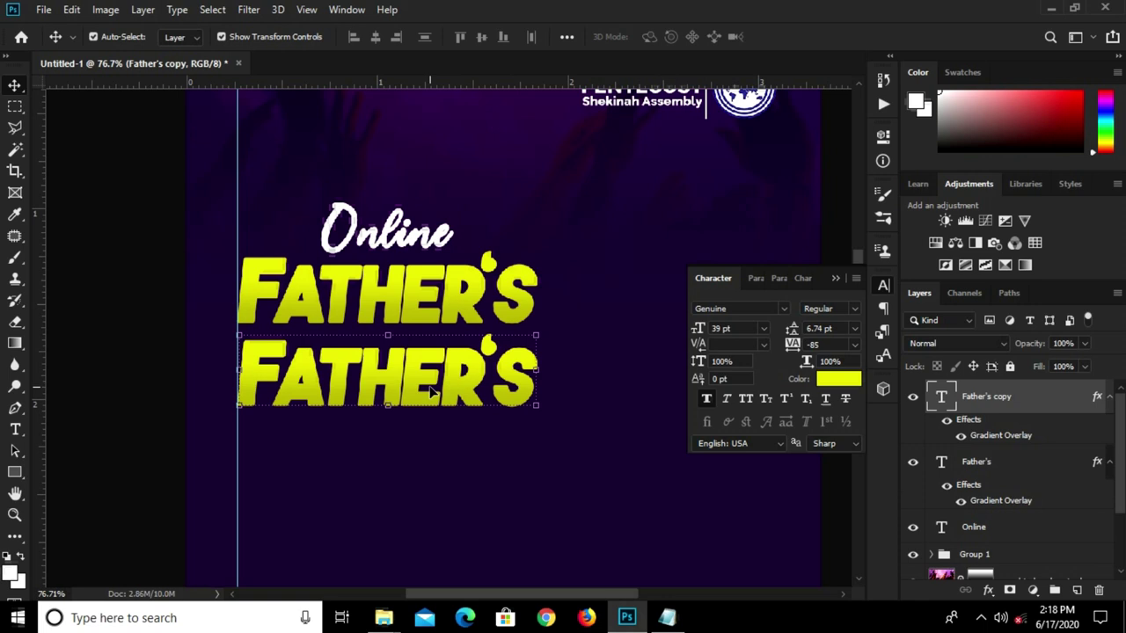
click(17, 429)
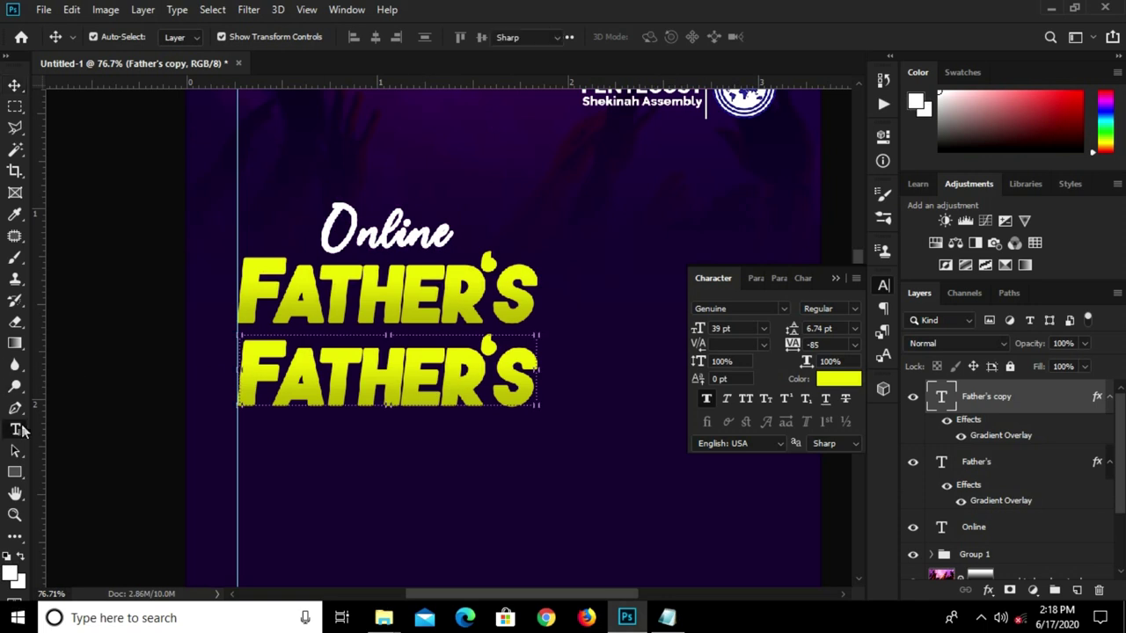
click(322, 370)
double_click(323, 371)
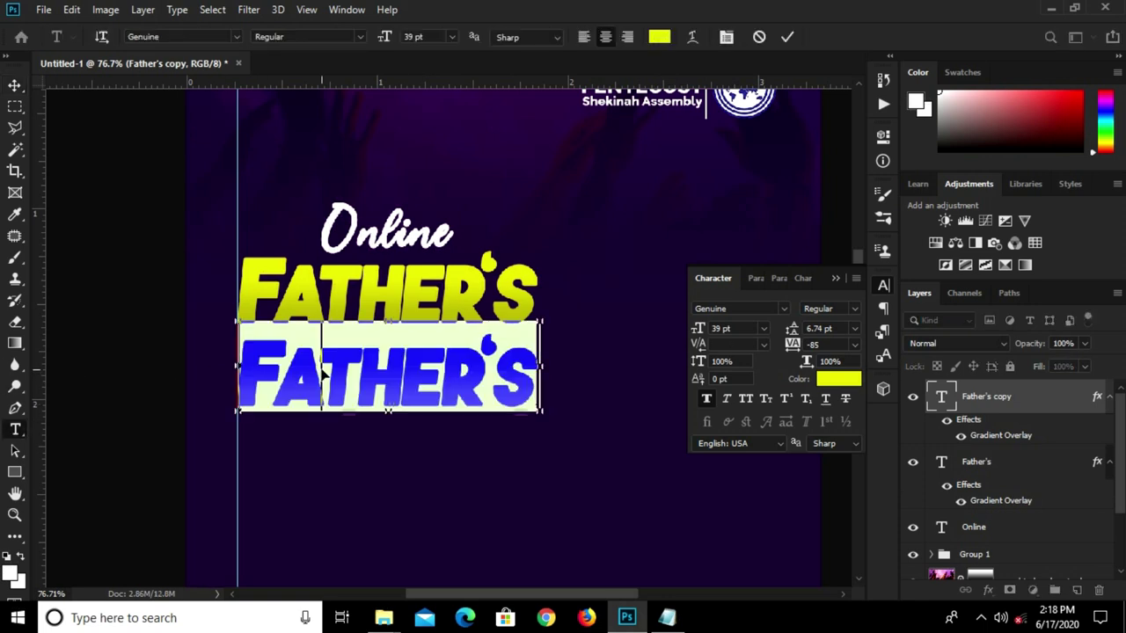
text(D)
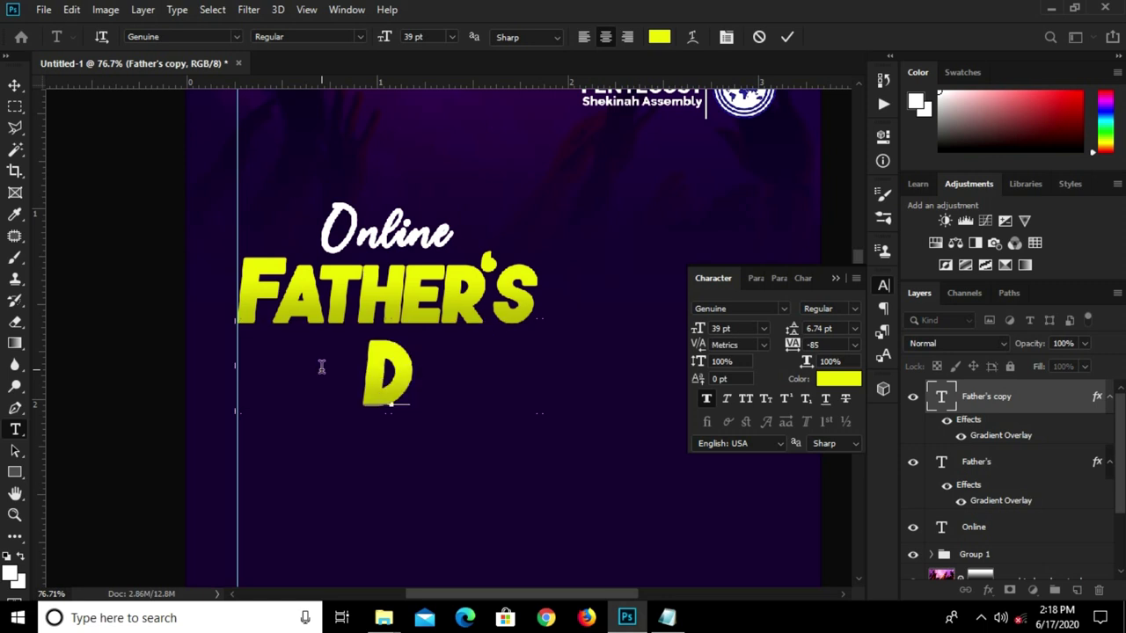
text(AY)
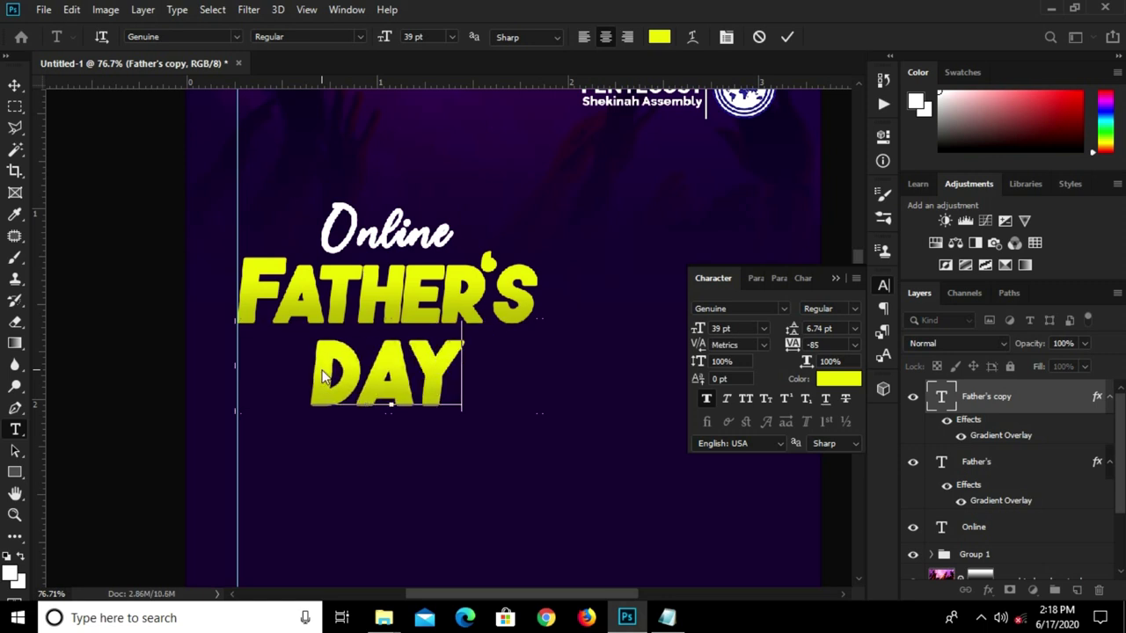
click(785, 36)
Set DAY to 36 pt, align it to the left guide, and place an Online copy beside it.
key(v)
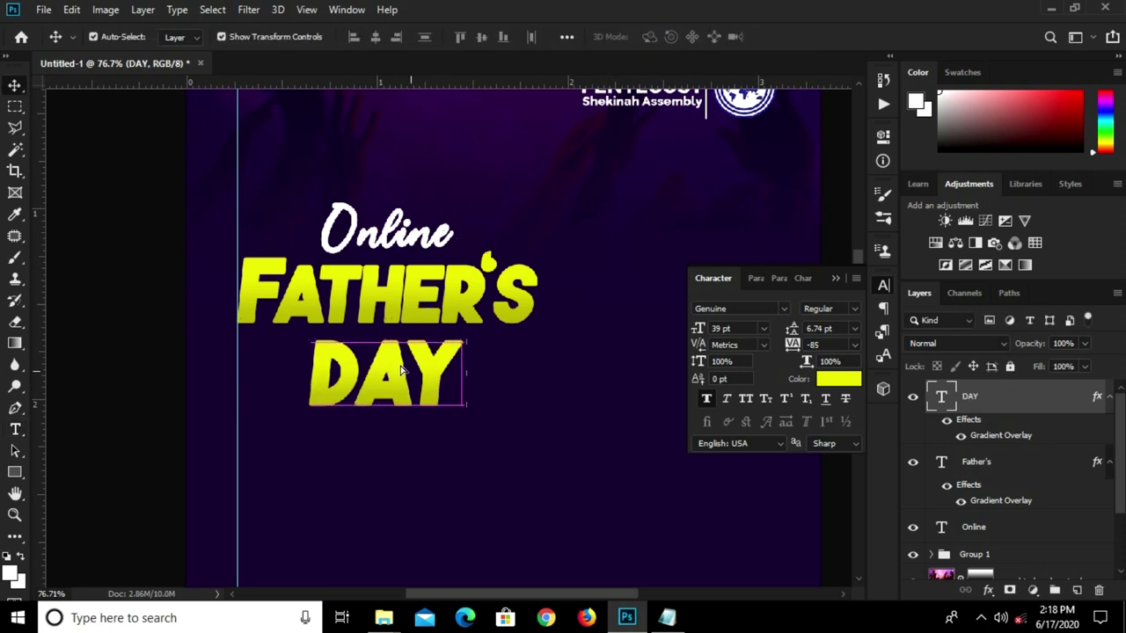
drag(430, 352, 349, 369)
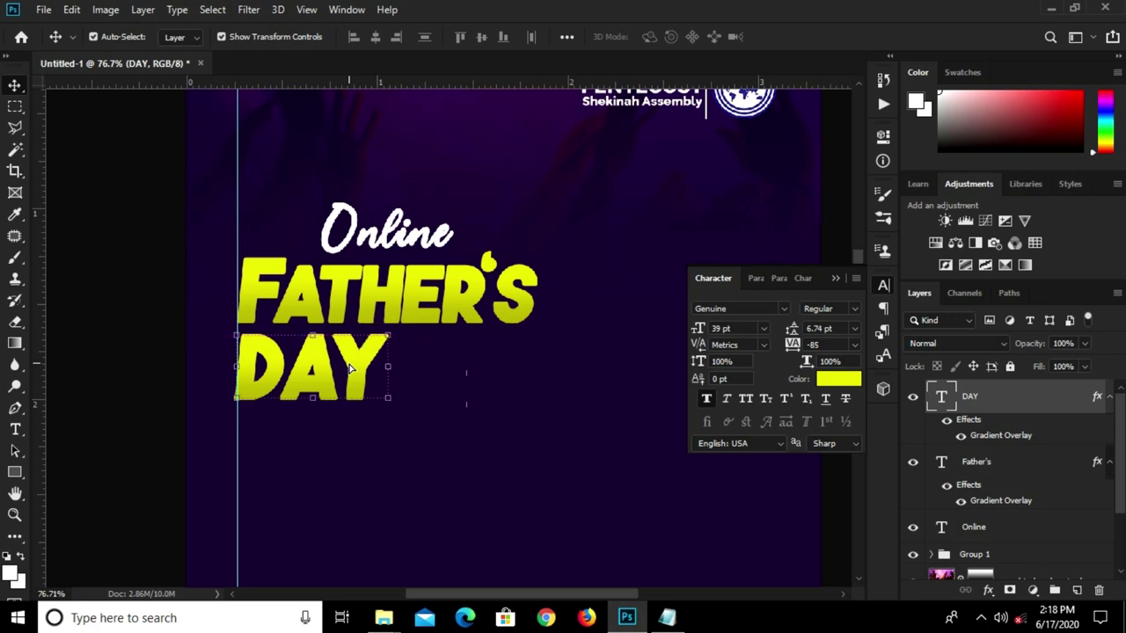
scroll(349, 369, down, 1)
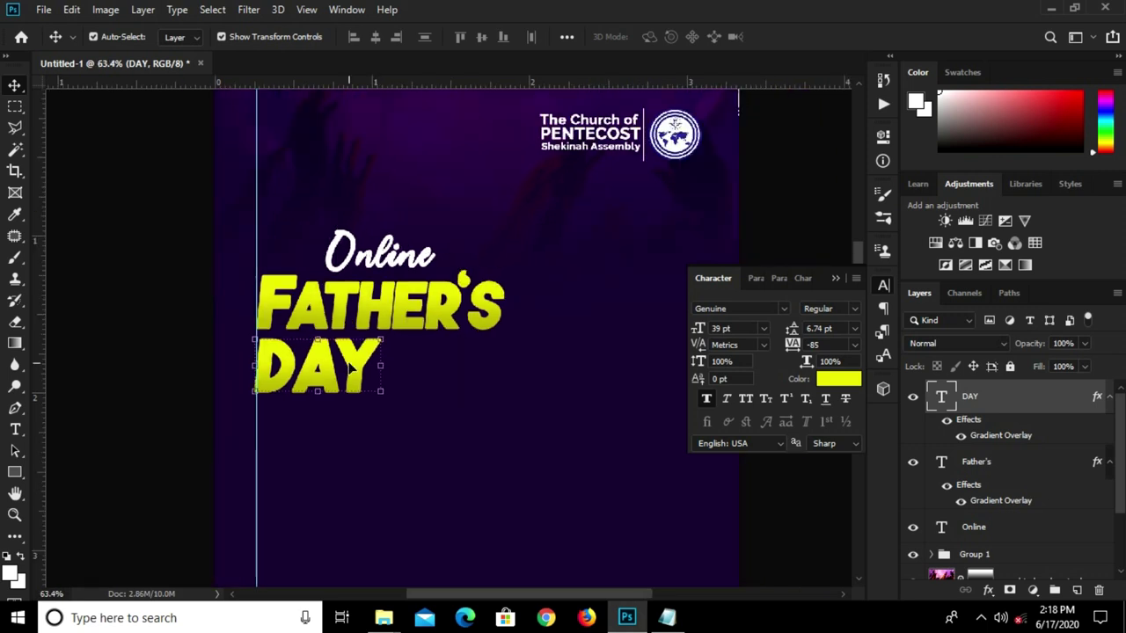
drag(349, 369, 352, 369)
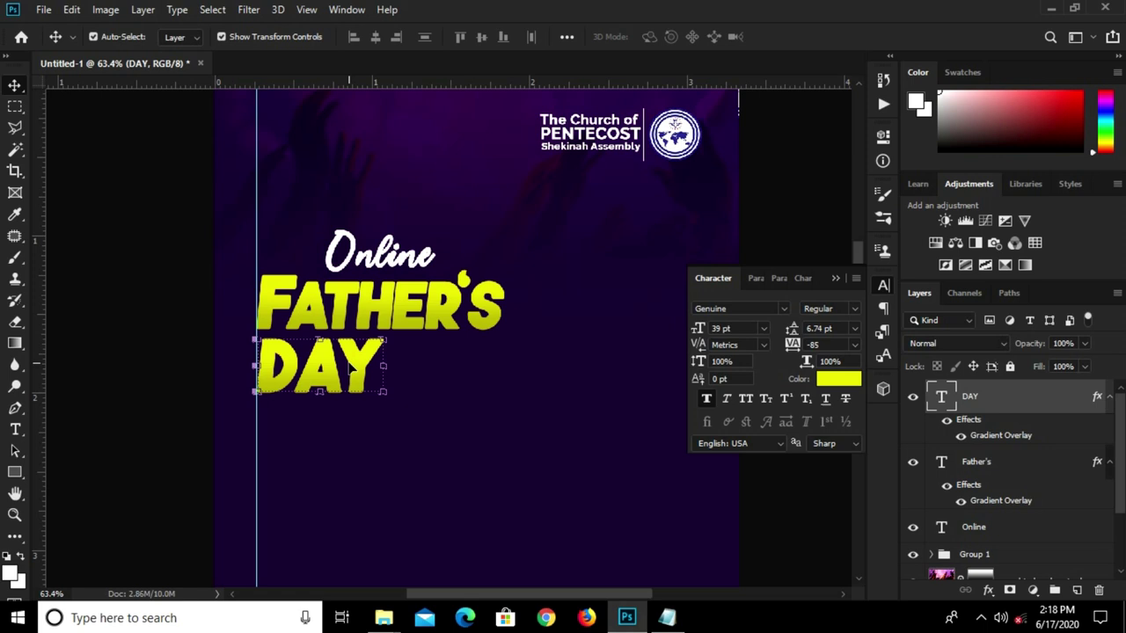
click(737, 330)
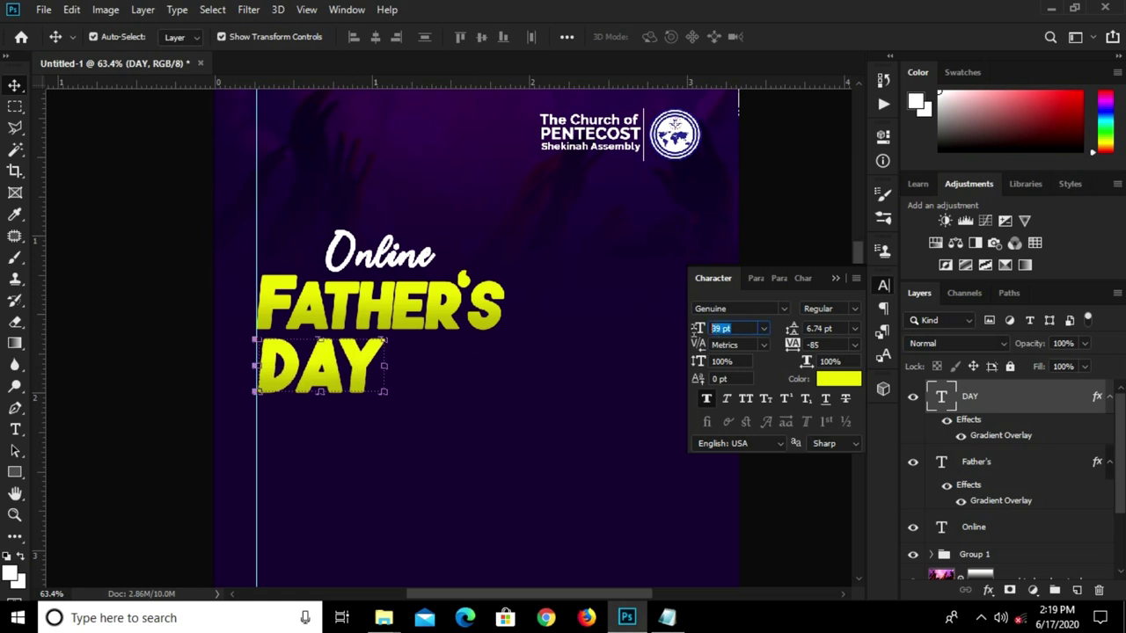
text(36)
key(Return)
scroll(376, 373, up, 3)
drag(360, 377, 352, 373)
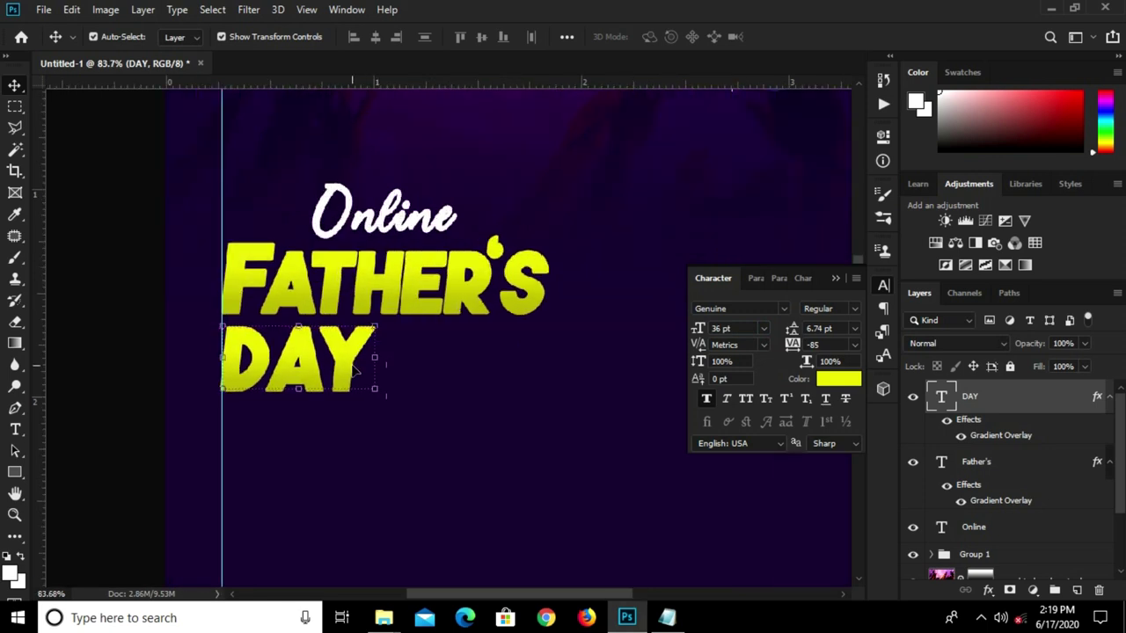
click(387, 222)
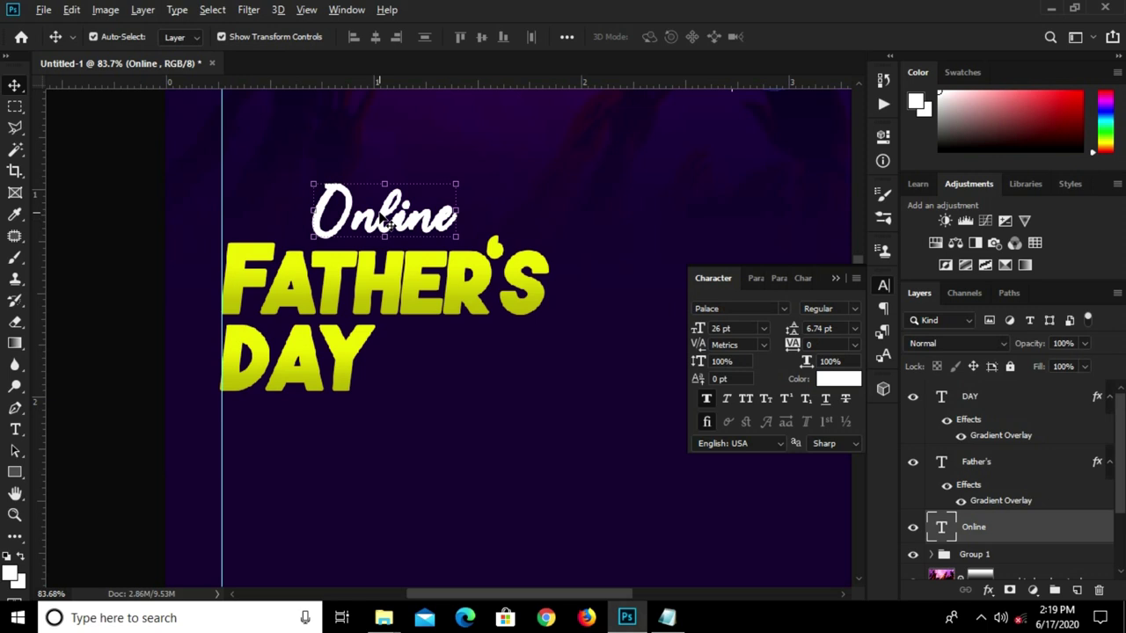
drag(386, 222, 464, 357)
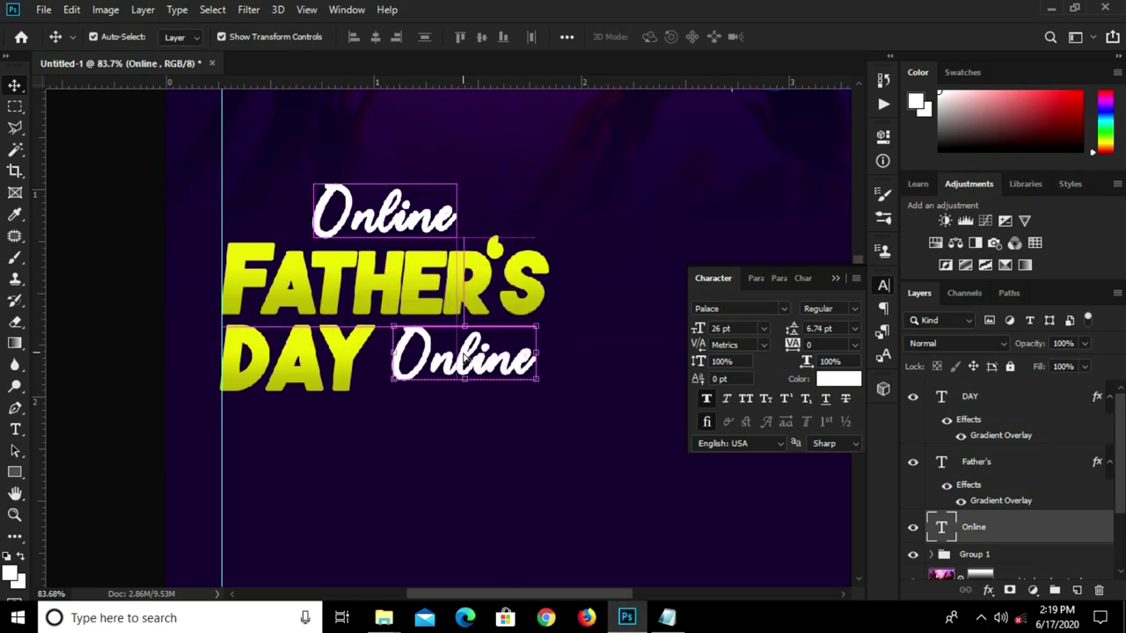
Copy the word Service from the fathers 2 notes in Notepad.
click(665, 615)
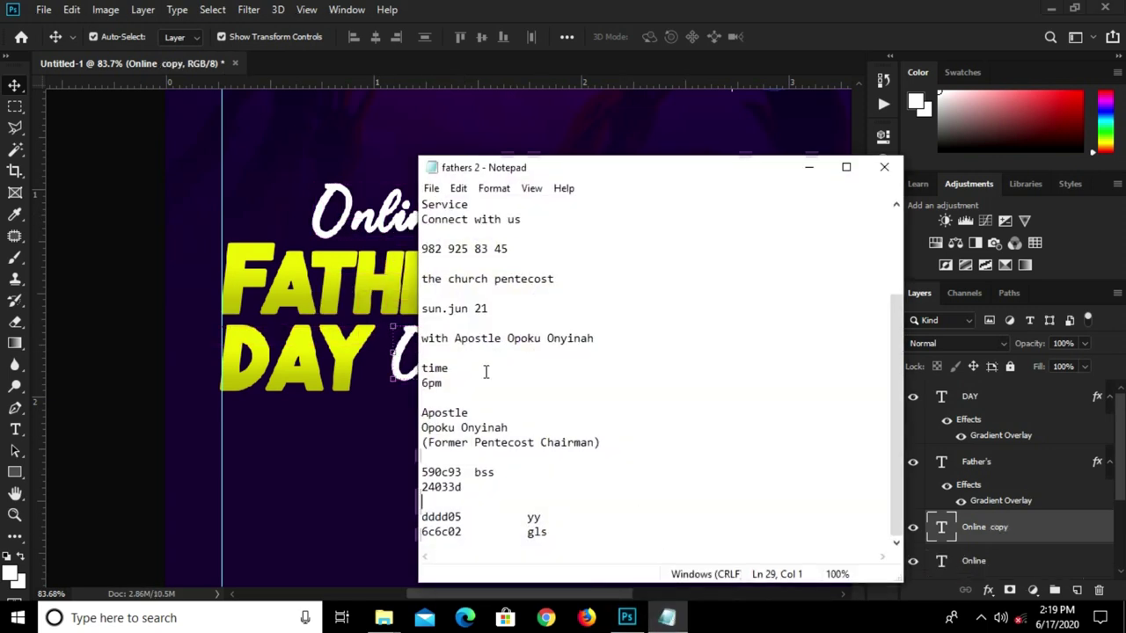
scroll(491, 365, up, 3)
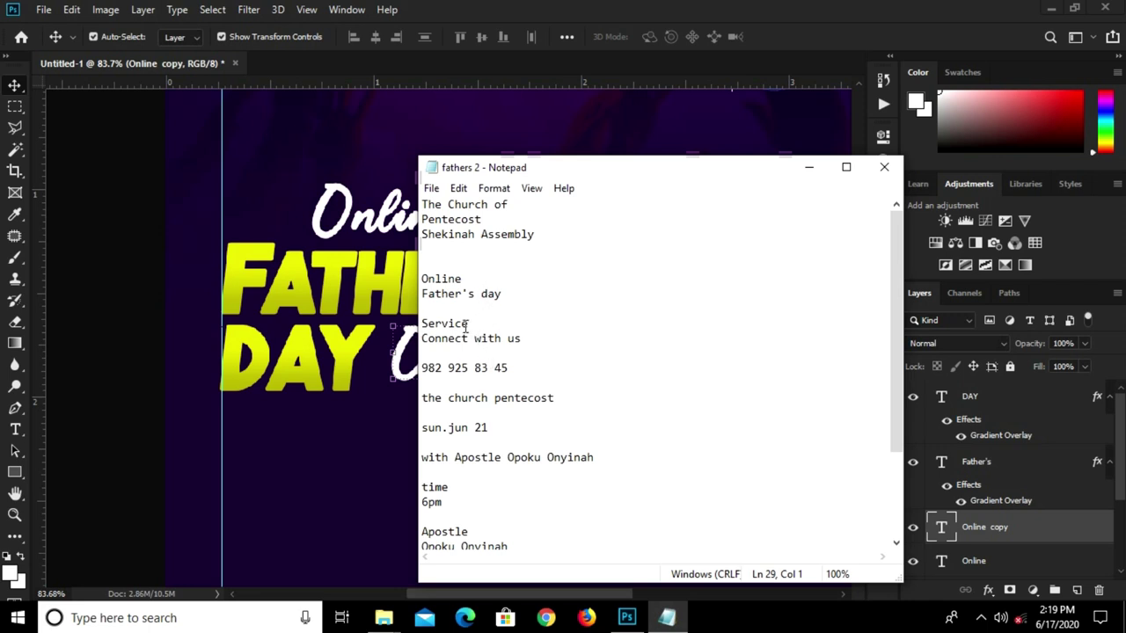
drag(475, 324, 433, 322)
right_click(424, 322)
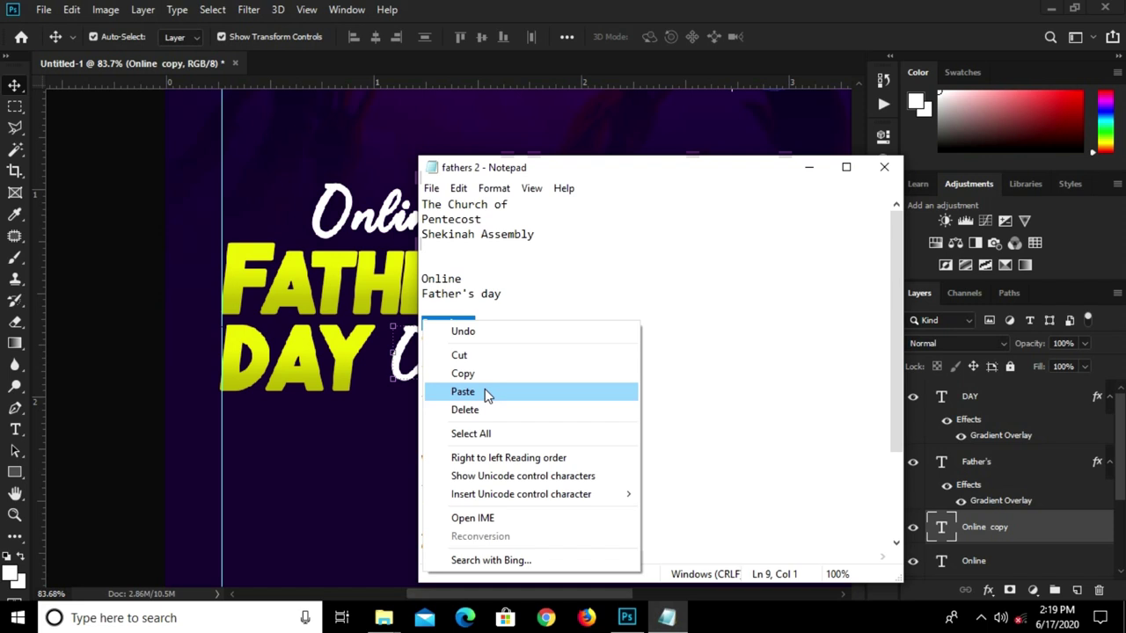
click(480, 373)
click(354, 364)
Replace the Online copy's text with the pasted Service and set it to 33 pt.
key(t)
click(445, 356)
key(ctrl+a)
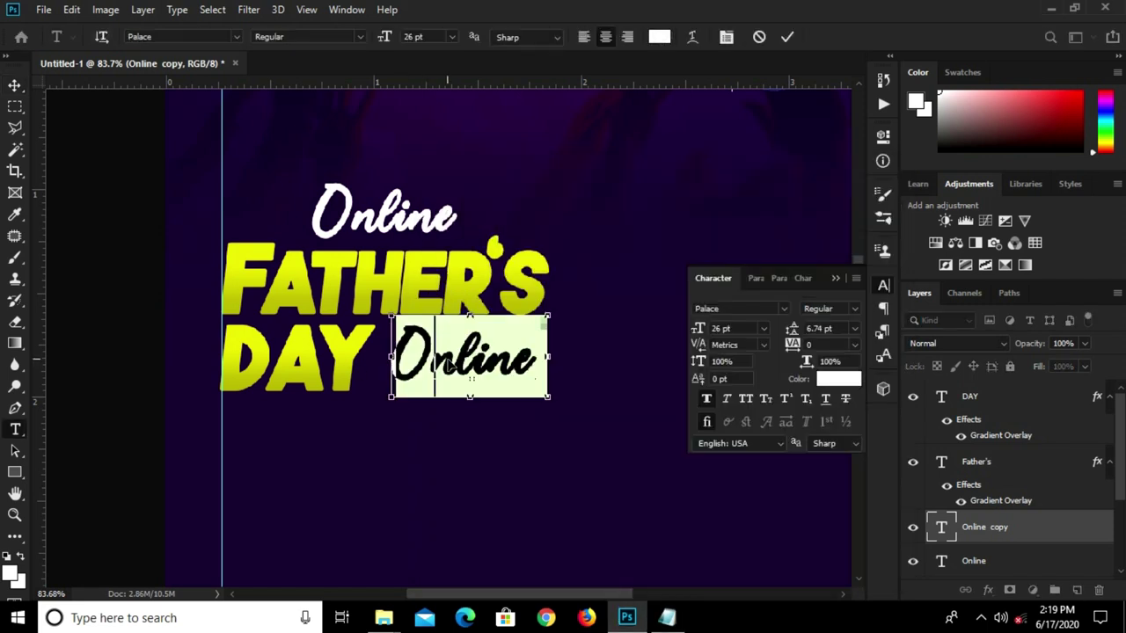
key(ctrl+v)
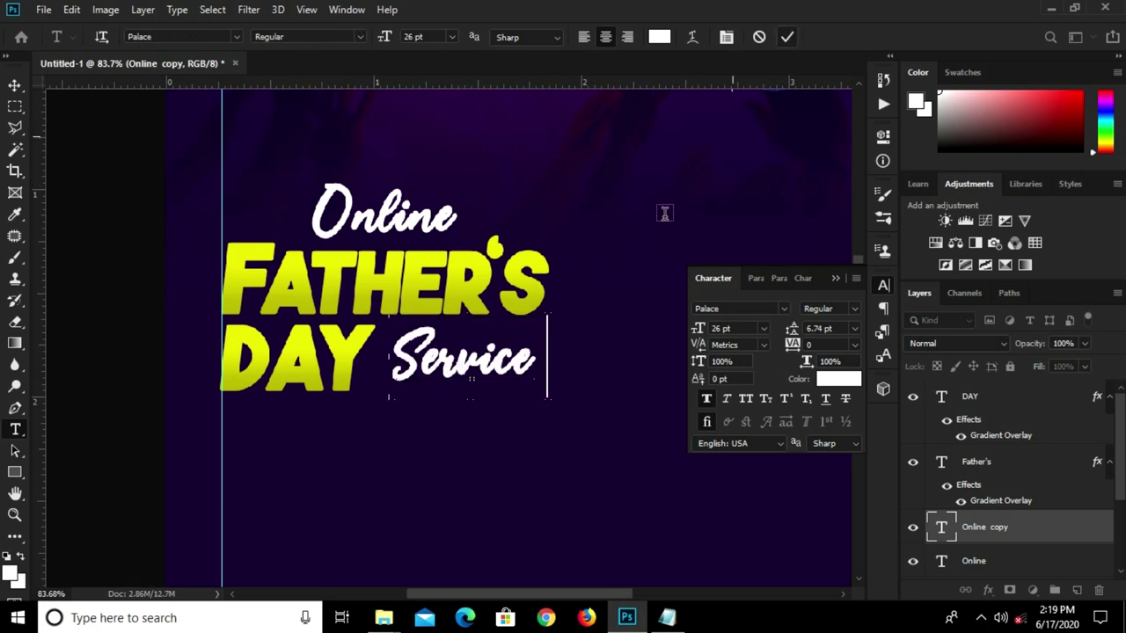
click(721, 328)
text(33)
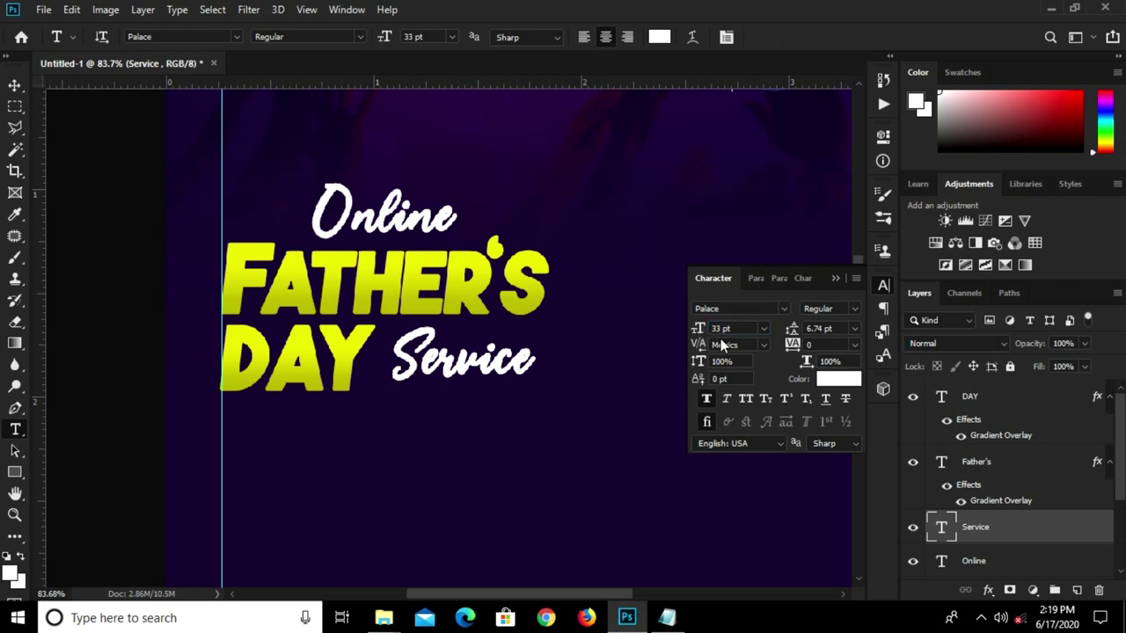
key(Return)
click(834, 279)
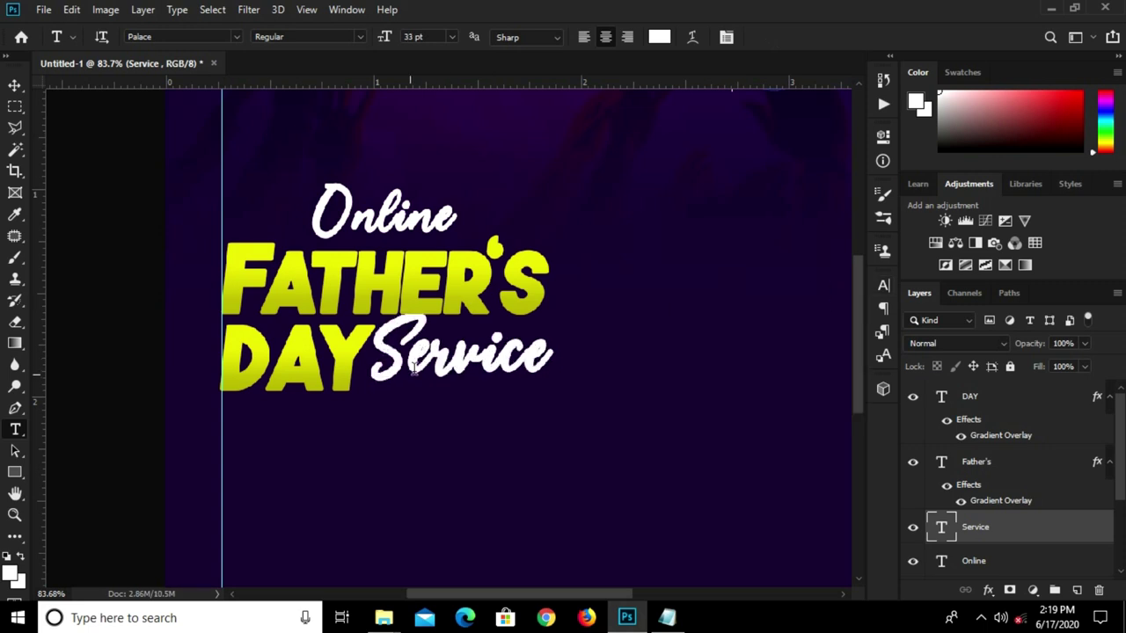
Move Service beside DAY and enlarge it to about 128%.
key(v)
mouse_move(445, 363)
mouse_down()
mouse_move(446, 377)
mouse_move(446, 364)
mouse_up()
key(ctrl+t)
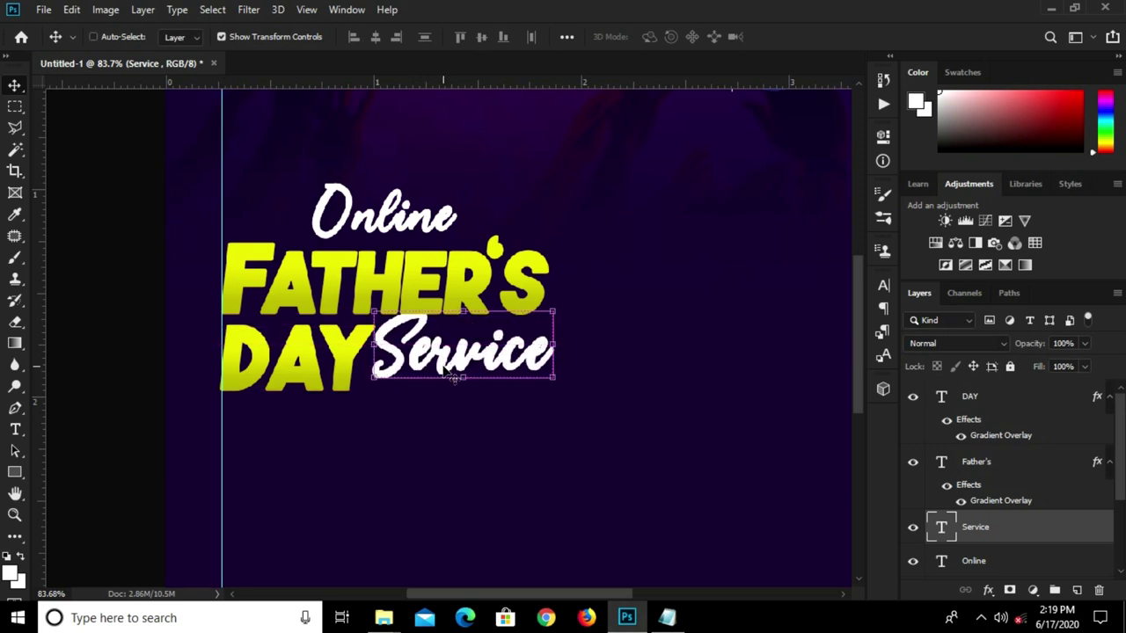
drag(373, 400, 352, 411)
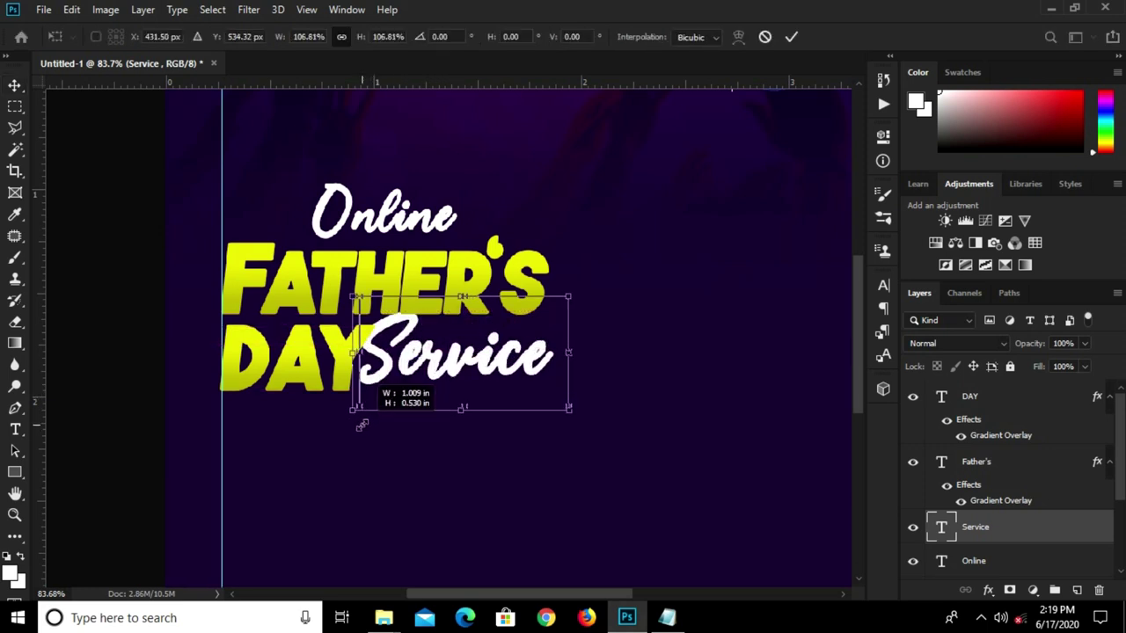
mouse_move(436, 375)
mouse_down()
mouse_move(457, 379)
mouse_move(459, 338)
mouse_up()
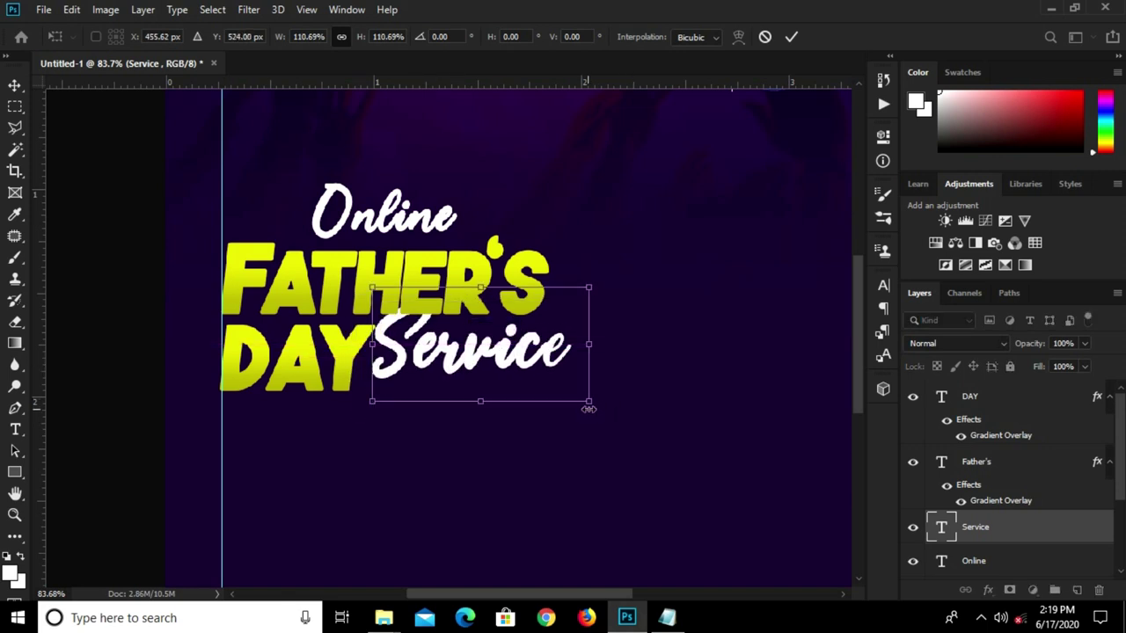
drag(587, 401, 611, 420)
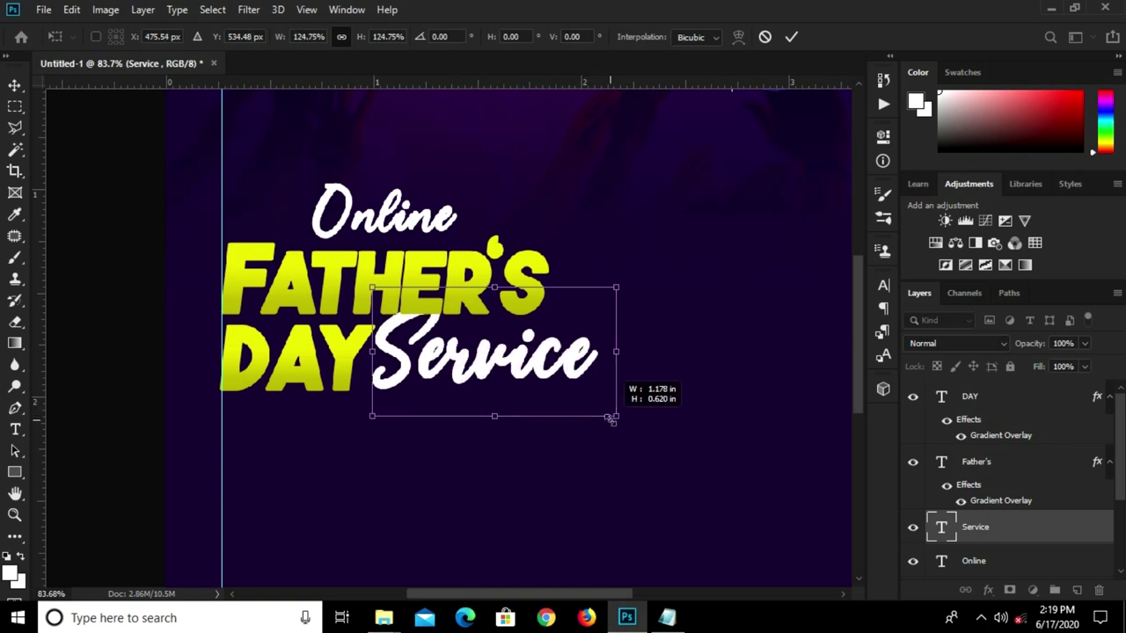
drag(610, 420, 622, 419)
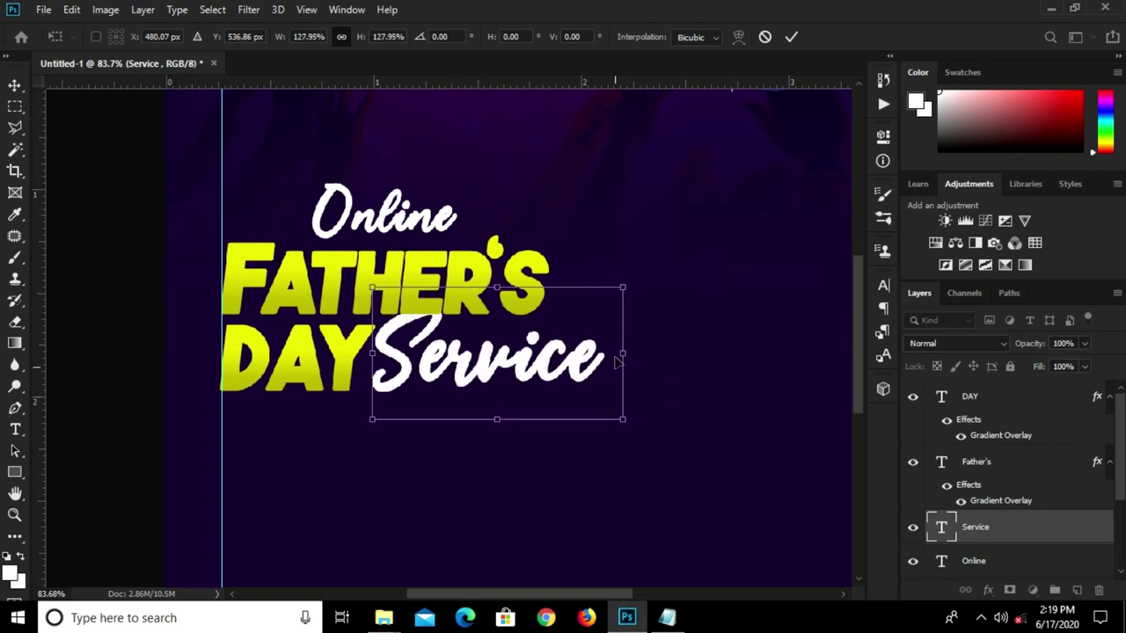
click(790, 37)
click(530, 274)
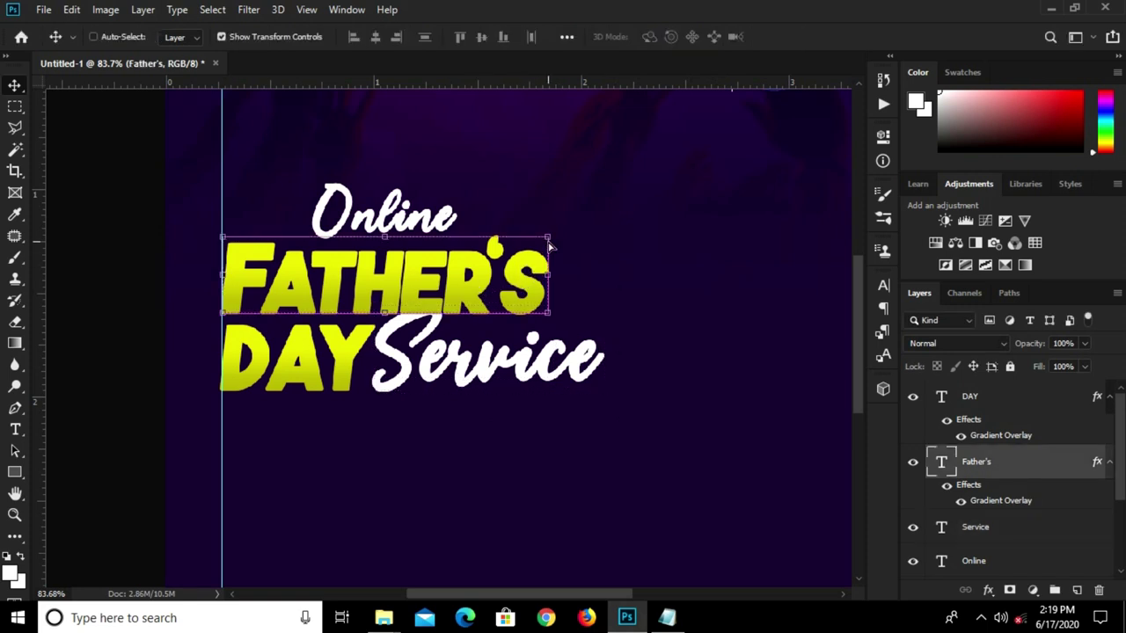
Enlarge the FATHER'S title word to about 117%.
key(ctrl+t)
drag(547, 225, 603, 209)
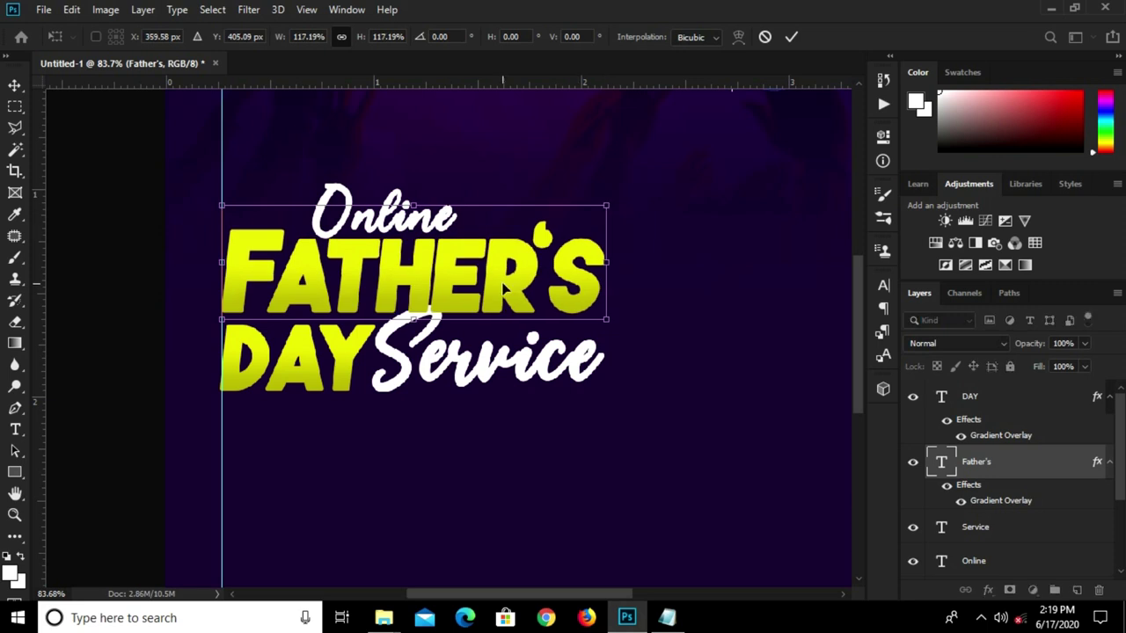
click(125, 304)
key(ctrl+t)
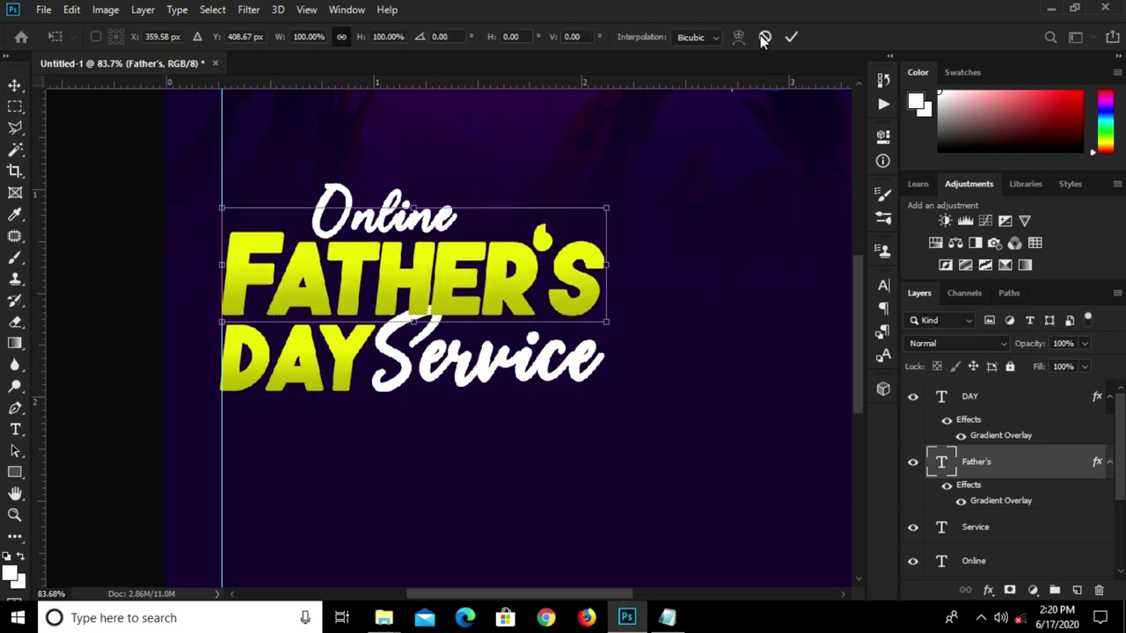
key(Return)
Move Online up and right, and drag the Service layer to the top of the stack.
click(149, 200)
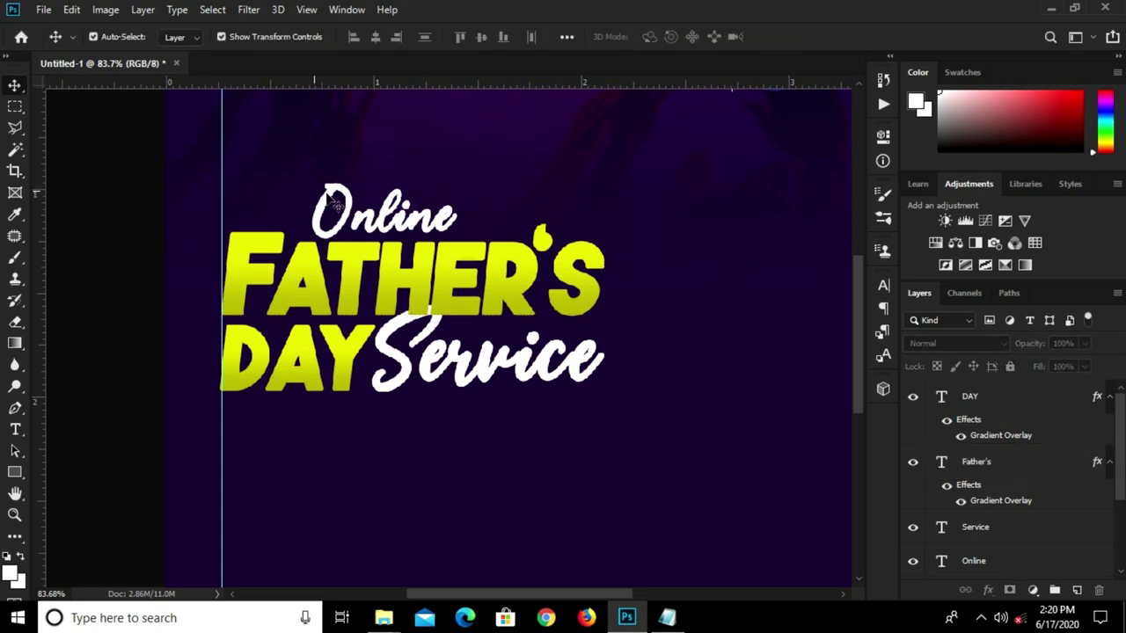
drag(340, 214, 370, 201)
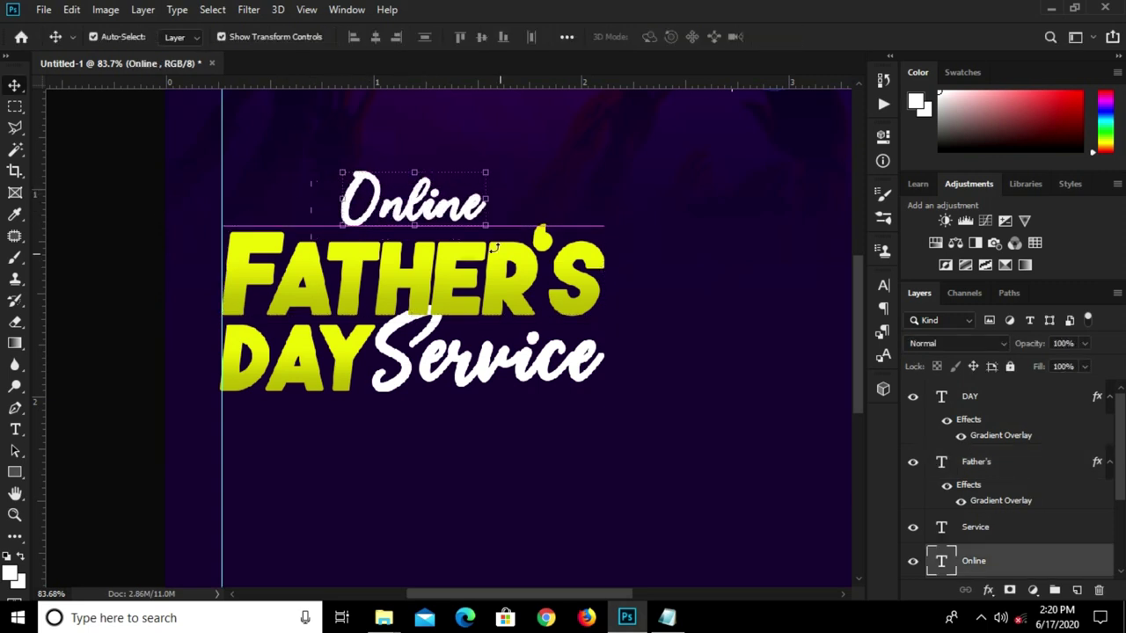
click(600, 370)
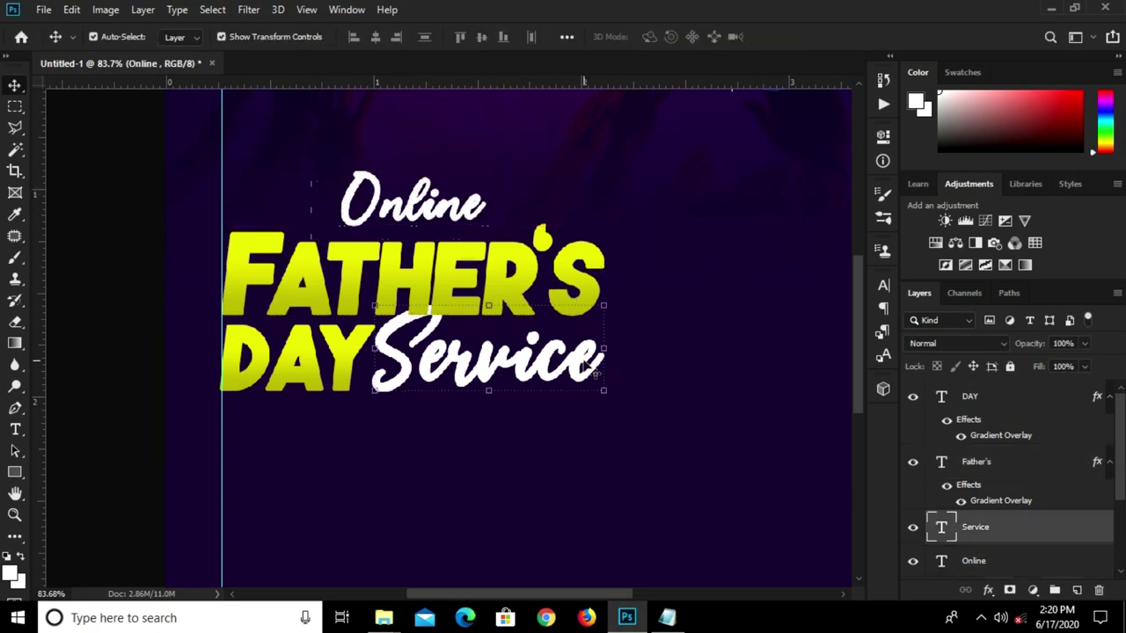
click(635, 403)
click(551, 368)
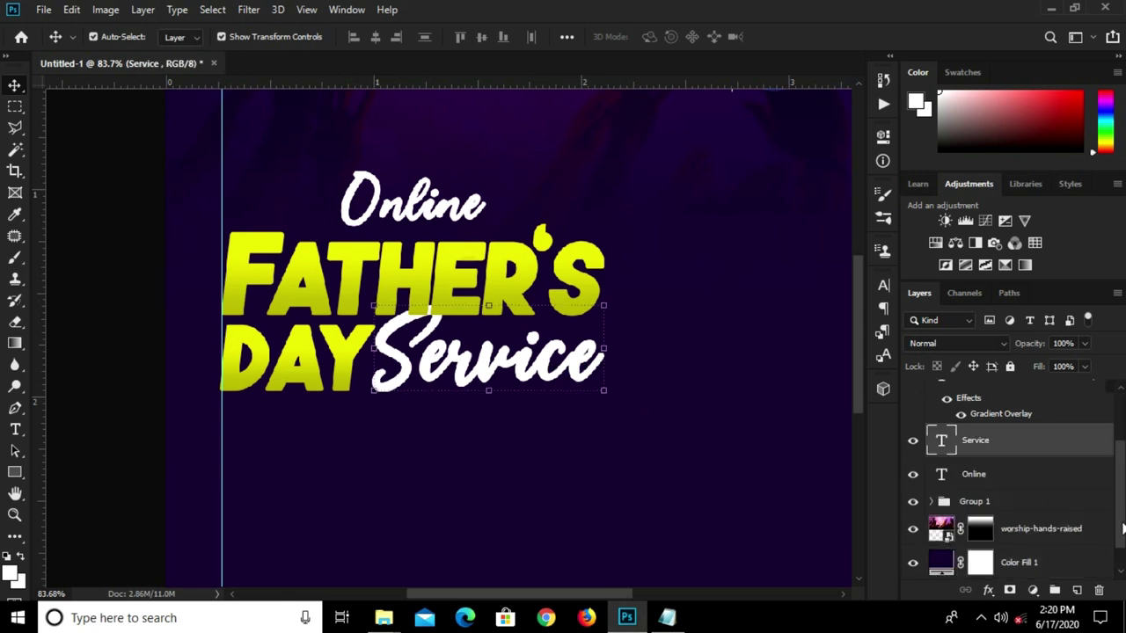
scroll(1029, 435, up, 2)
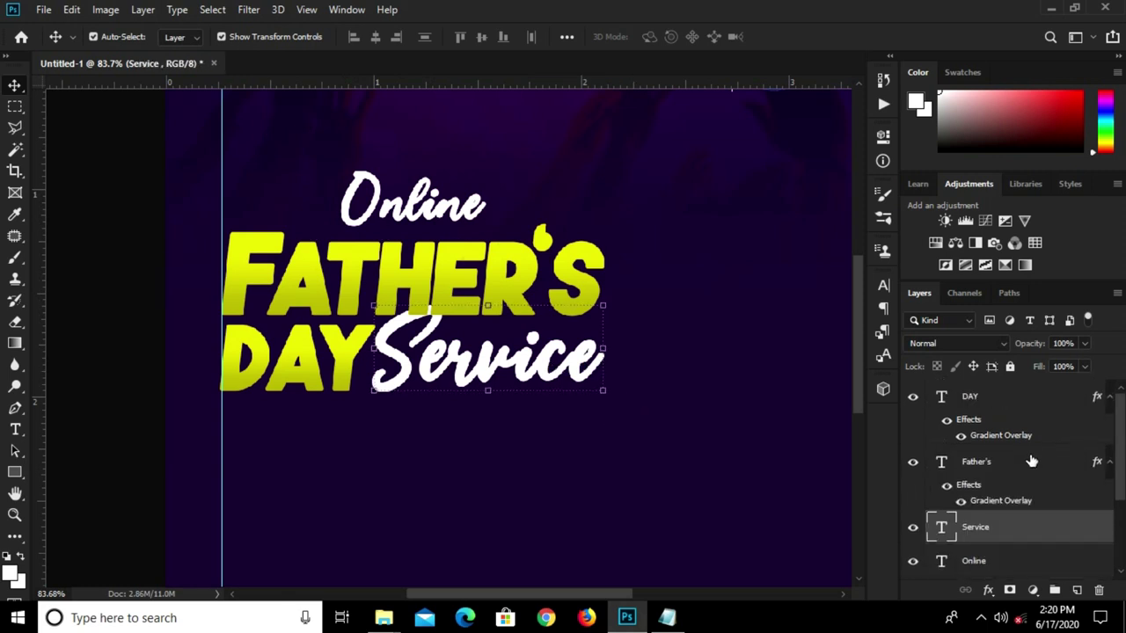
drag(980, 528, 991, 400)
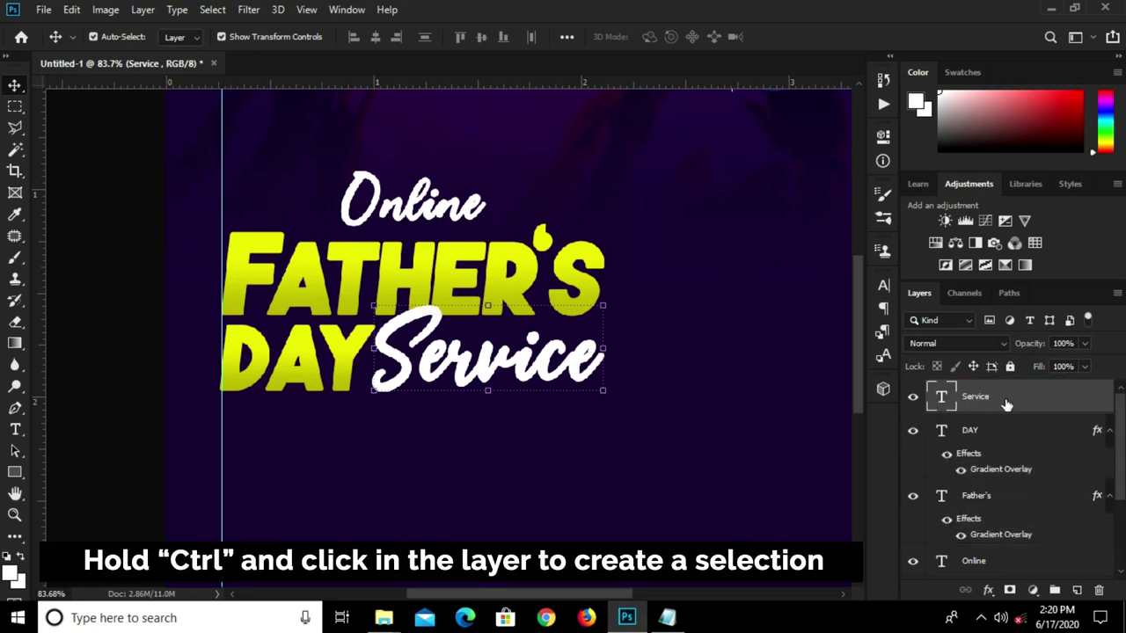
Load the Service lettering as a selection and expand it by 9 pixels.
ctrl+click(942, 399)
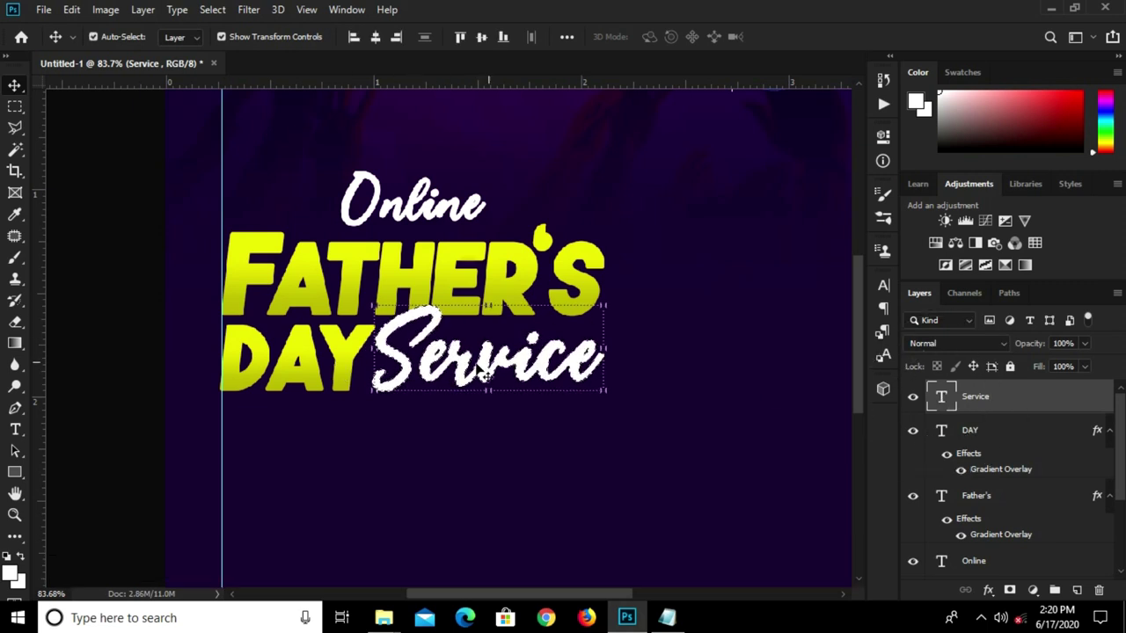
click(210, 10)
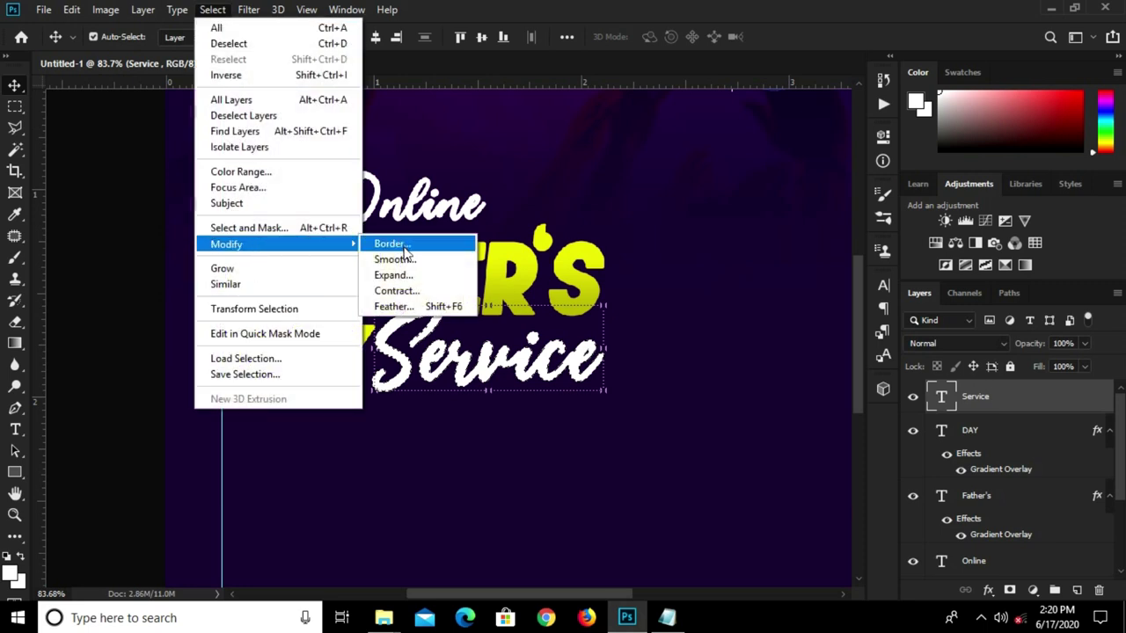
click(393, 275)
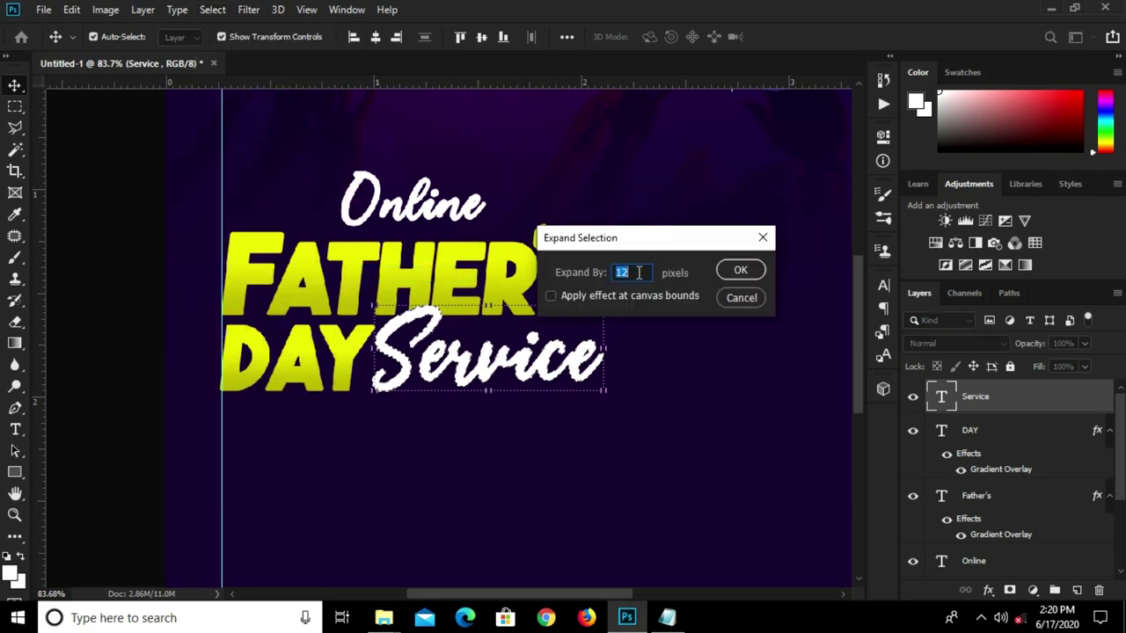
text(9)
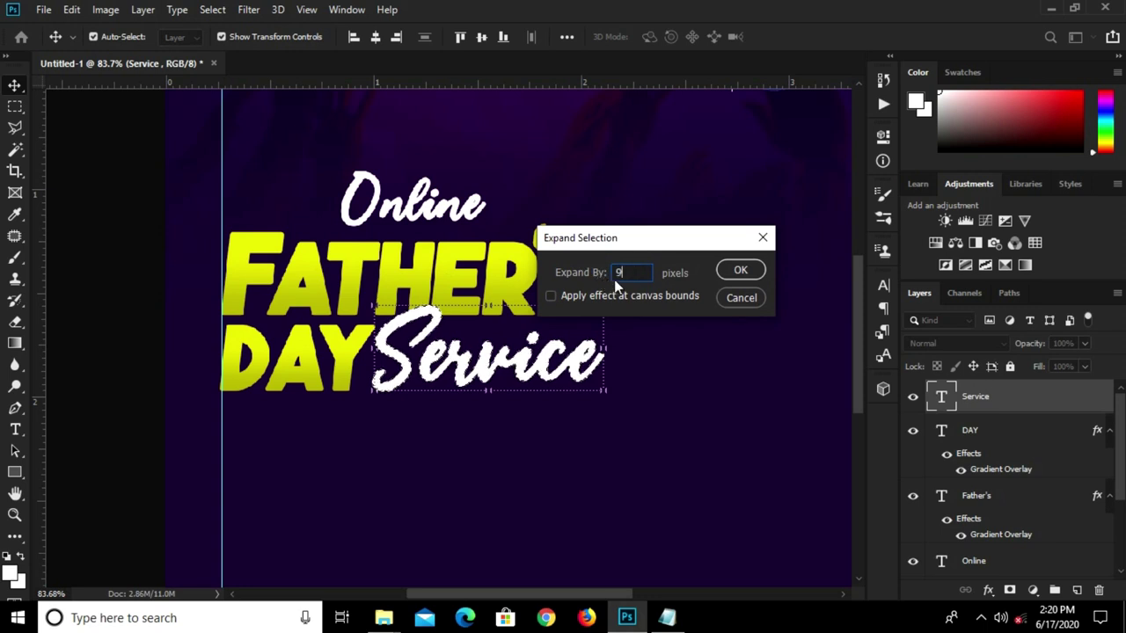
click(738, 270)
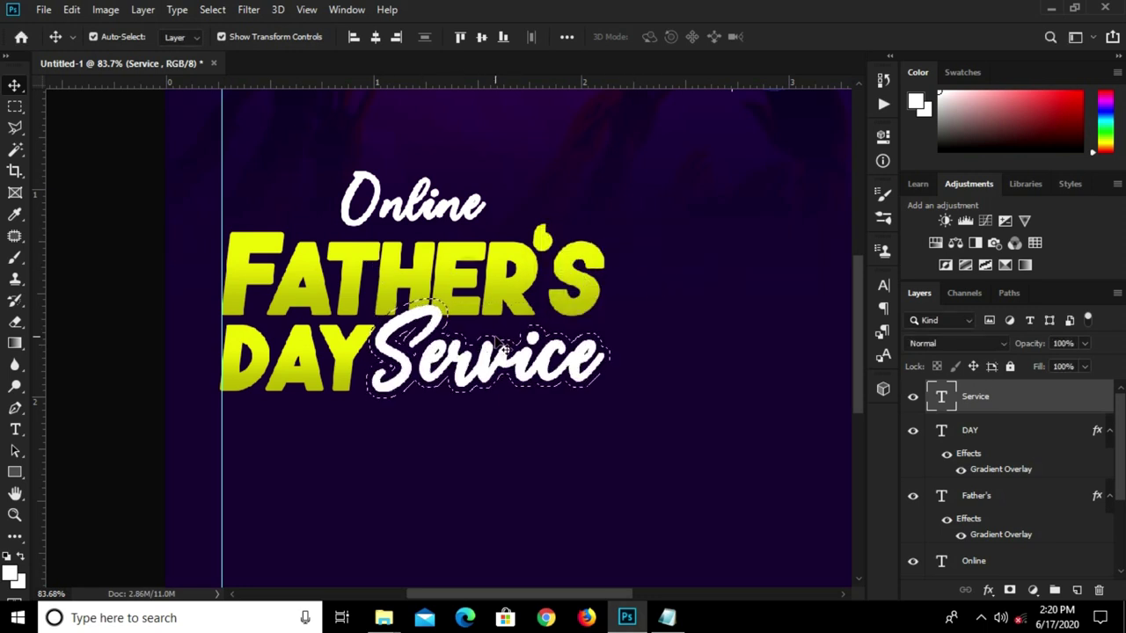
Add an inverted layer mask to FATHER'S from the expanded selection.
scroll(999, 430, down, 1)
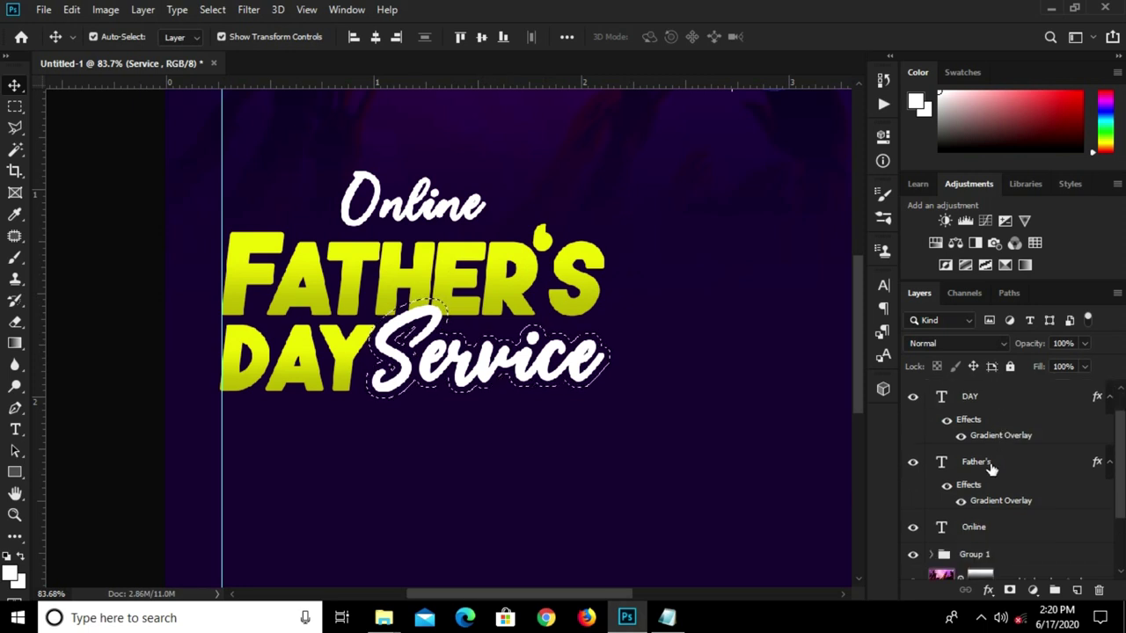
click(989, 466)
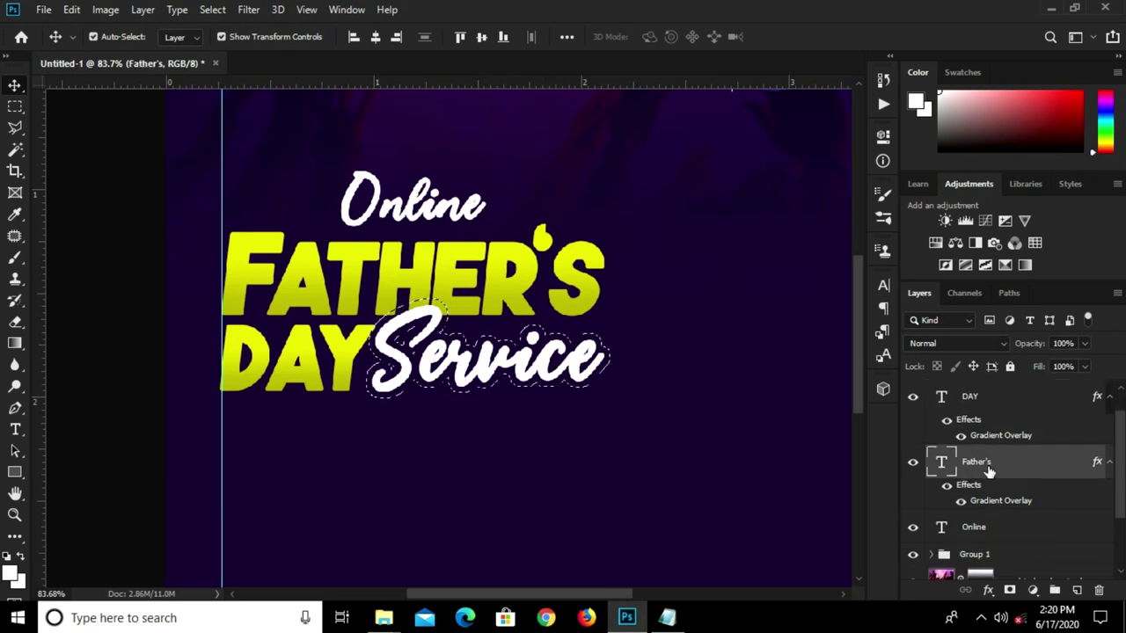
click(1010, 591)
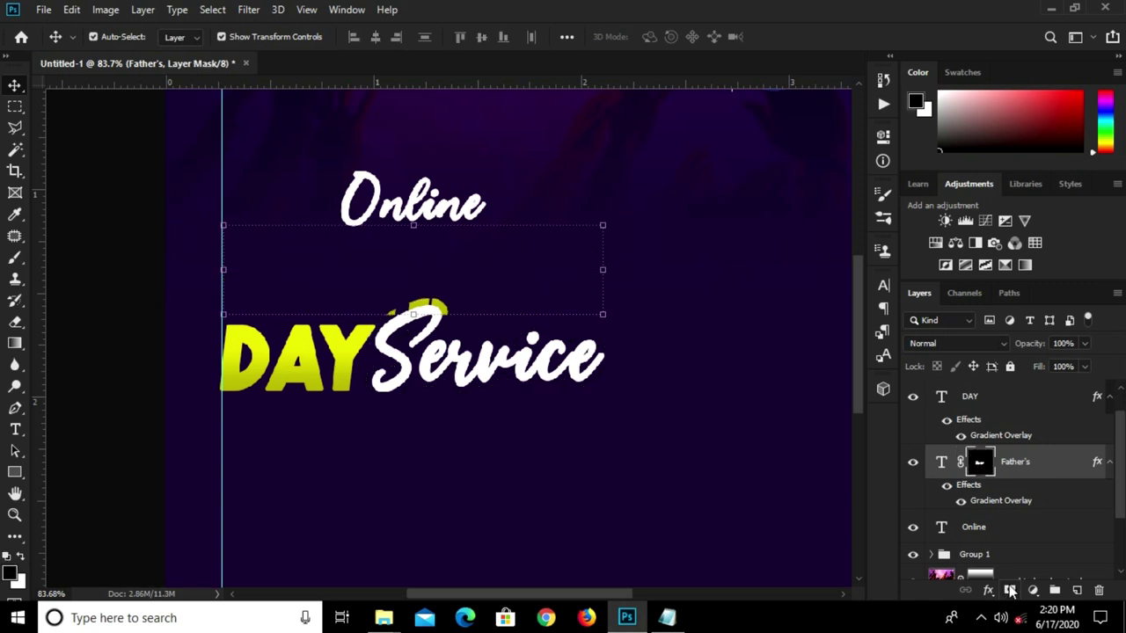
key(ctrl)
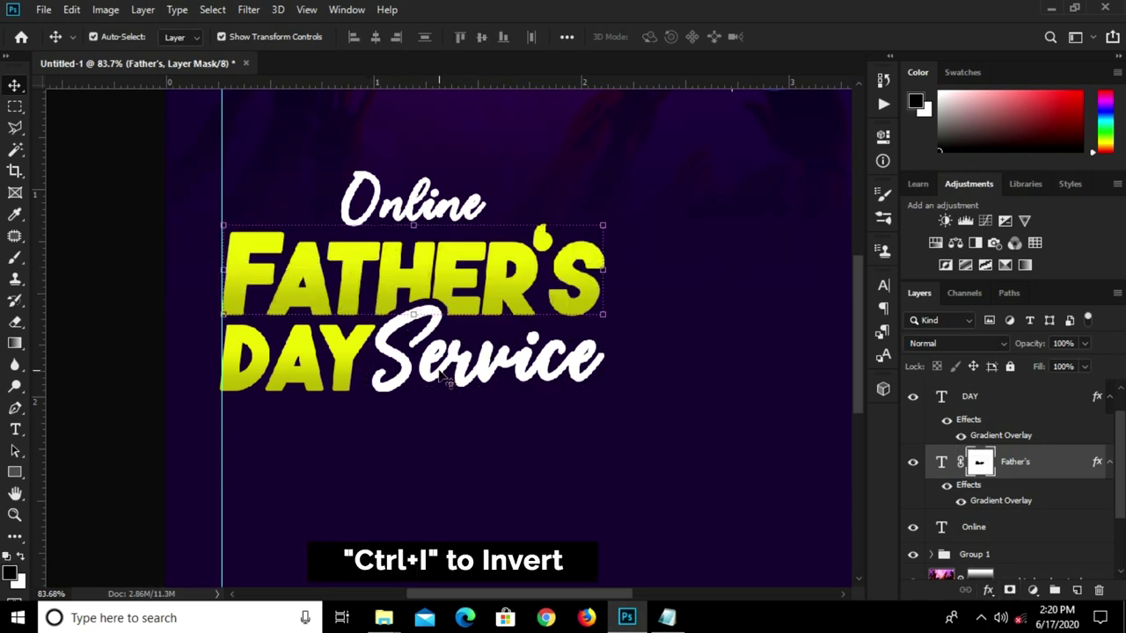
scroll(466, 352, down, 2)
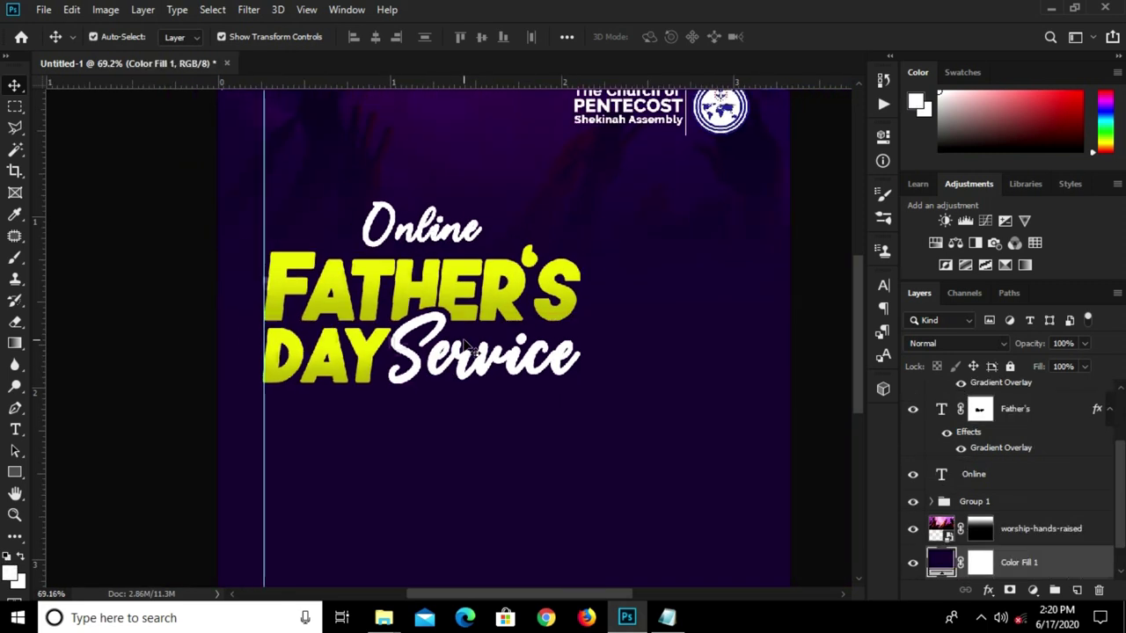
scroll(468, 348, down, 1)
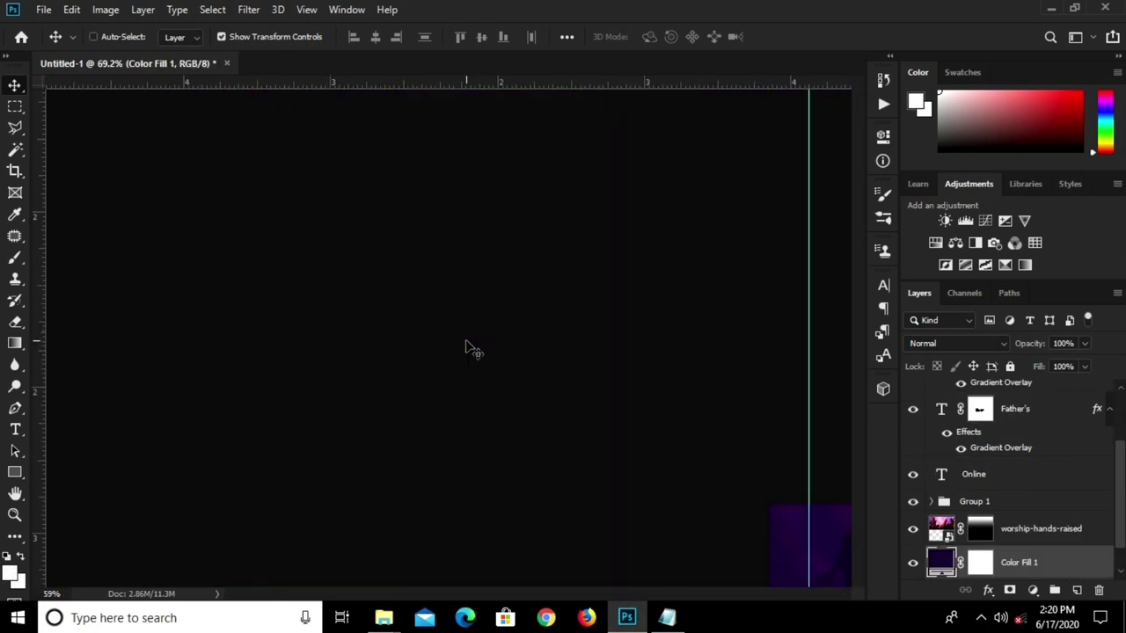
Draw a white rounded-rectangle bar under DAY Service, aligned to the left guide.
click(728, 343)
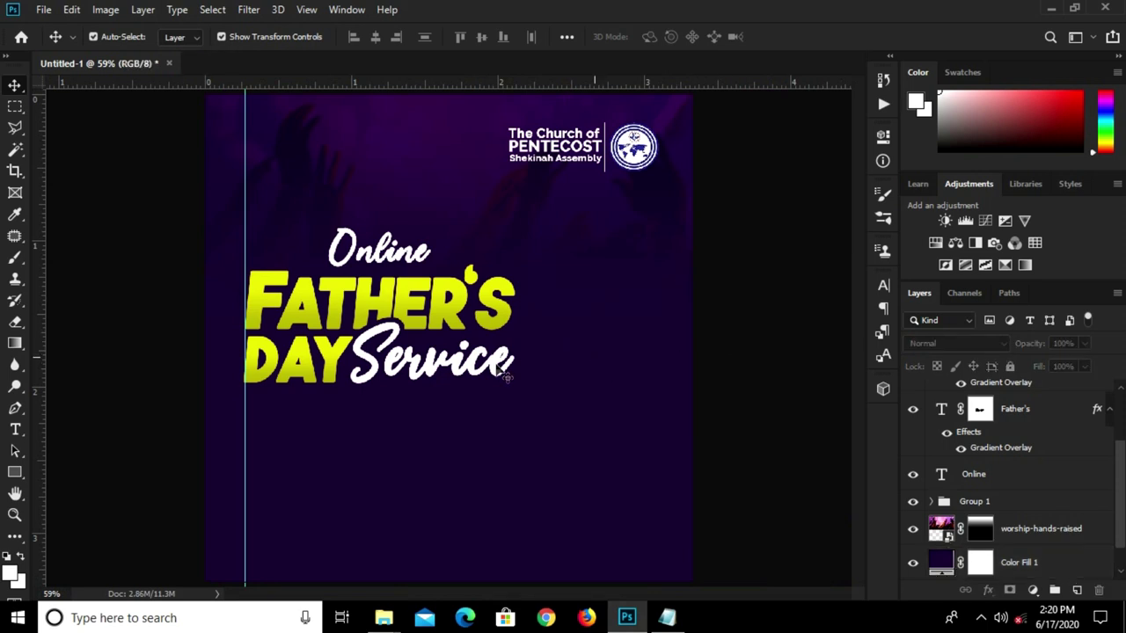
drag(14, 479, 87, 488)
drag(246, 389, 505, 423)
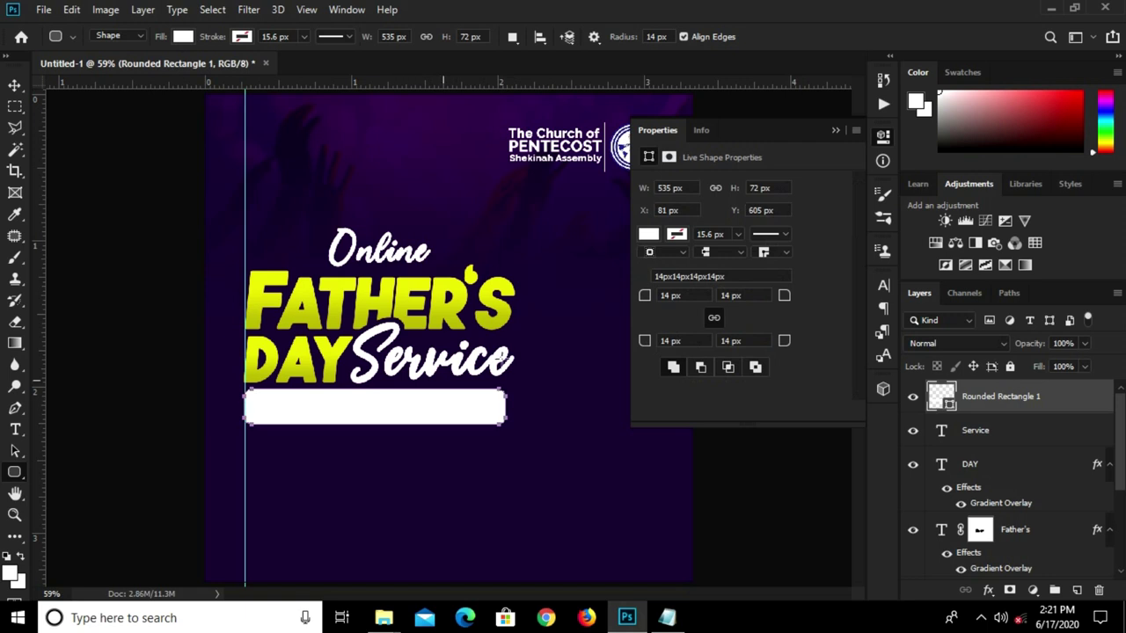
click(835, 131)
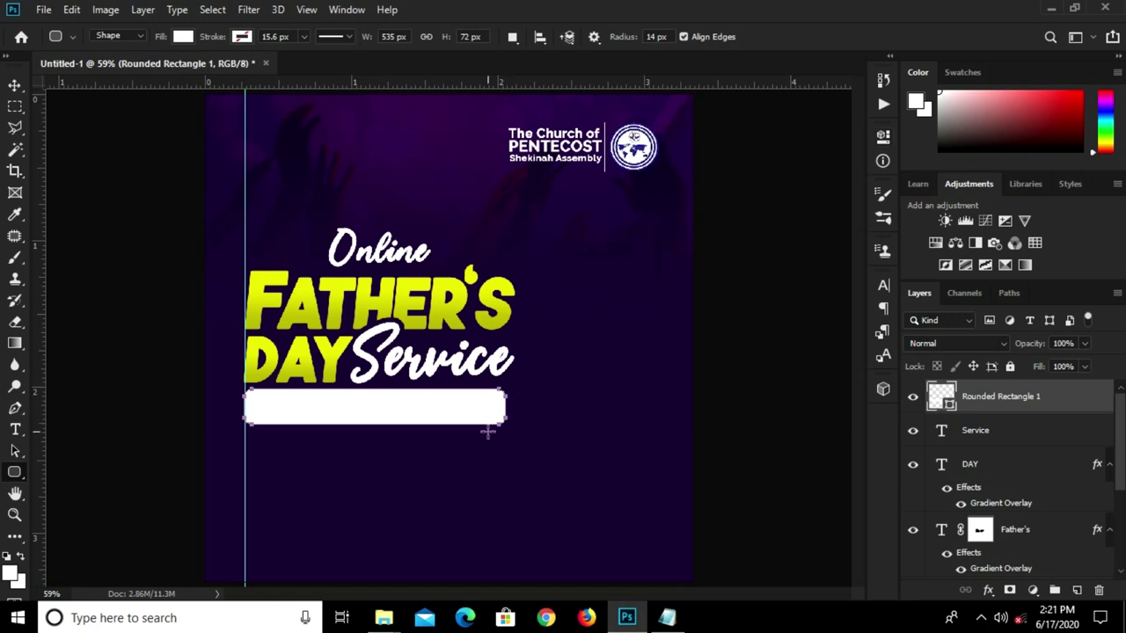
key(v)
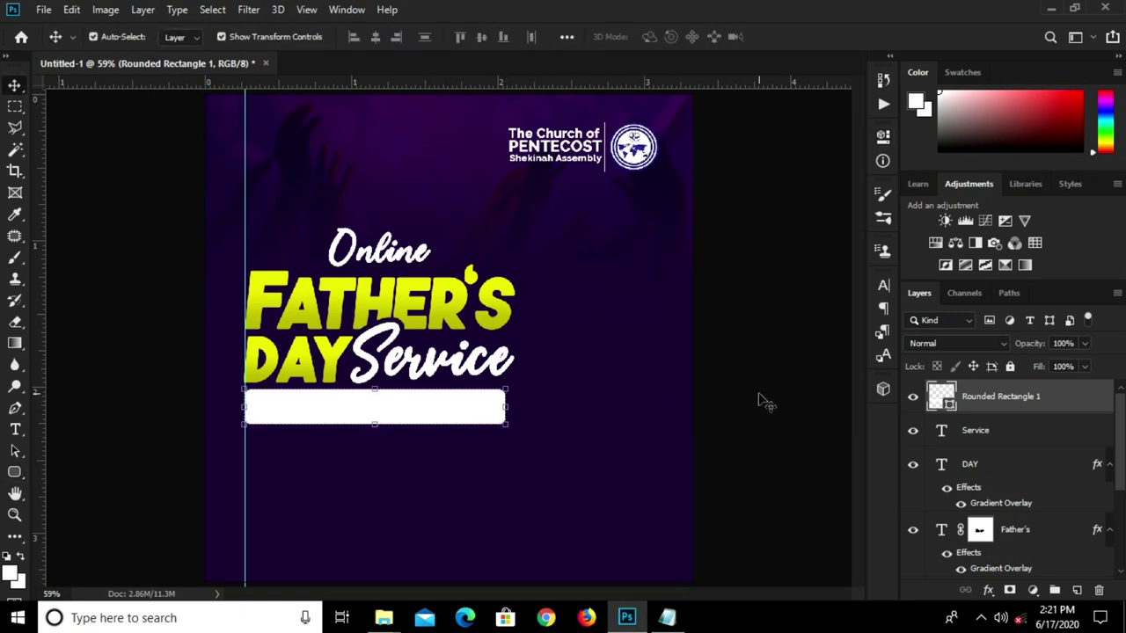
click(759, 402)
key(ctrl+0)
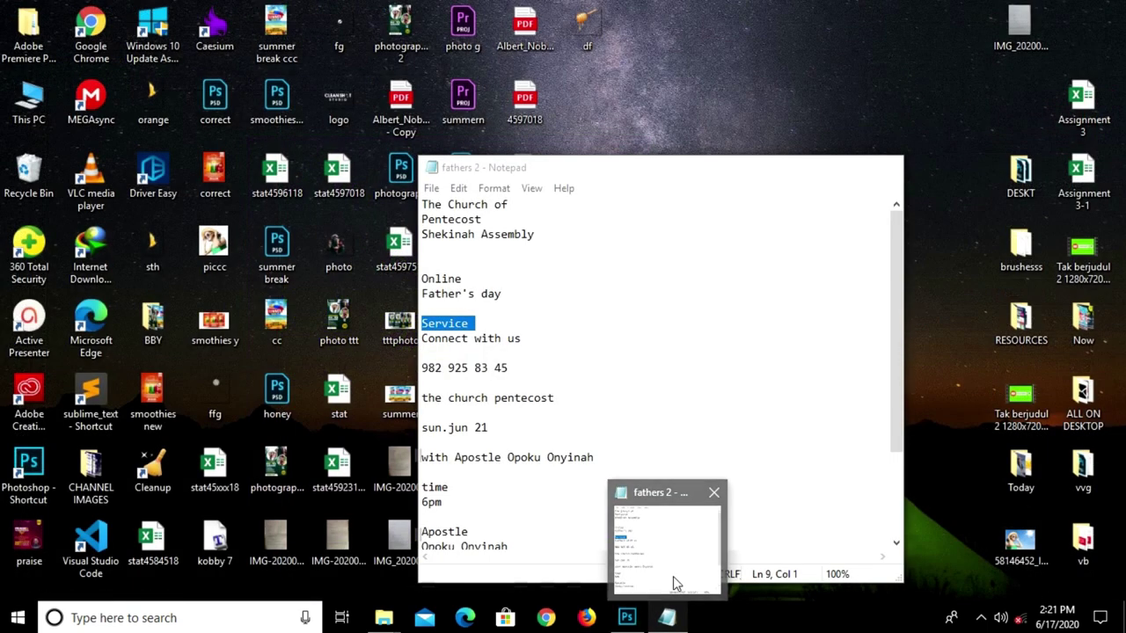
Copy the 'Connect with us' line from the Notepad notes, then minimize Notepad.
mouse_move(667, 618)
click(673, 576)
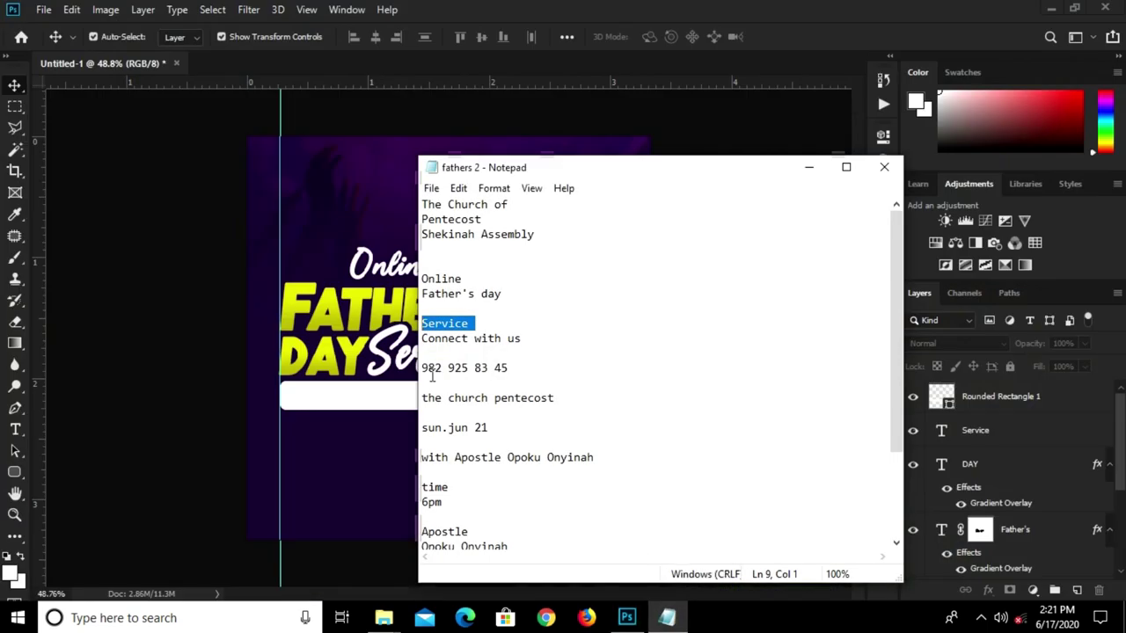
drag(539, 342, 421, 341)
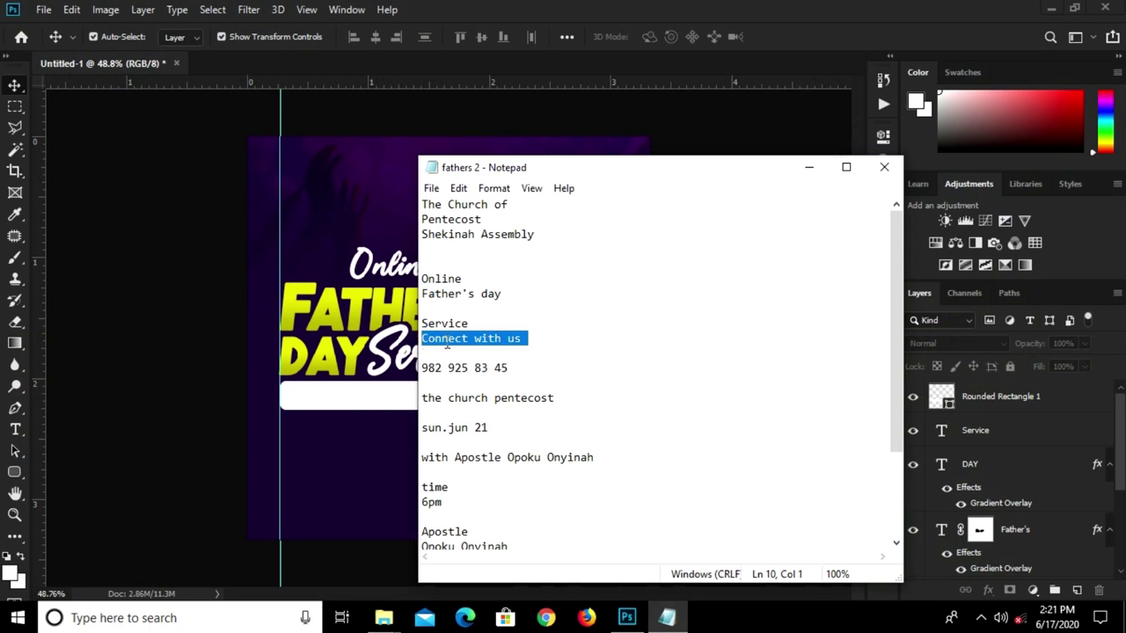
right_click(468, 351)
click(479, 395)
click(809, 167)
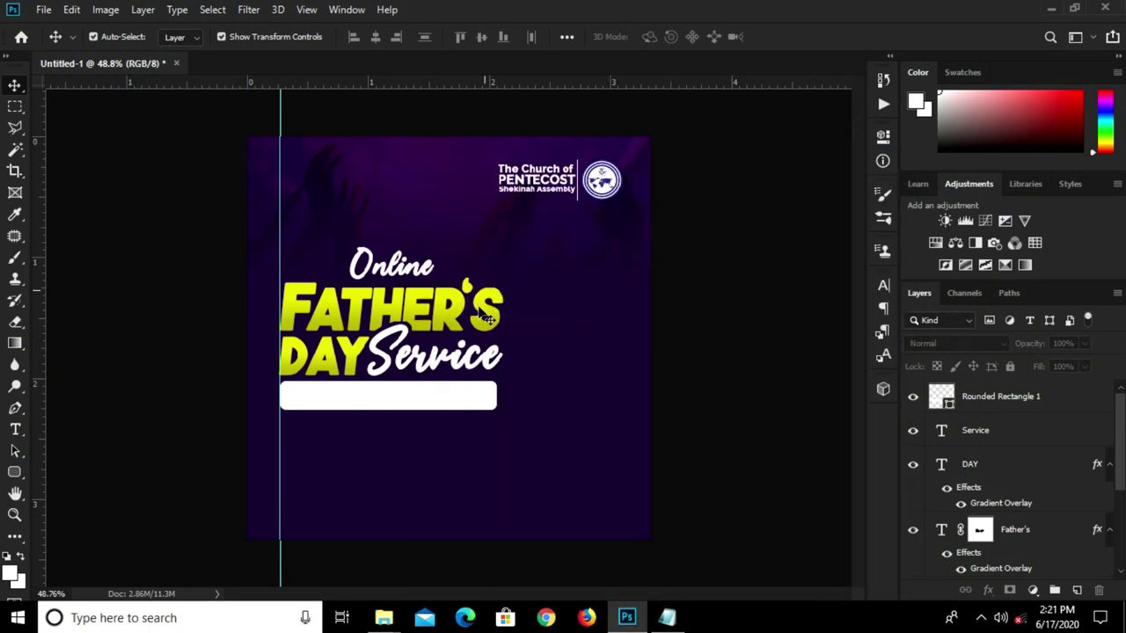
scroll(513, 229, up, 3)
Duplicate PENTECOST below the white bar and retype the copy as CONNECT WITH US.
click(543, 165)
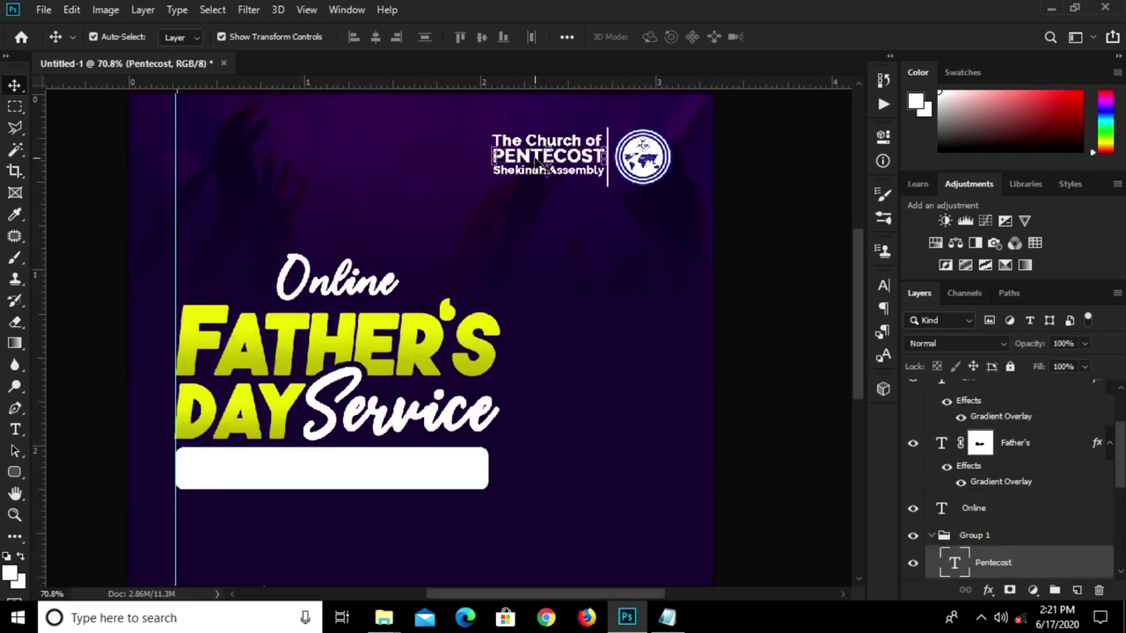
drag(546, 163, 347, 545)
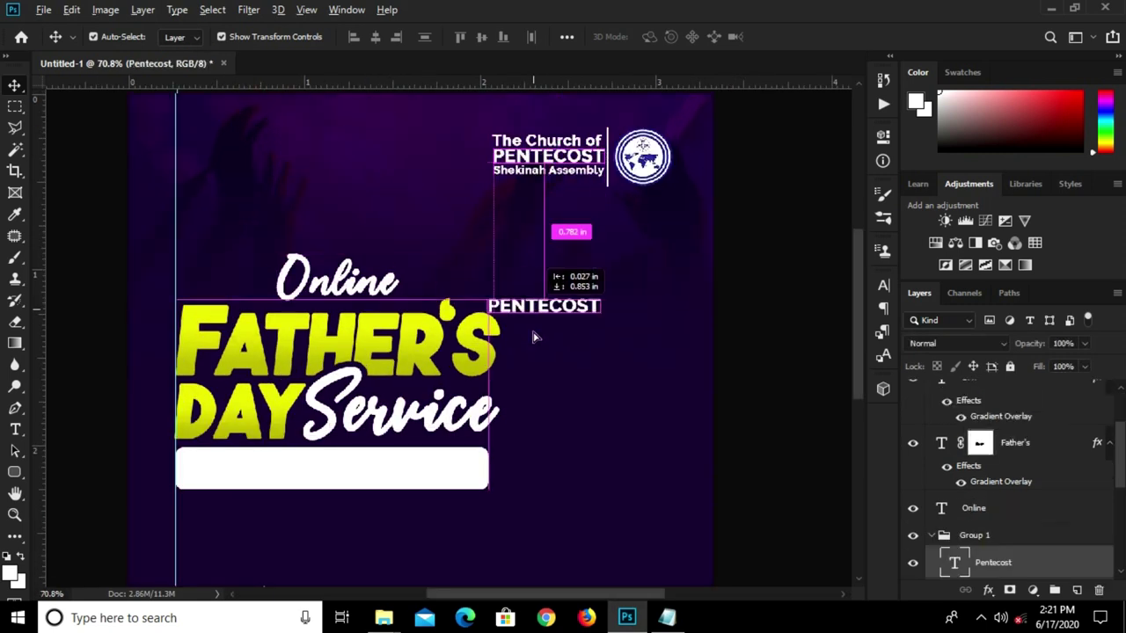
drag(347, 545, 296, 517)
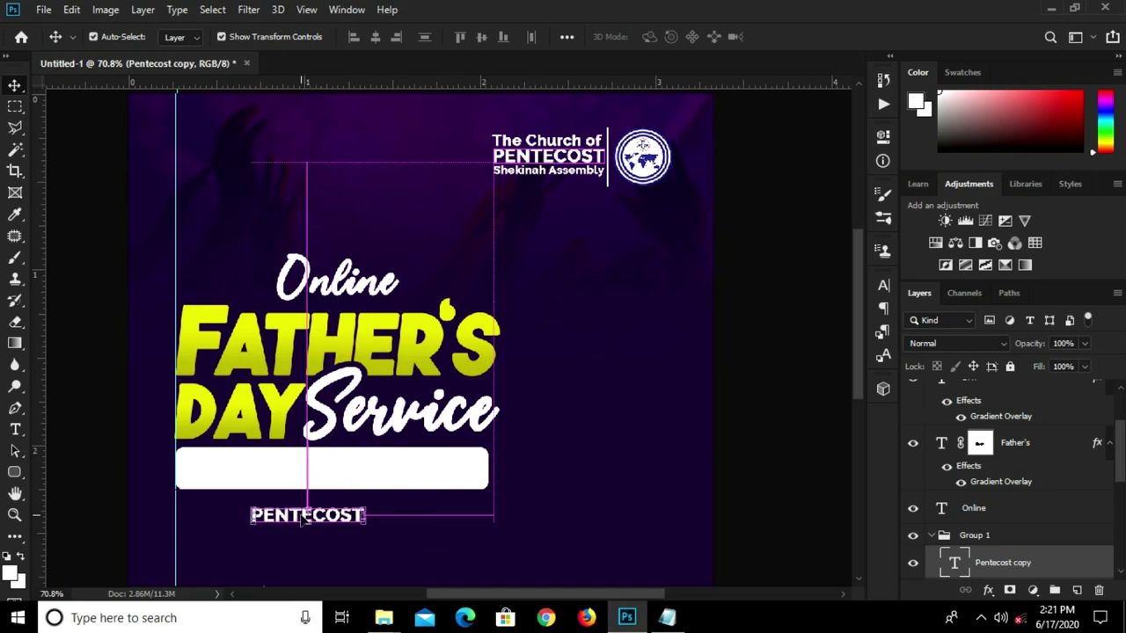
click(15, 430)
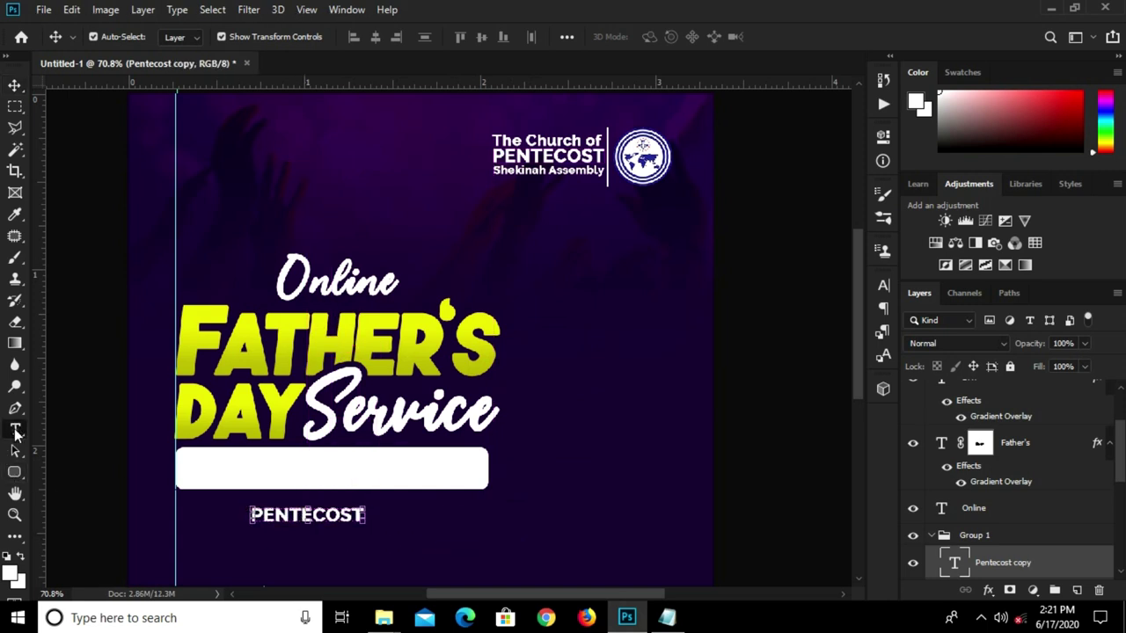
click(283, 514)
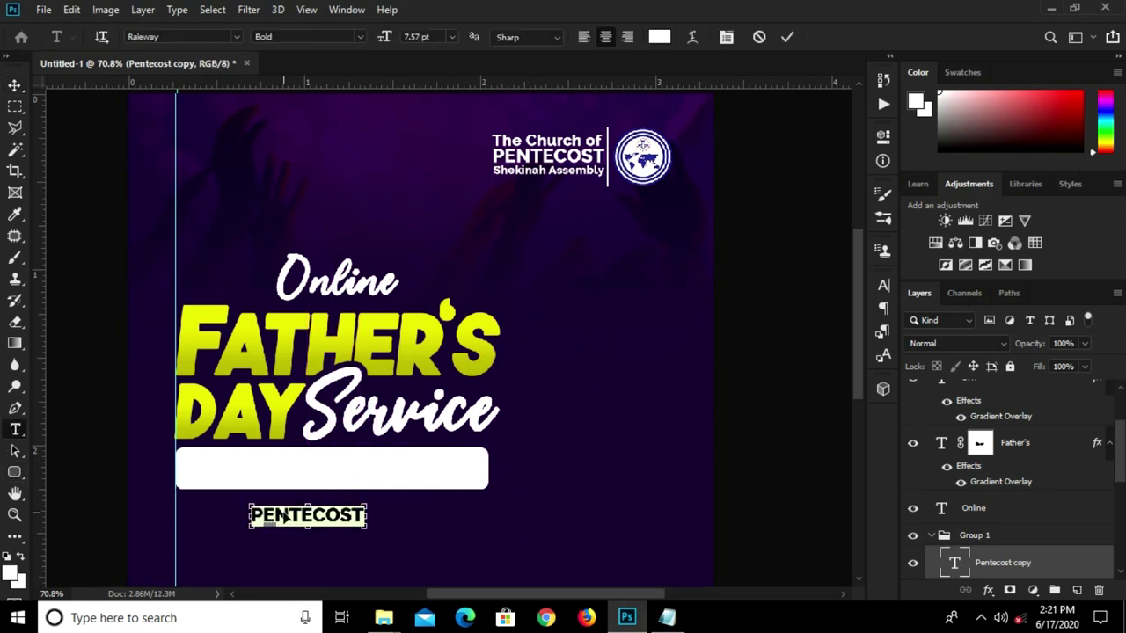
key(ctrl+a)
text(CONNECT WITH US)
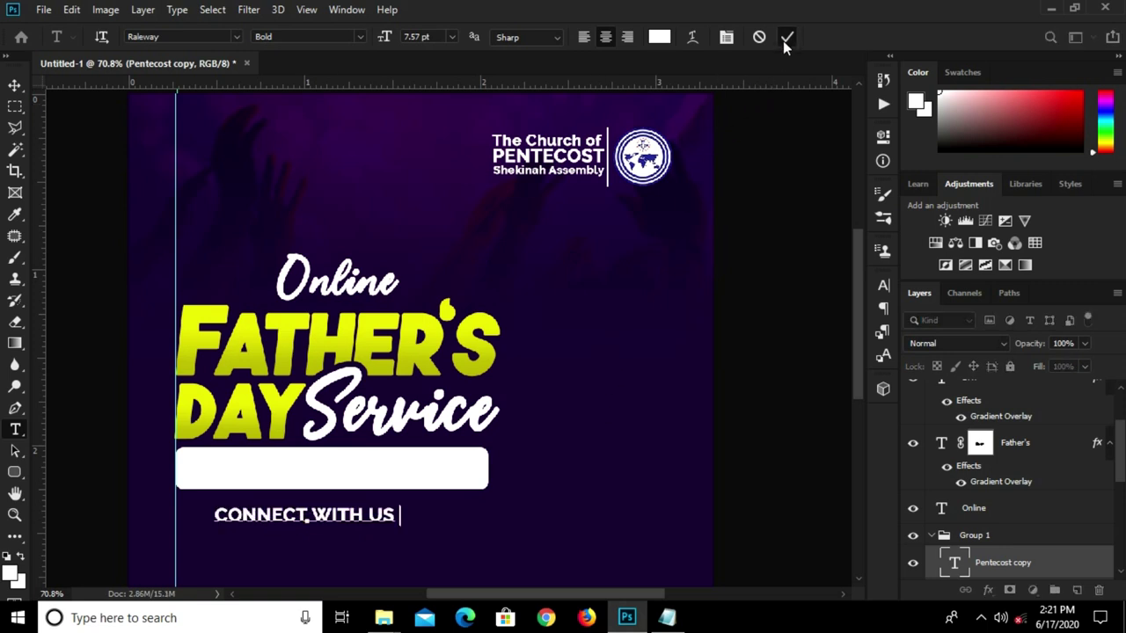
key(ctrl+Return)
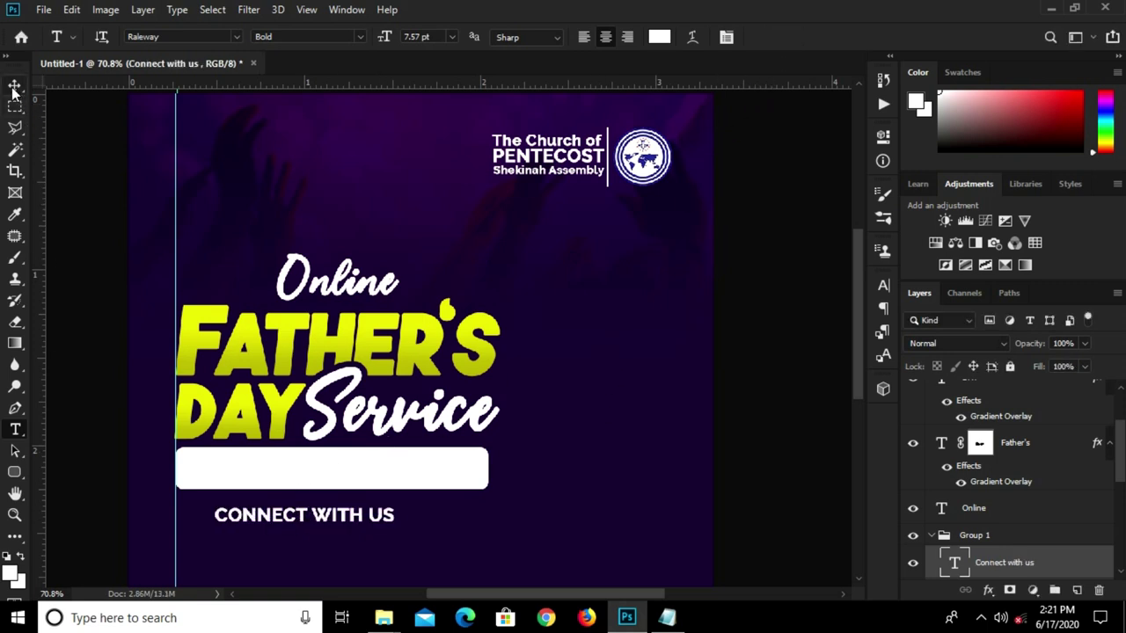
Scale CONNECT WITH US into the white bar and stack it above Rounded Rectangle 1.
click(14, 86)
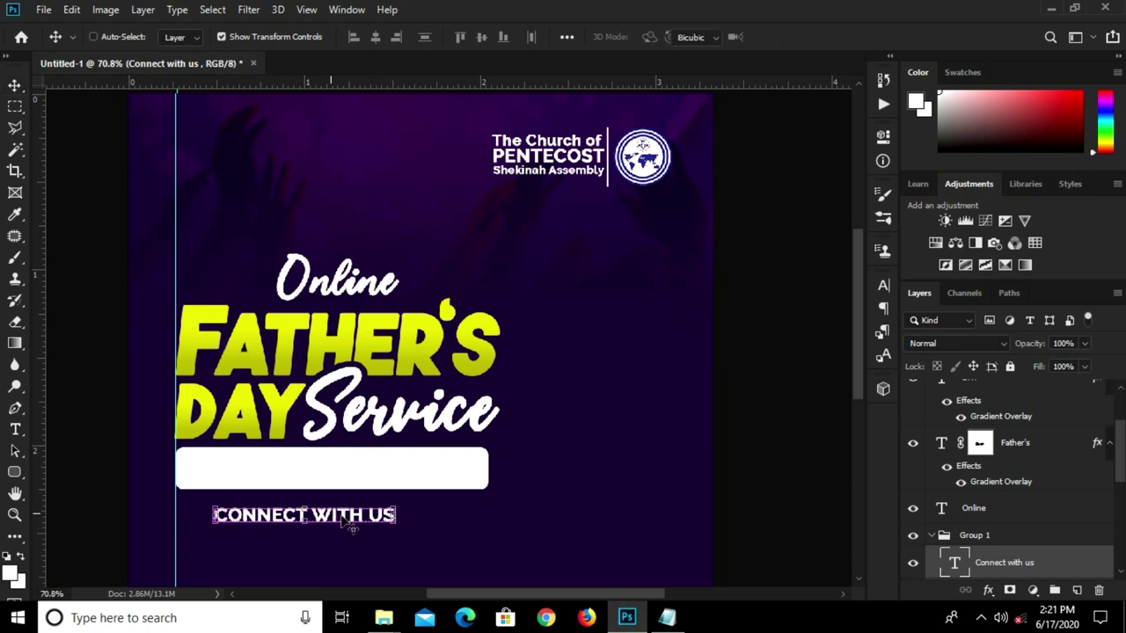
key(ctrl+t)
drag(450, 503, 477, 480)
mouse_move(385, 523)
mouse_down()
mouse_move(352, 479)
mouse_move(369, 481)
mouse_up()
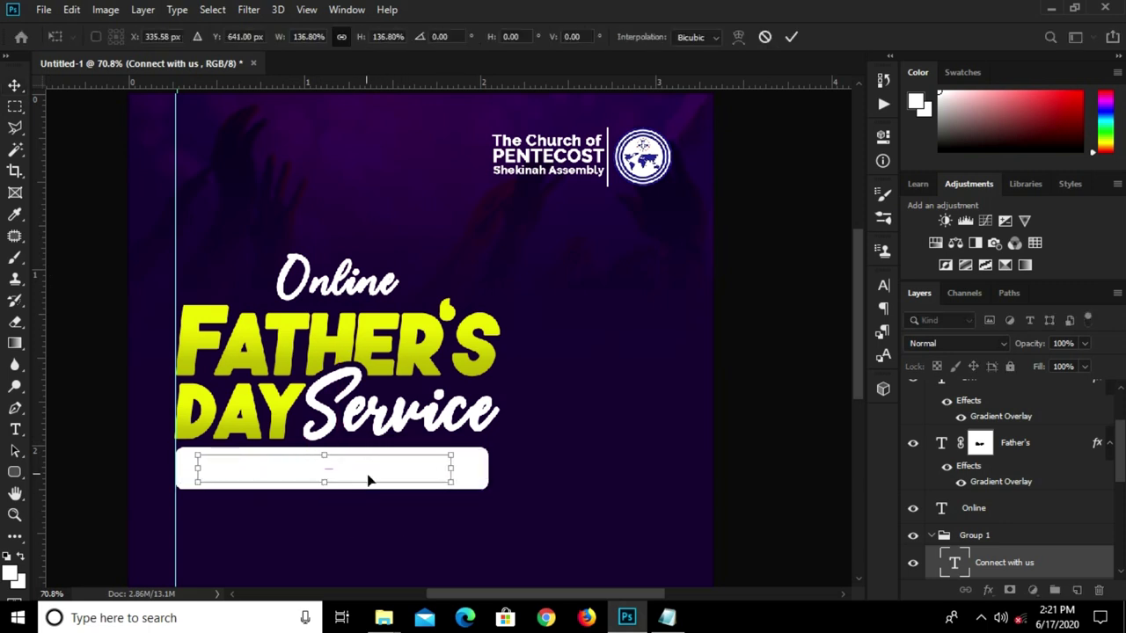
click(792, 37)
drag(1004, 563, 999, 369)
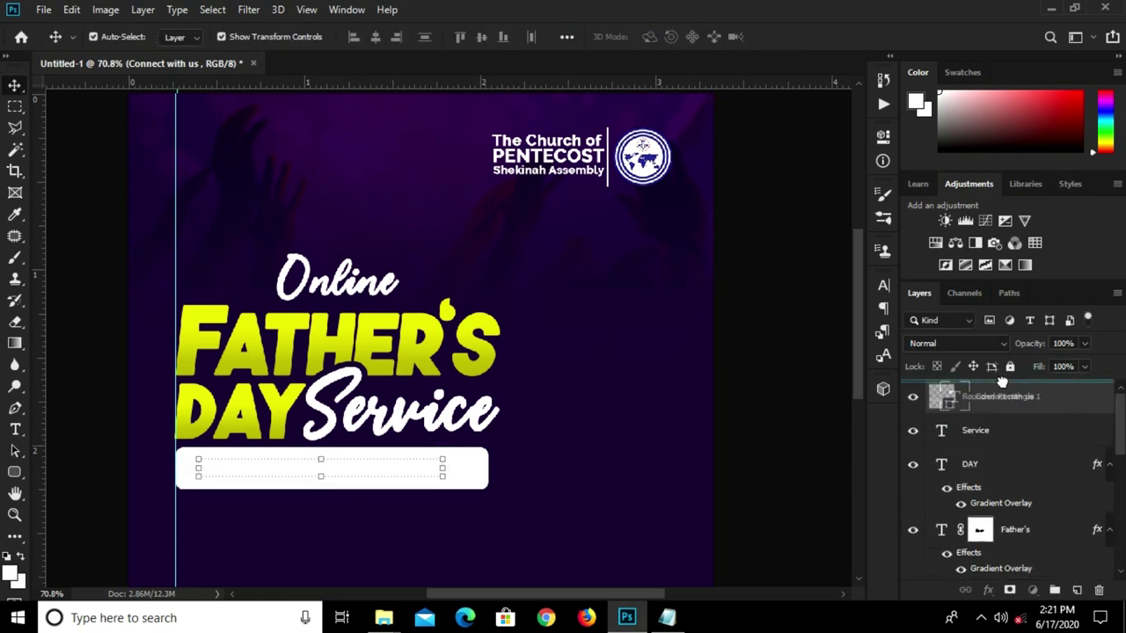
drag(1000, 369, 1004, 411)
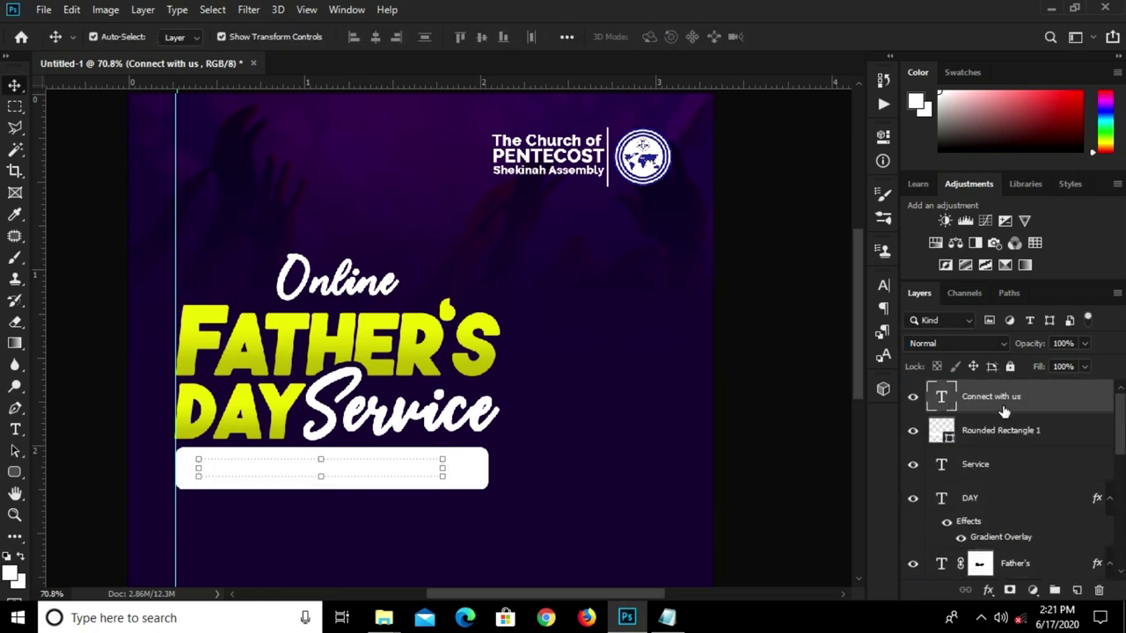
Color CONNECT WITH US dark purple sampled from the canvas, in the Black font style.
click(884, 286)
click(837, 381)
click(603, 533)
click(860, 224)
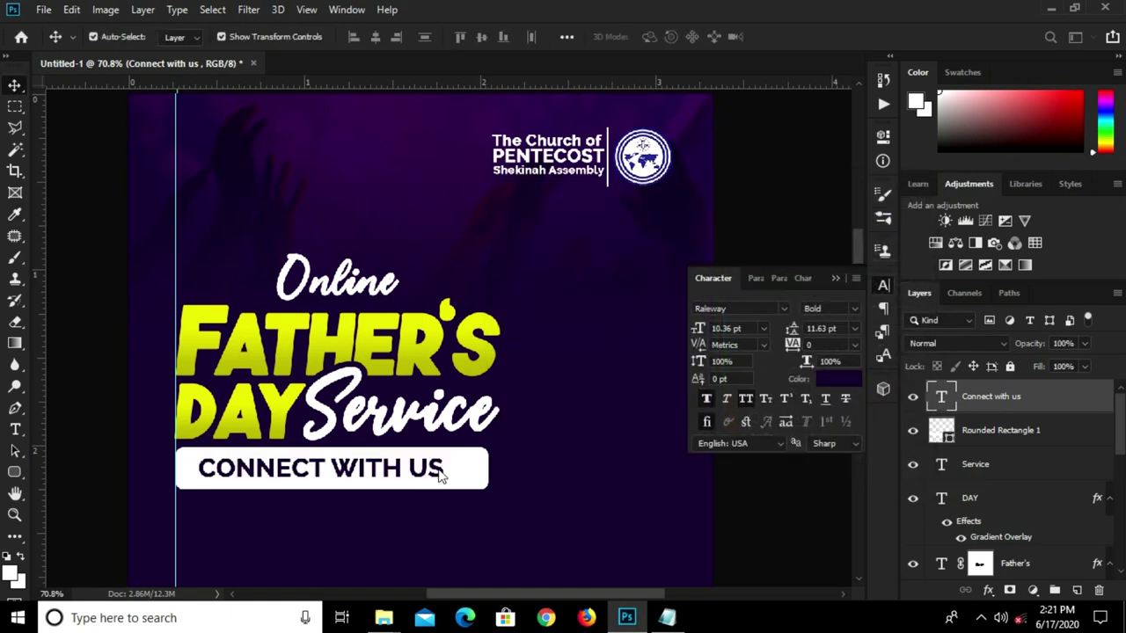
key(ctrl+t)
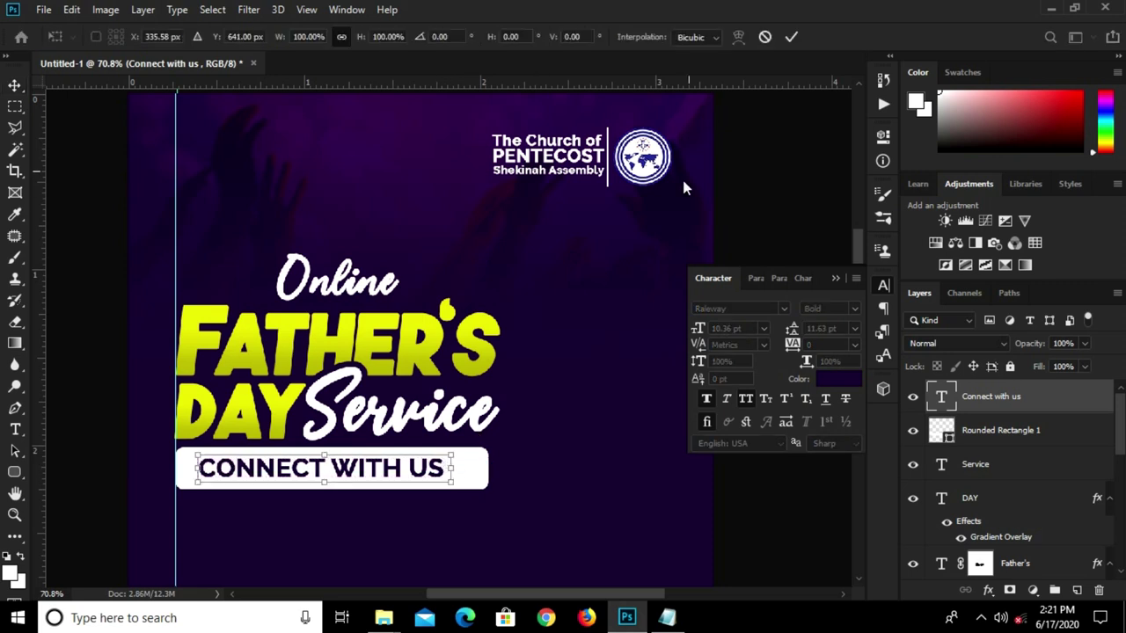
click(791, 38)
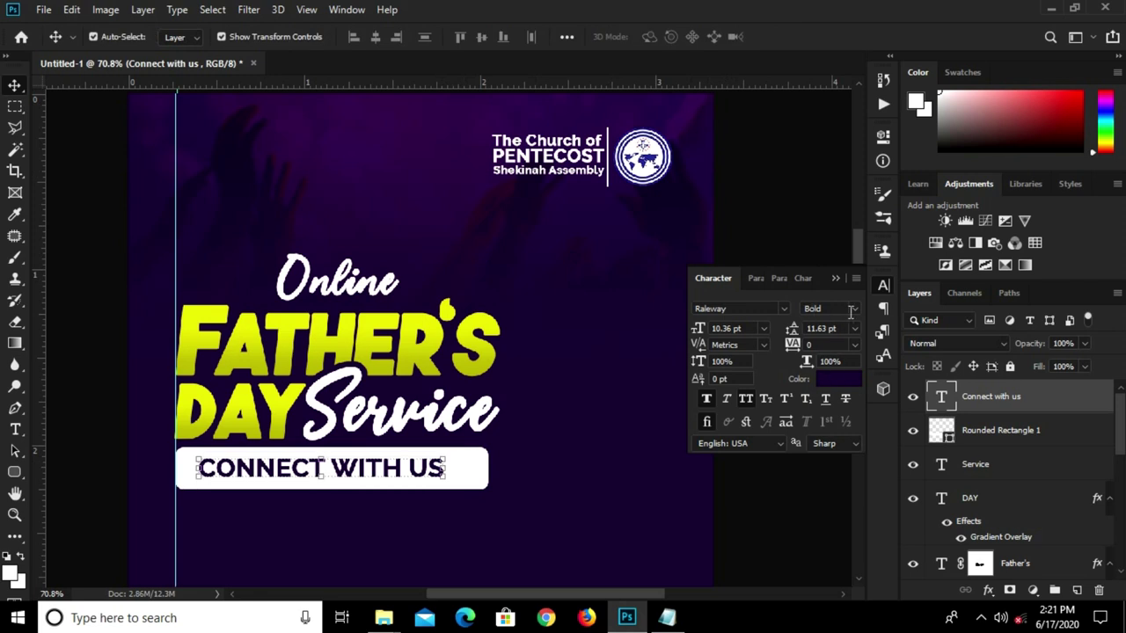
click(851, 309)
click(848, 536)
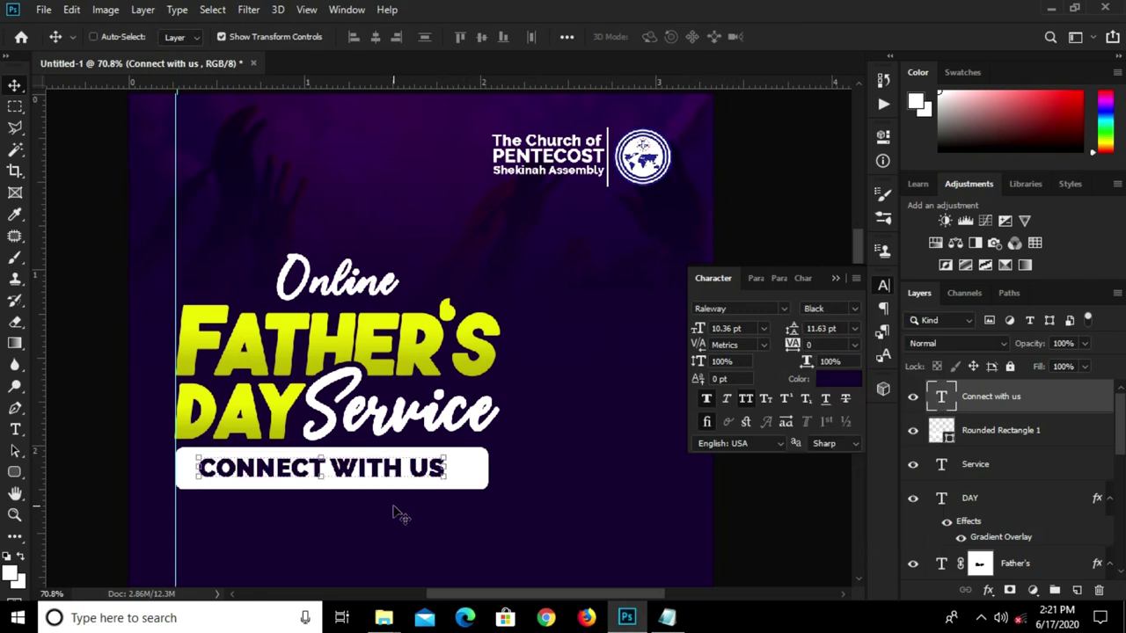
Stretch CONNECT WITH US to nearly fill the white rounded bar.
key(ctrl+t)
drag(451, 472, 487, 489)
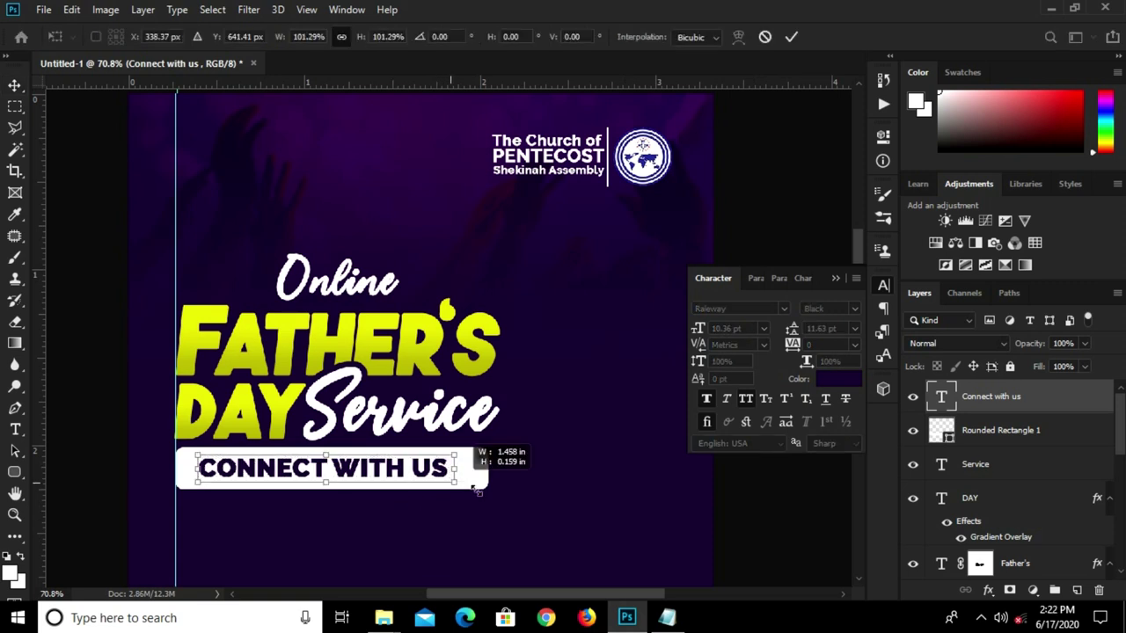
drag(197, 487, 179, 488)
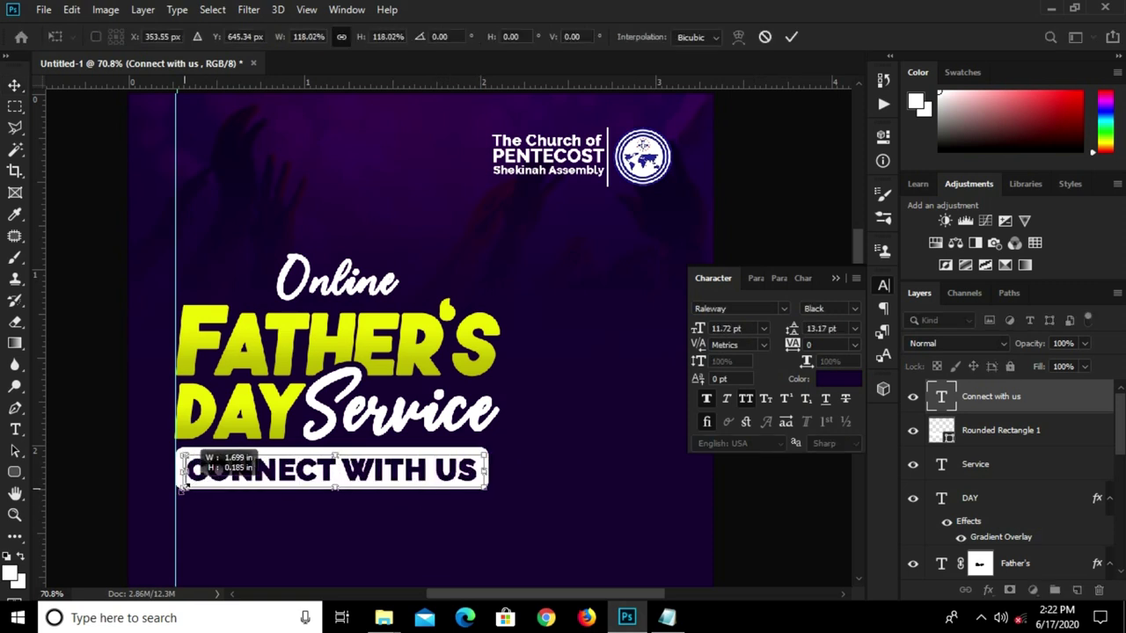
key(Return)
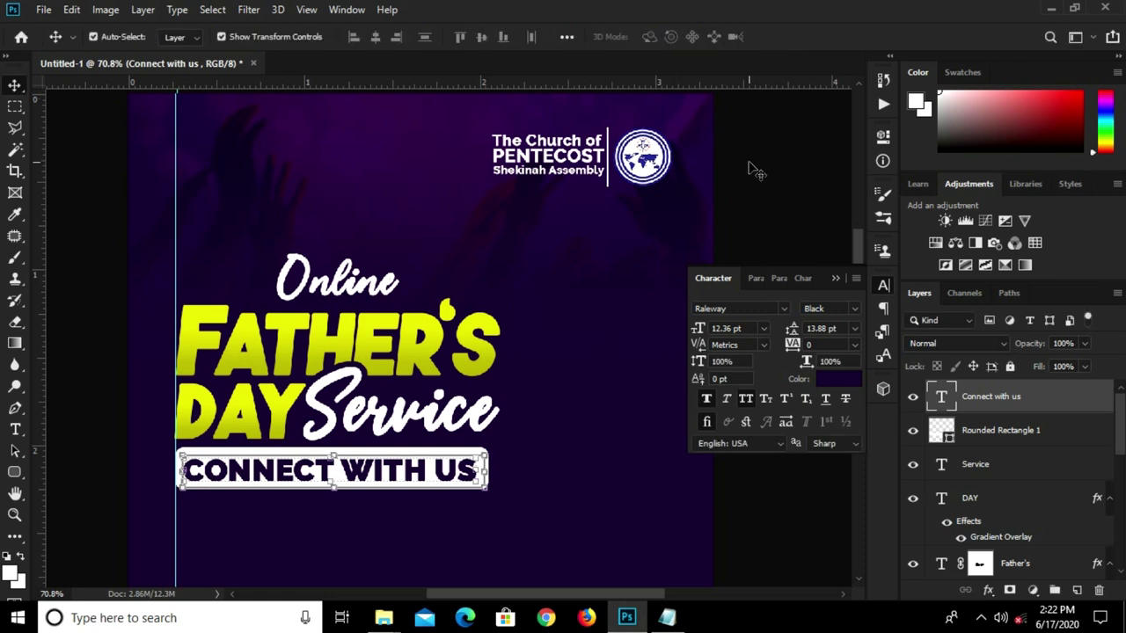
click(833, 280)
click(779, 285)
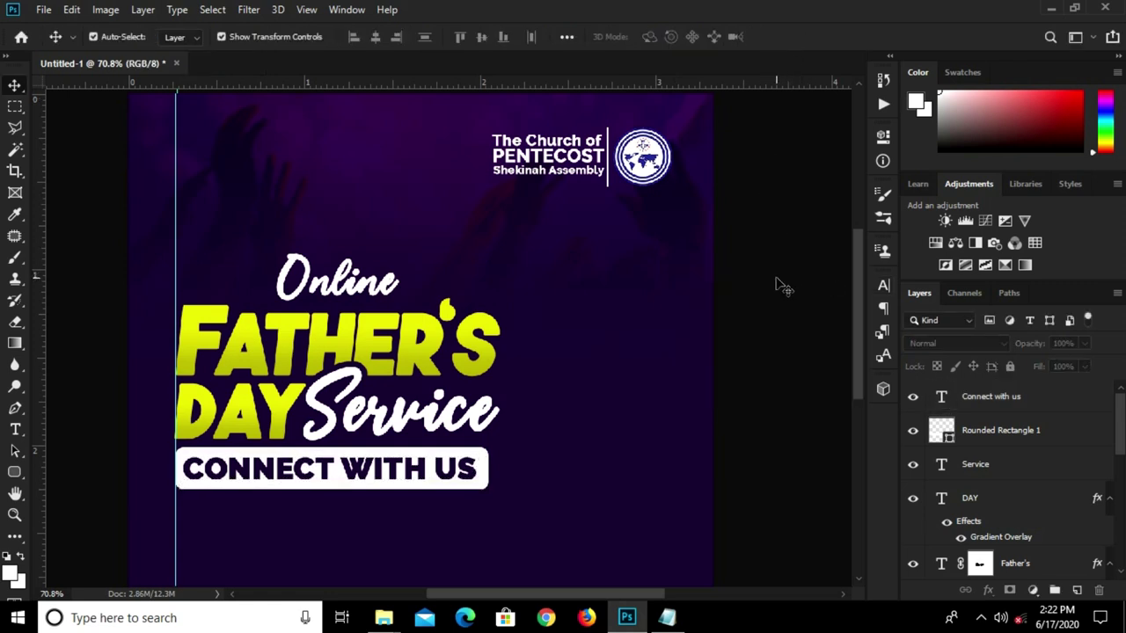
click(993, 406)
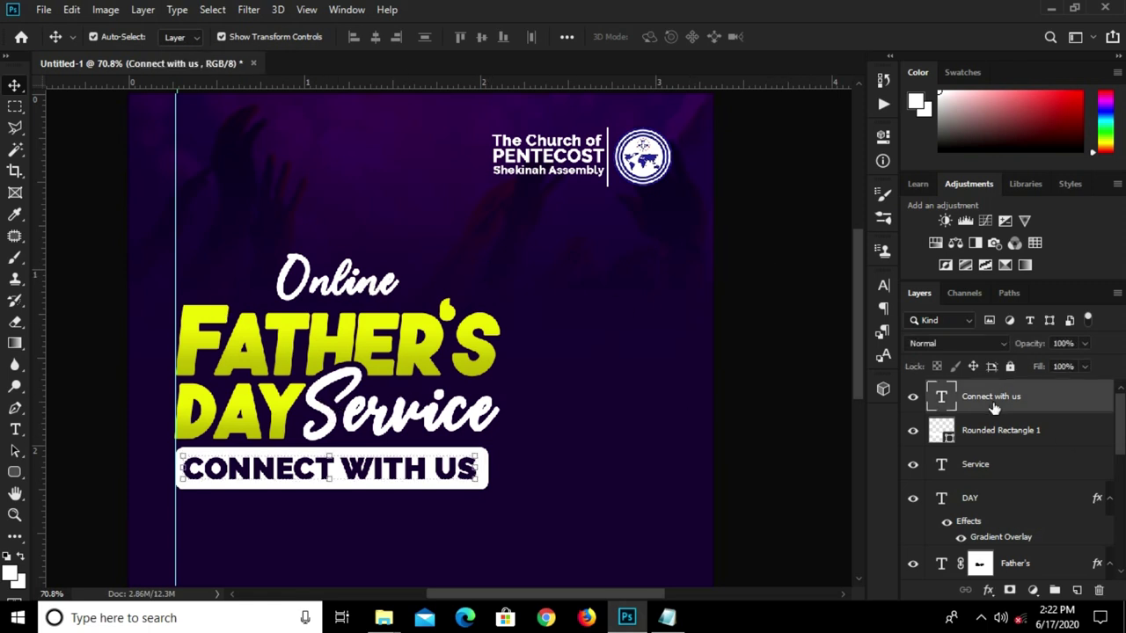
Group the Rounded Rectangle 1, Service, DAY, Father's and Online layers into Group 2.
shift+click(1005, 475)
scroll(1005, 475, down, 1)
scroll(1005, 475, down, 1)
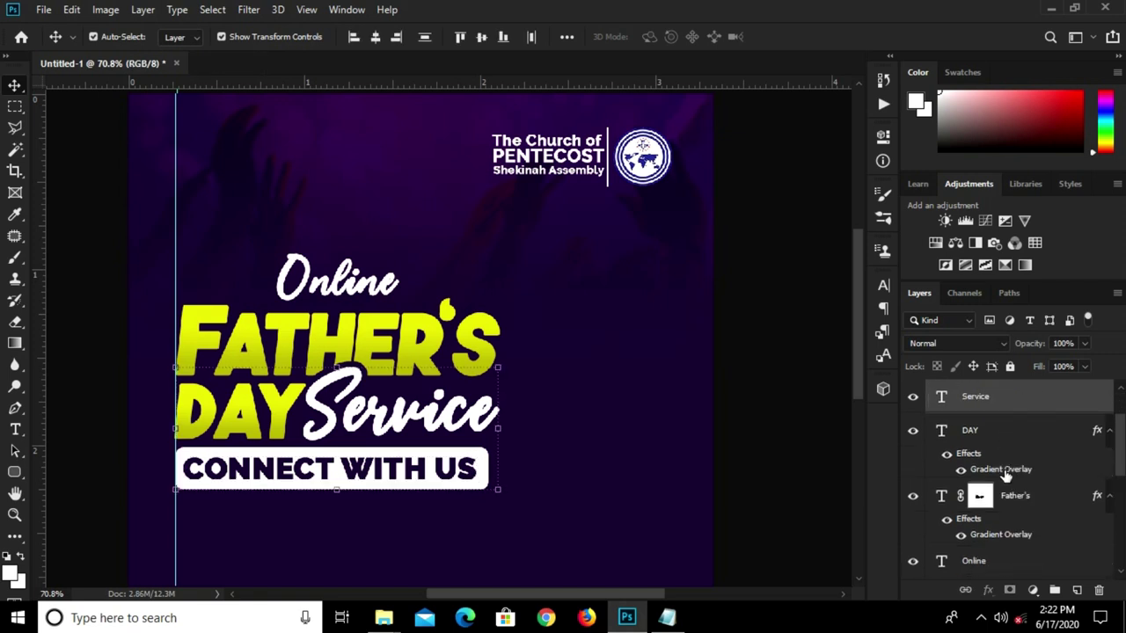
scroll(1005, 475, down, 2)
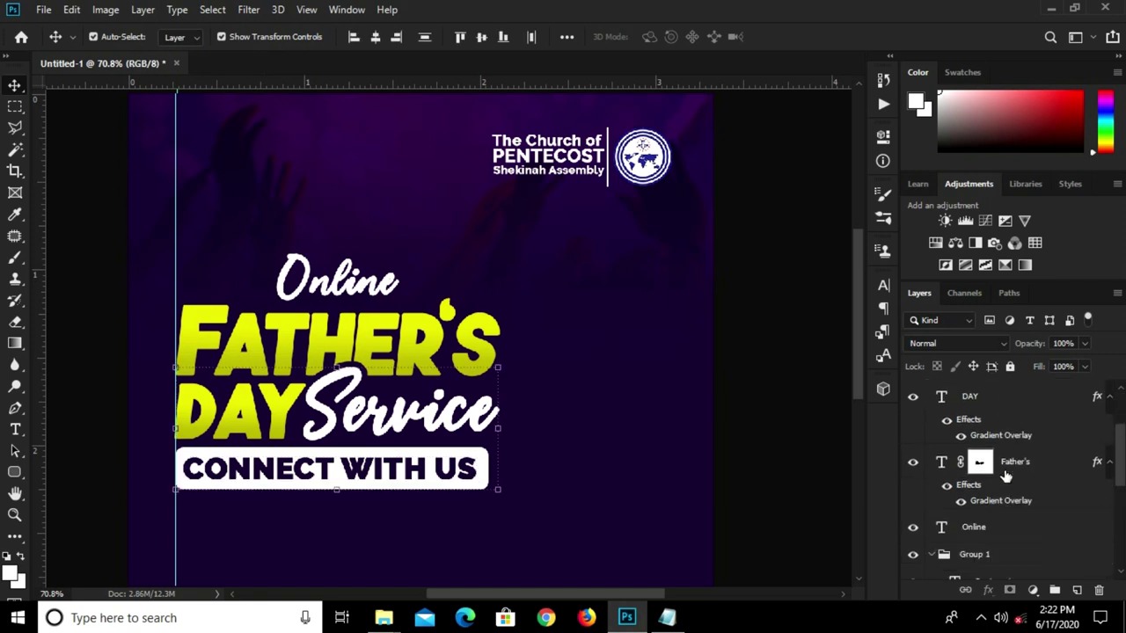
shift+click(1000, 531)
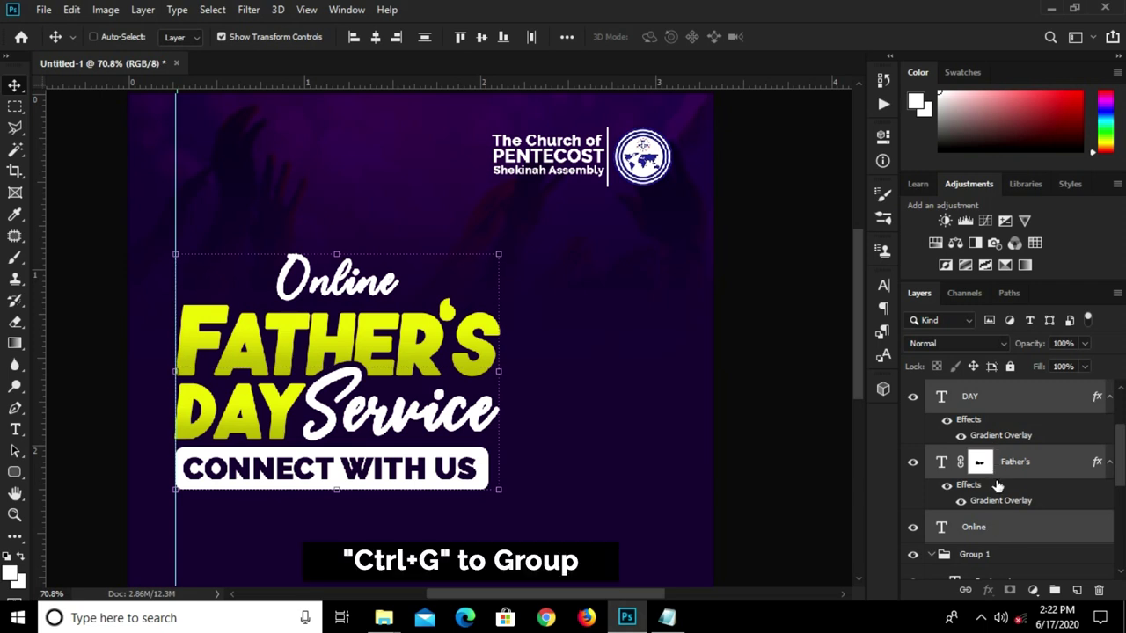
key(ctrl+g)
click(913, 390)
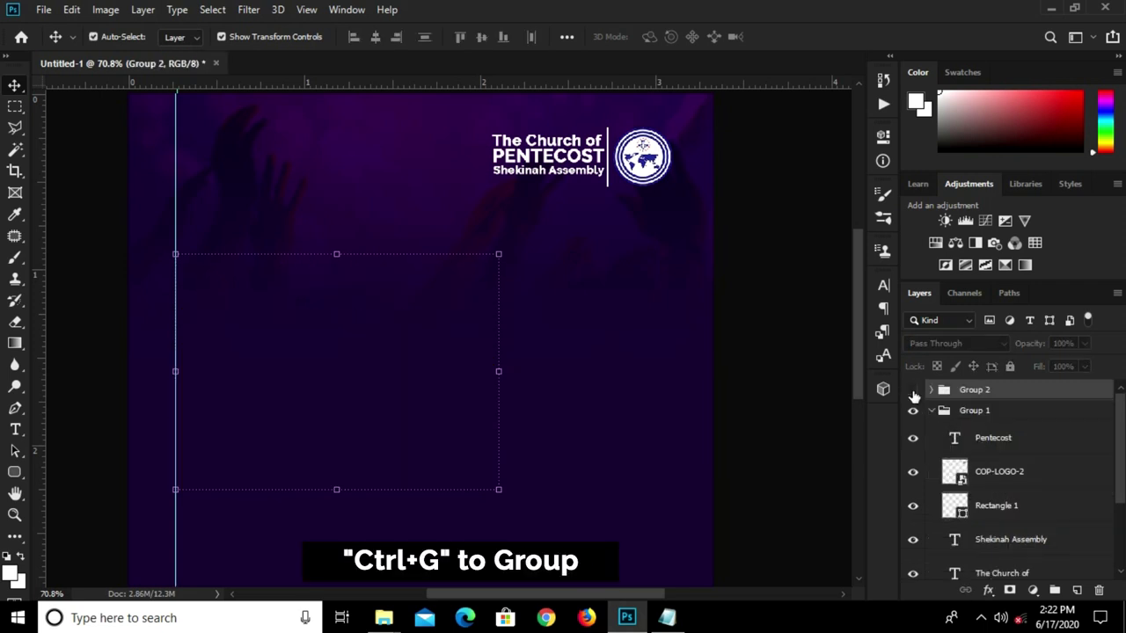
click(912, 391)
Scale Group 2 down to roughly 85% on the flyer's left side and commit it.
key(ctrl+t)
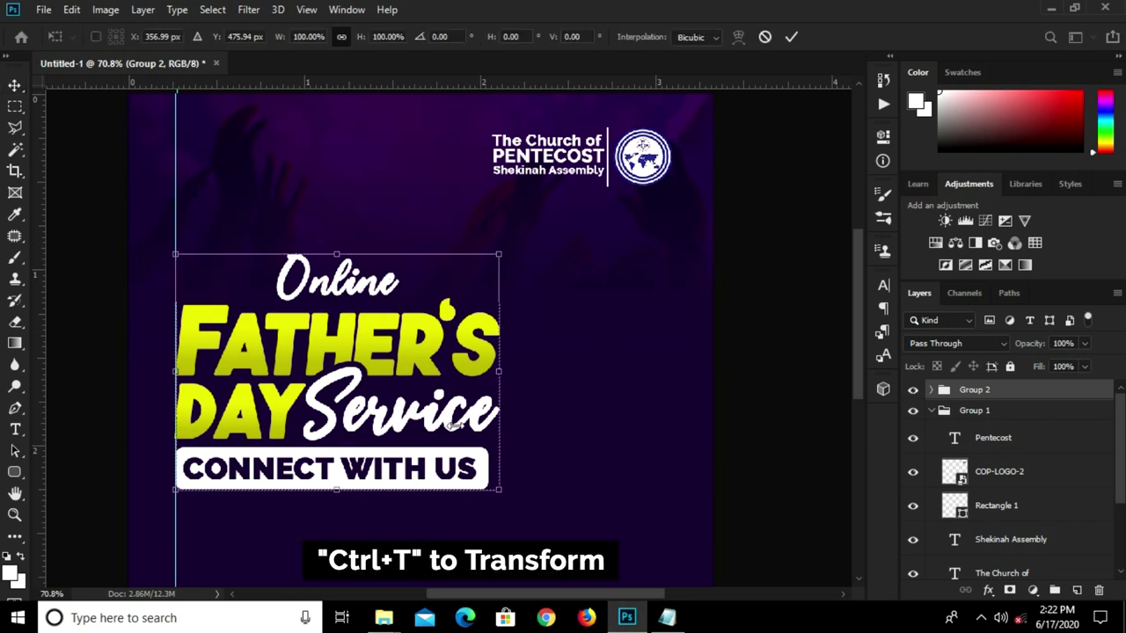
drag(497, 488, 440, 452)
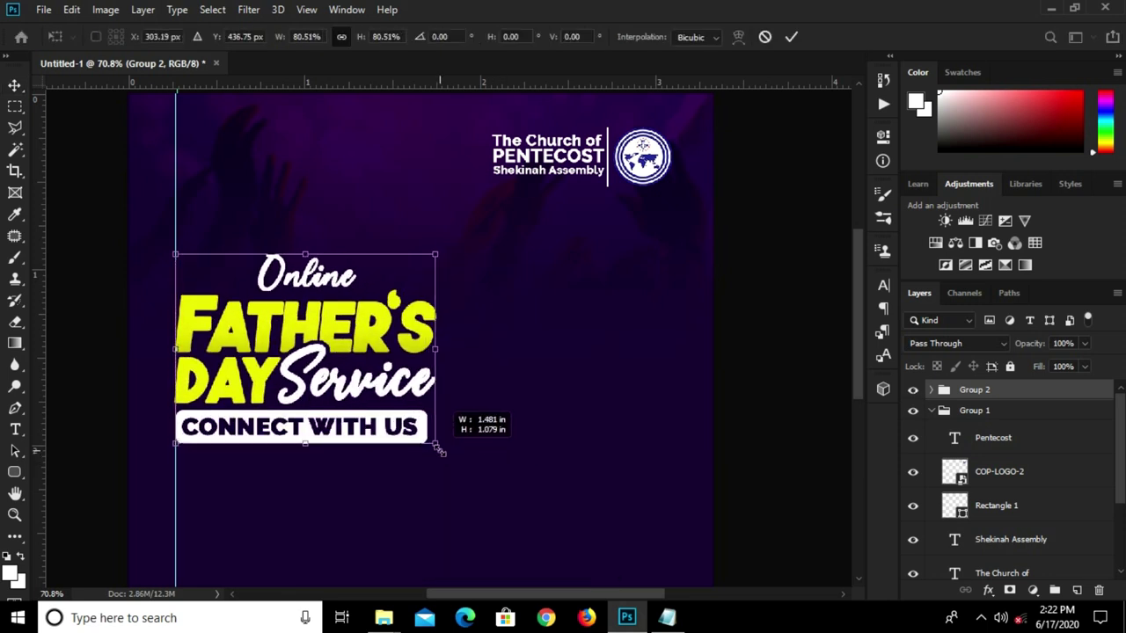
drag(440, 451, 460, 400)
scroll(460, 401, down, 2)
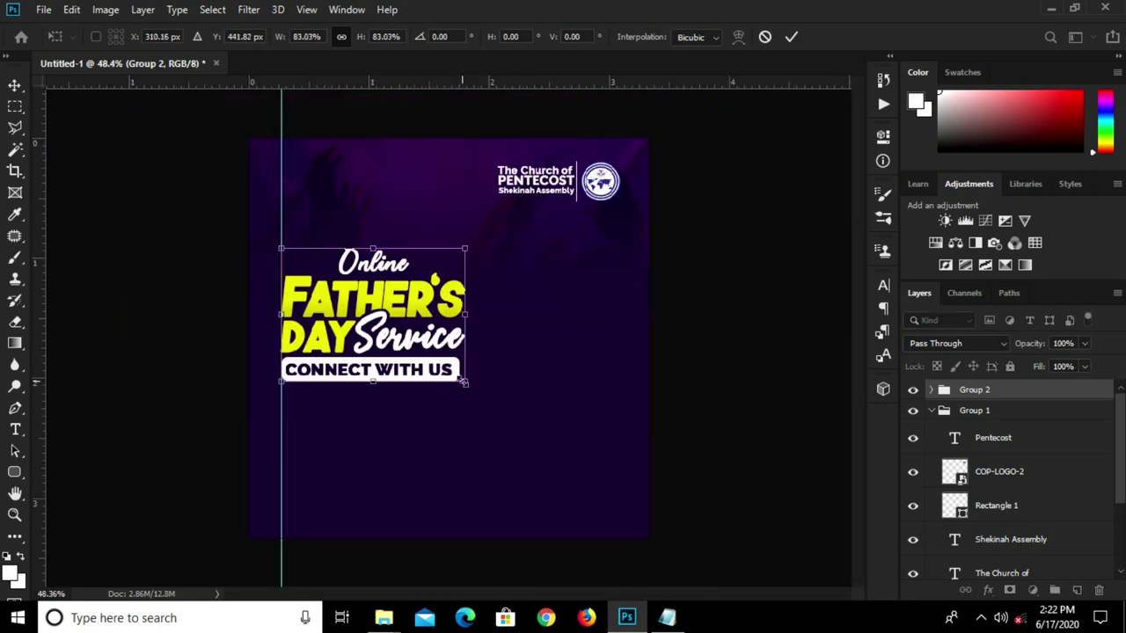
drag(464, 384, 467, 386)
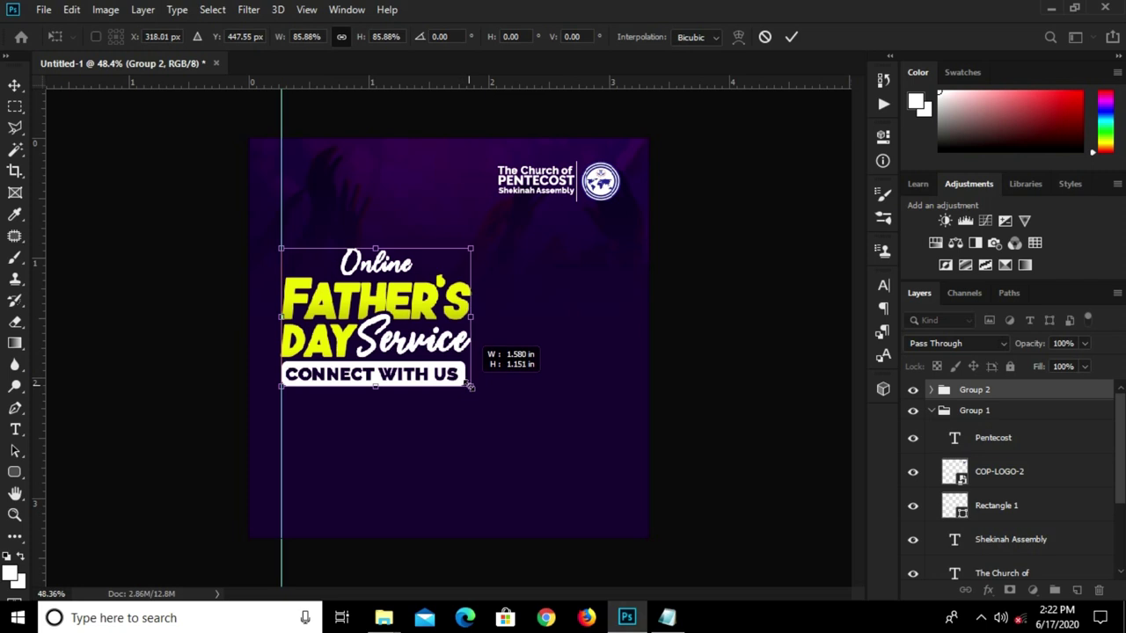
drag(467, 385, 464, 383)
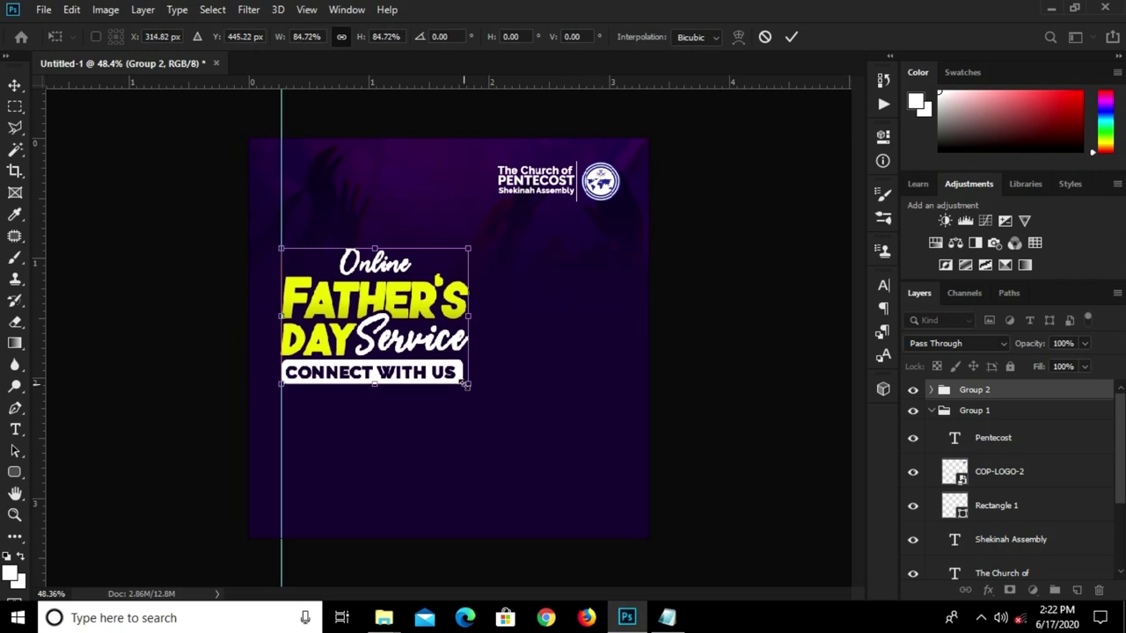
click(787, 39)
scroll(421, 350, up, 1)
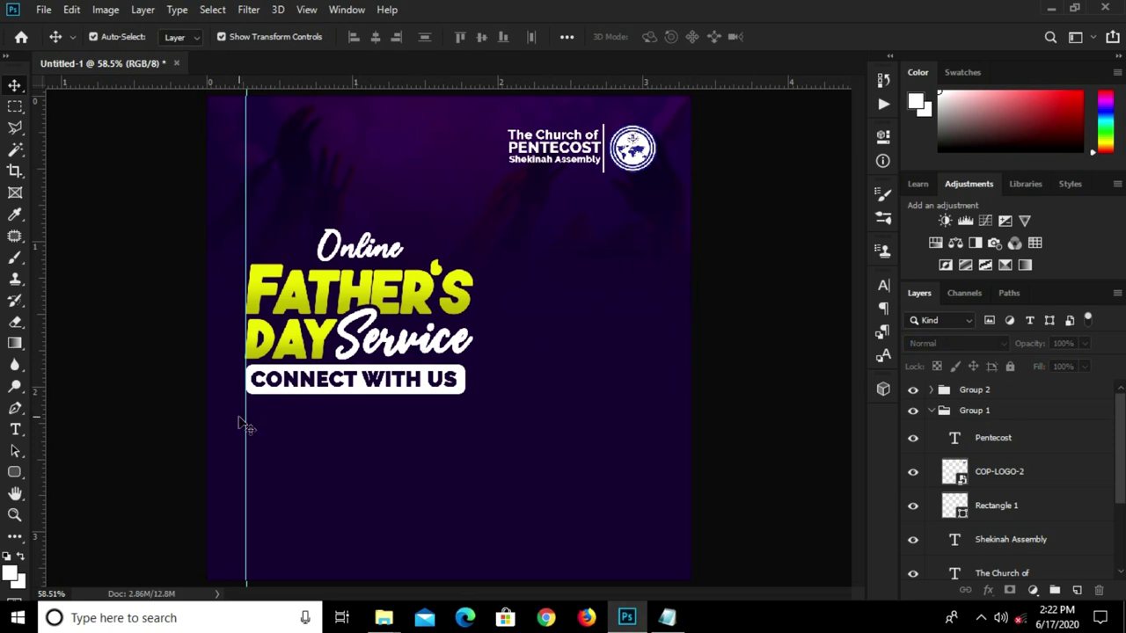
Place the zoom image as an embedded layer on the flyer.
click(43, 9)
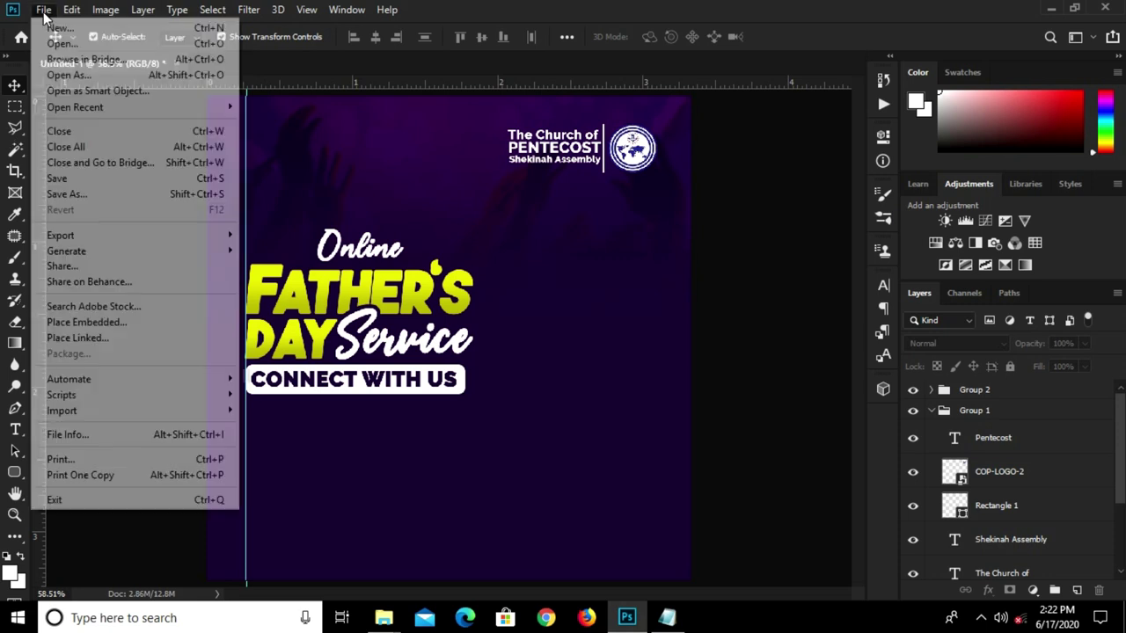
click(86, 325)
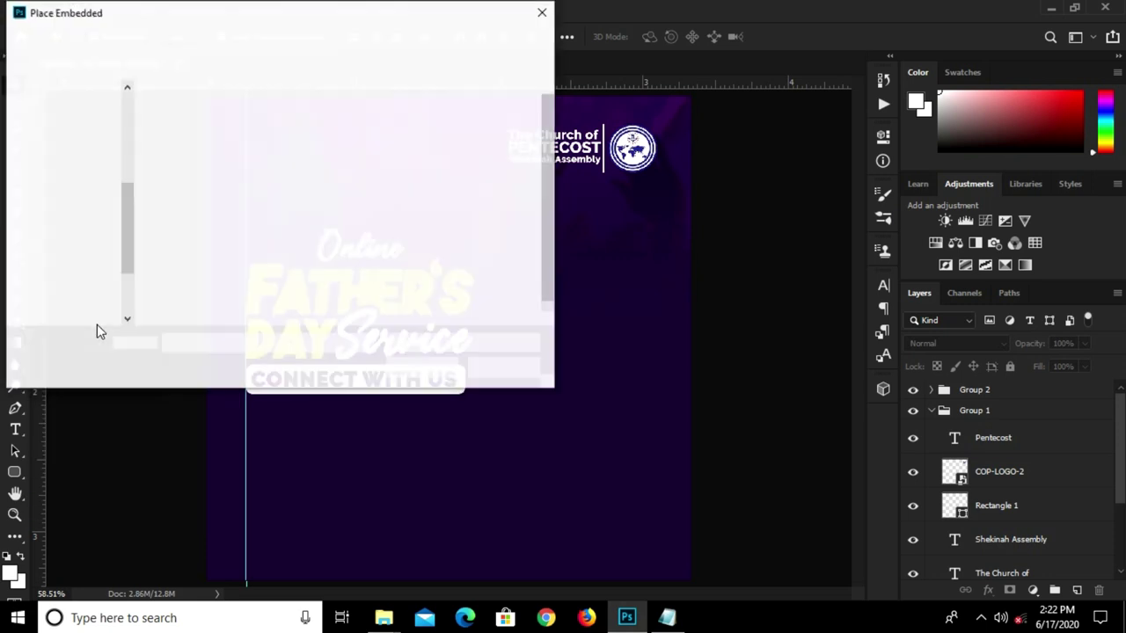
scroll(349, 205, down, 1)
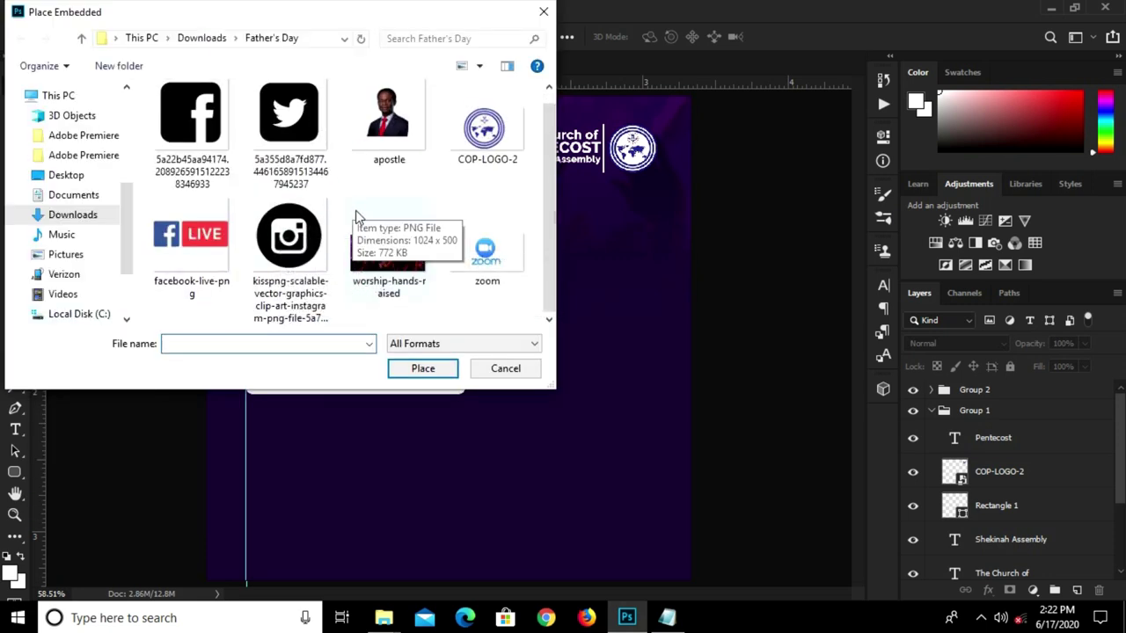
click(486, 255)
click(422, 369)
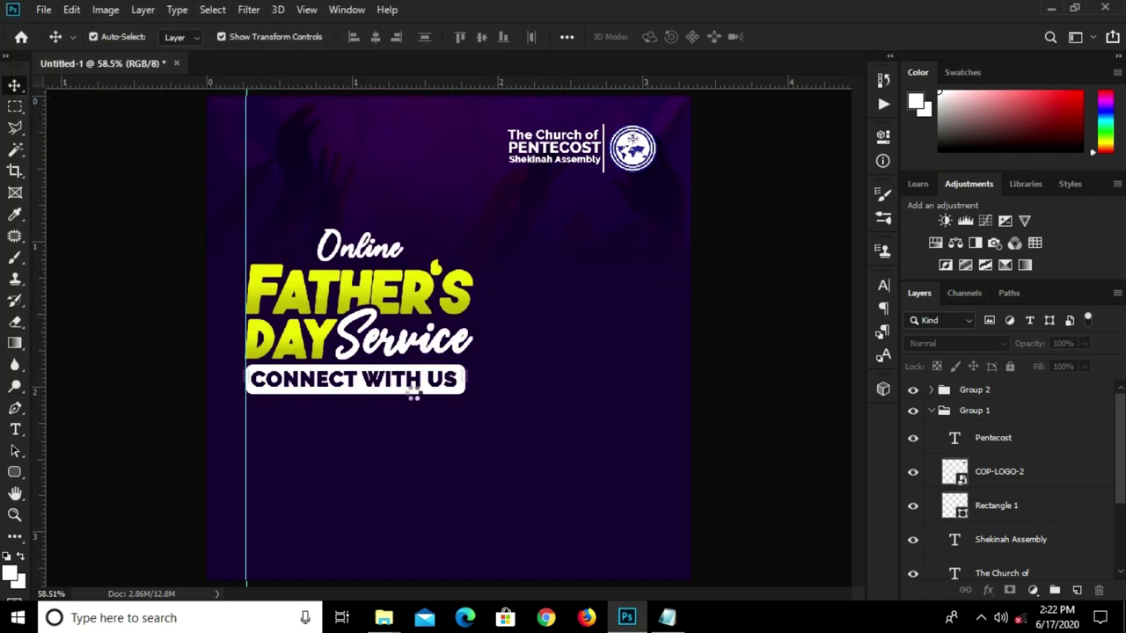
click(631, 37)
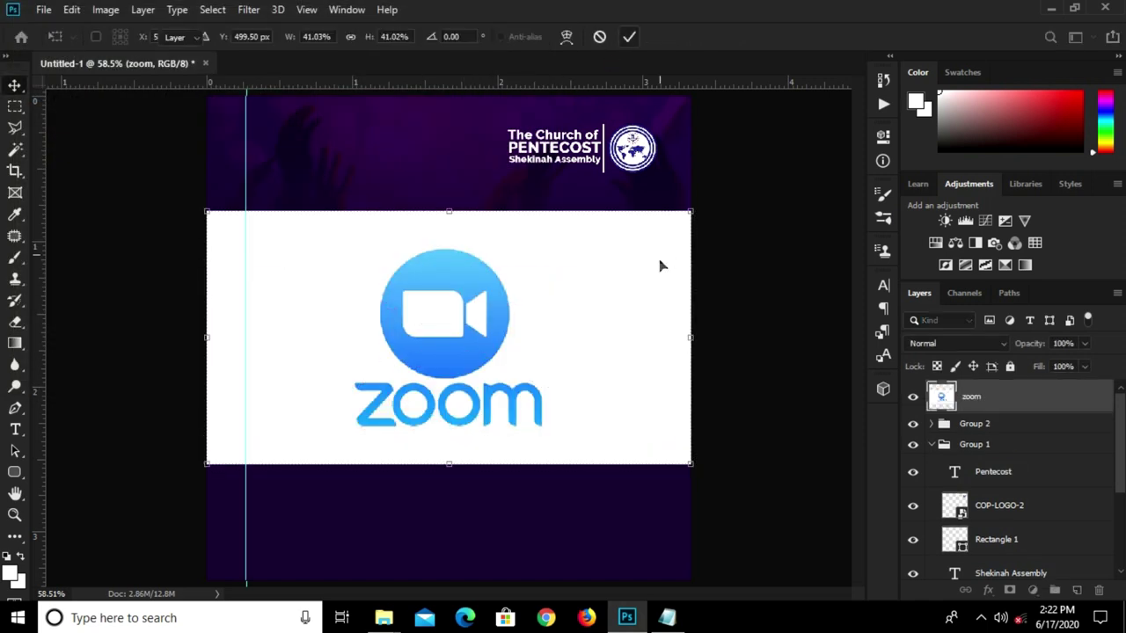
Shrink the zoom image to a small logo below the CONNECT WITH US caption.
key(ctrl+t)
mouse_move(692, 210)
mouse_down()
mouse_move(259, 444)
mouse_move(269, 420)
mouse_up()
key(Return)
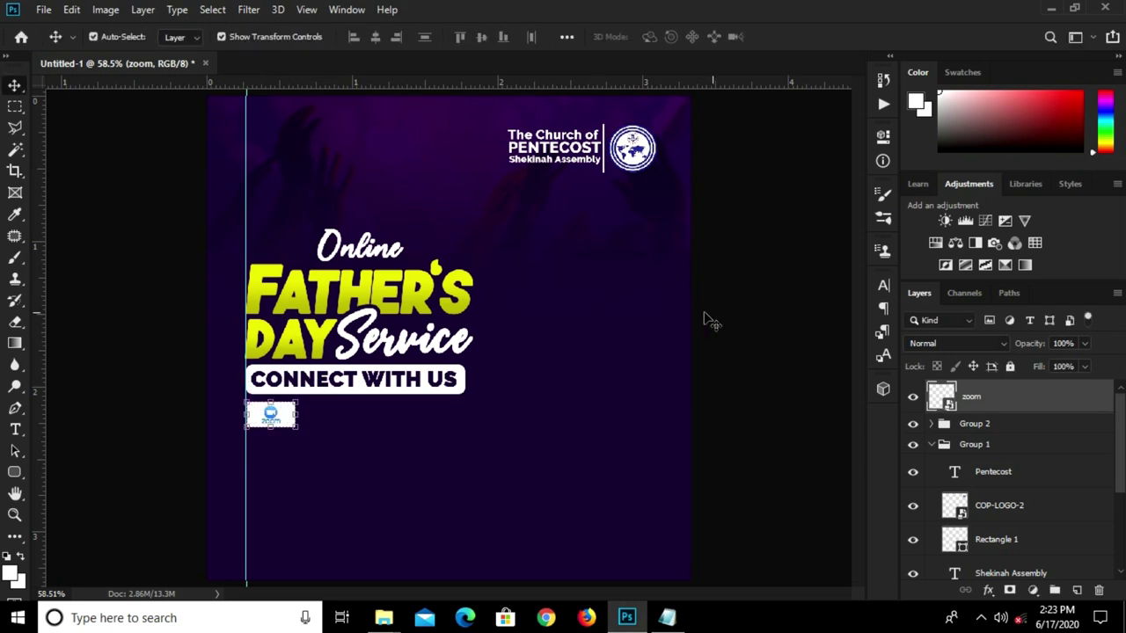
click(734, 387)
click(683, 621)
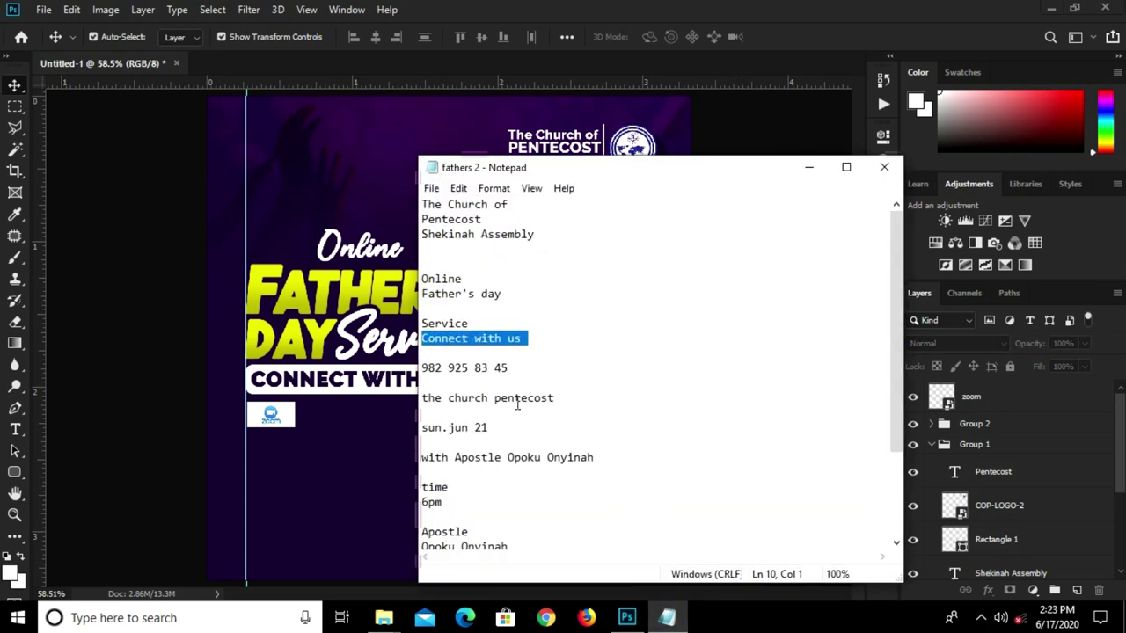
Copy the phone number line from the fathers 2 notes.
drag(517, 368, 422, 368)
right_click(454, 370)
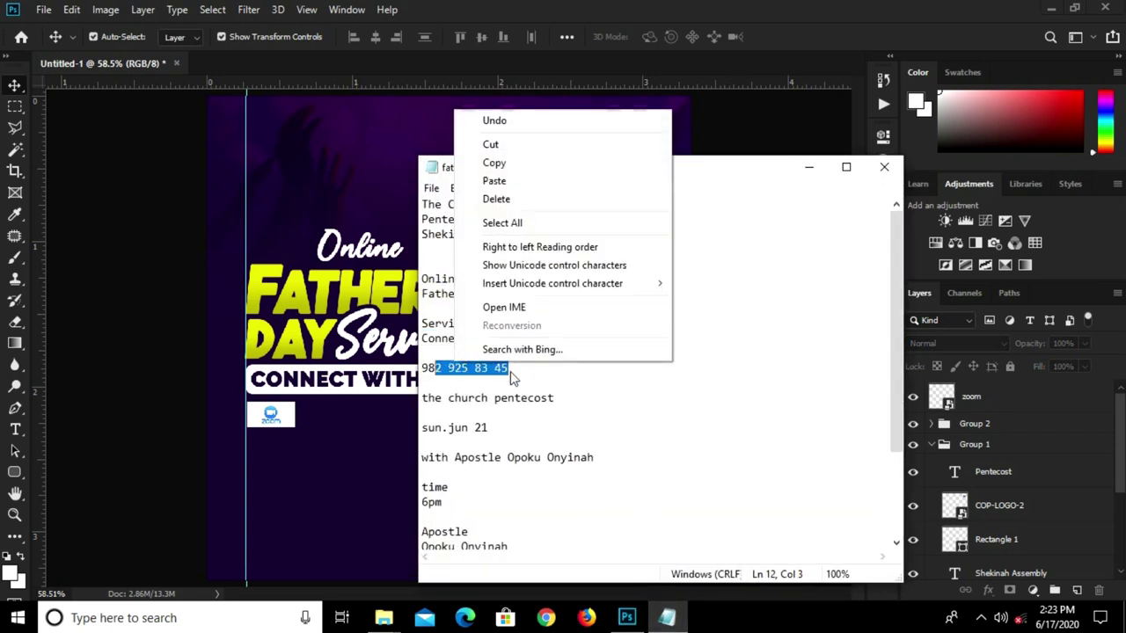
click(513, 370)
drag(421, 381, 421, 371)
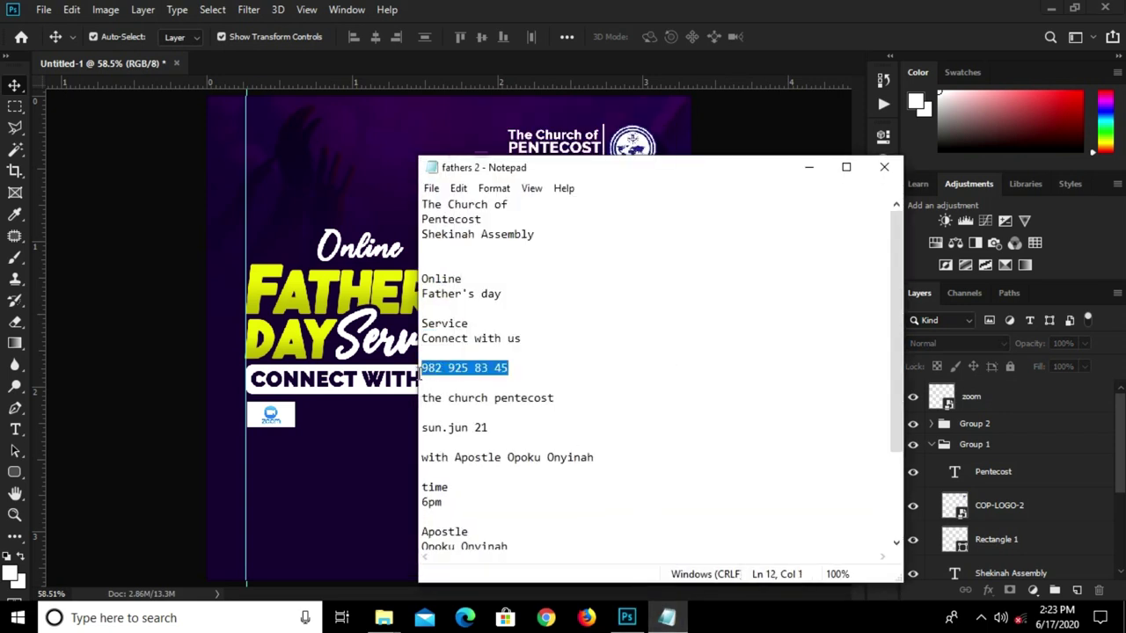
right_click(426, 374)
click(477, 173)
click(336, 466)
Add the phone number as near-white text beside the zoom logo.
key(t)
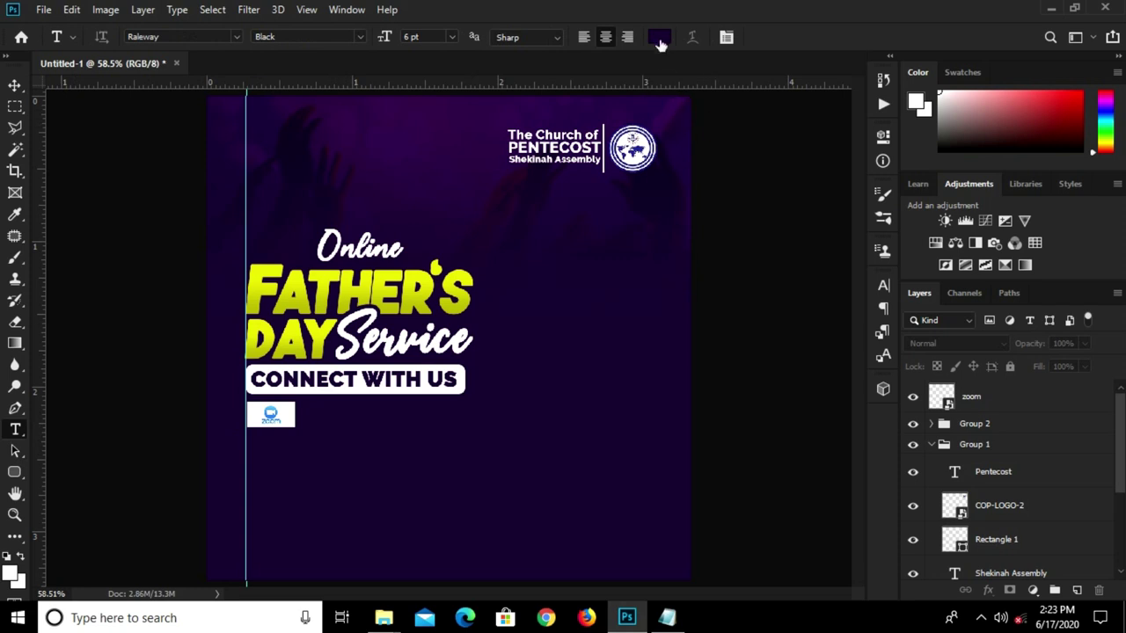
click(661, 37)
click(525, 227)
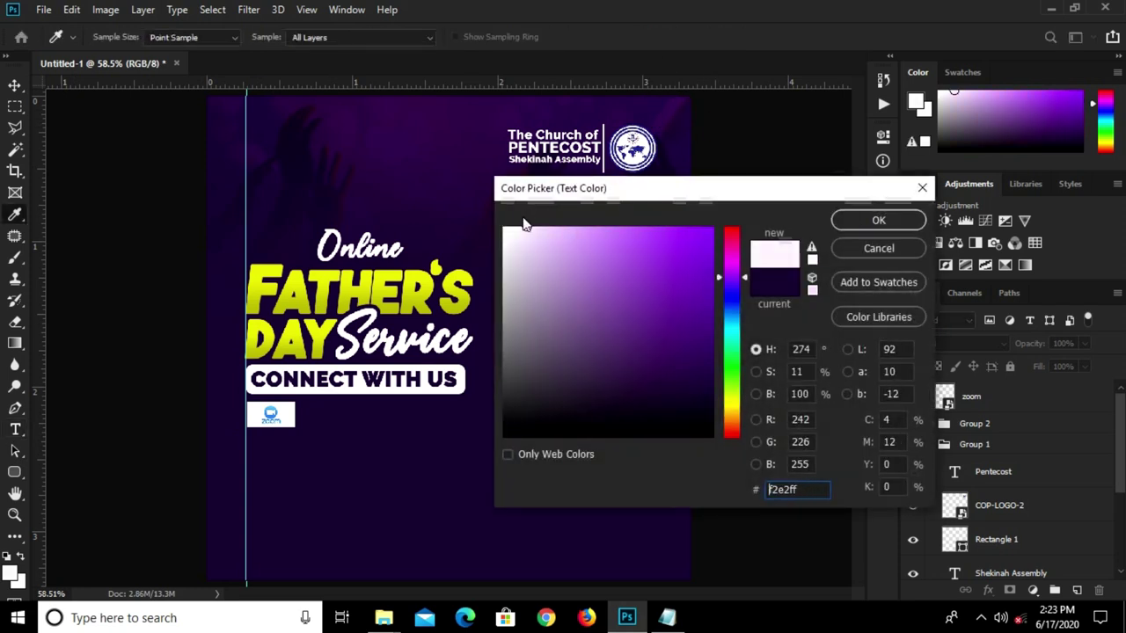
drag(524, 223, 505, 229)
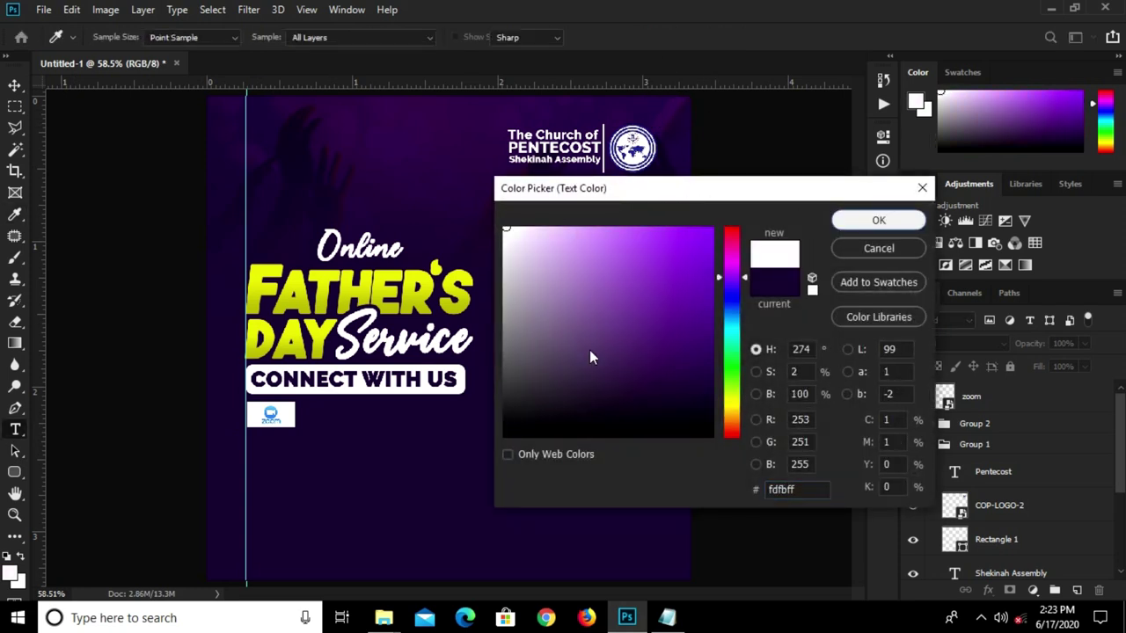
key(Return)
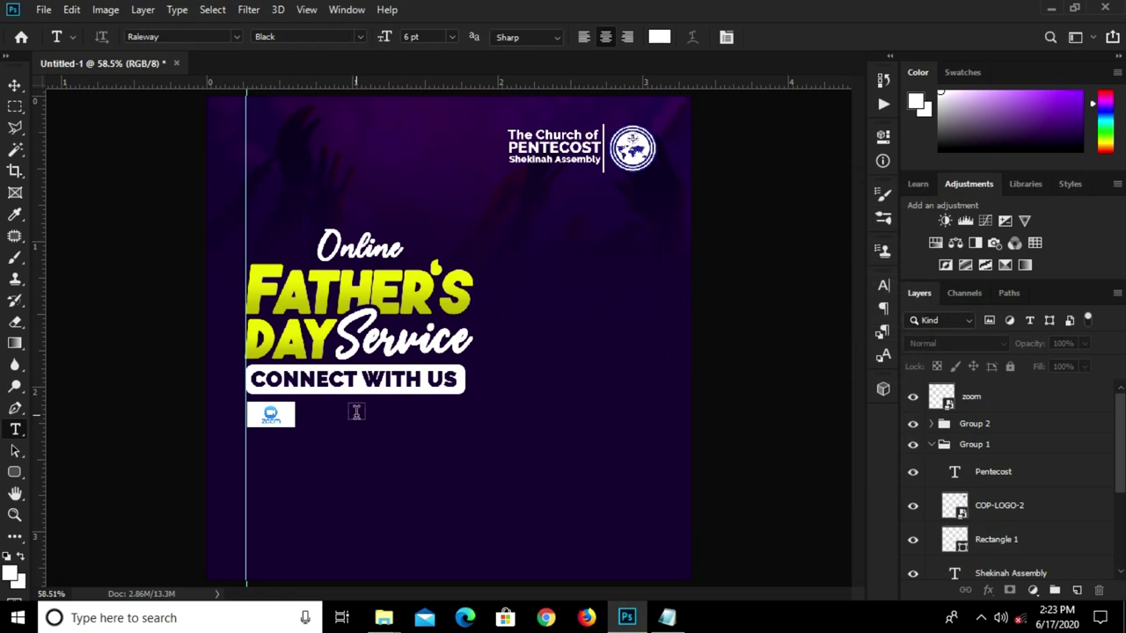
click(356, 412)
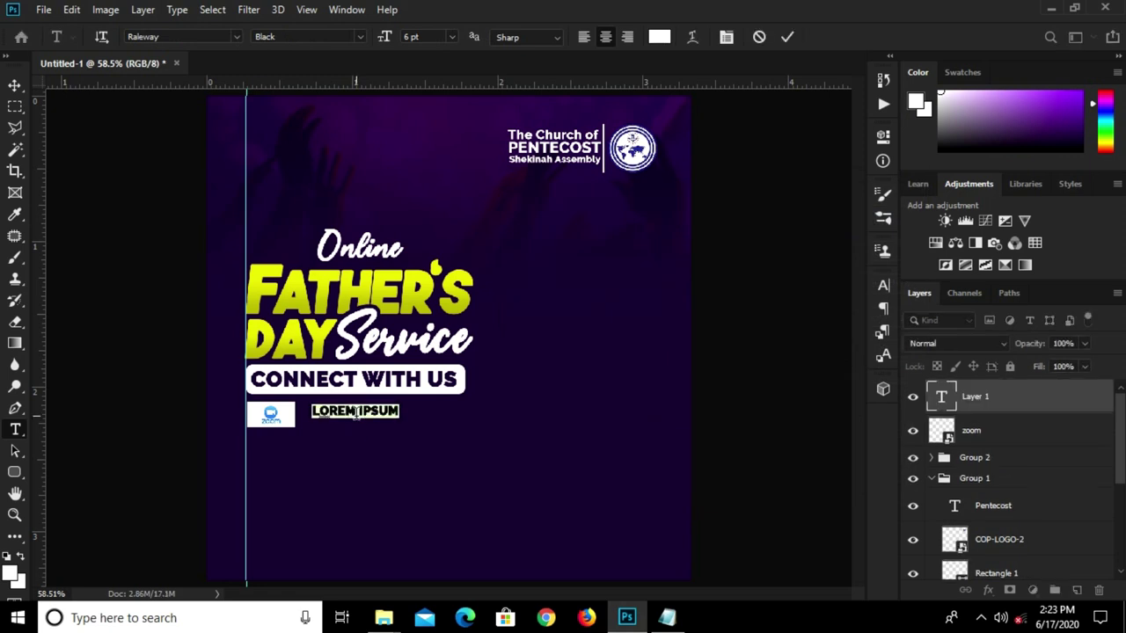
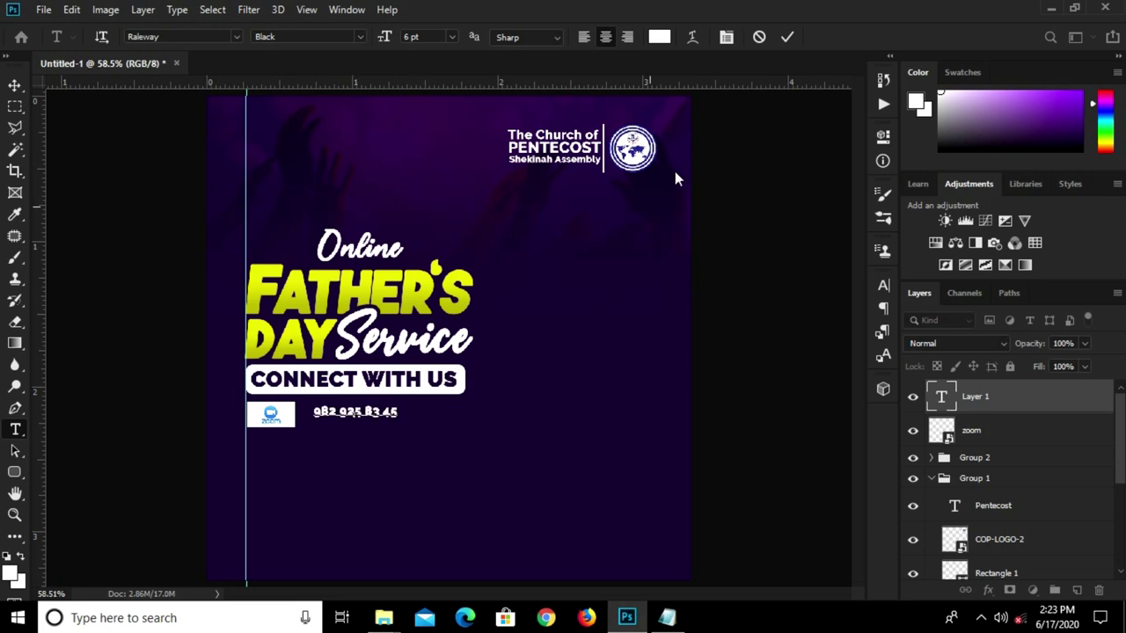
key(ctrl+Return)
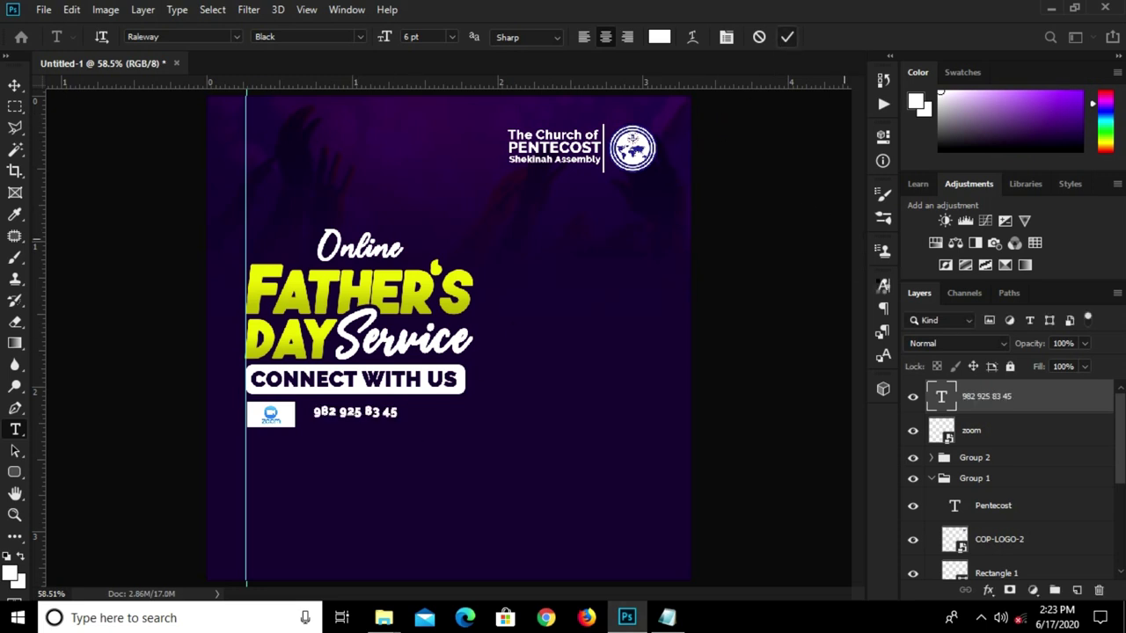
Set the phone number text to Avalon Regular at 12 pt.
click(883, 285)
click(737, 309)
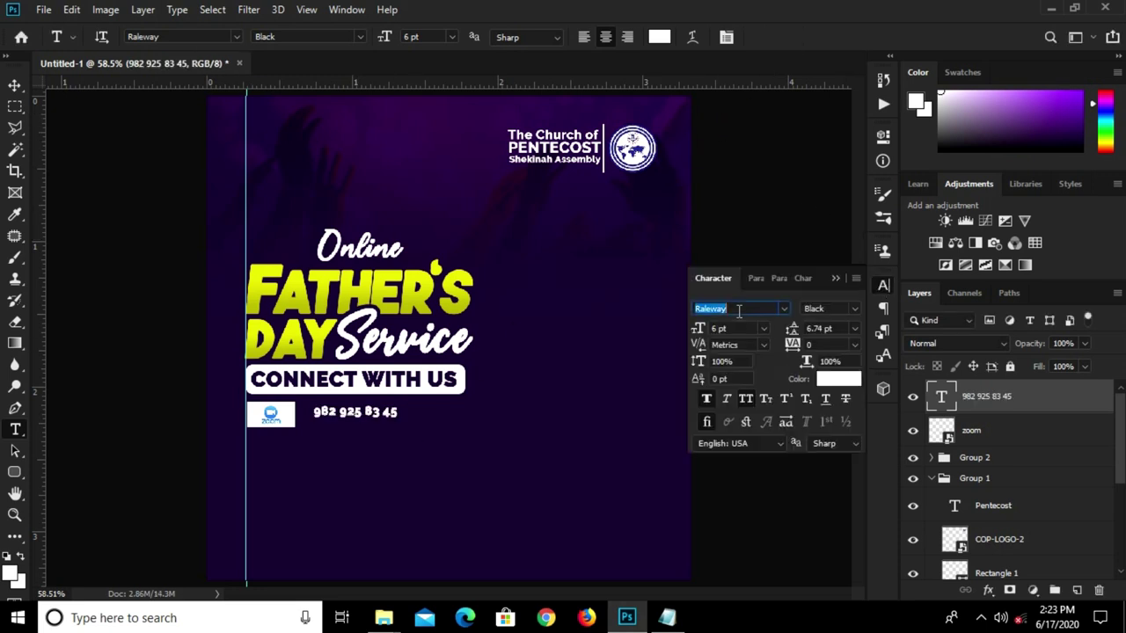
text(avalon)
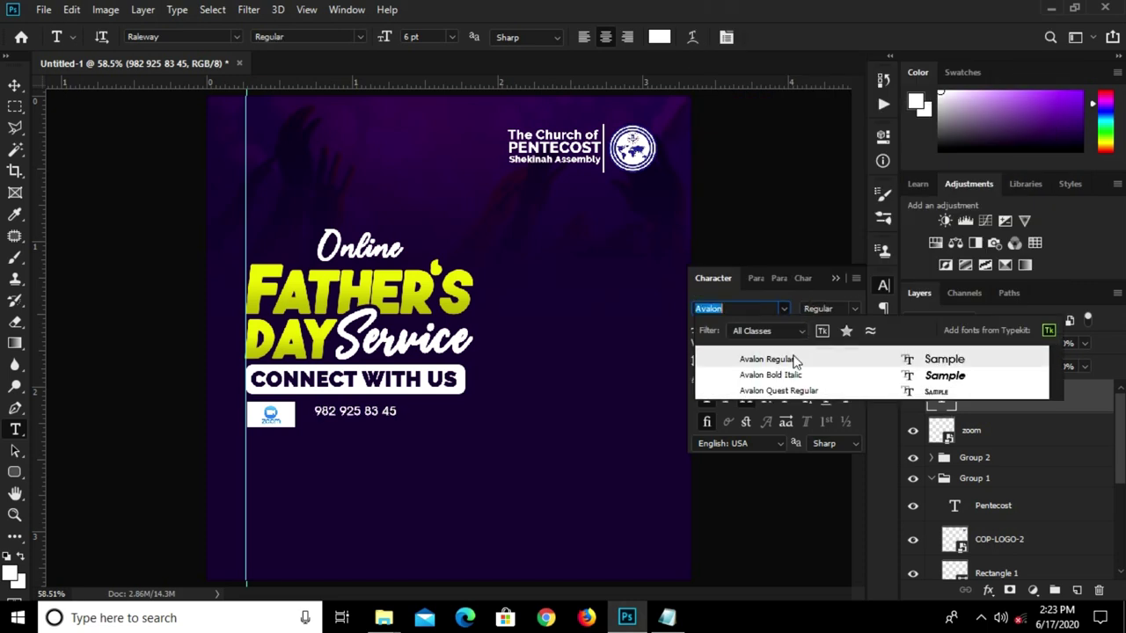
click(792, 358)
click(733, 328)
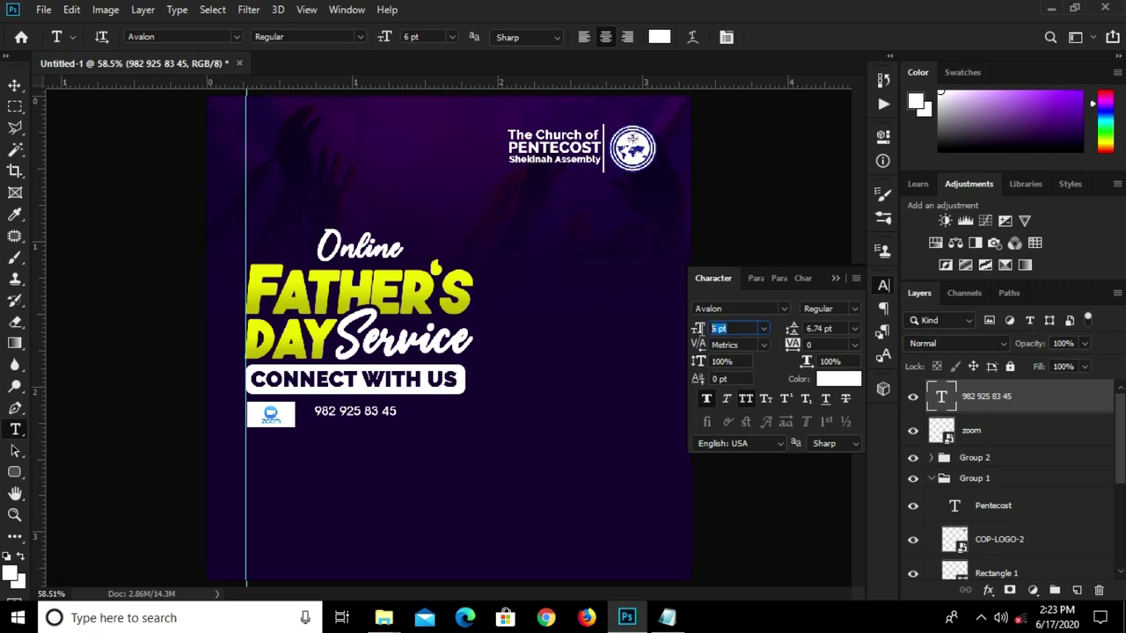
text(12)
key(Return)
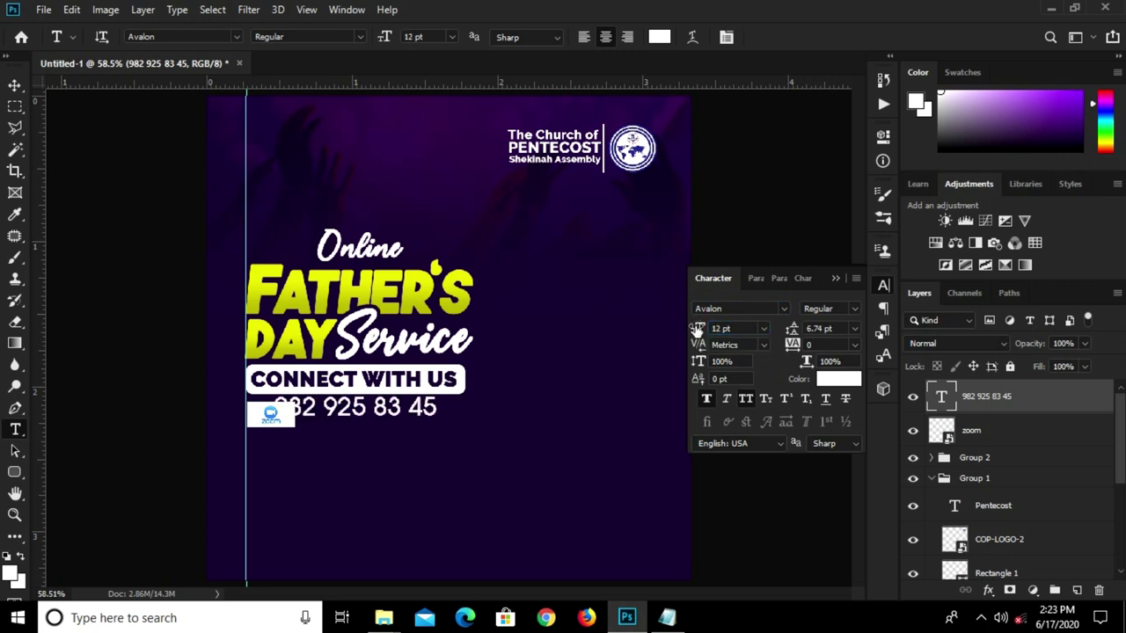
click(836, 278)
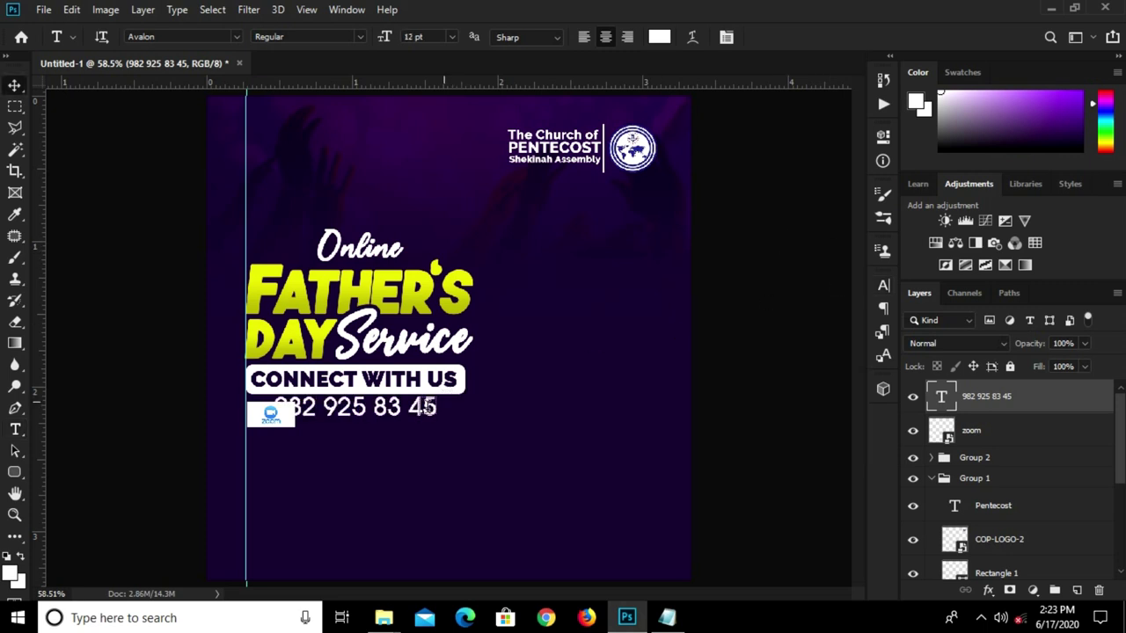
Move the phone number into line beside the zoom logo.
key(v)
drag(371, 409, 399, 421)
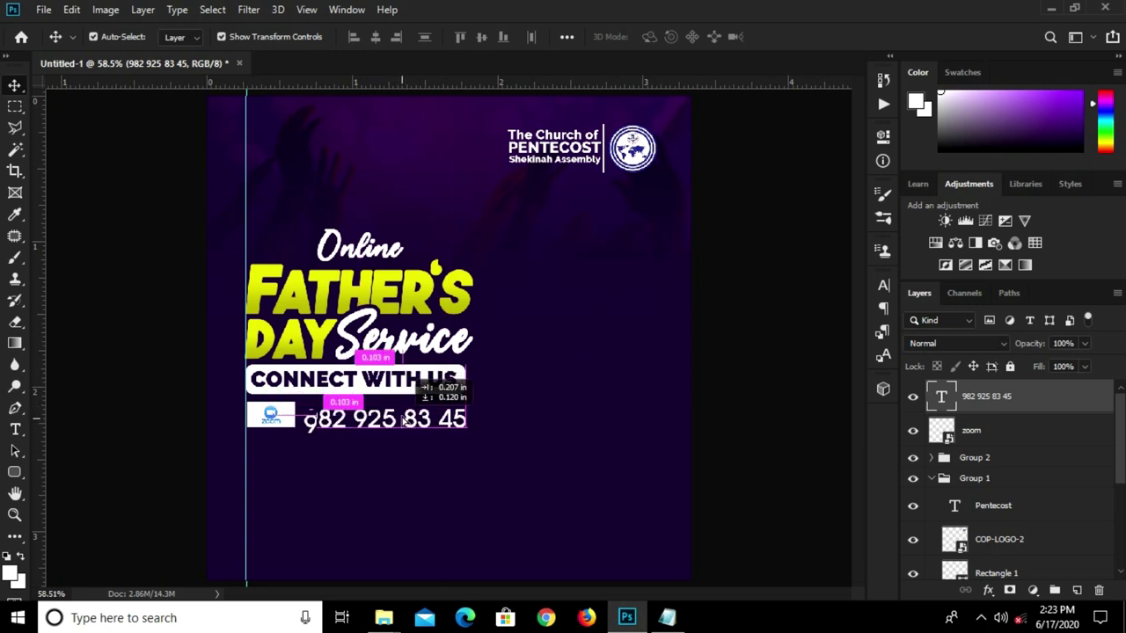
drag(398, 421, 394, 417)
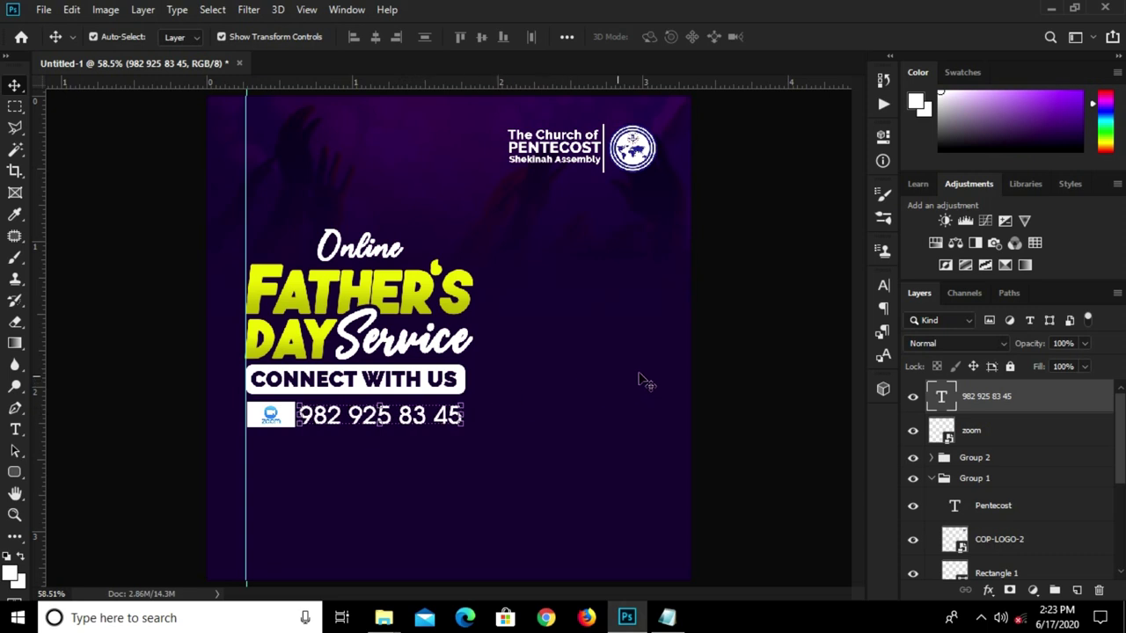
click(525, 334)
Place the facebook-live image as an embedded layer and shrink it.
click(43, 10)
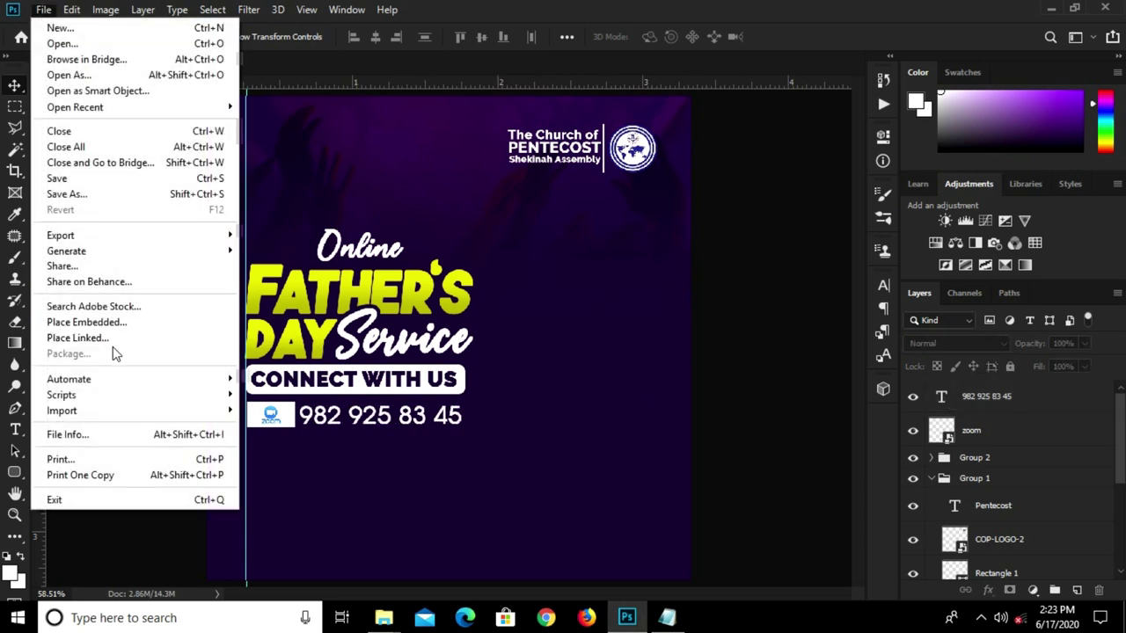
click(117, 320)
click(191, 244)
click(411, 368)
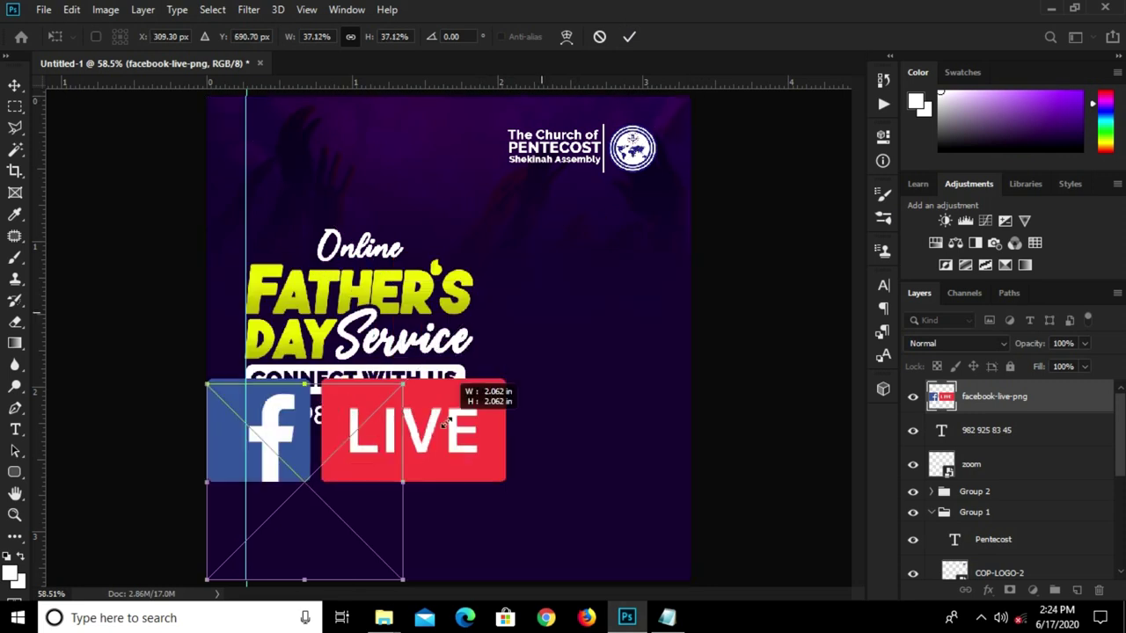
drag(692, 95, 389, 398)
click(628, 37)
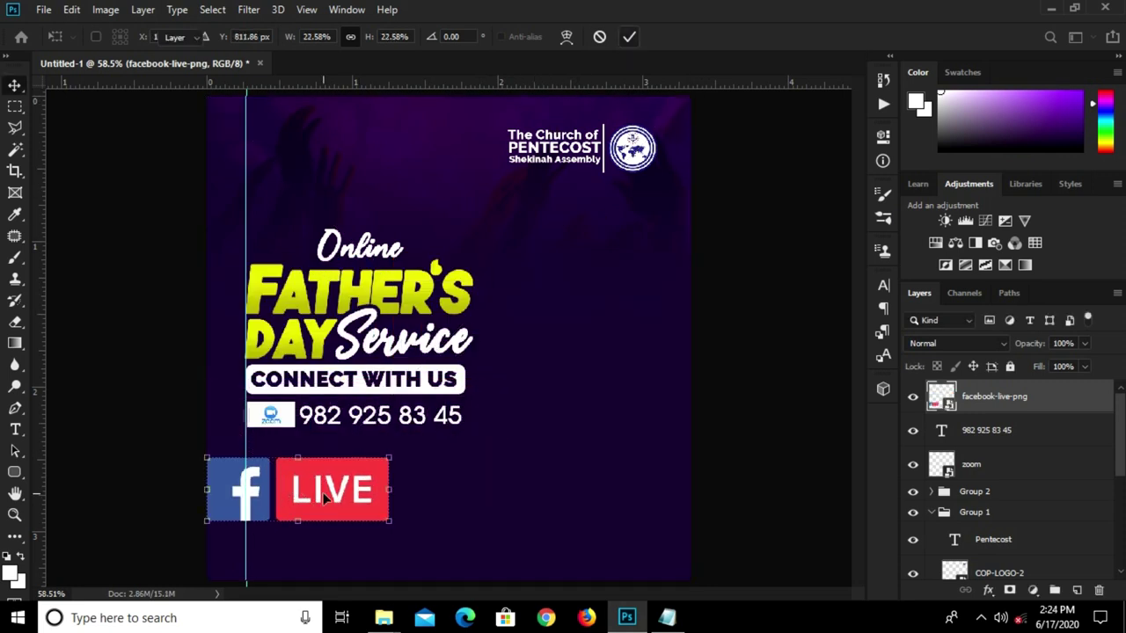
Shrink the Facebook LIVE badge further and nudge it below the phone number.
drag(317, 502, 380, 486)
key(ctrl+t)
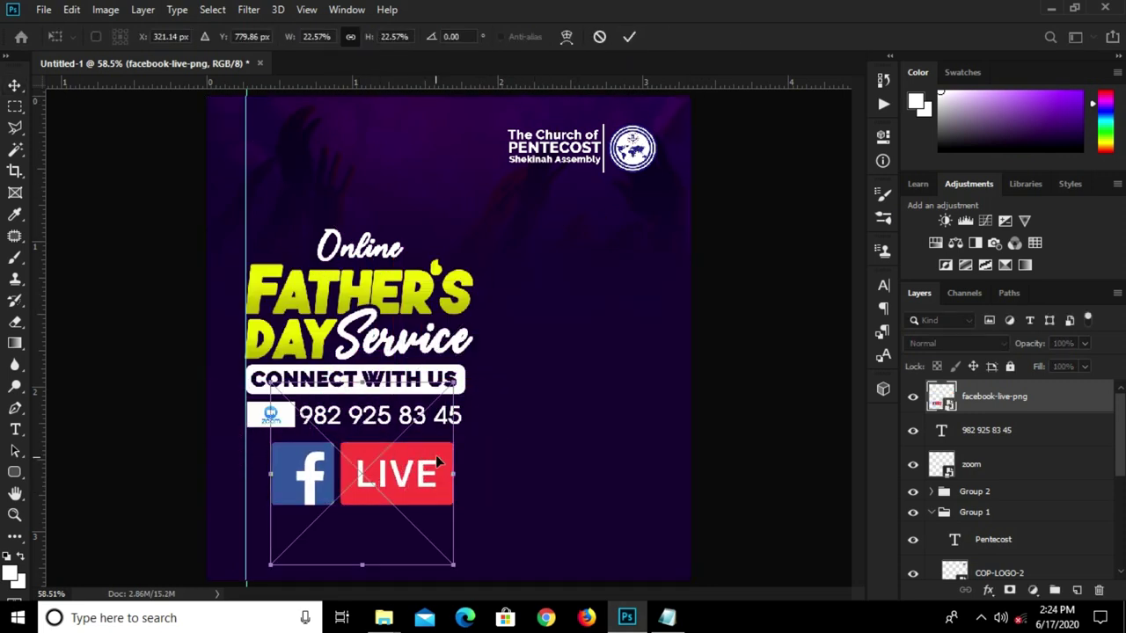
drag(452, 383, 355, 481)
drag(340, 519, 349, 466)
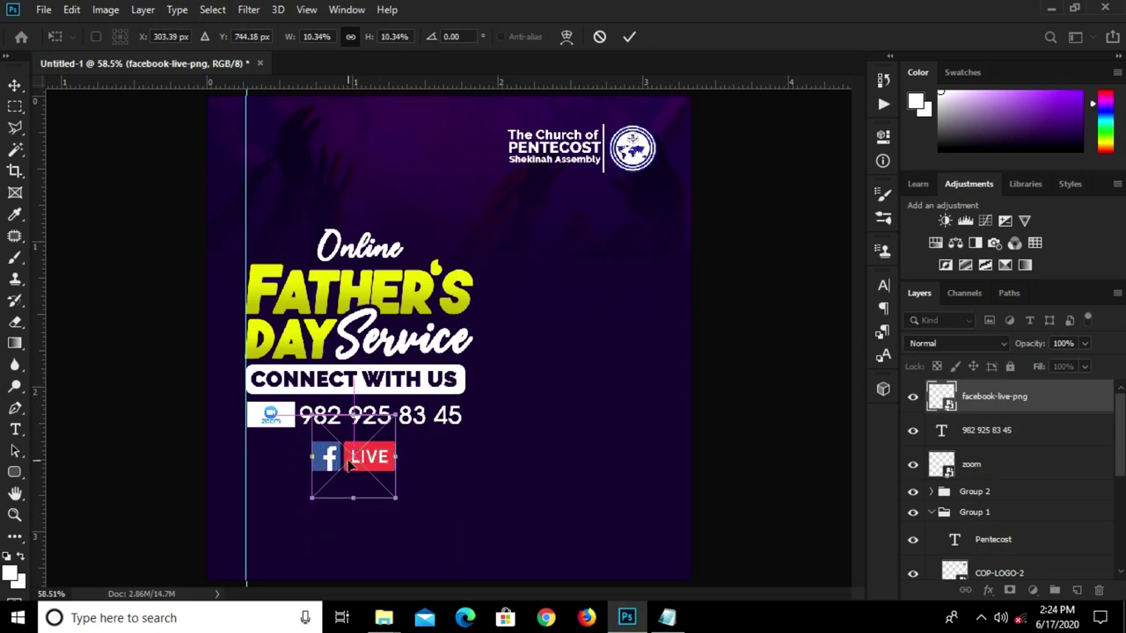
key(Return)
key(Up)
key(Up)
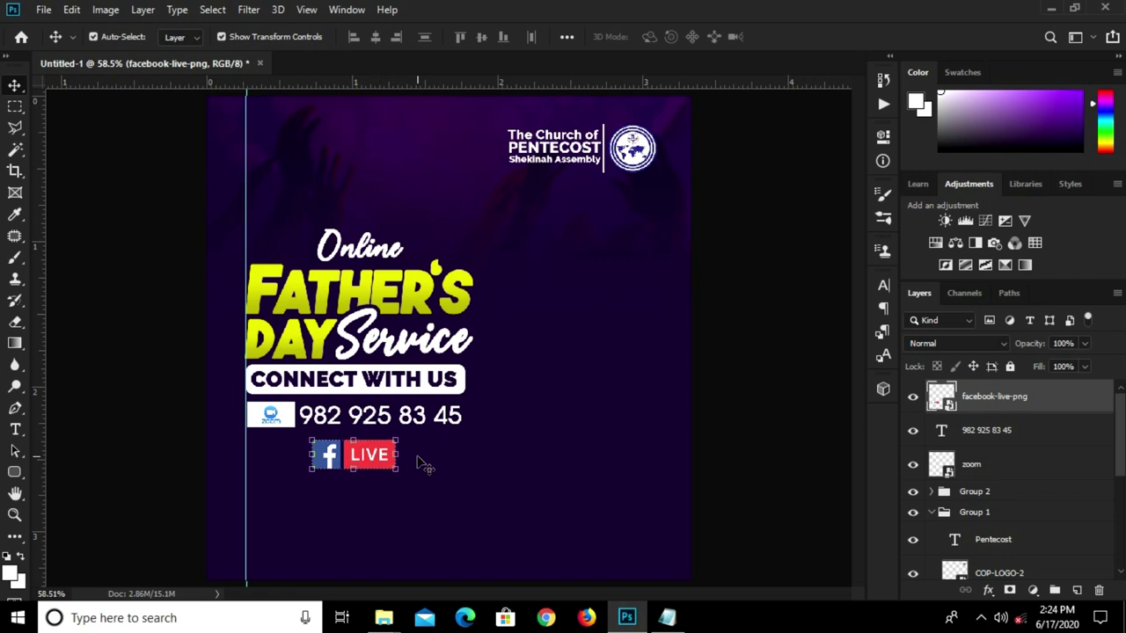
key(Right)
key(Right)
key(Right)
key(Right)
key(Right)
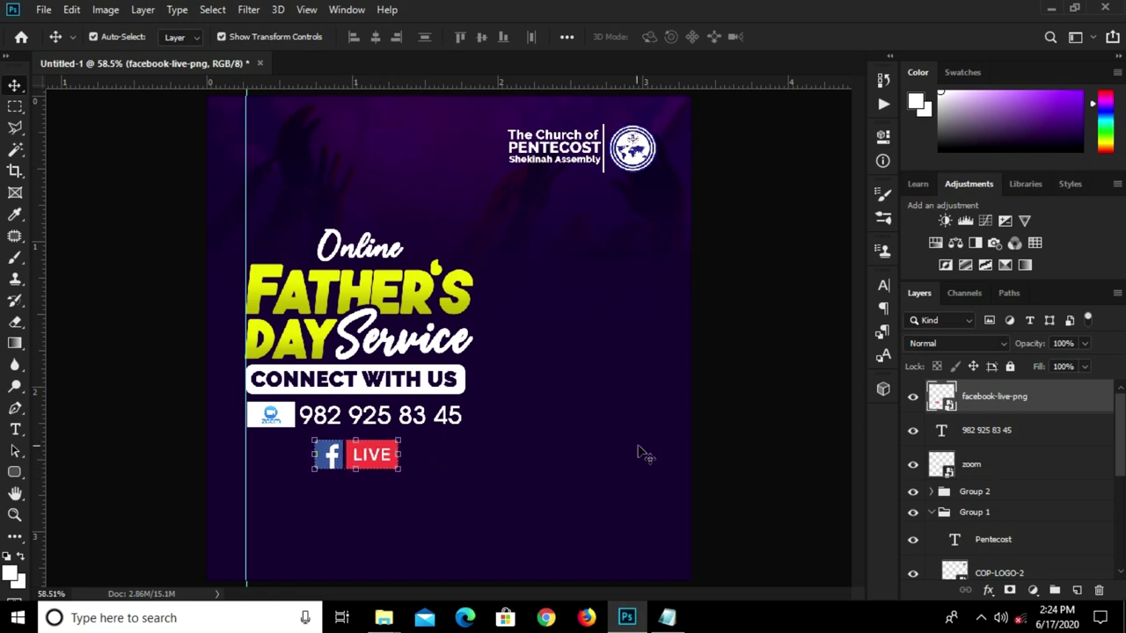
key(Up)
key(Right)
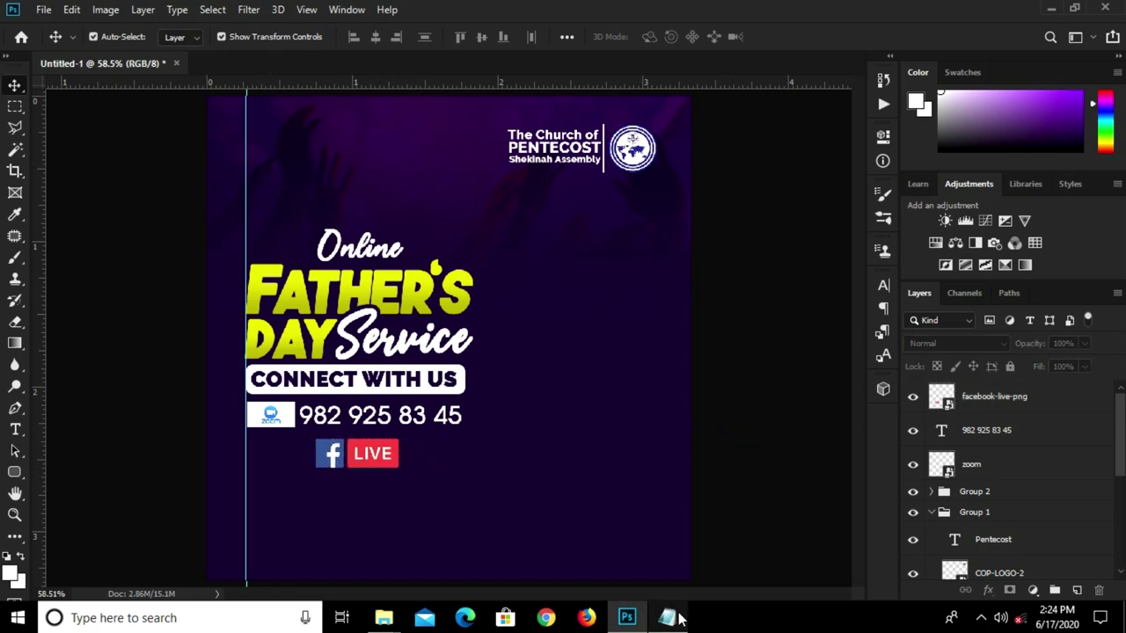
Copy the 'the church pentecost' line from the fathers 2 notes.
click(667, 617)
drag(557, 398, 422, 398)
right_click(430, 398)
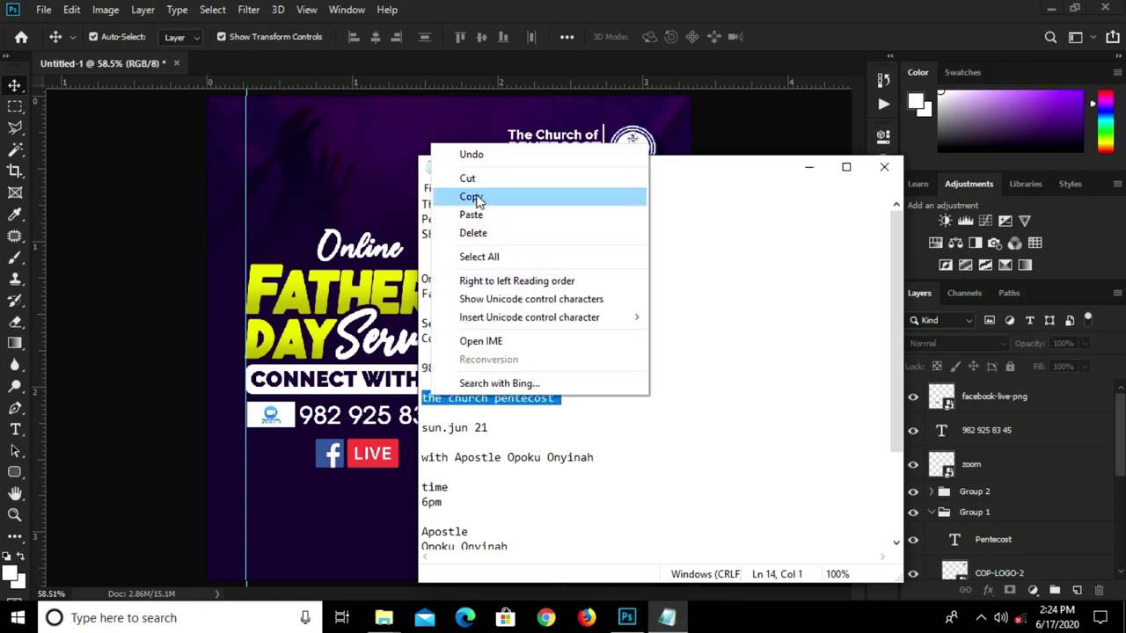
click(475, 197)
click(810, 173)
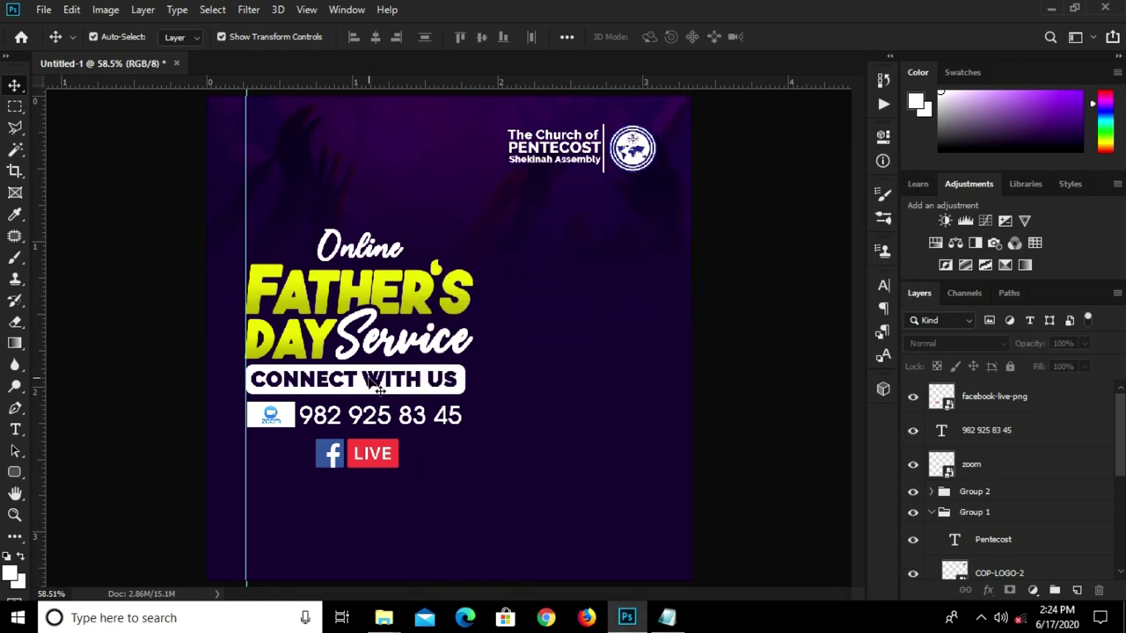
Duplicate CONNECT WITH US below the LIVE badge and colour it white ffffff.
click(377, 387)
drag(376, 383, 376, 495)
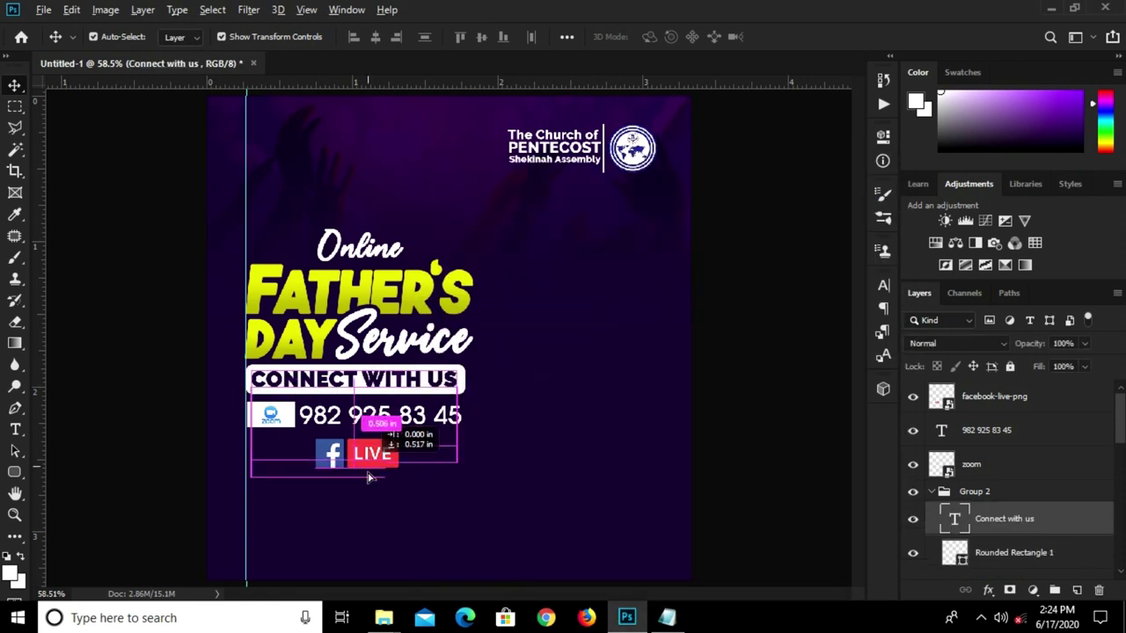
click(882, 287)
click(827, 378)
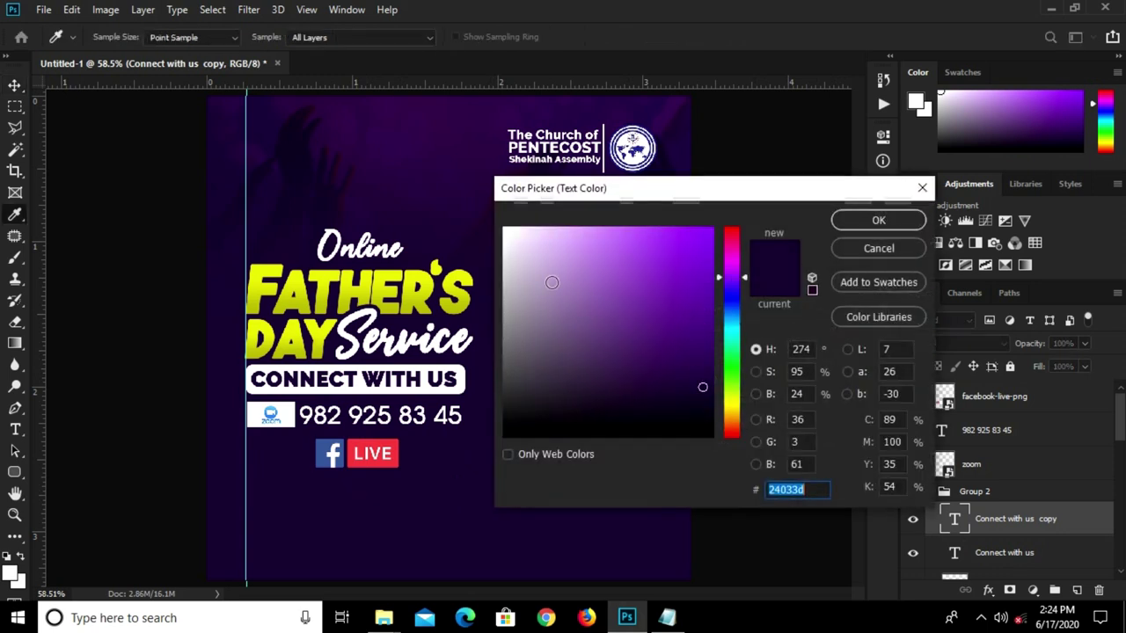
text(ffffff)
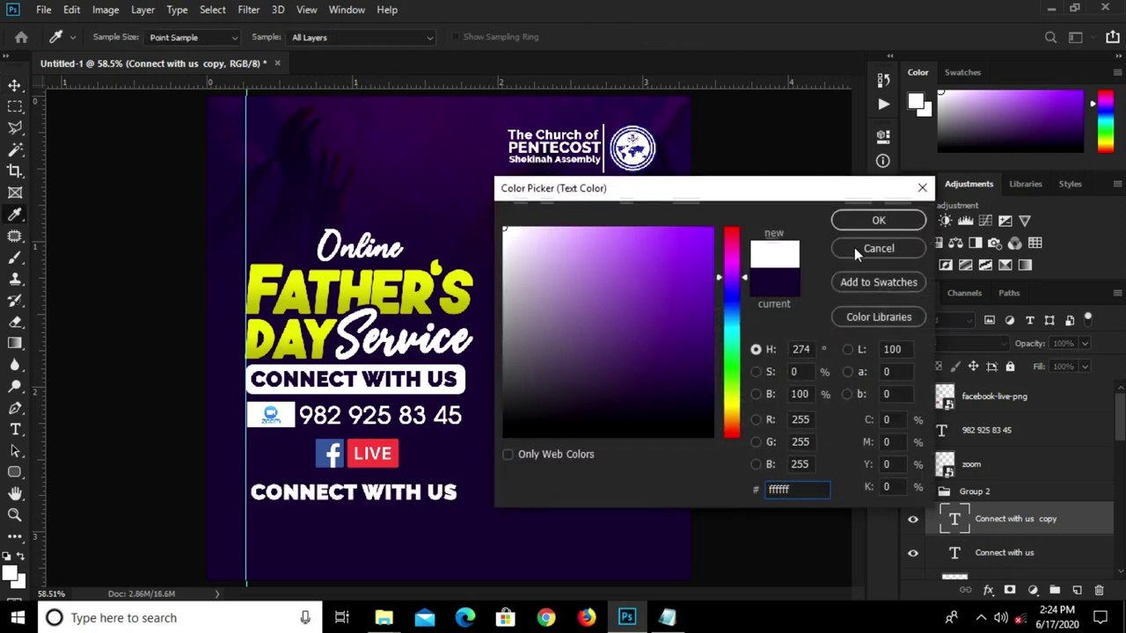
click(846, 228)
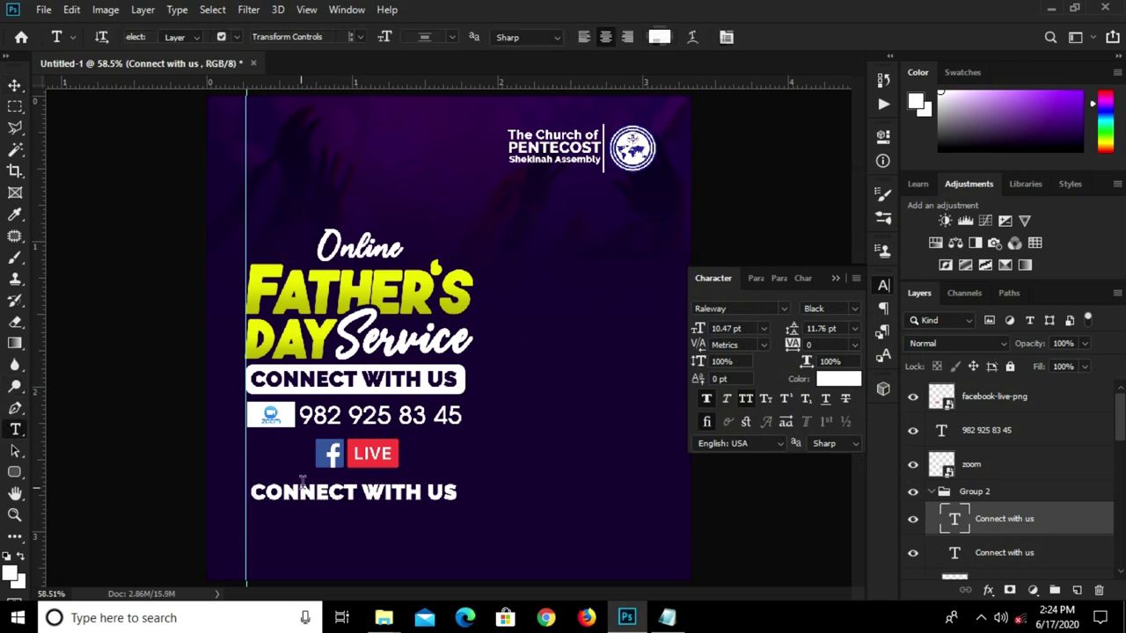
Replace the copied caption's text with 'THE CHURCH PENTECOST'.
click(15, 429)
click(300, 493)
key(ctrl+a)
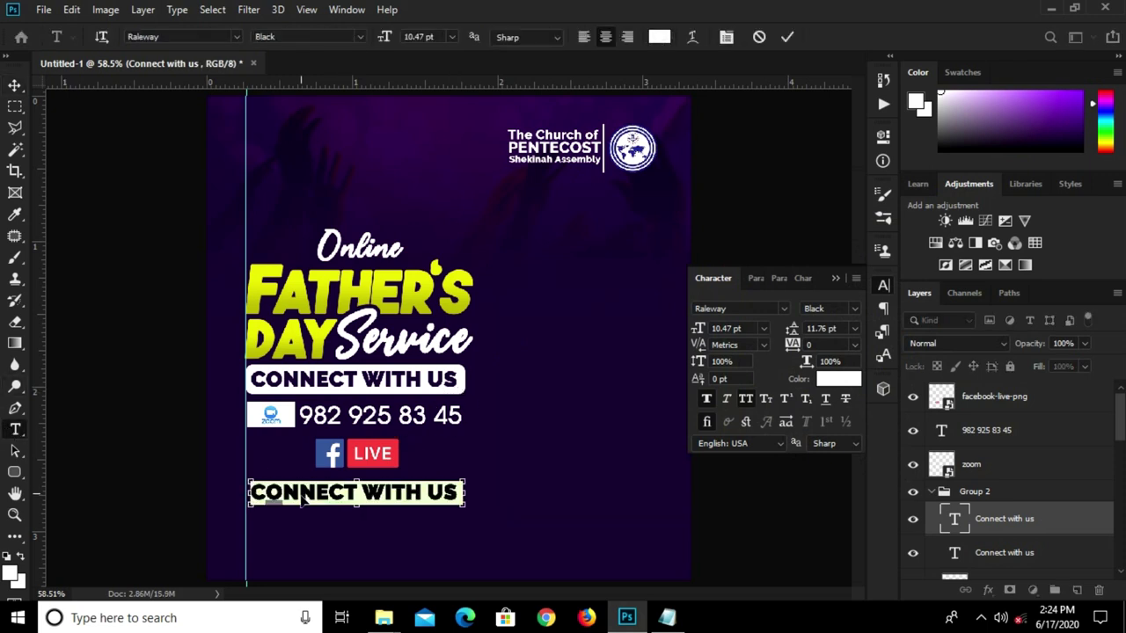
text(THE CHURCH PENTECOST)
click(787, 37)
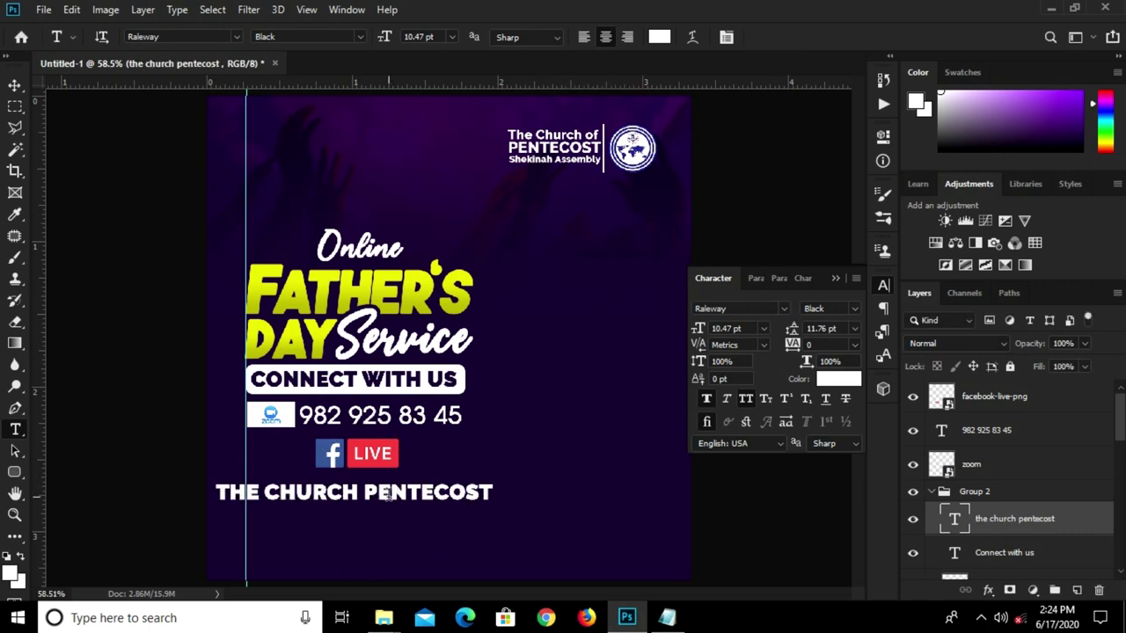
Set the caption to 7 pt and move it just under the LIVE badge.
key(v)
click(718, 327)
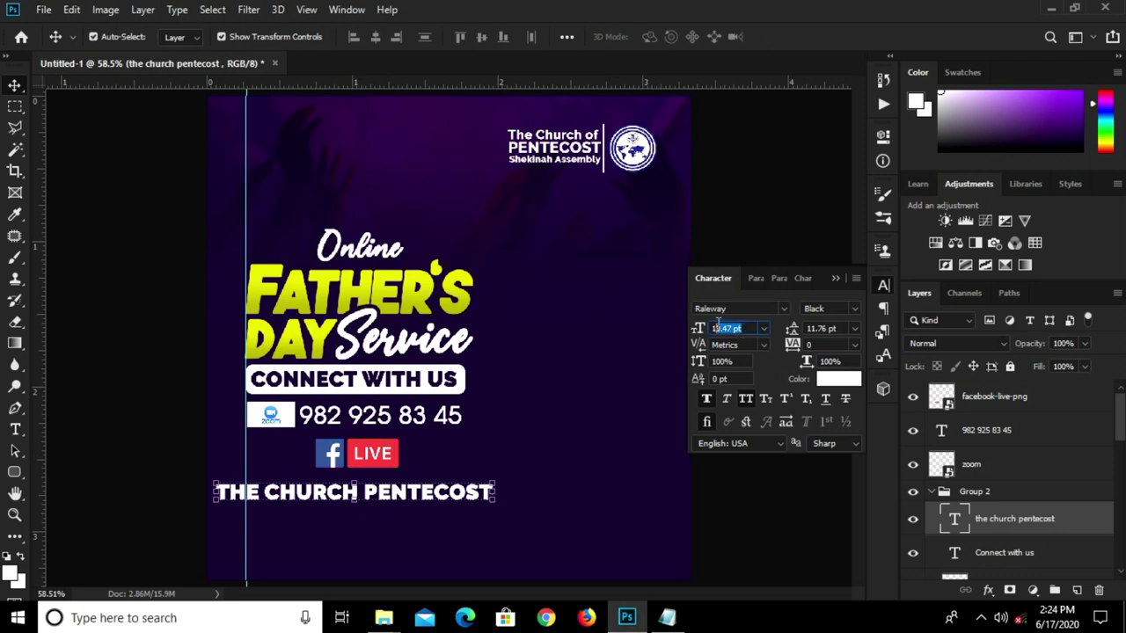
text(7)
key(Return)
scroll(384, 499, up, 1)
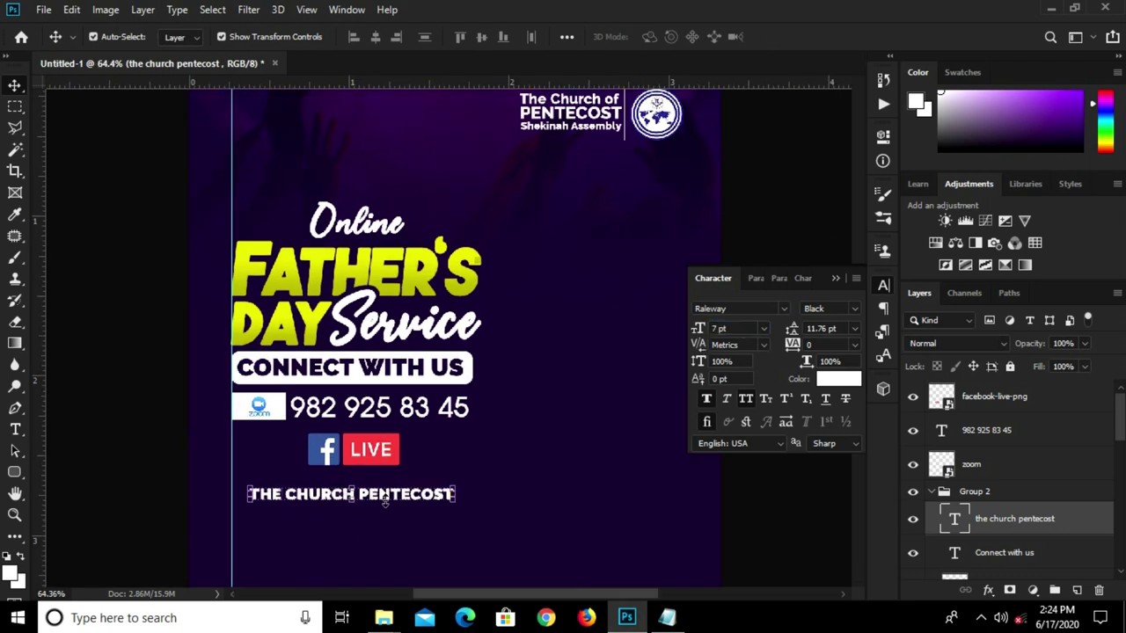
drag(387, 500, 387, 481)
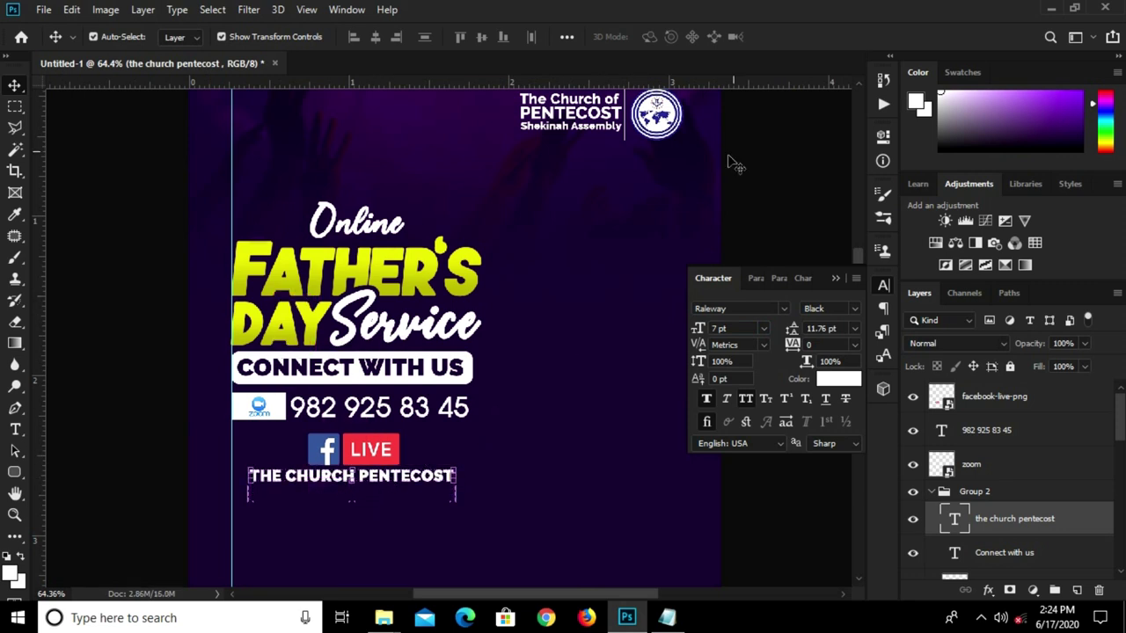
click(766, 221)
click(837, 278)
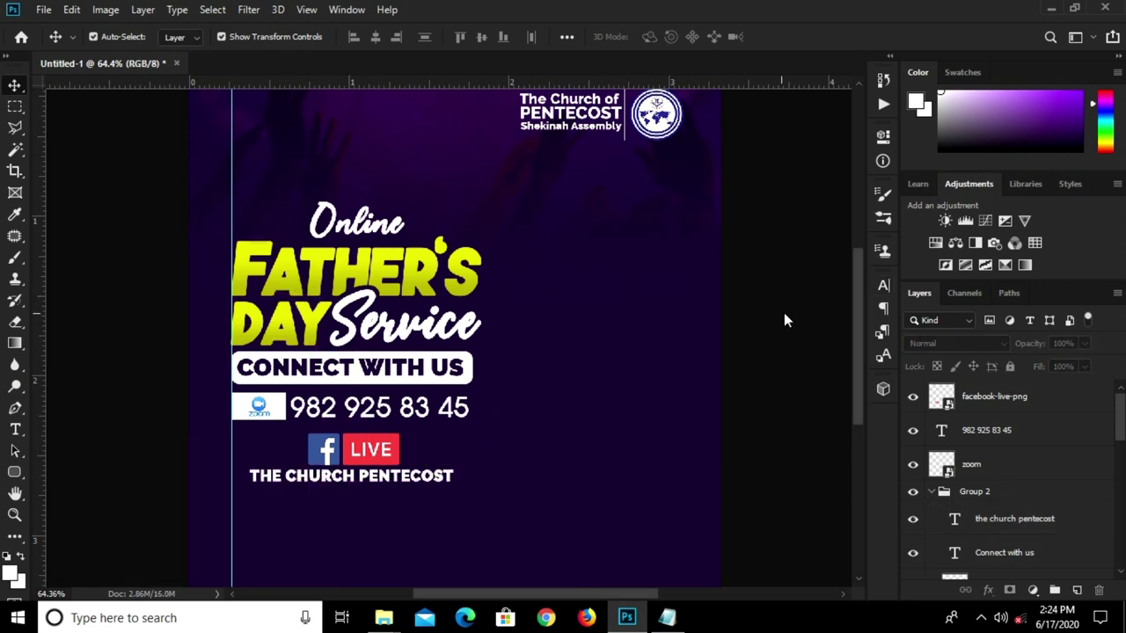
scroll(418, 451, down, 1)
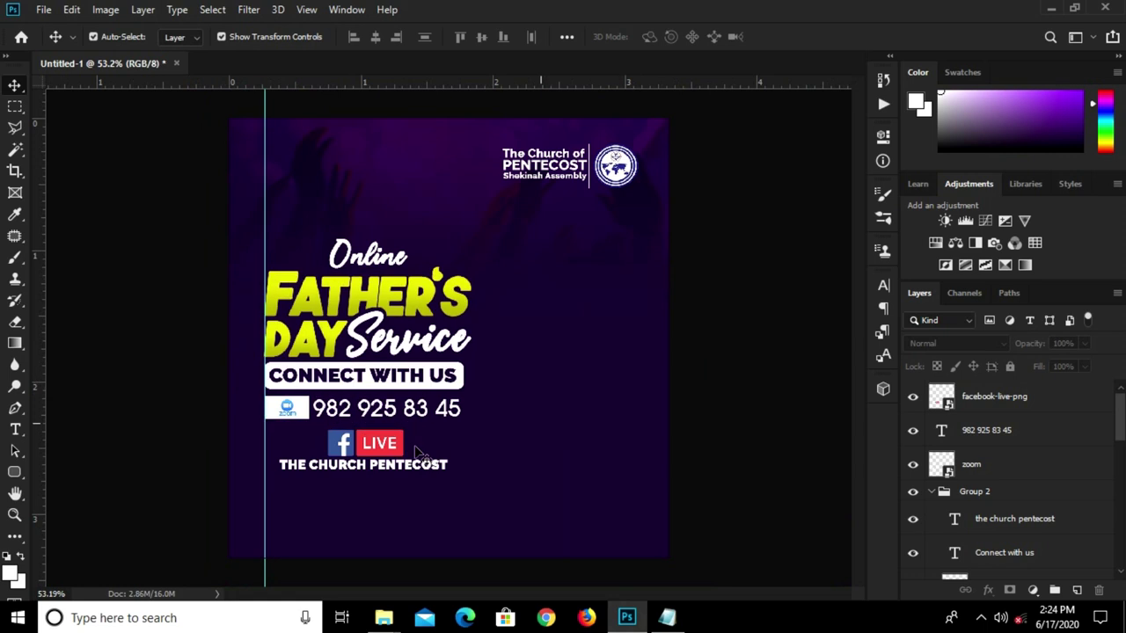
click(18, 475)
click(84, 476)
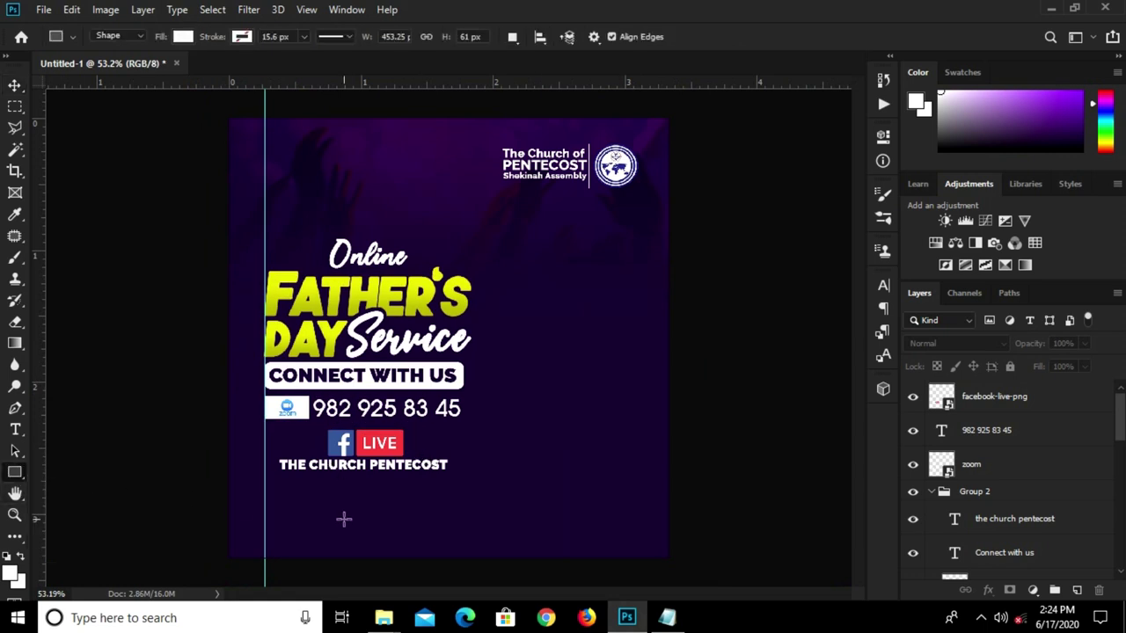
Draw a thin white bar under THE CHURCH PENTECOST and nudge it down and right.
scroll(307, 526, up, 2)
drag(246, 522, 473, 523)
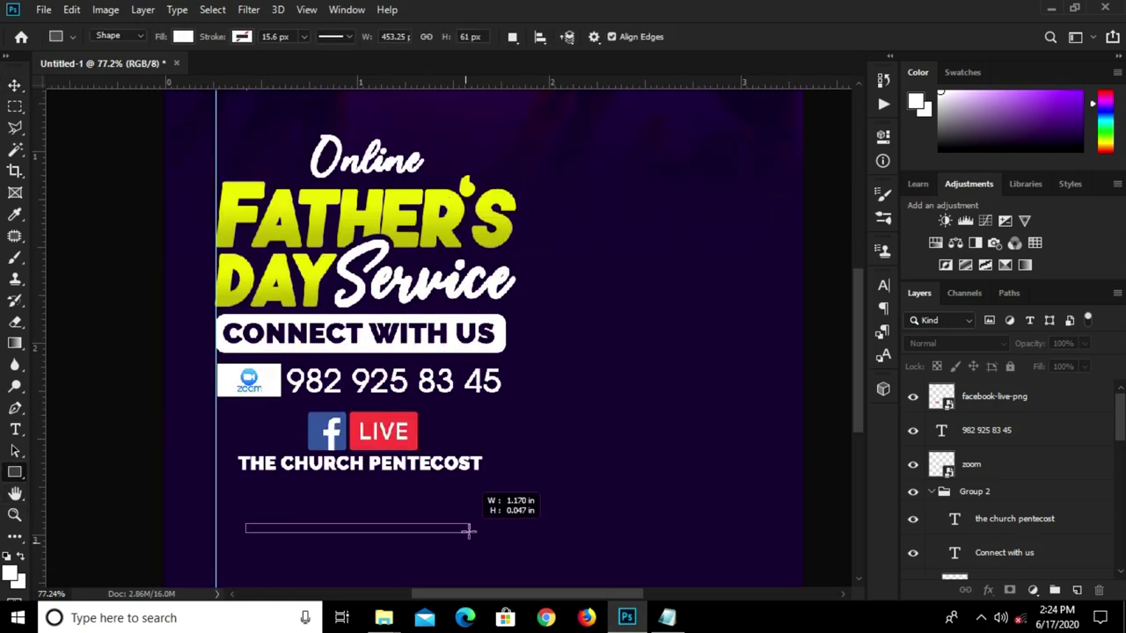
drag(473, 522, 473, 522)
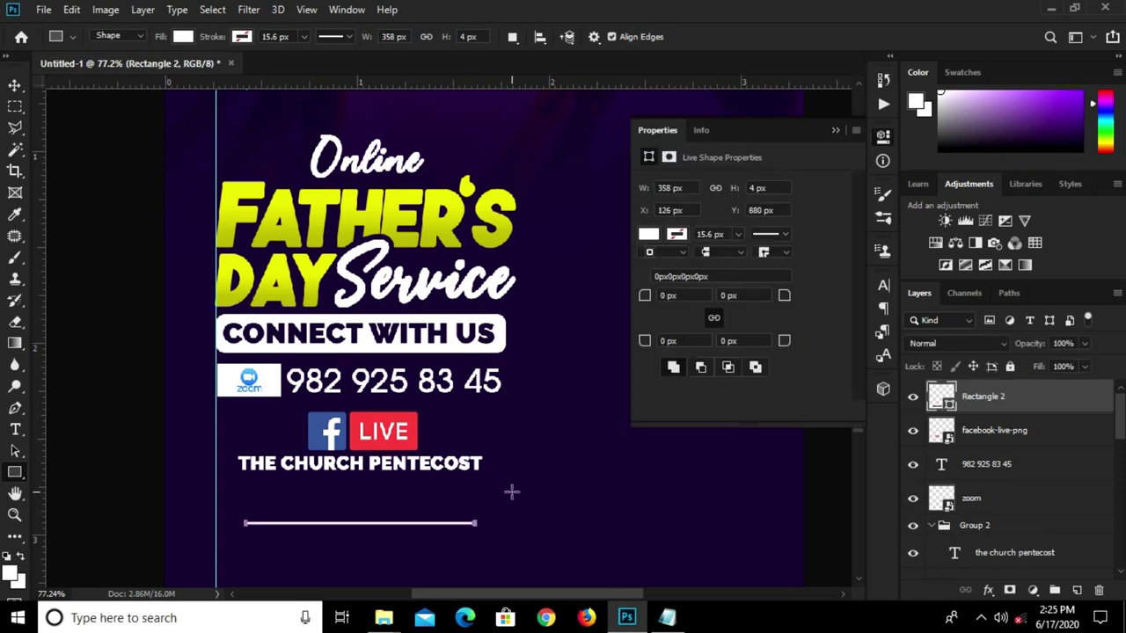
key(v)
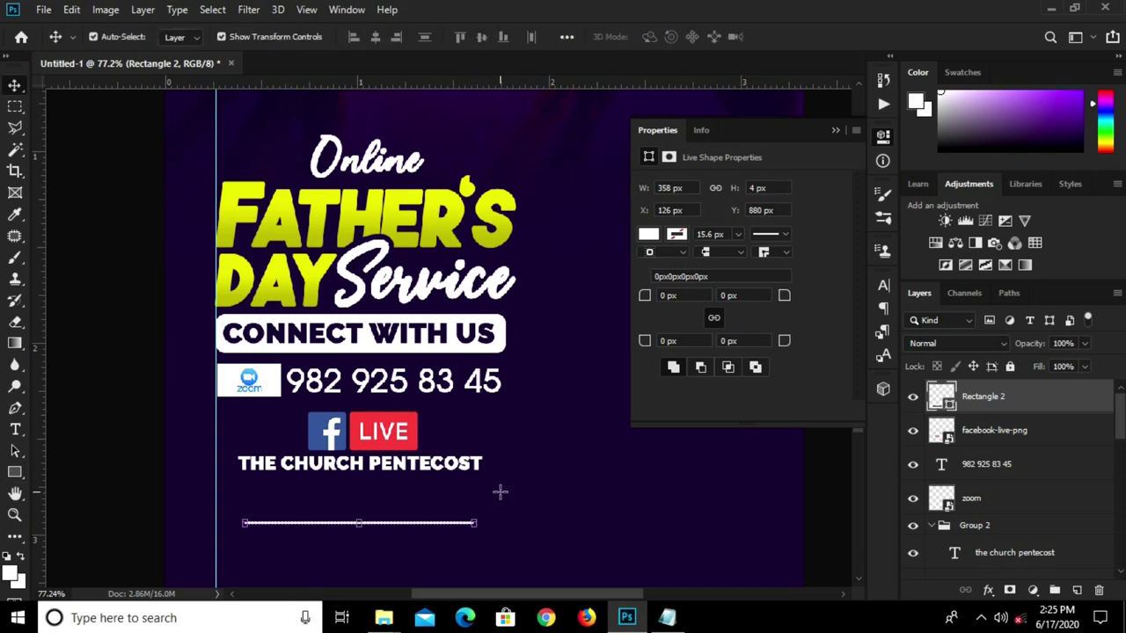
key(Down)
key(Down)
key(Down)
key(Down)
key(Down)
key(Down)
key(Down)
key(Down)
key(Down)
key(Down)
key(Down)
key(Right)
key(Right)
key(Down)
key(Down)
scroll(496, 494, down, 2)
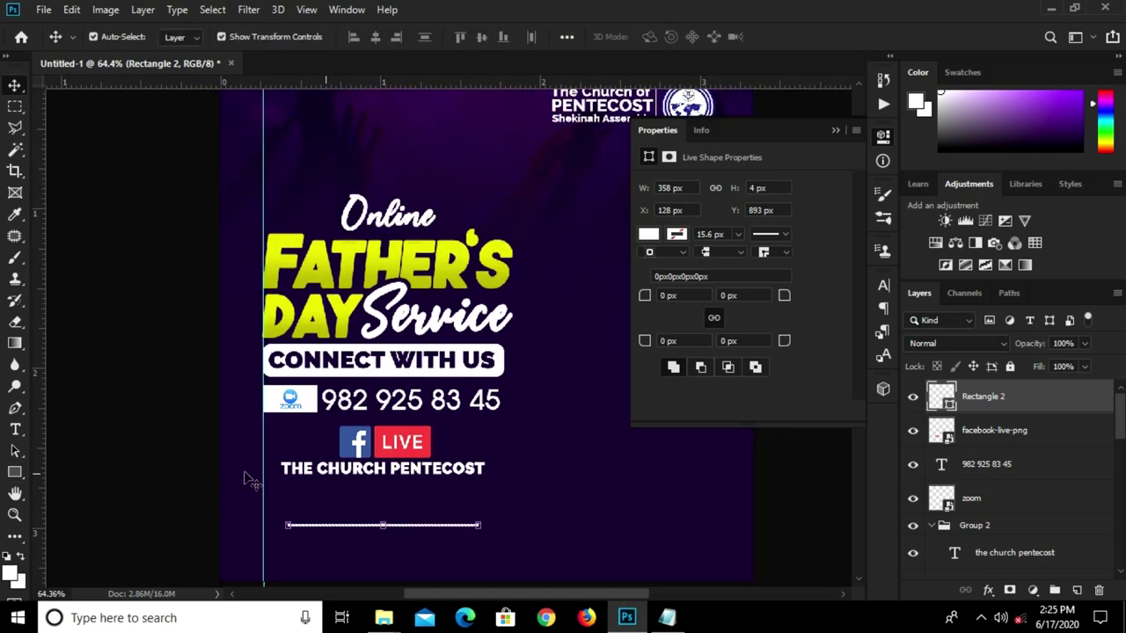
click(187, 476)
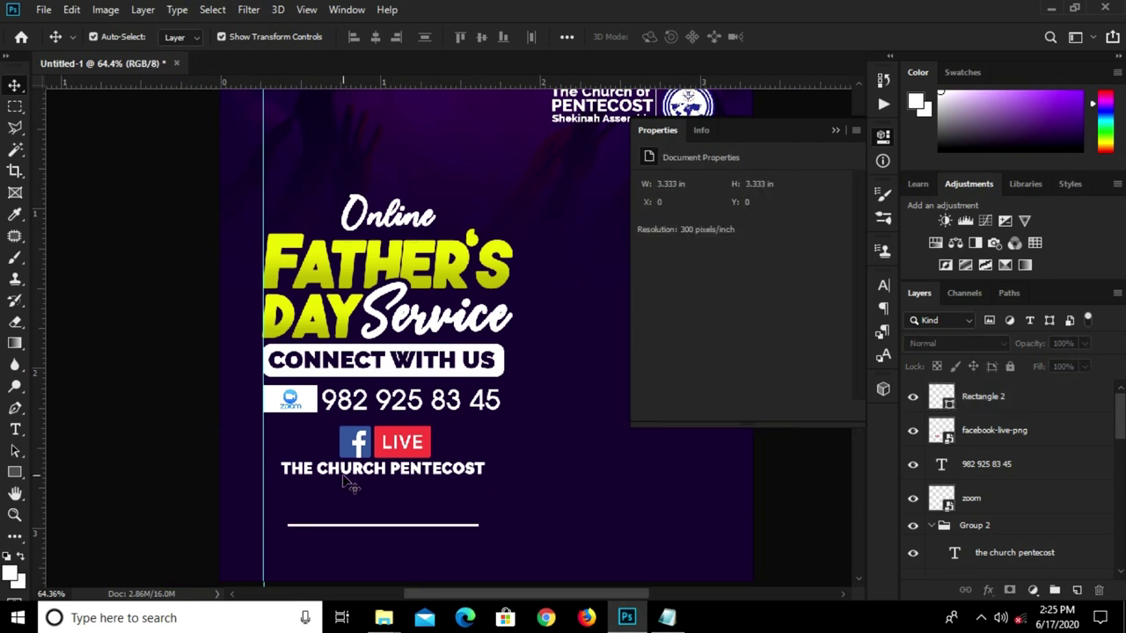
scroll(347, 481, down, 2)
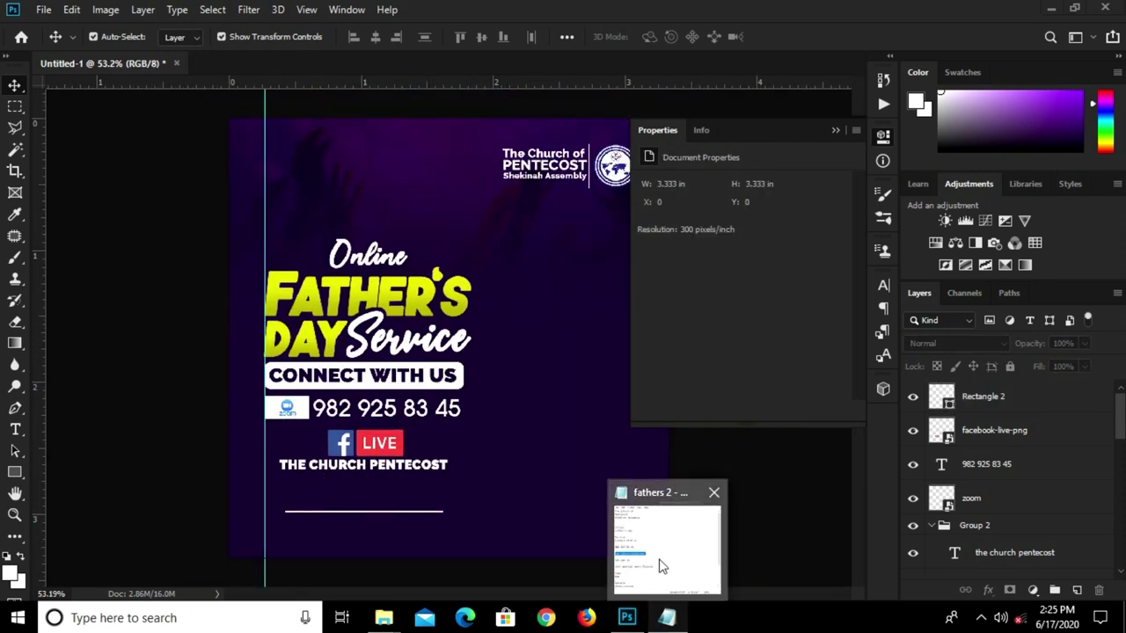
Copy the 'sun.jun 21' date line from the fathers 2 notes.
click(661, 565)
drag(488, 428, 421, 429)
click(422, 443)
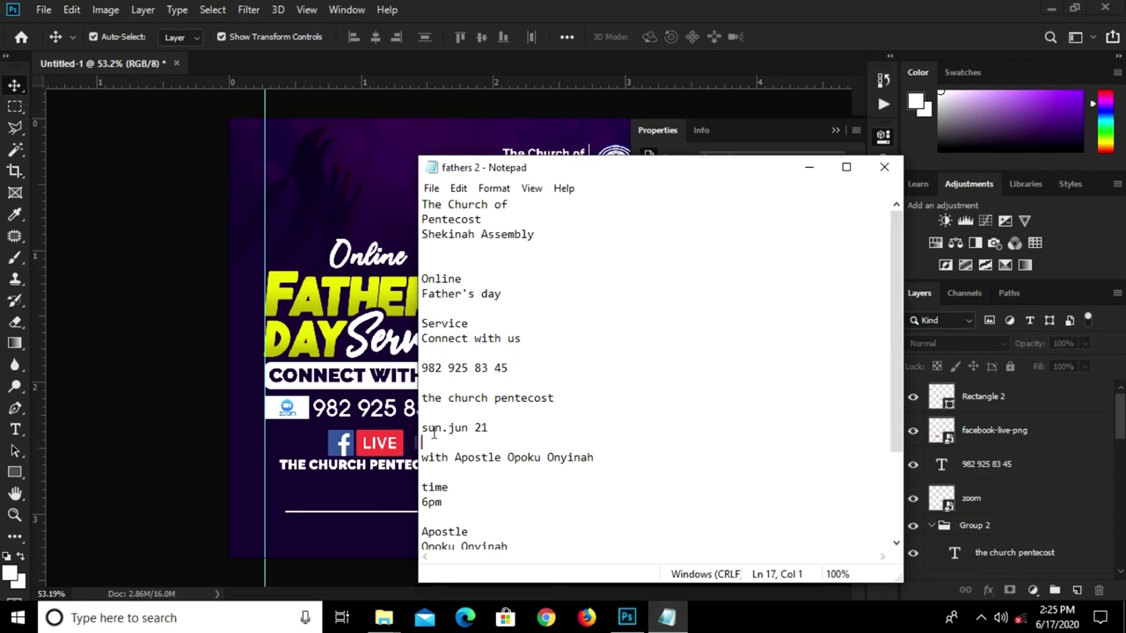
drag(496, 428, 421, 428)
right_click(437, 430)
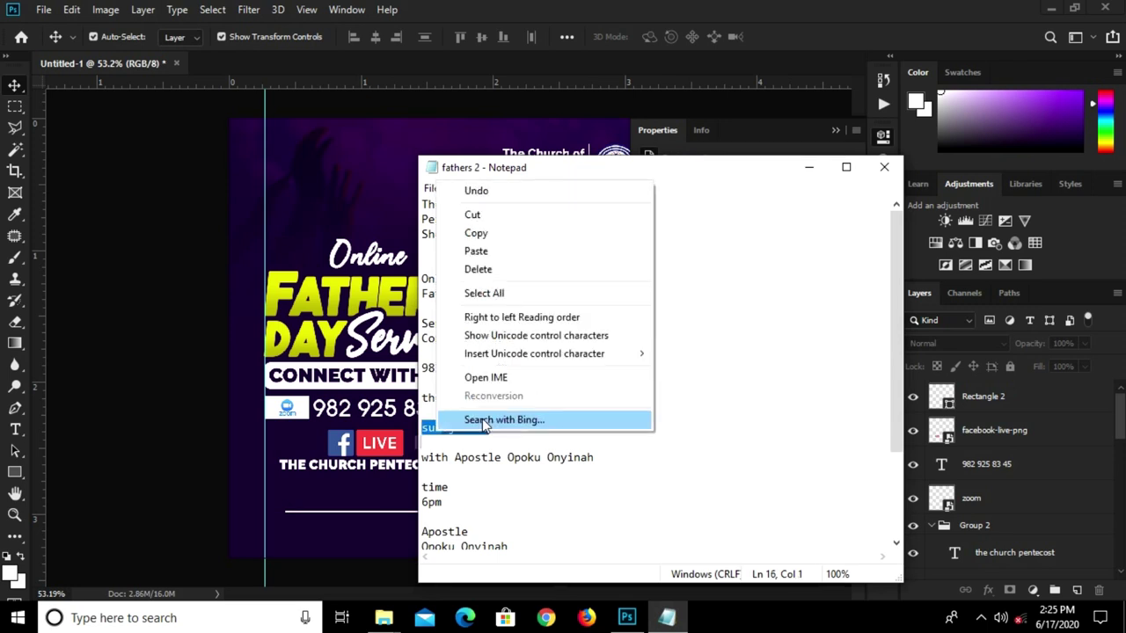
click(477, 233)
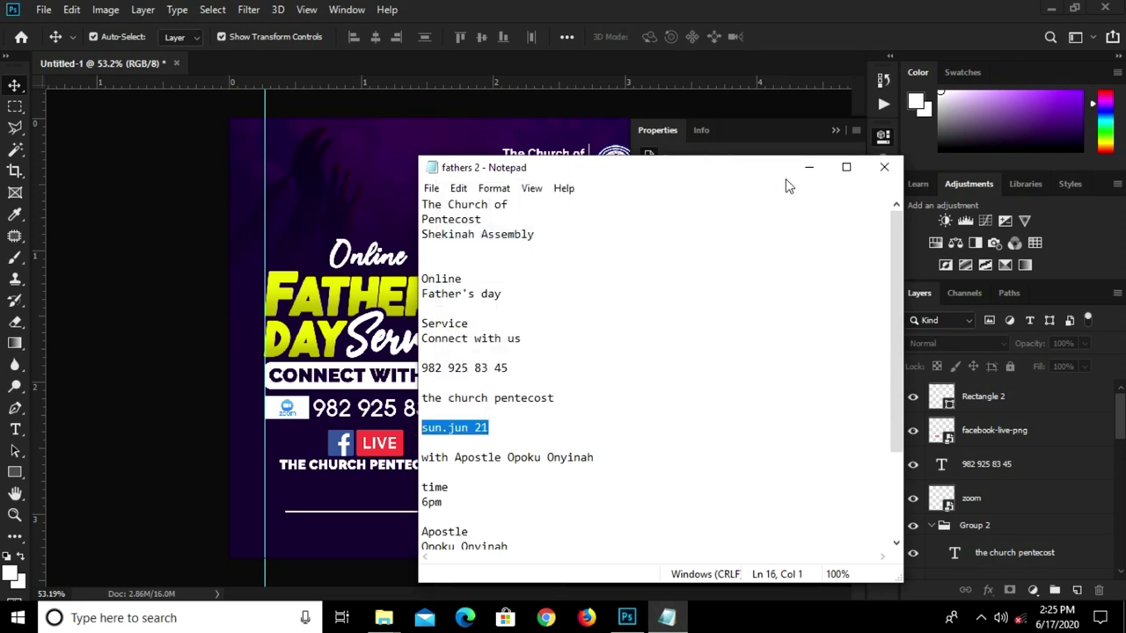
click(808, 167)
click(15, 429)
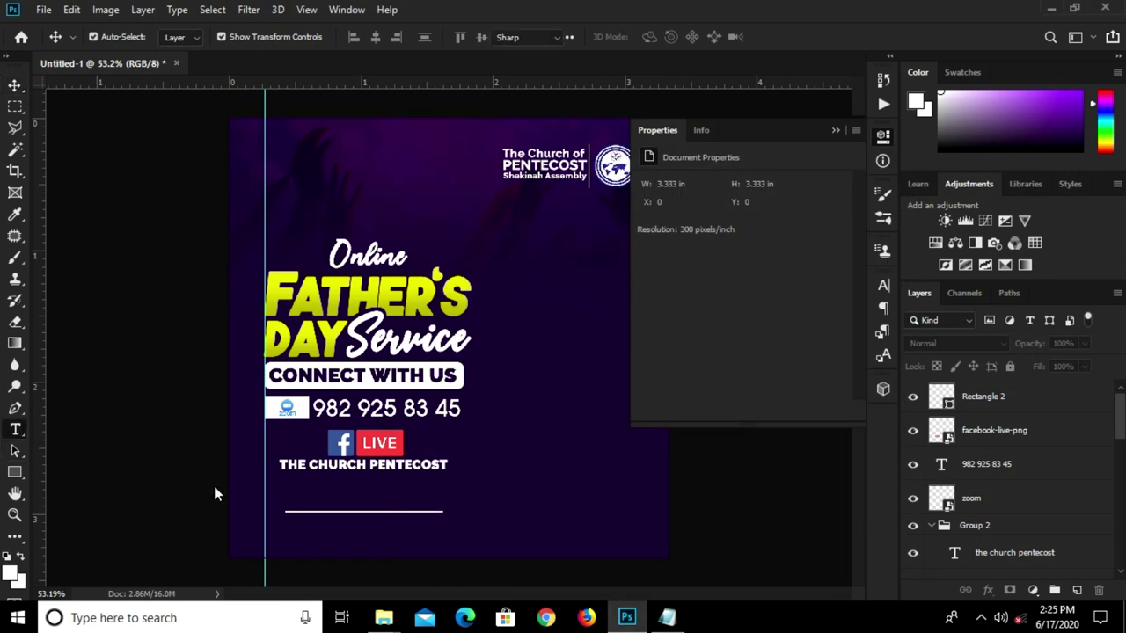
Paste the date as a text layer in Genuine Regular at 15 pt.
click(502, 498)
key(ctrl+v)
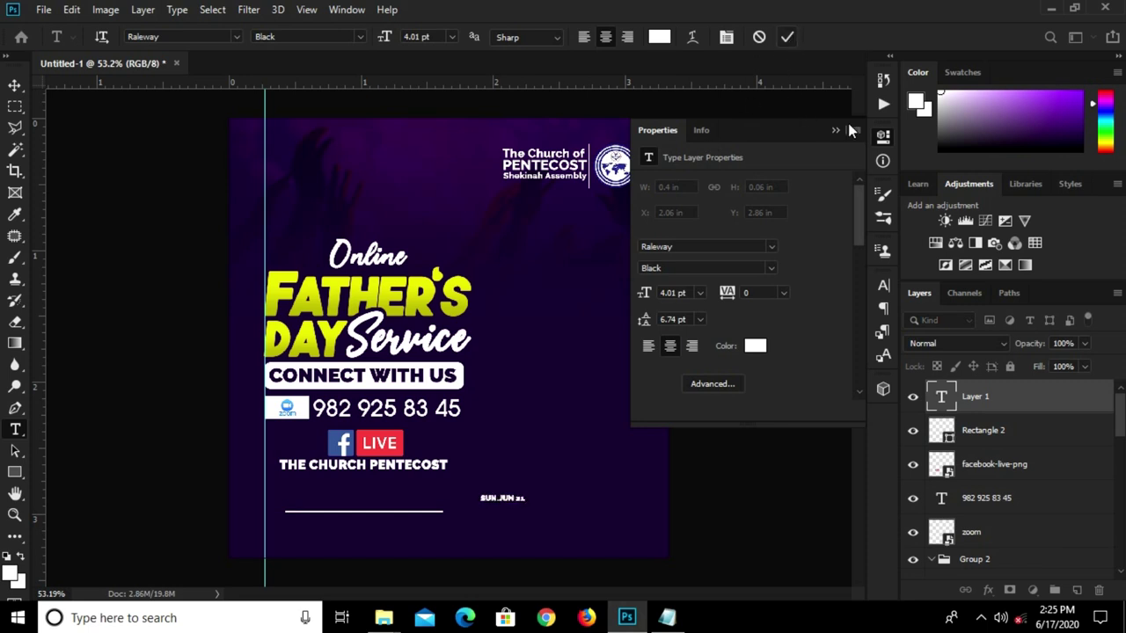
key(ctrl+Return)
click(680, 247)
text(ge)
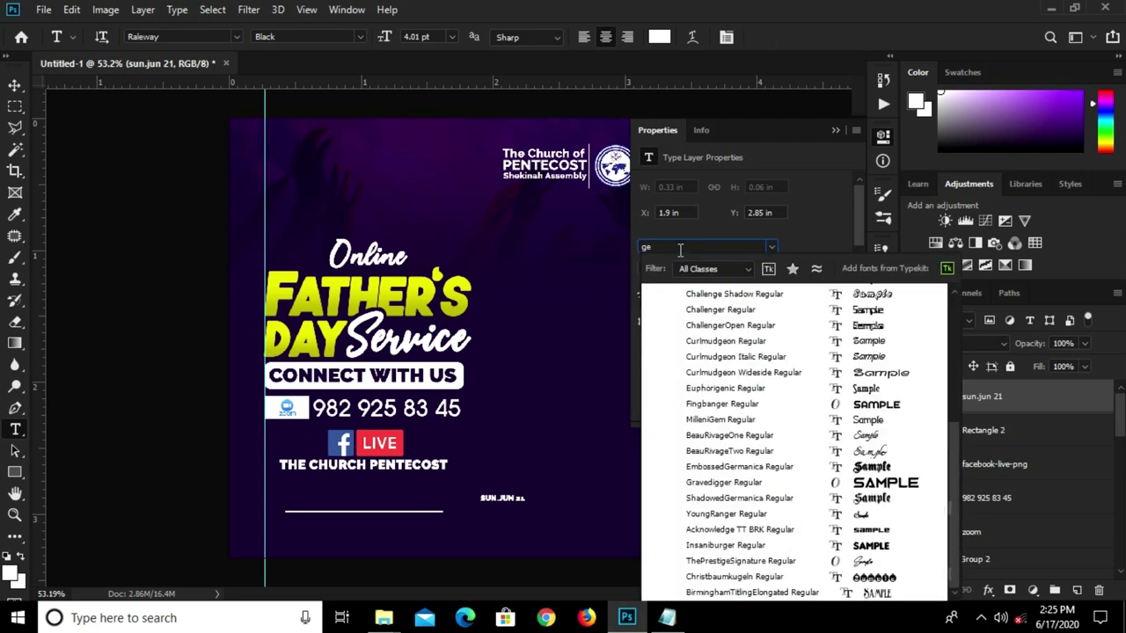
text(Genuine)
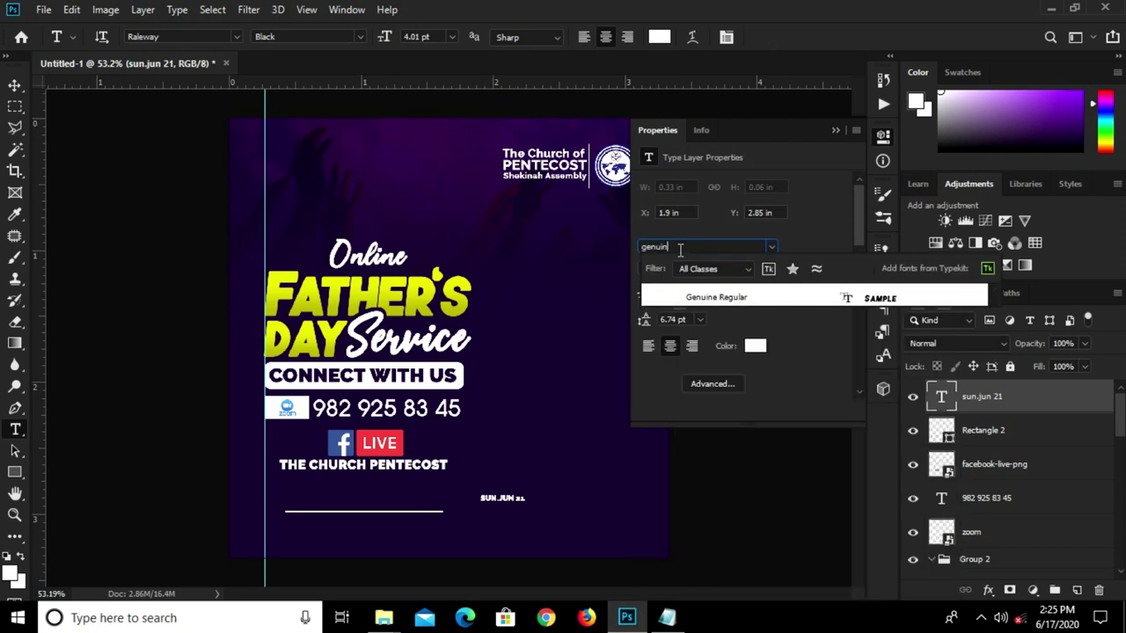
click(715, 298)
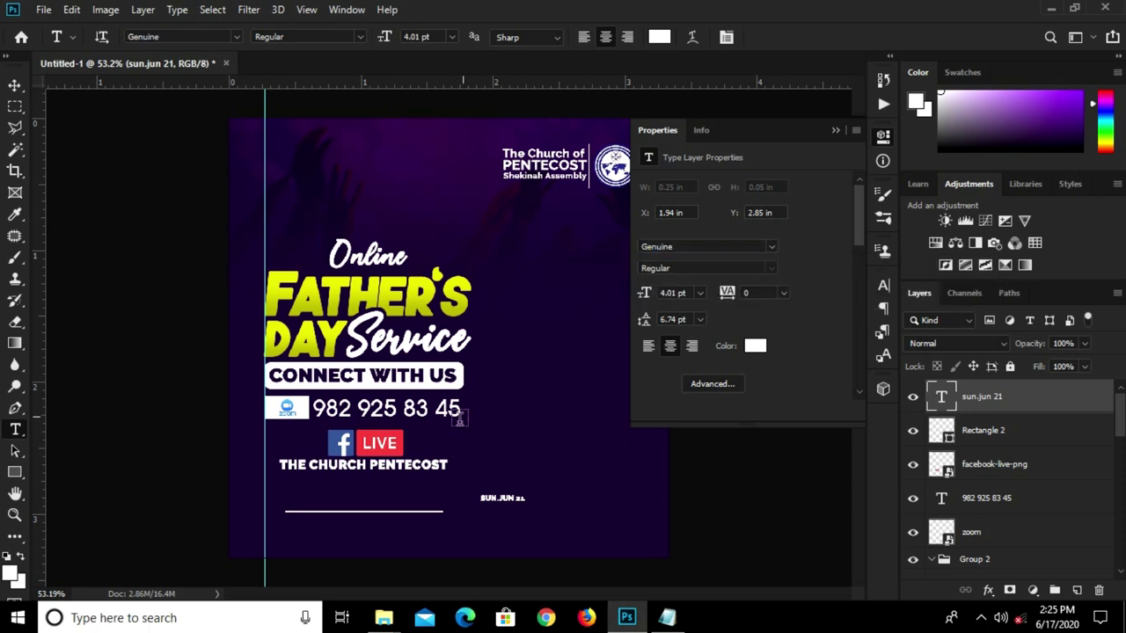
click(672, 293)
text(15)
key(Return)
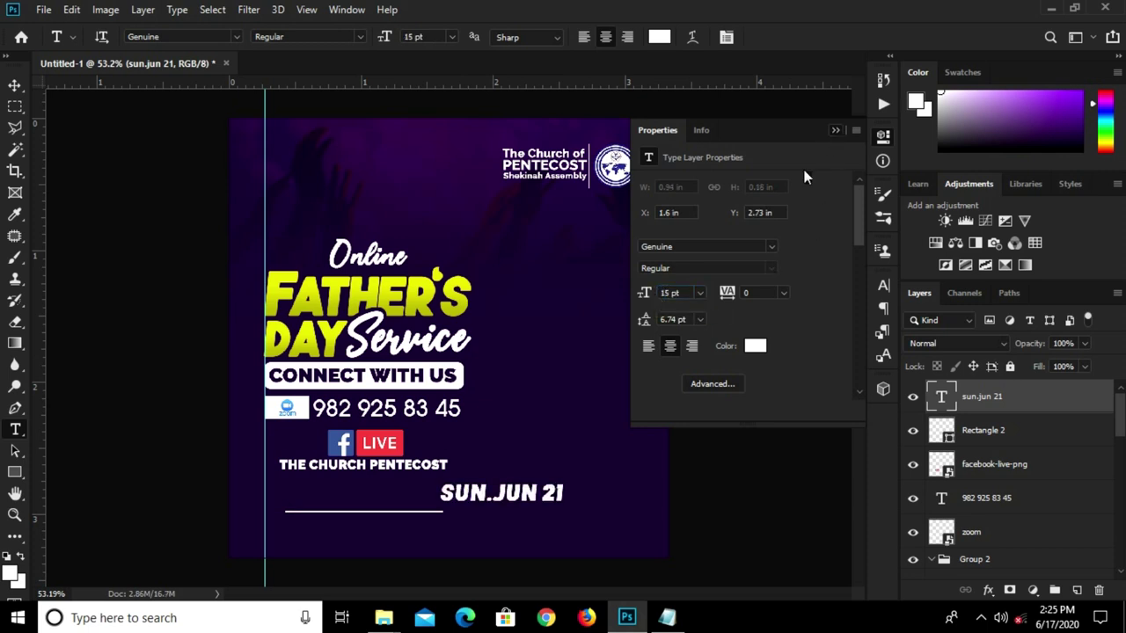
click(835, 131)
Move SUN.JUN 21 above the underline and colour it FATHER'S yellow.
key(v)
drag(505, 499, 370, 503)
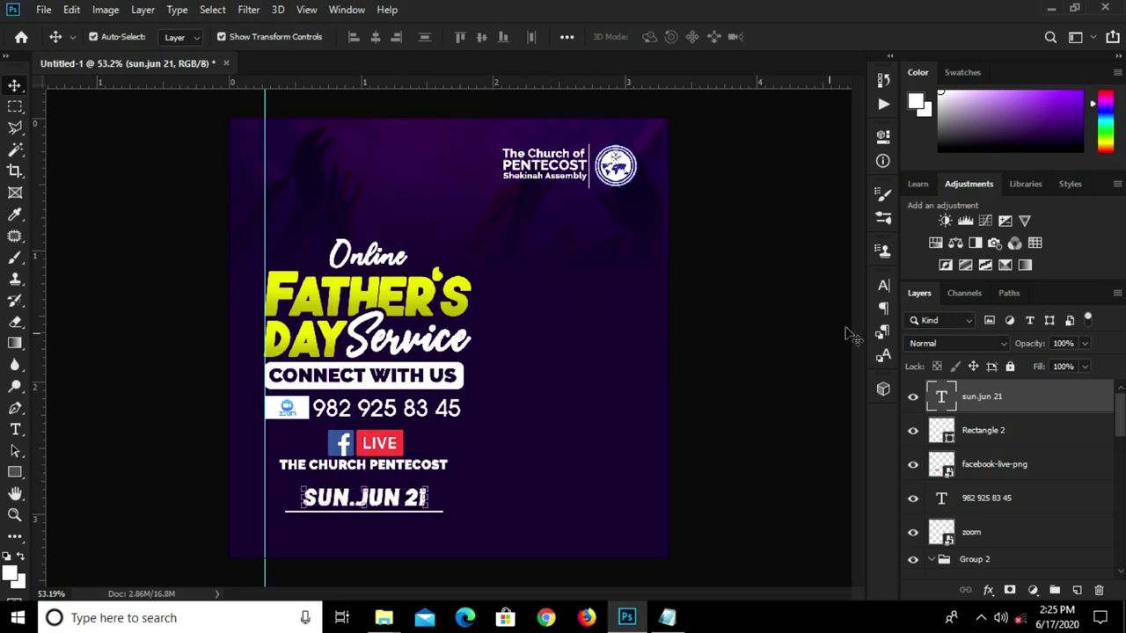
click(884, 286)
click(825, 384)
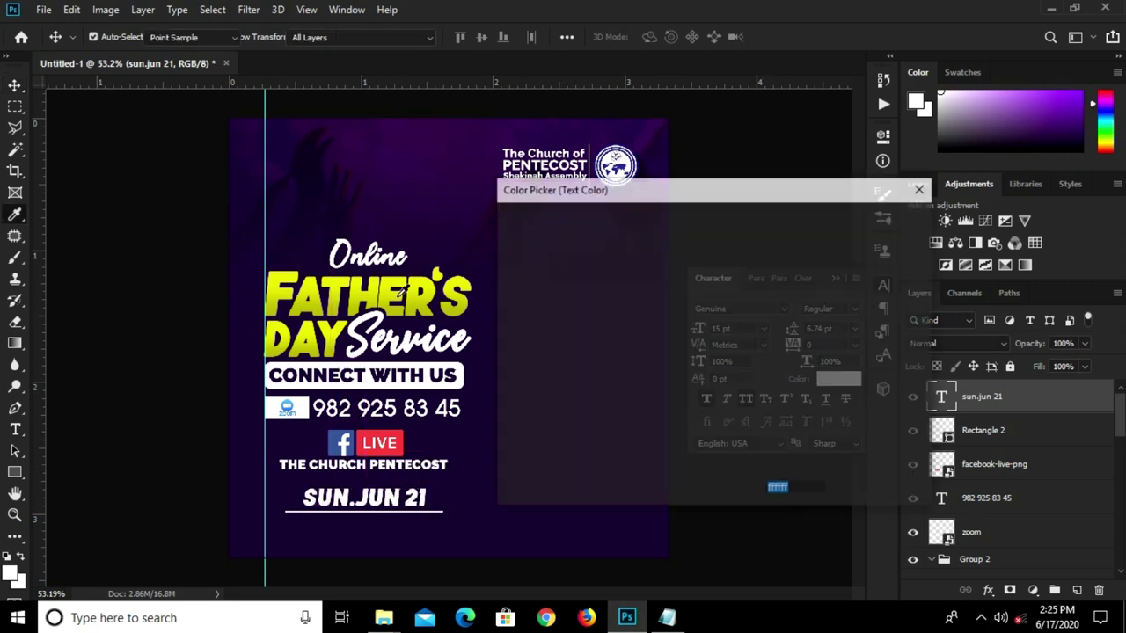
click(370, 294)
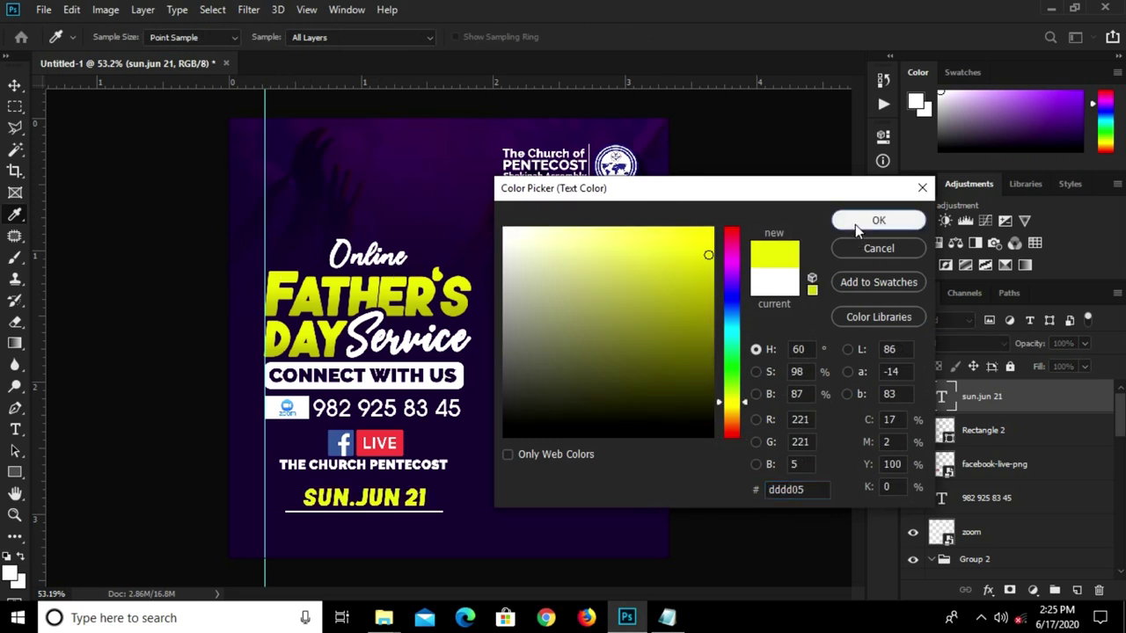
click(854, 221)
click(835, 278)
click(527, 509)
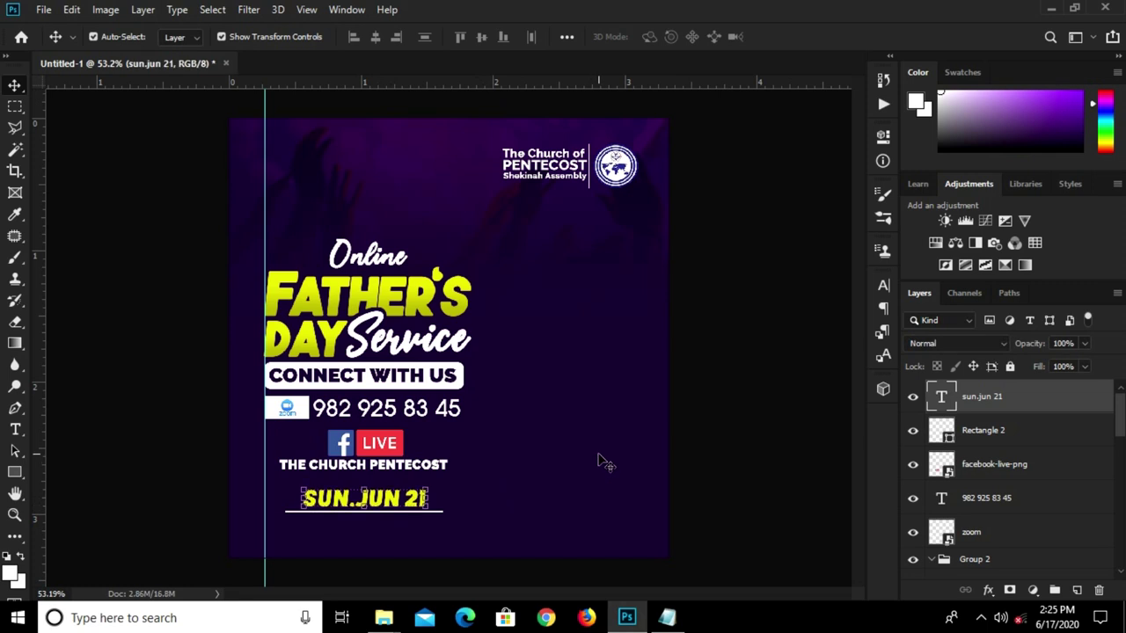
click(456, 486)
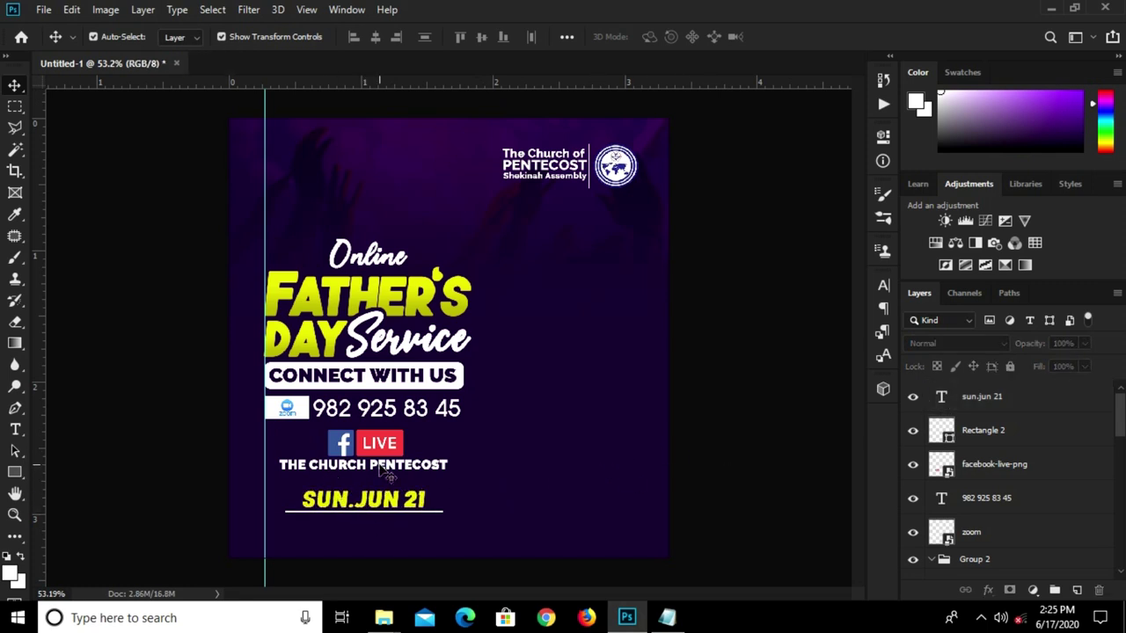
Set the rectangle fill to the yellow sampled from FATHER'S.
scroll(387, 470, down, 1)
scroll(344, 114, up, 3)
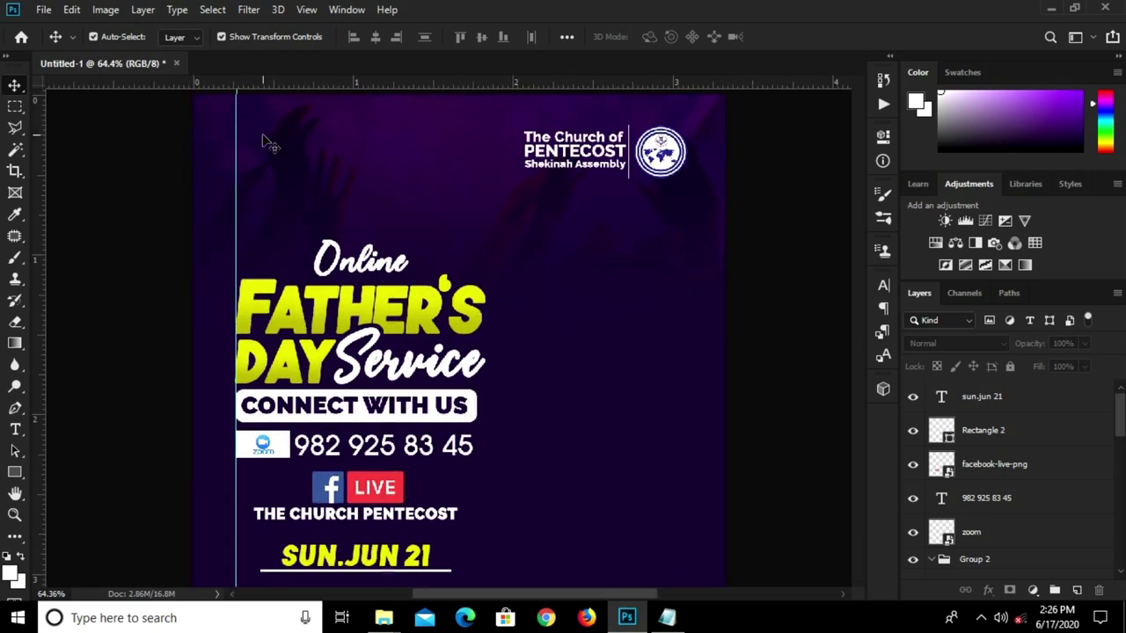
click(15, 472)
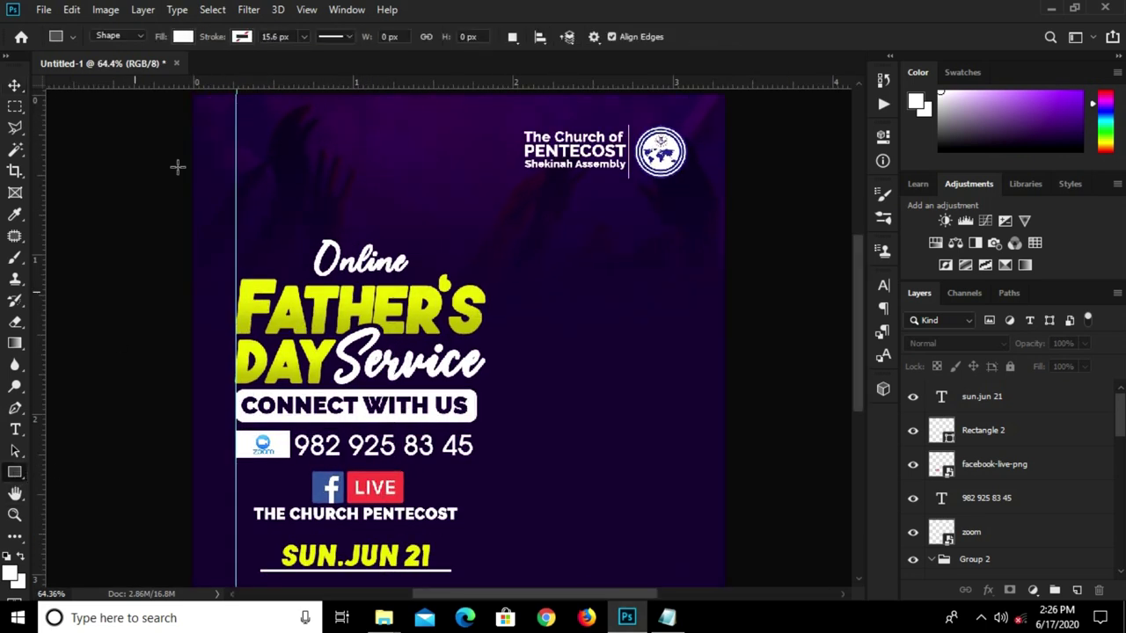
click(182, 36)
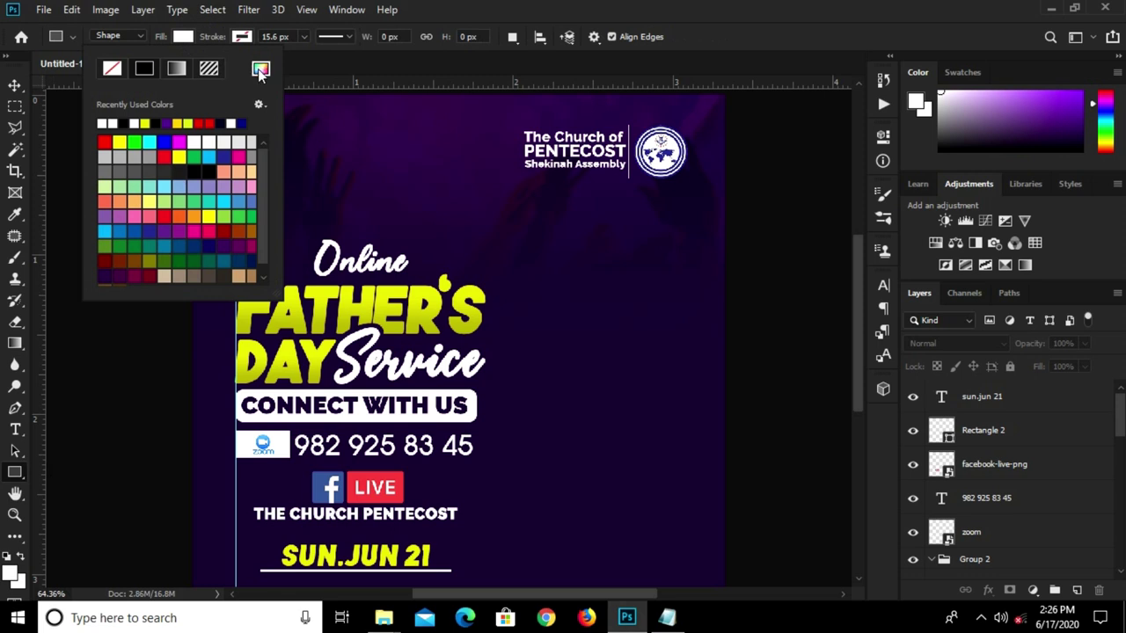
click(260, 70)
click(342, 285)
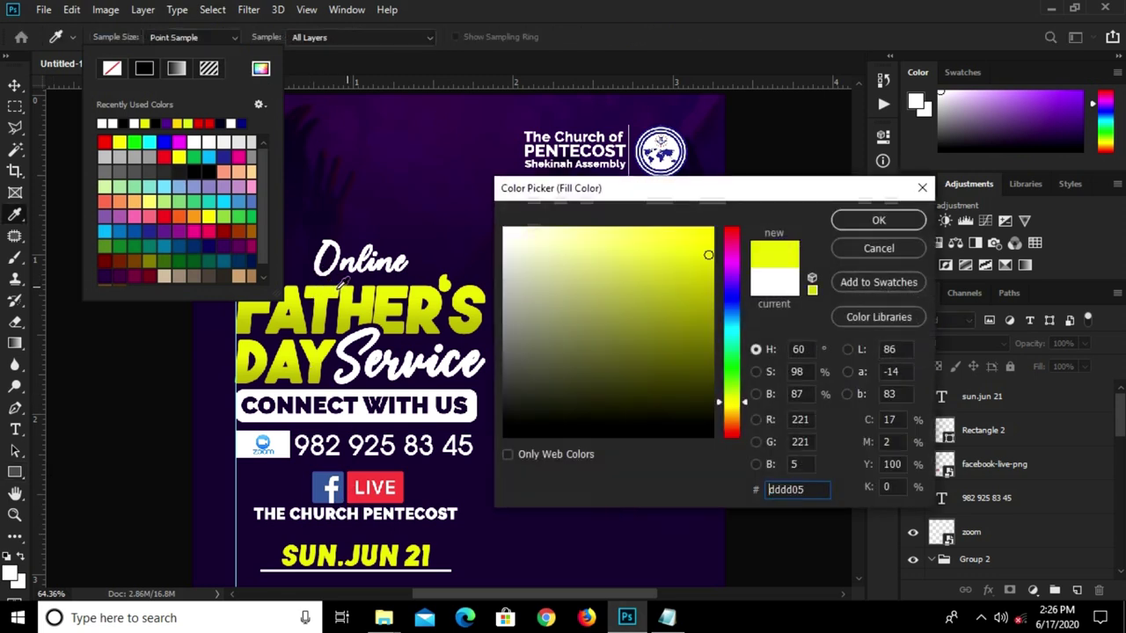
click(877, 220)
click(554, 7)
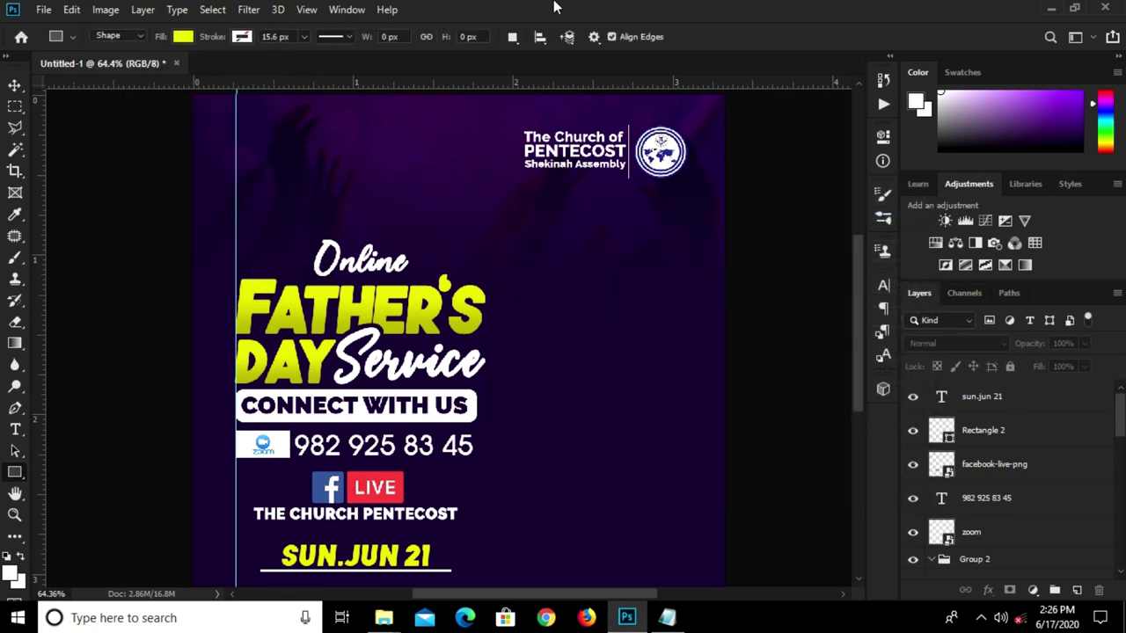
Draw a yellow rectangle at the top-left guide and round its bottom corners.
scroll(357, 136, down, 3)
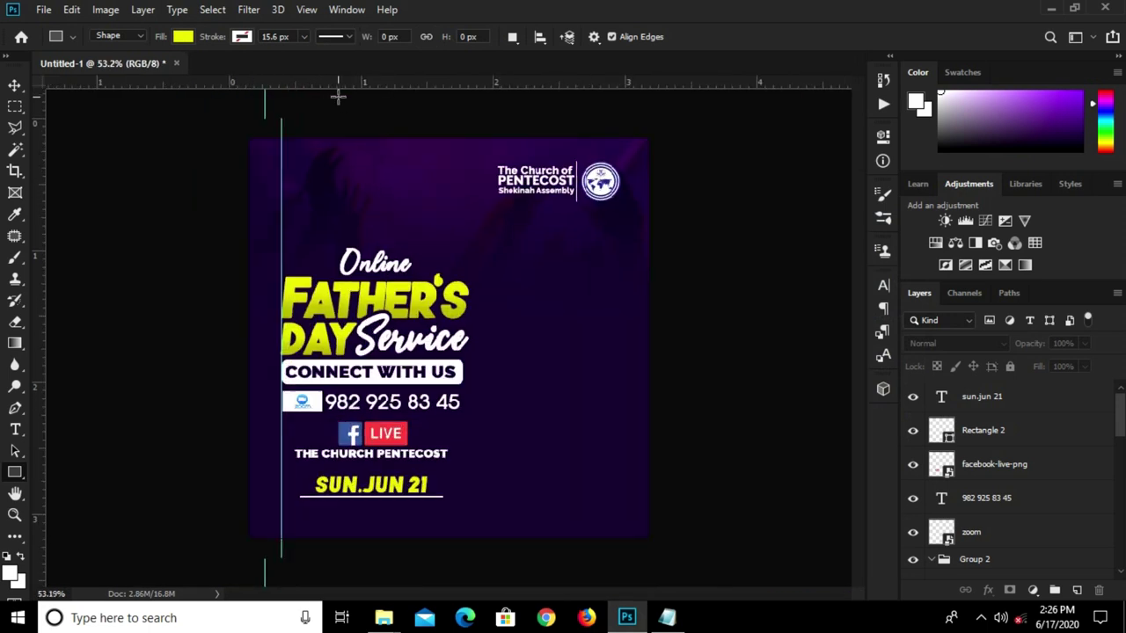
scroll(336, 93, up, 1)
mouse_move(282, 91)
mouse_down()
mouse_move(369, 200)
mouse_move(324, 167)
mouse_up()
key(v)
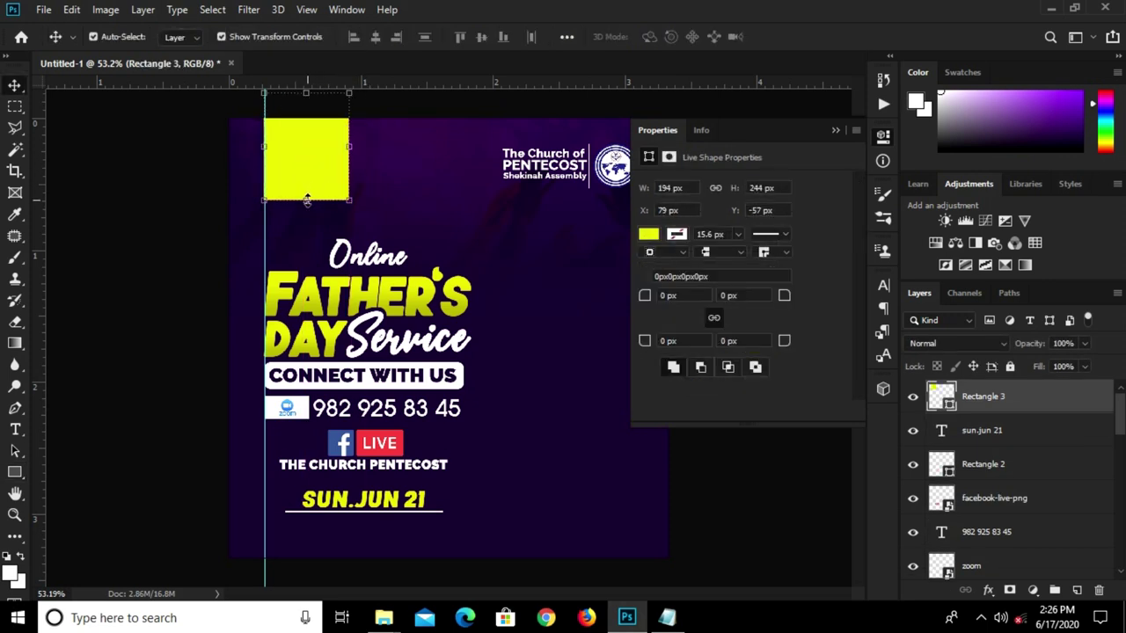
key(ctrl+t)
drag(307, 201, 307, 208)
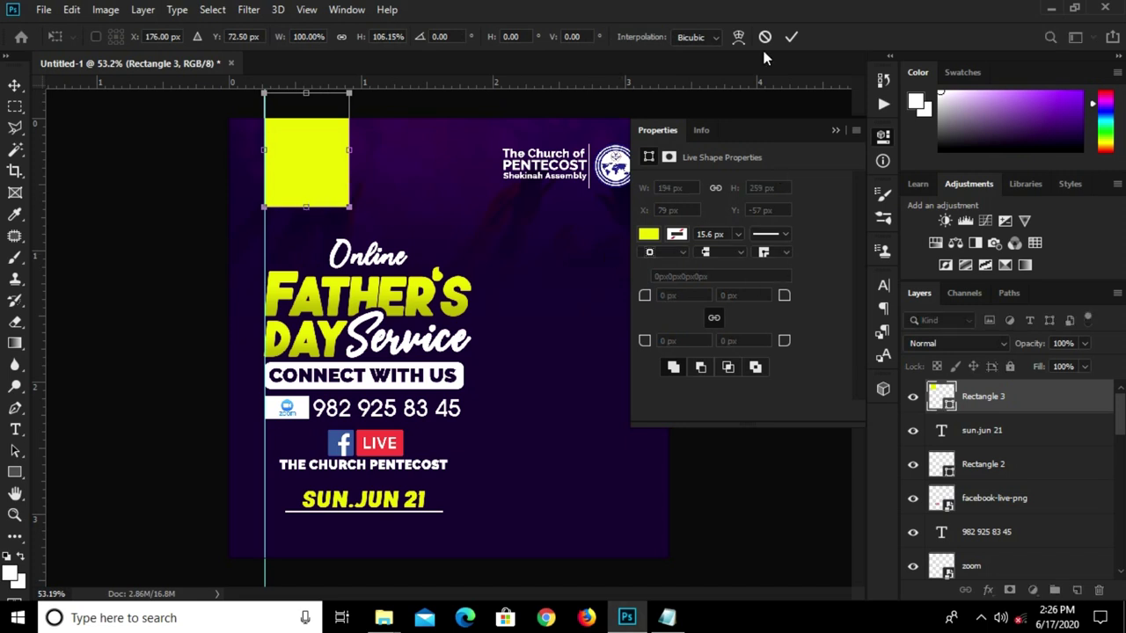
click(789, 37)
drag(784, 296, 896, 307)
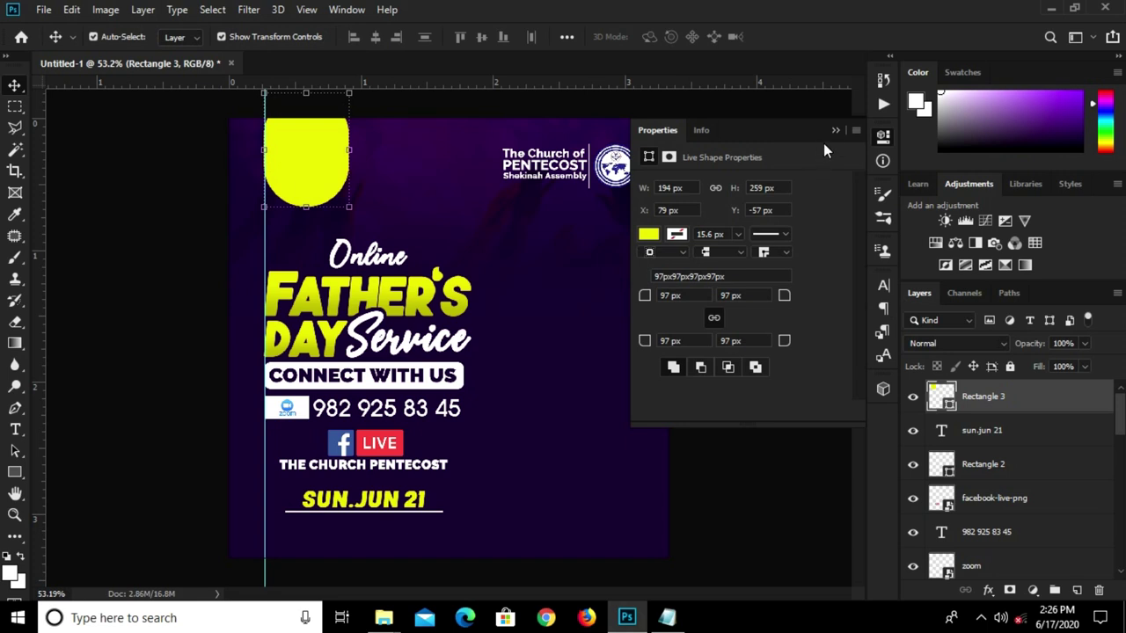
click(836, 130)
Stretch the yellow tab above the flyer's top edge and lengthen it downward.
key(ctrl+minus)
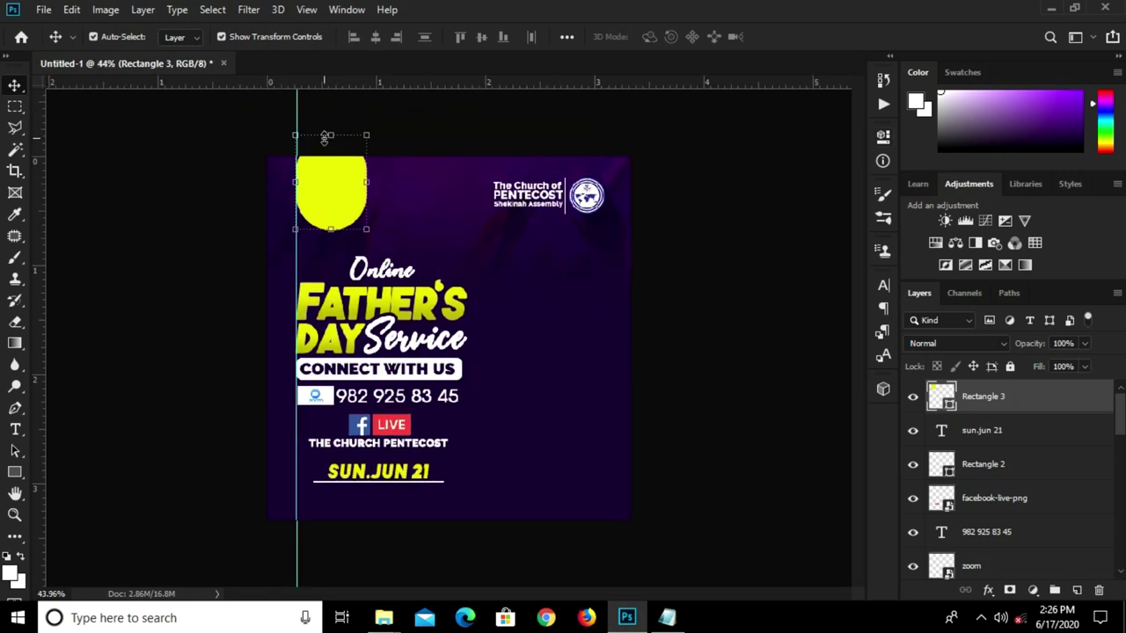
drag(325, 136, 330, 118)
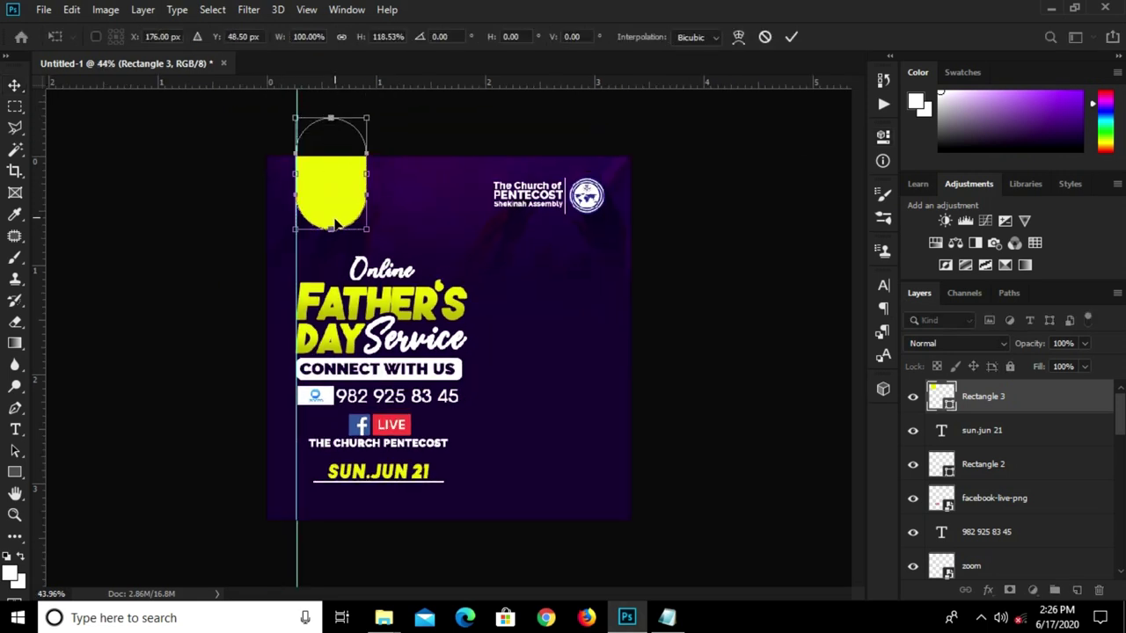
drag(336, 226, 335, 238)
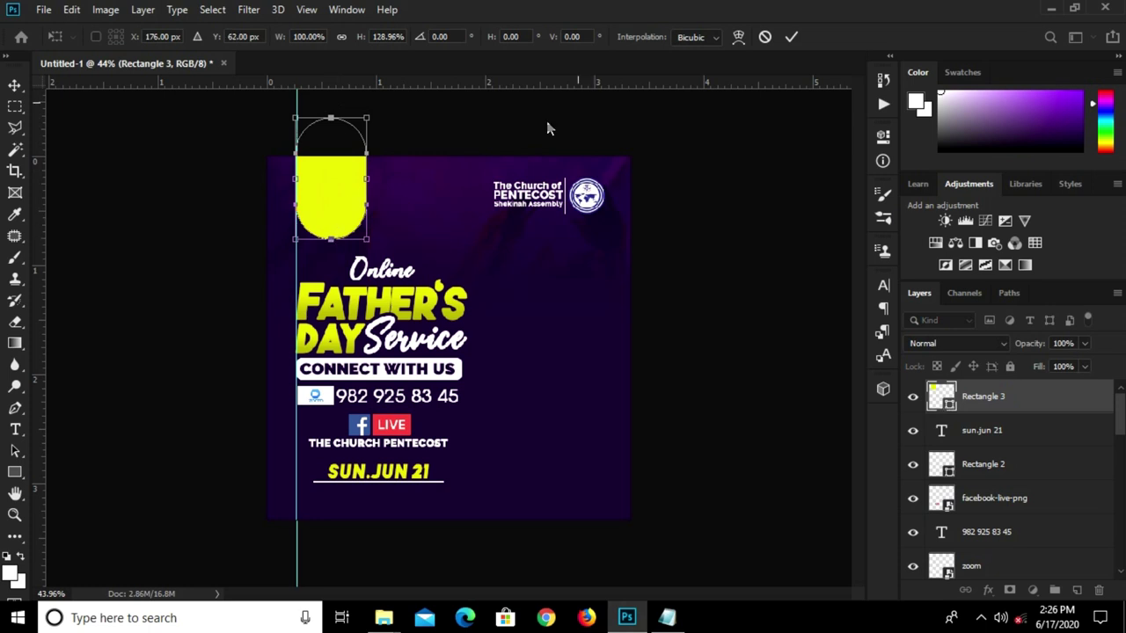
click(792, 37)
scroll(469, 437, up, 2)
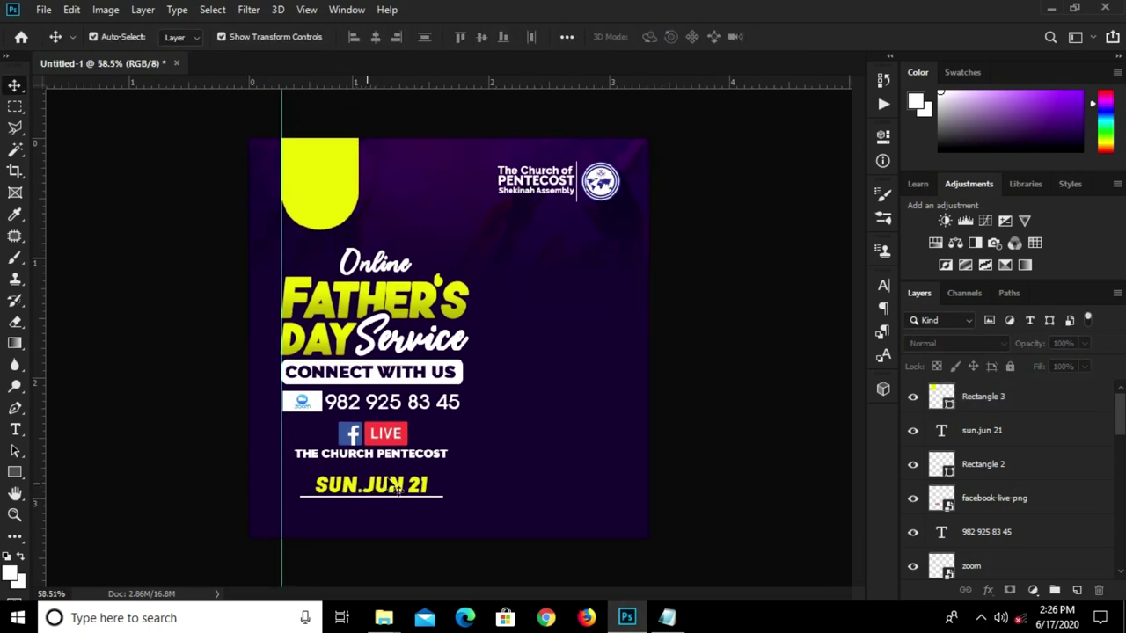
scroll(384, 501, up, 2)
click(370, 518)
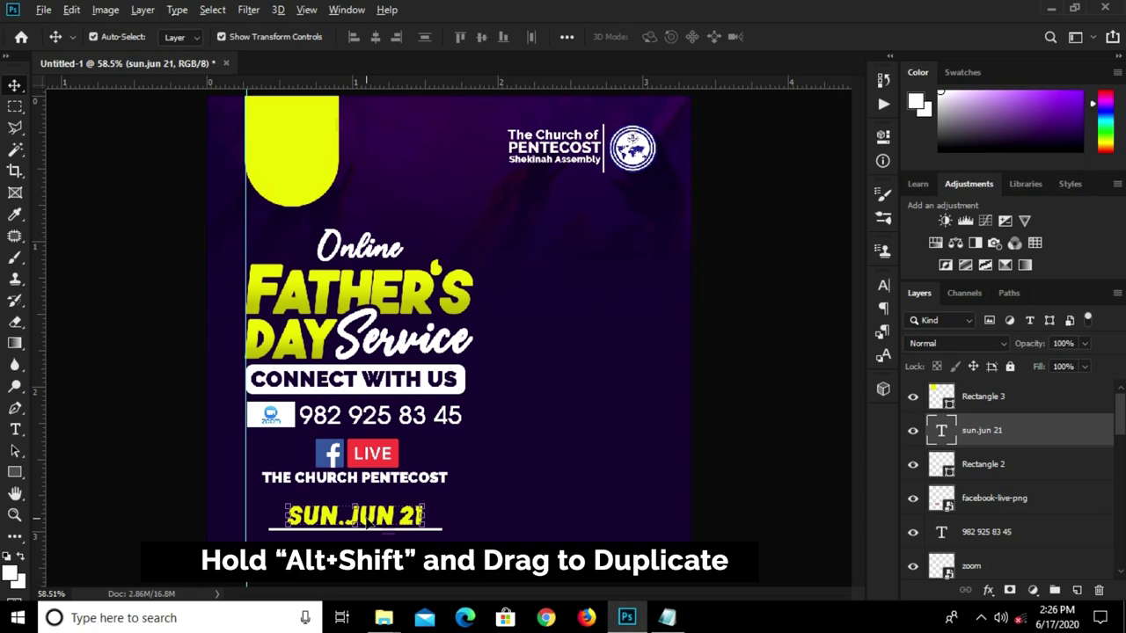
Duplicate the date text, recolour it background dark purple, and place it above the yellow tag.
mouse_move(372, 524)
mouse_down()
mouse_move(397, 189)
mouse_move(433, 189)
mouse_up()
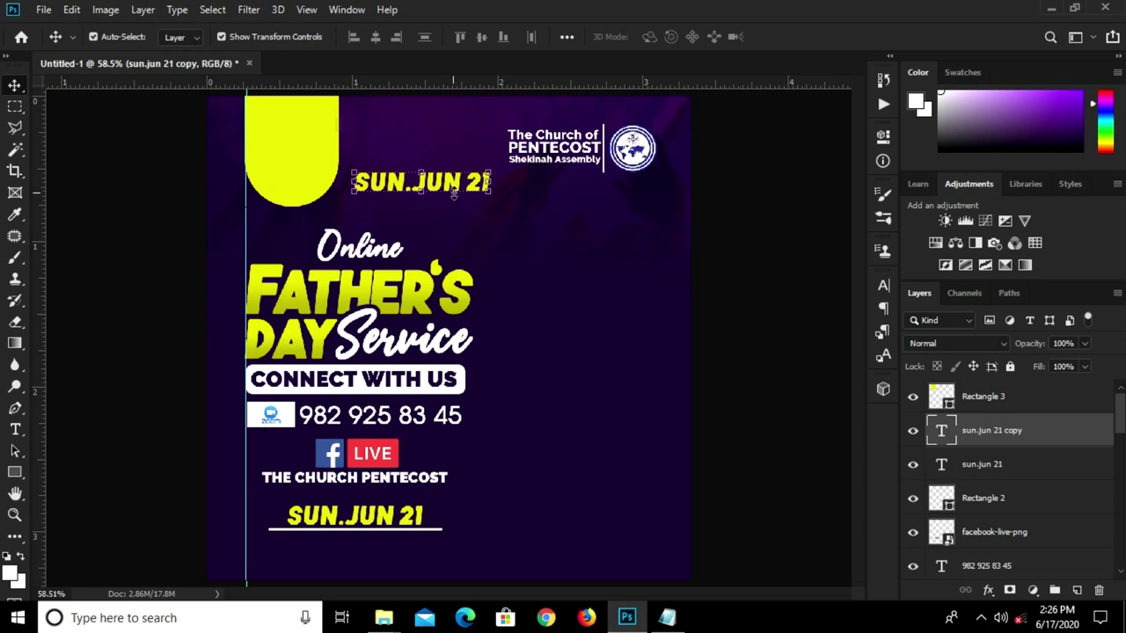
click(883, 286)
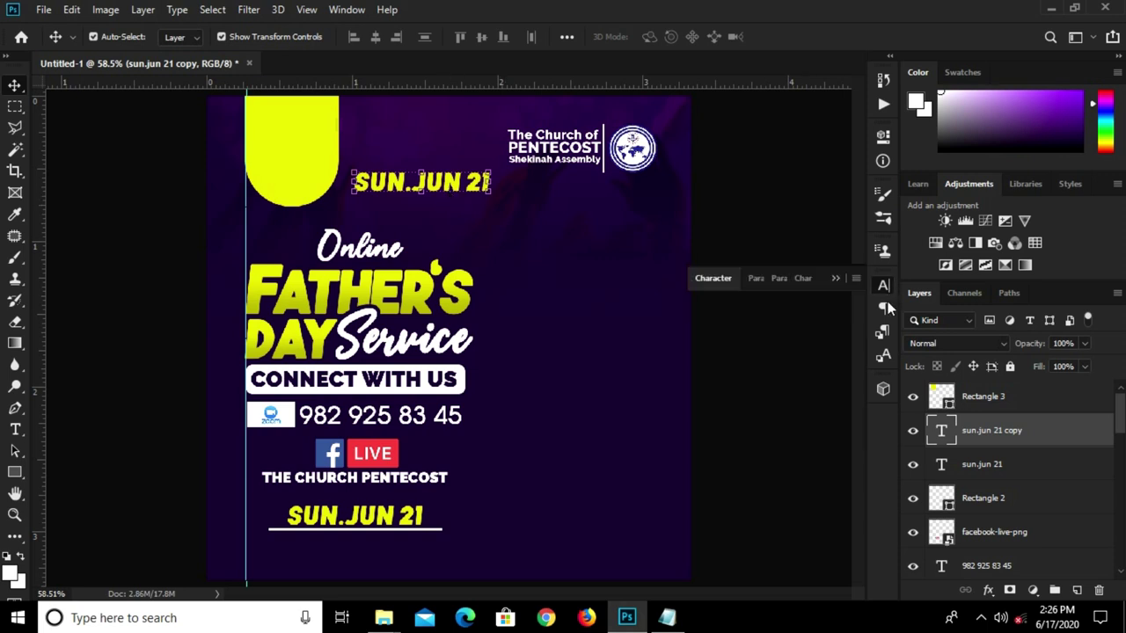
click(844, 378)
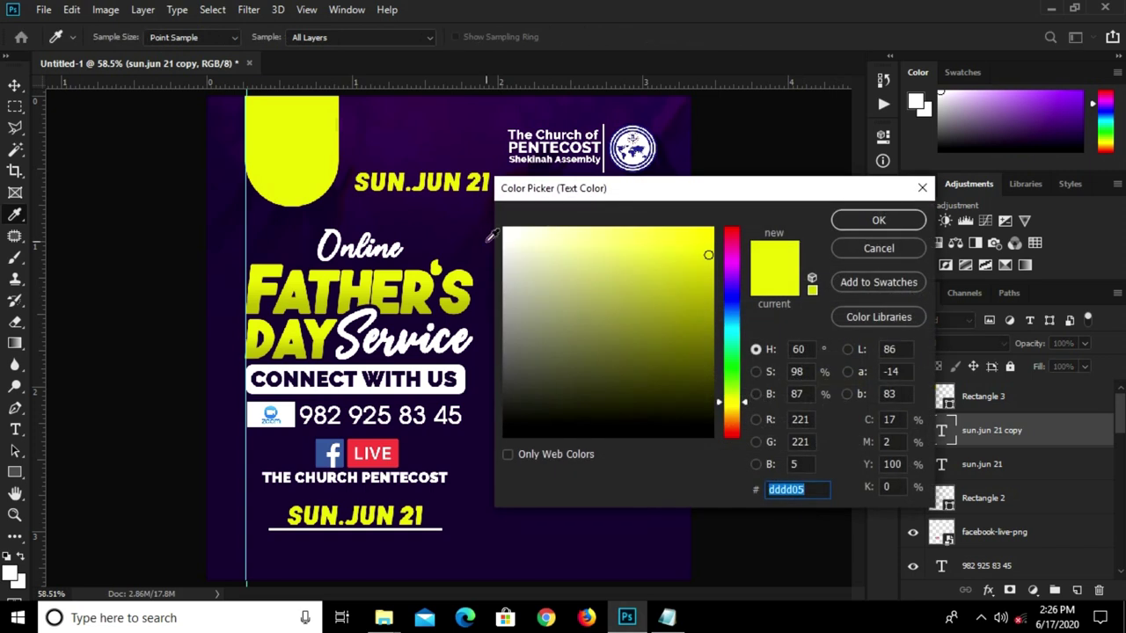
click(489, 236)
click(894, 220)
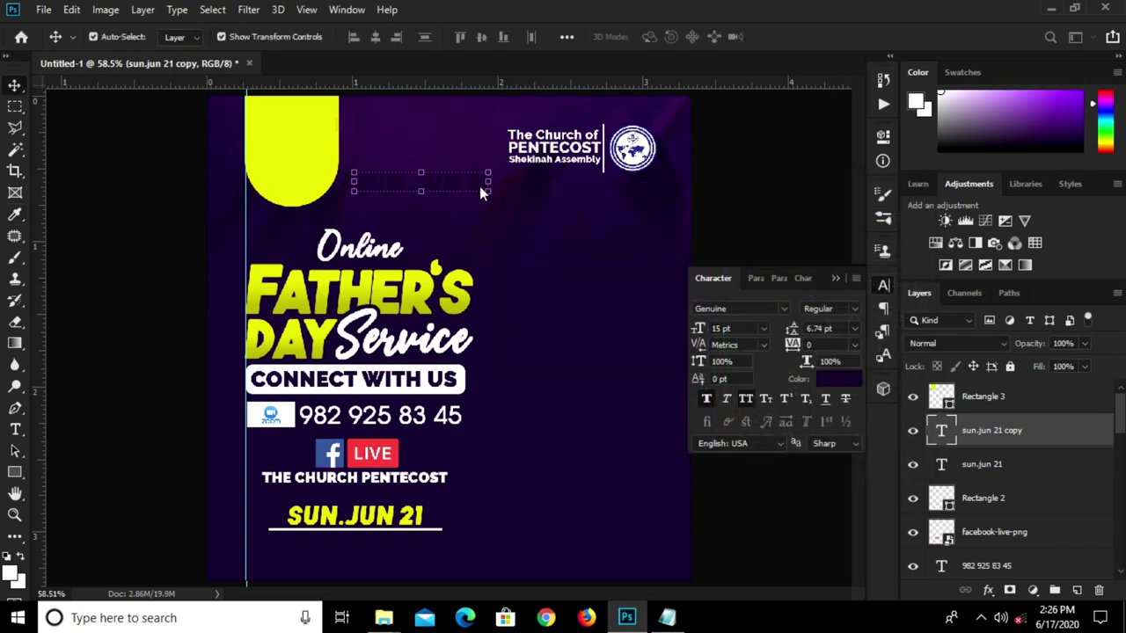
drag(479, 186, 368, 174)
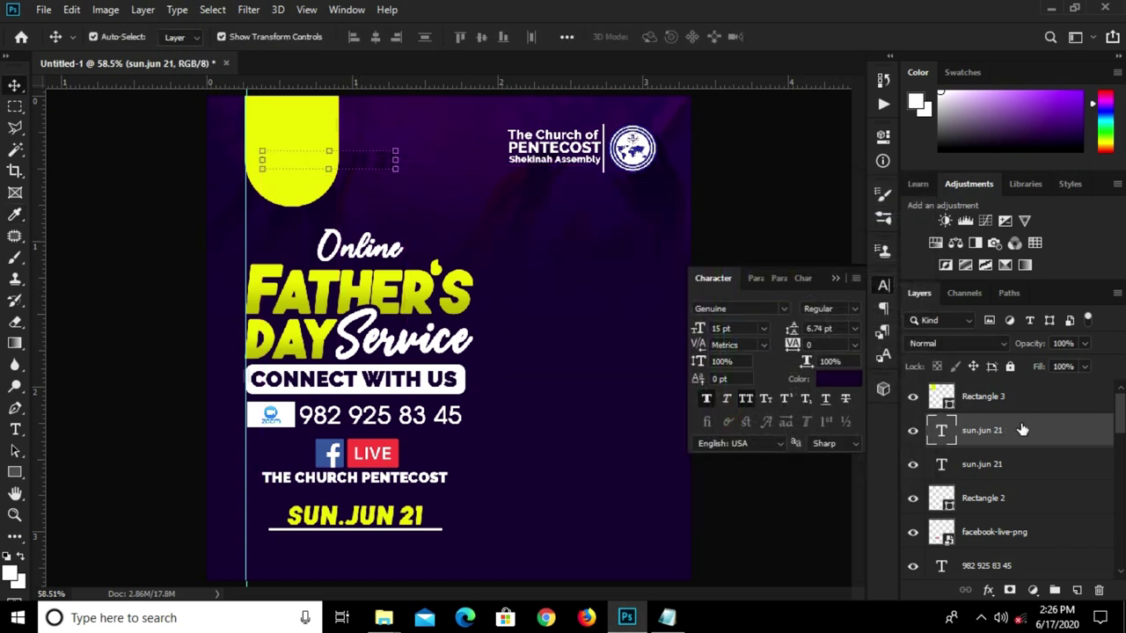
key(ctrl+])
drag(362, 168, 348, 165)
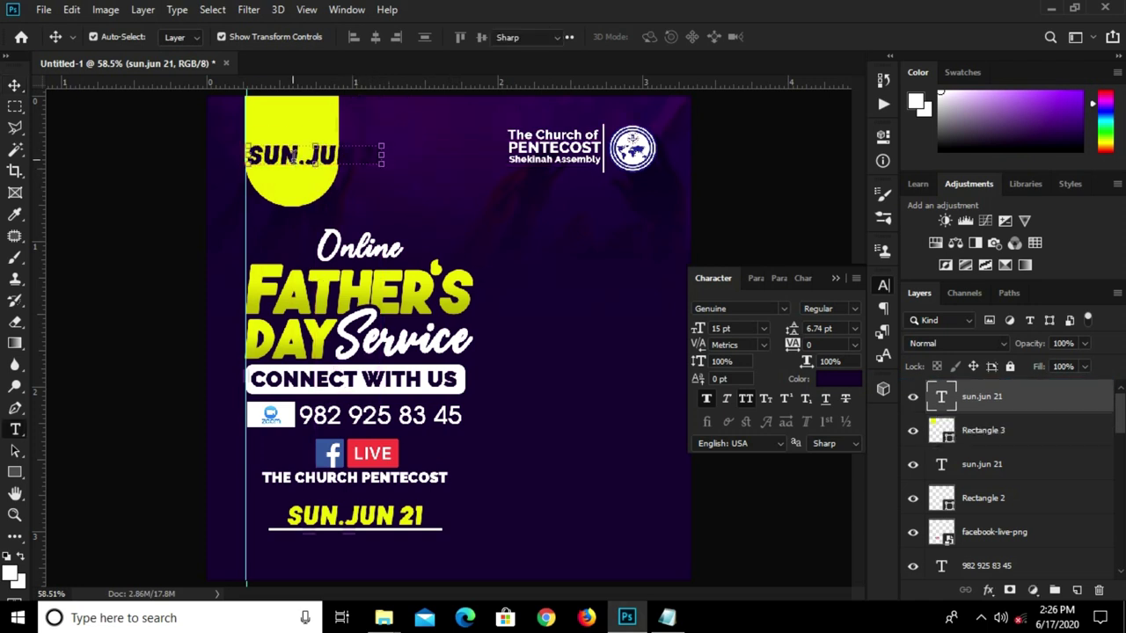
Change the copied text to TIME and move it up within the yellow tag.
double_click(286, 154)
key(ctrl+a)
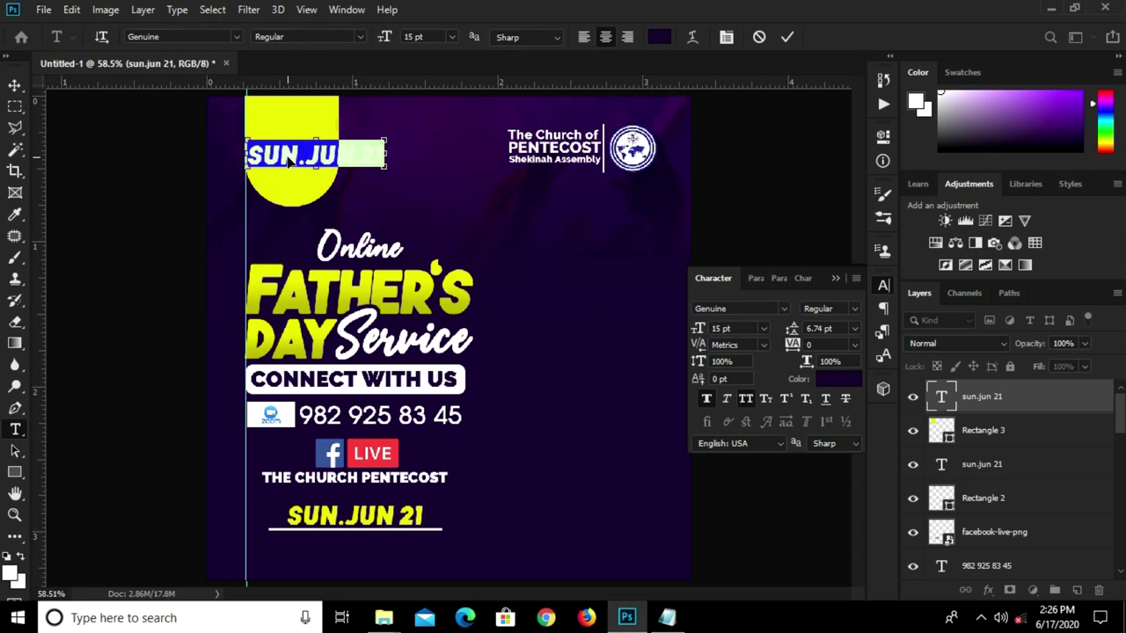
text(TIME)
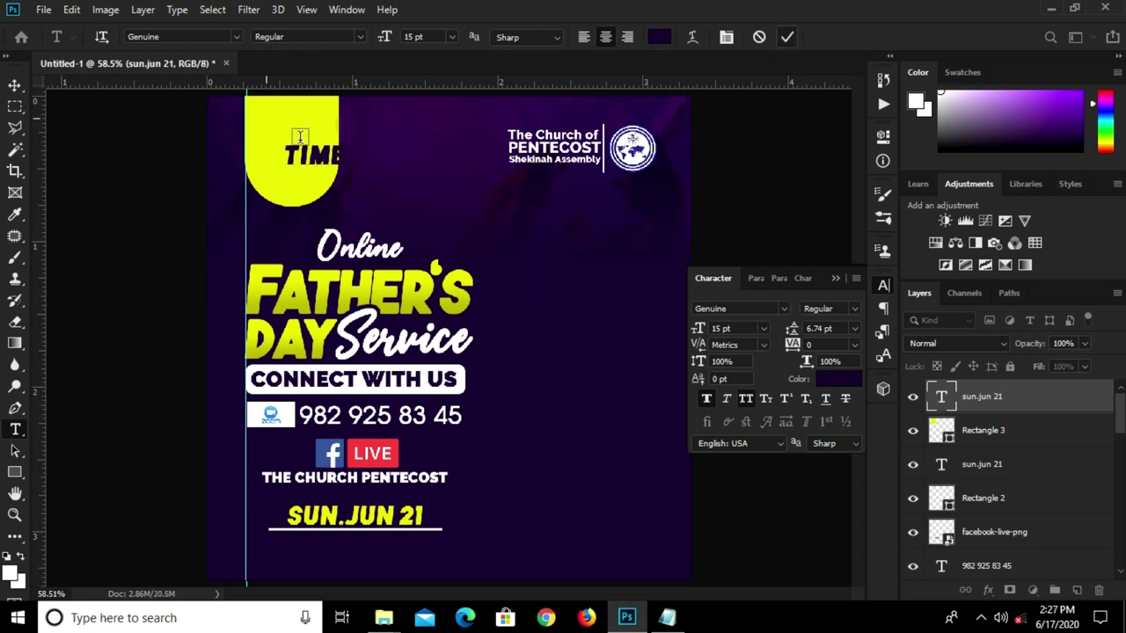
click(14, 85)
mouse_move(315, 158)
mouse_down()
mouse_move(299, 130)
mouse_move(300, 164)
mouse_up()
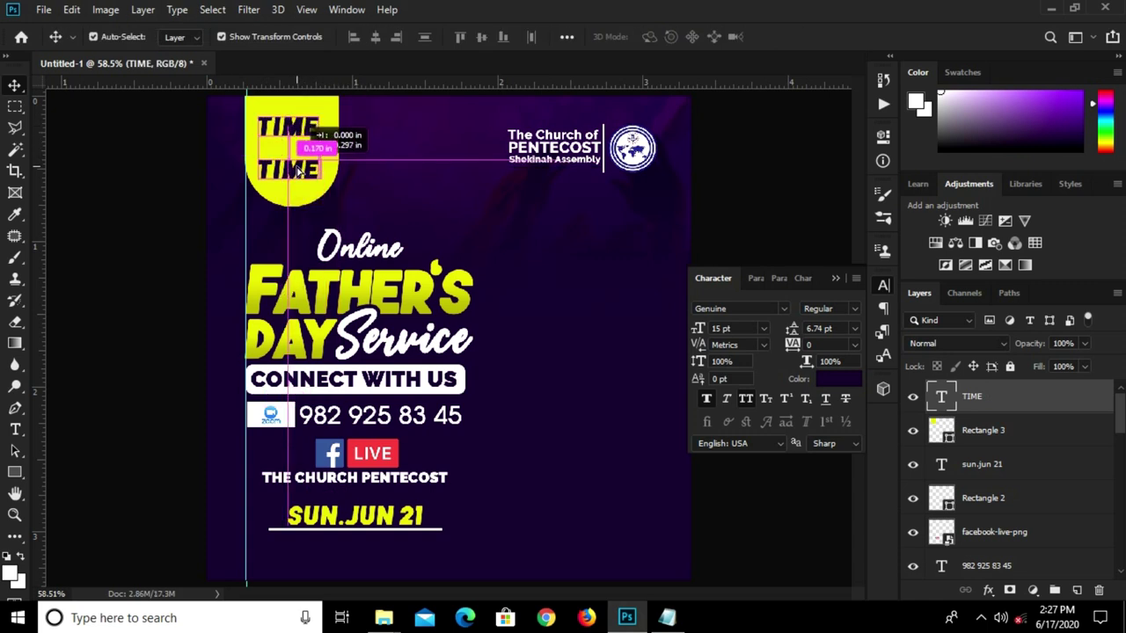
Duplicate TIME, change the copy to 6PM, and scale it up to fill the tag.
key(t)
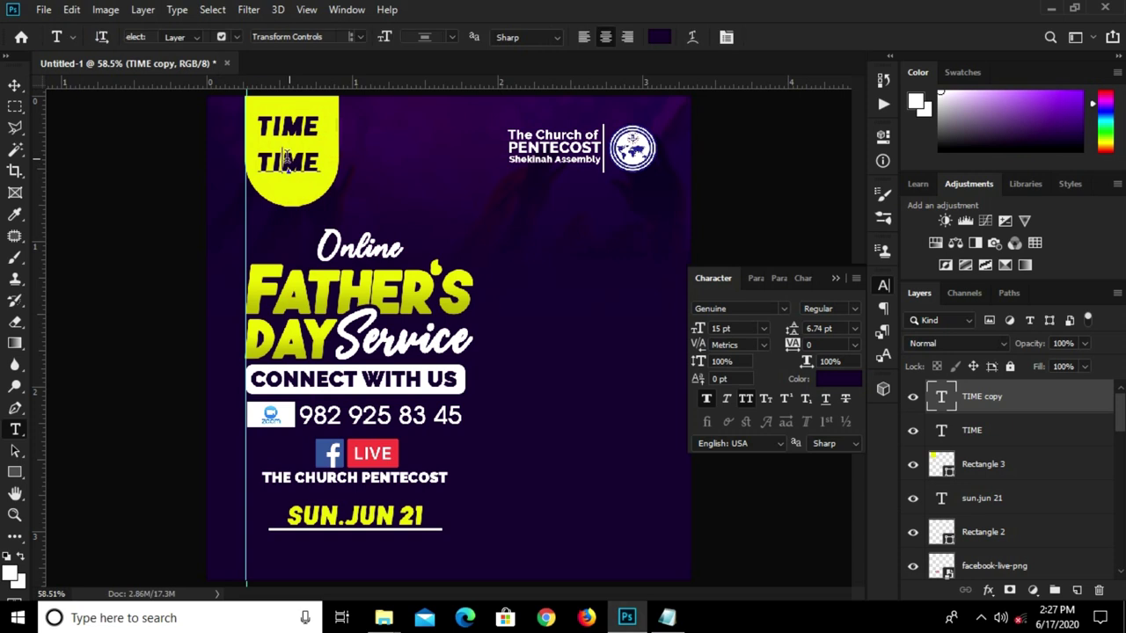
click(290, 164)
double_click(289, 164)
text(6PM)
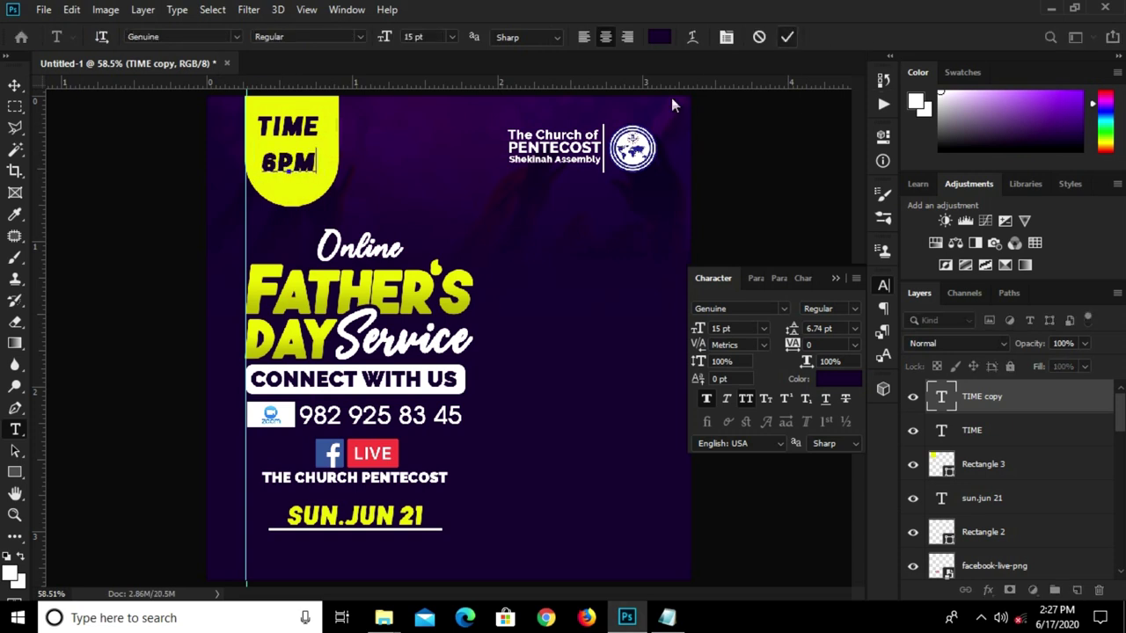
key(ctrl+Return)
key(v)
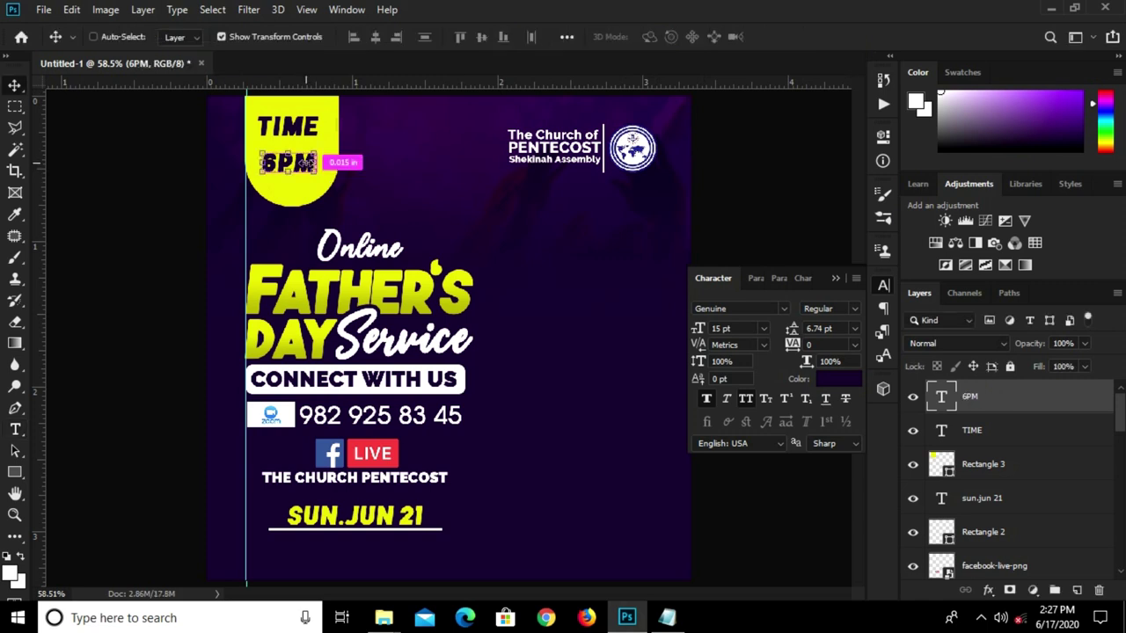
key(ctrl+t)
drag(315, 155, 244, 188)
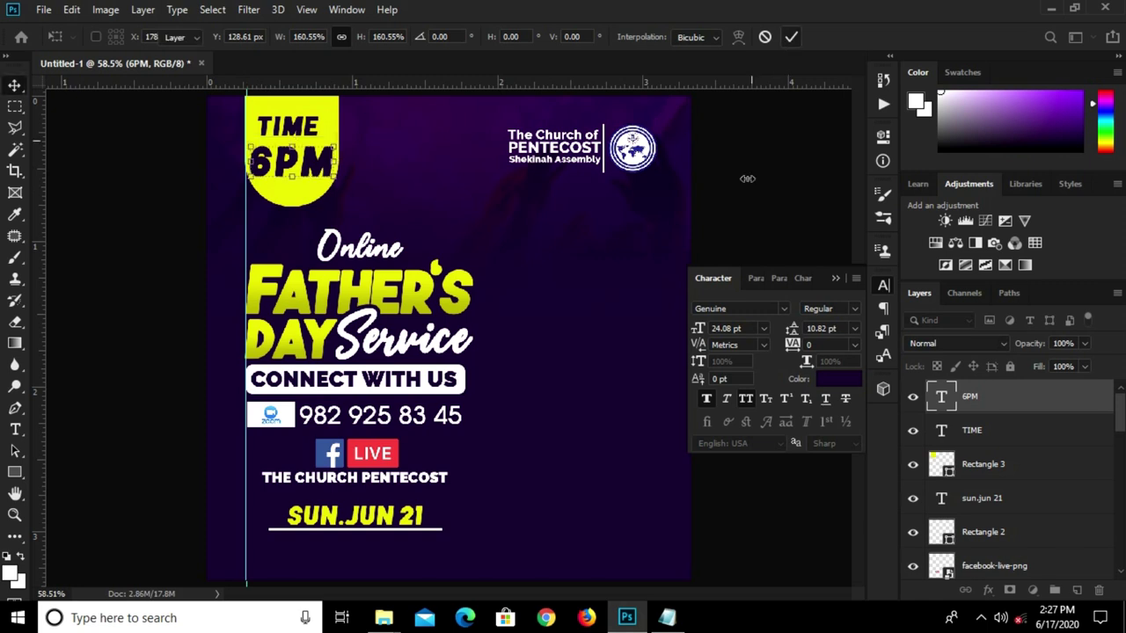
key(Return)
Nudge TIME and 6PM into their final positions inside the yellow tag.
click(304, 127)
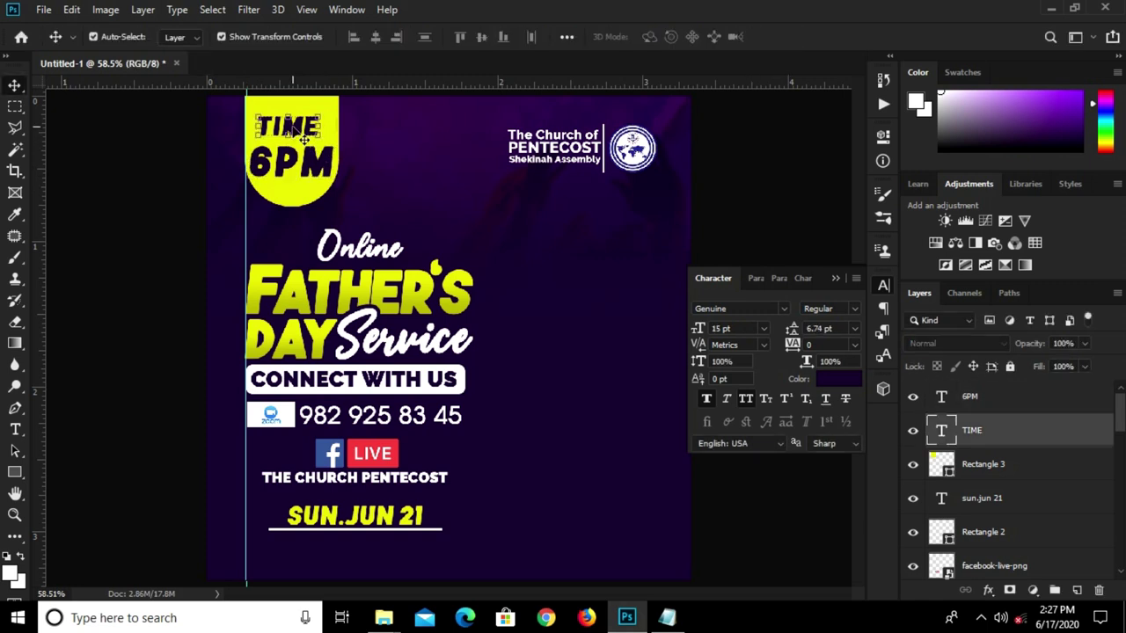
drag(294, 127, 295, 132)
key(ctrl+t)
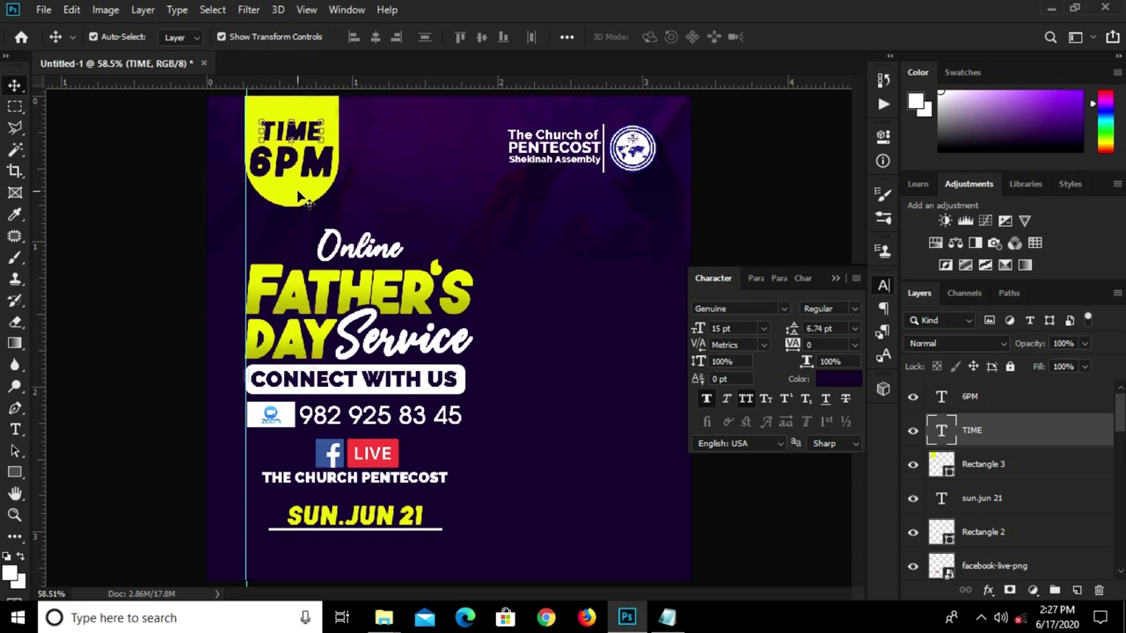
click(299, 198)
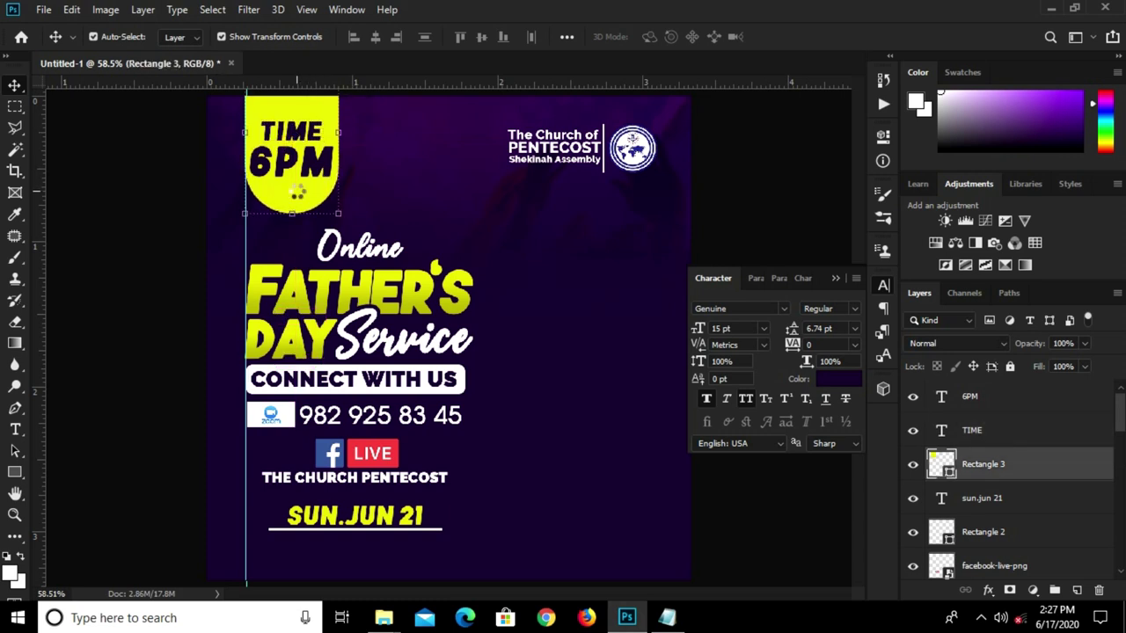
click(264, 174)
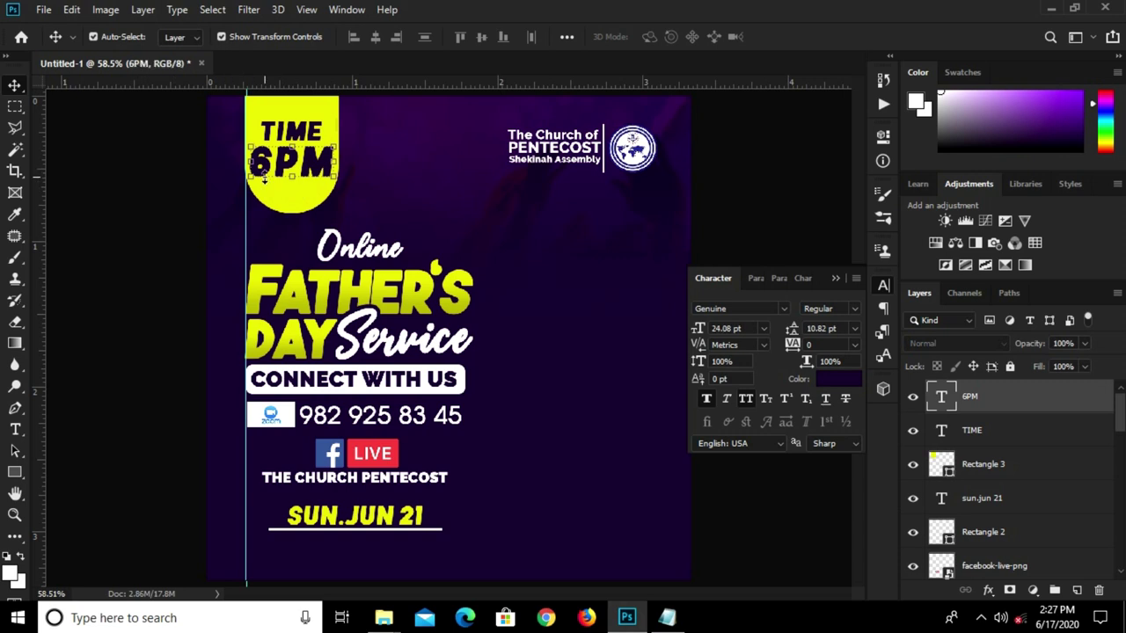
drag(263, 174, 262, 171)
click(796, 250)
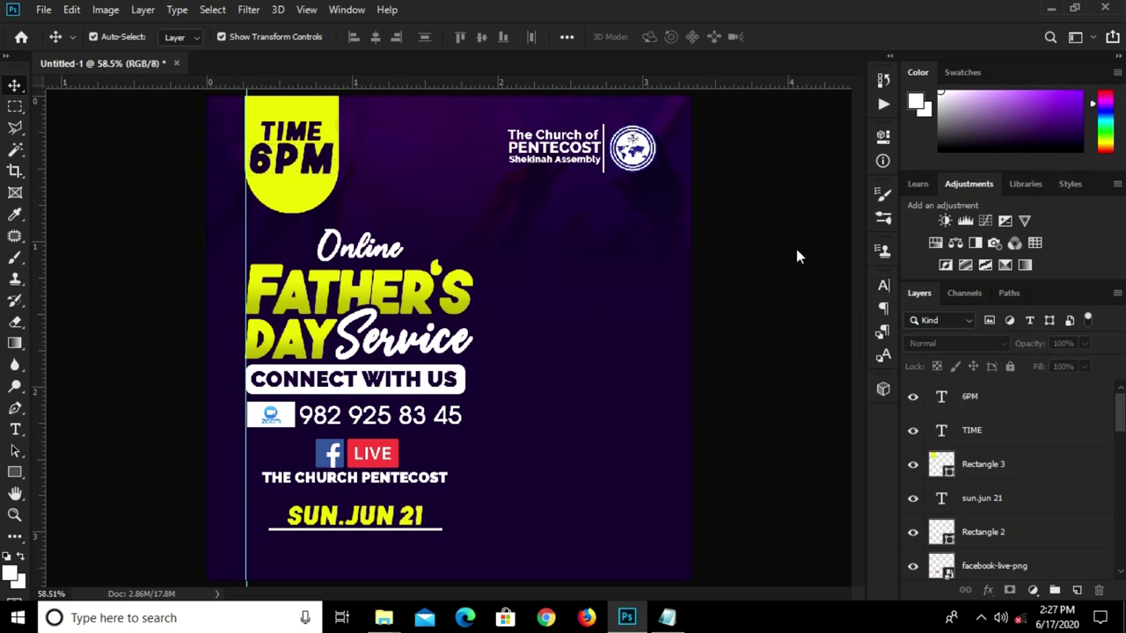
scroll(756, 281, down, 2)
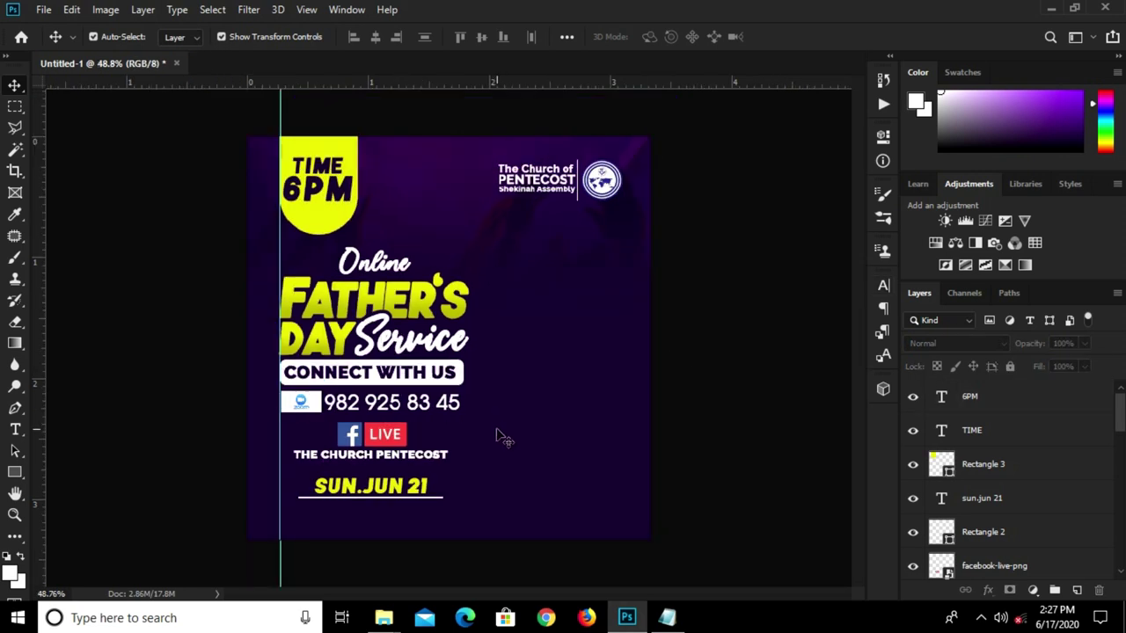
click(43, 10)
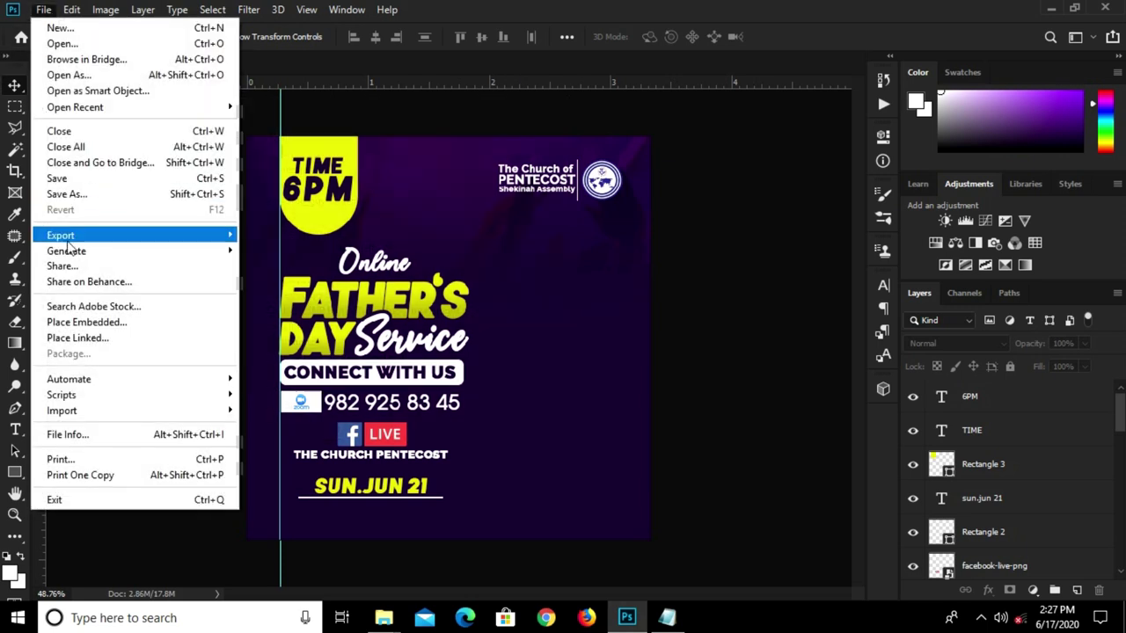
Place the apostle photo as an embedded image on the flyer's right side.
click(97, 319)
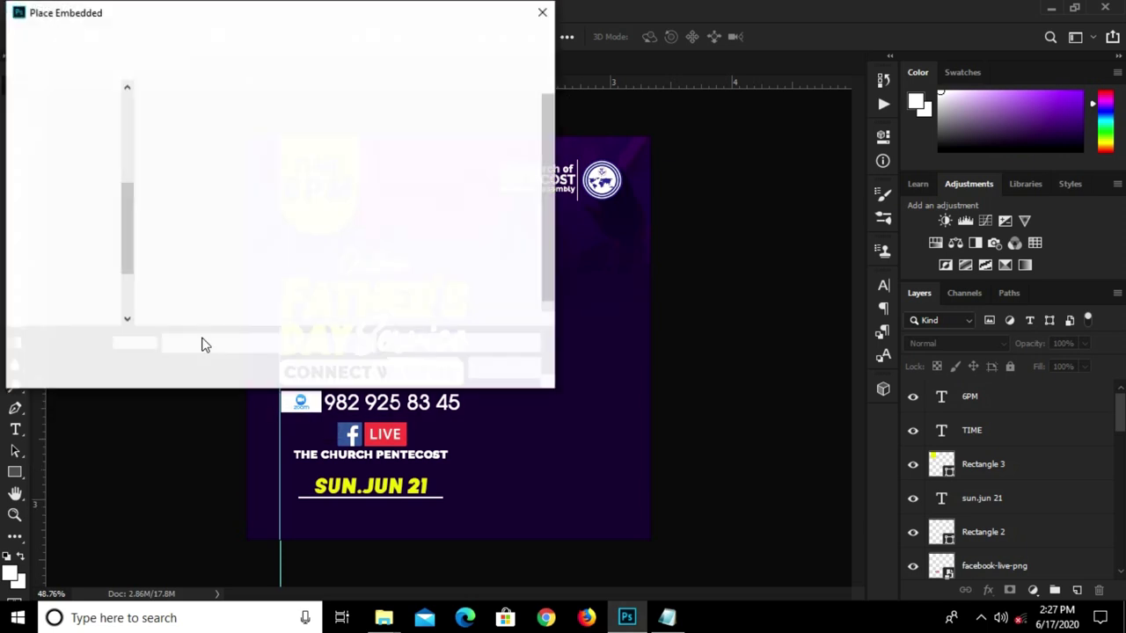
click(390, 147)
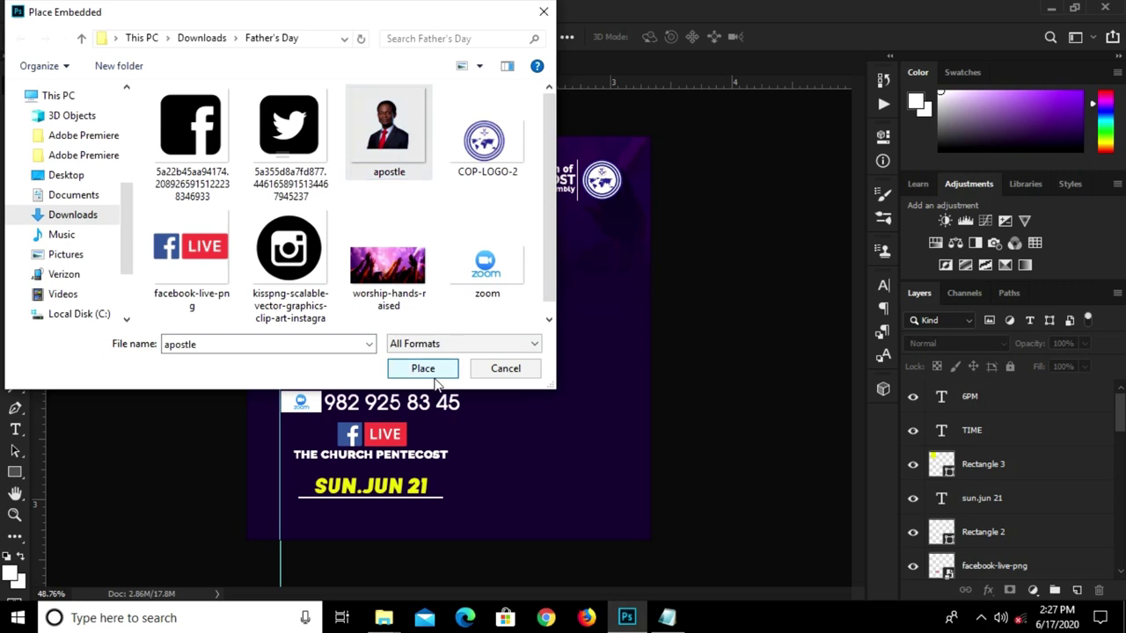
click(422, 369)
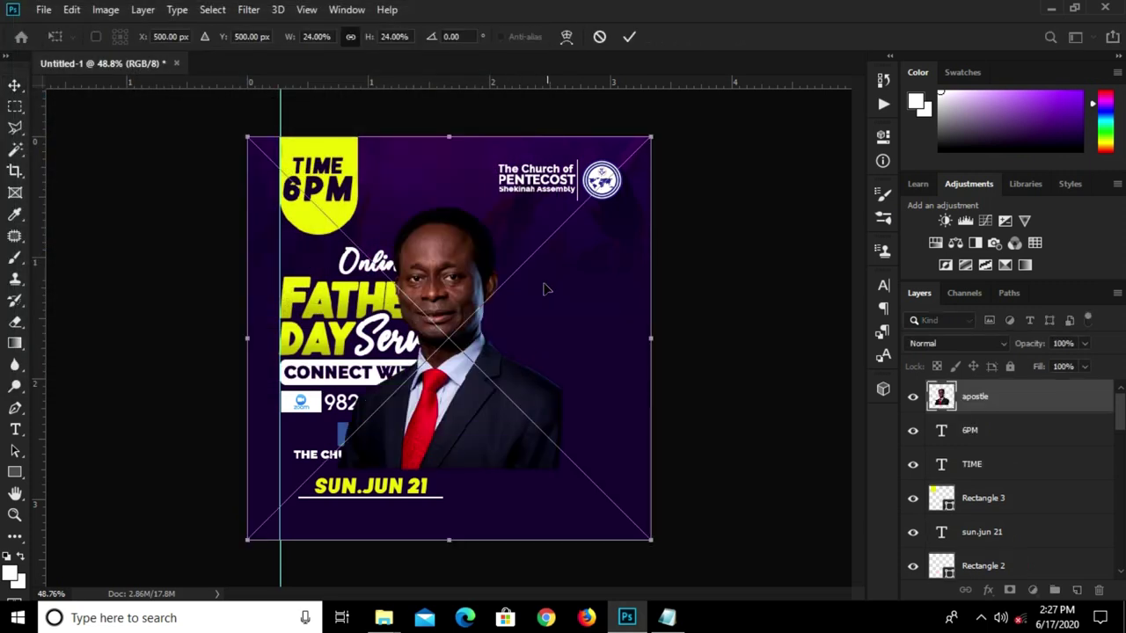
drag(433, 386, 552, 393)
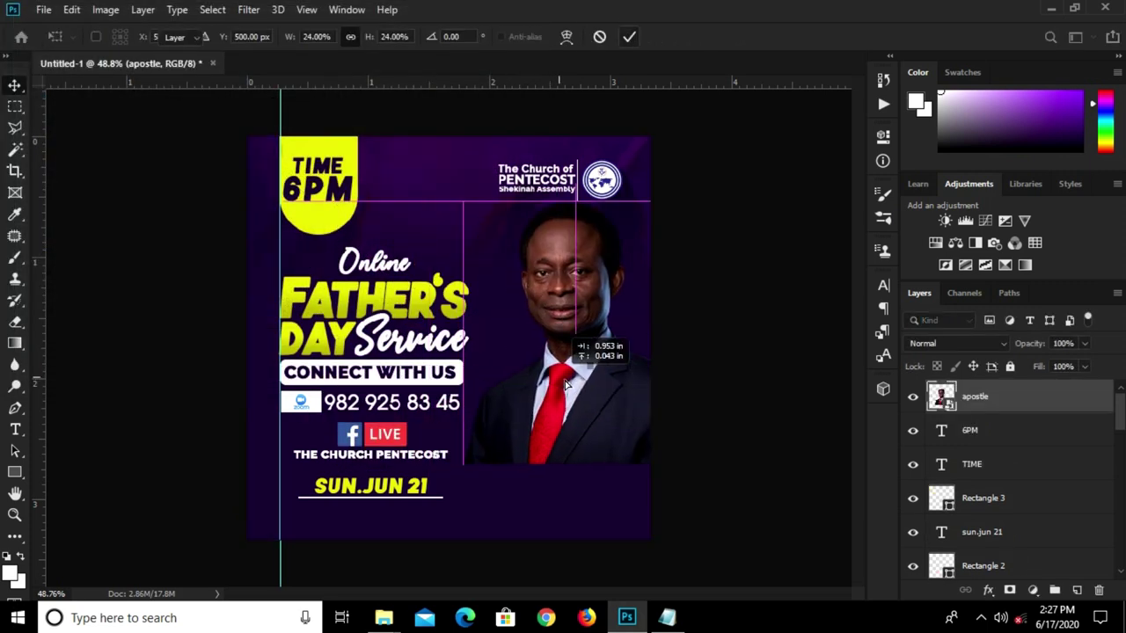
key(Return)
click(739, 380)
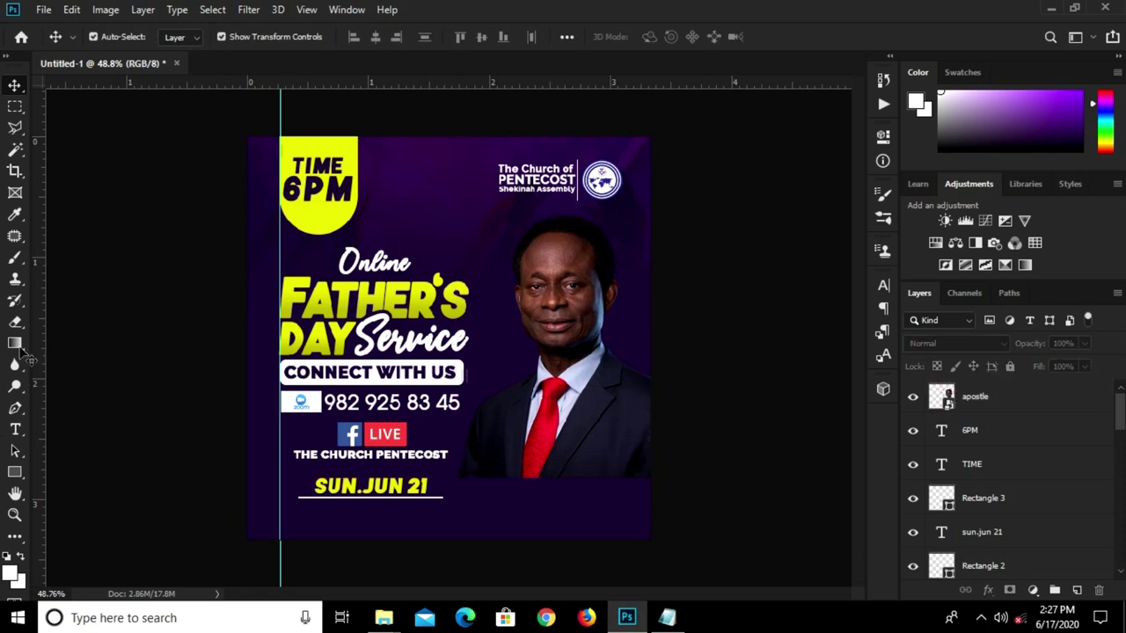
click(14, 475)
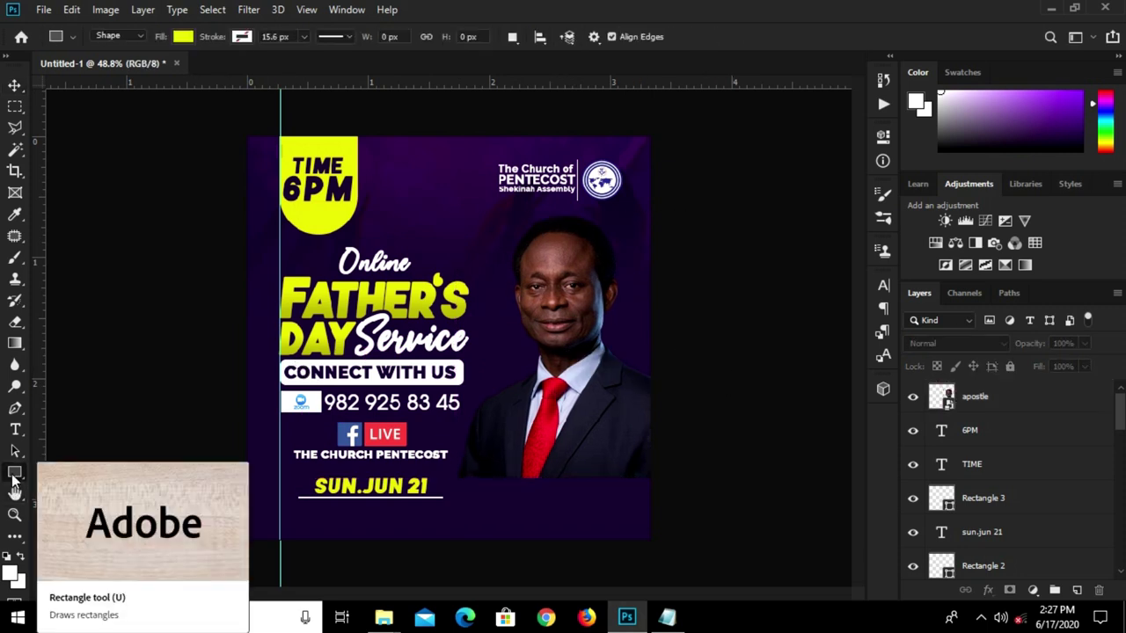
Draw a dark purple, white-outlined circle on the right and move it behind the apostle photo.
right_click(14, 480)
click(74, 501)
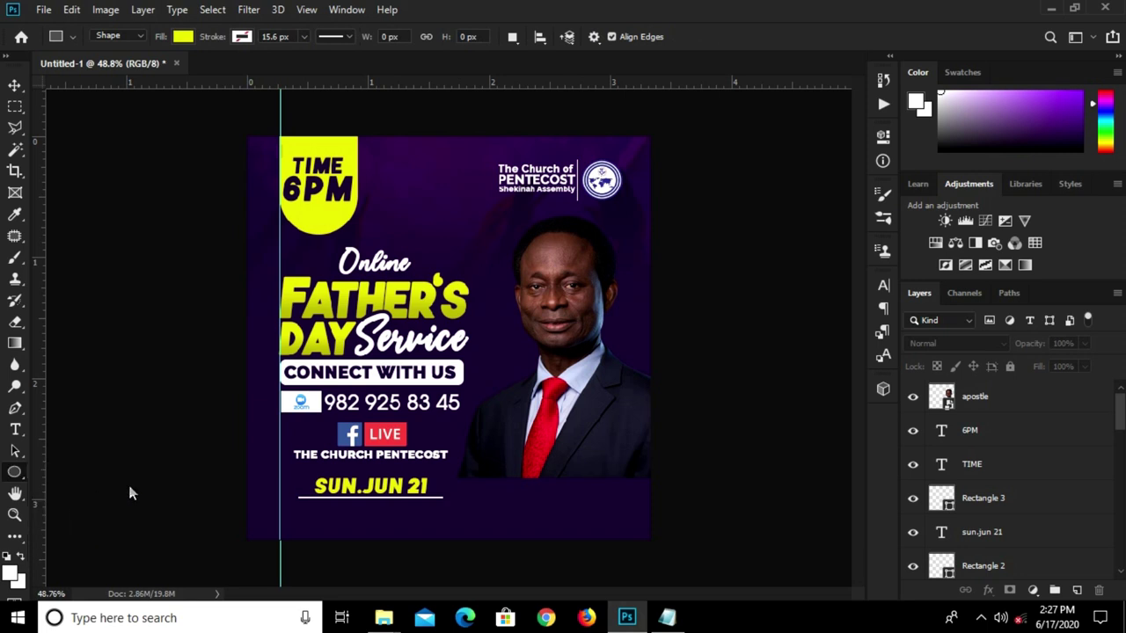
scroll(590, 346, up, 3)
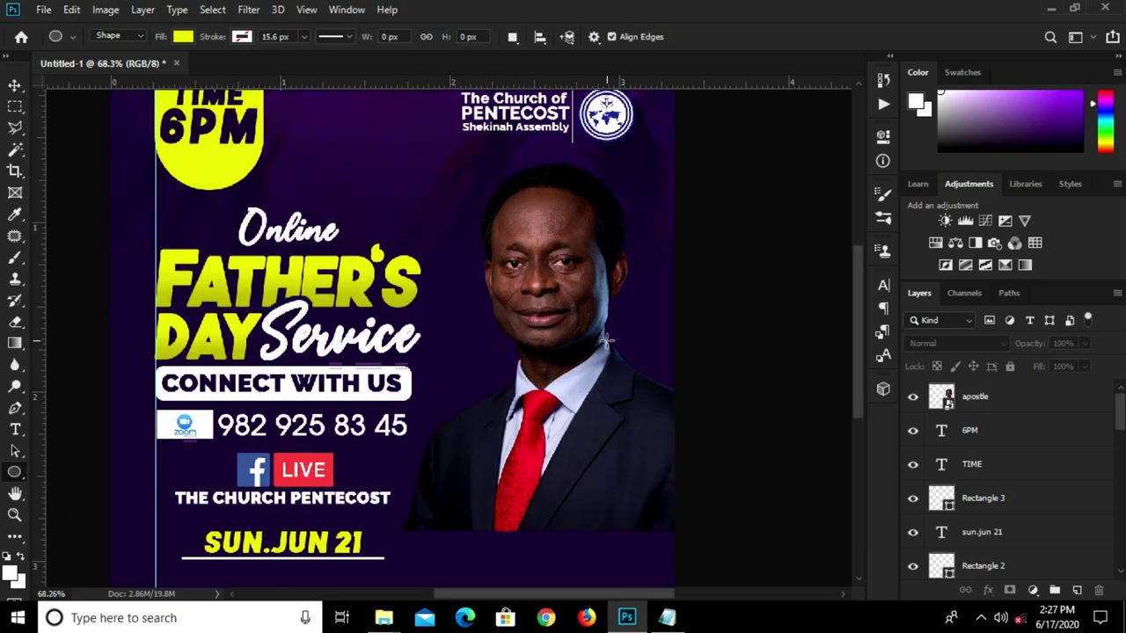
drag(649, 260, 359, 556)
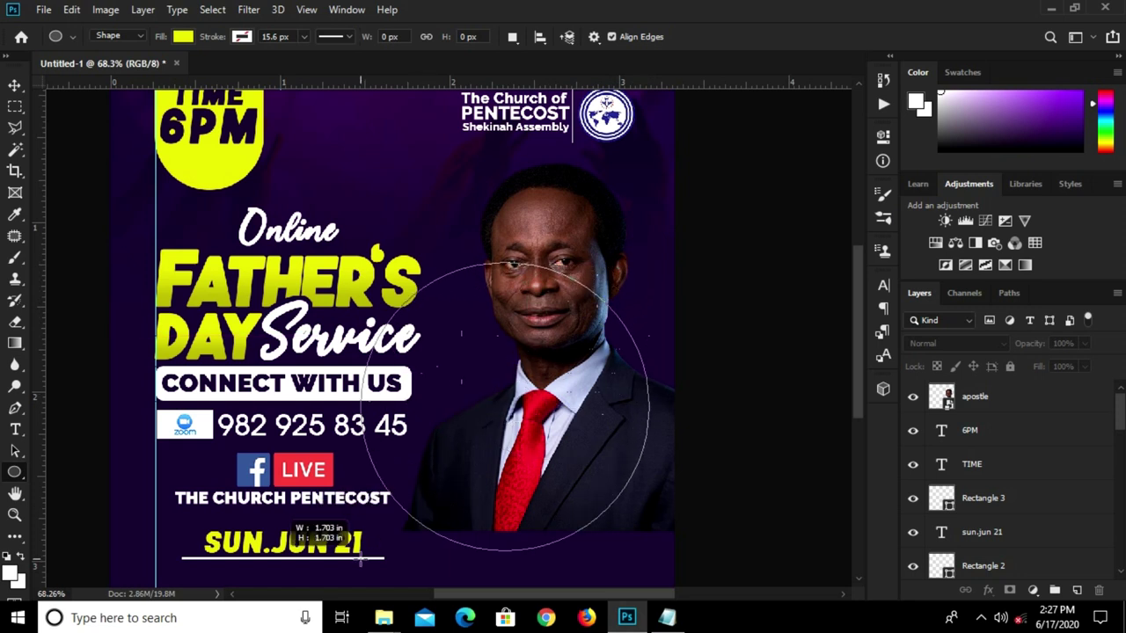
drag(359, 556, 356, 559)
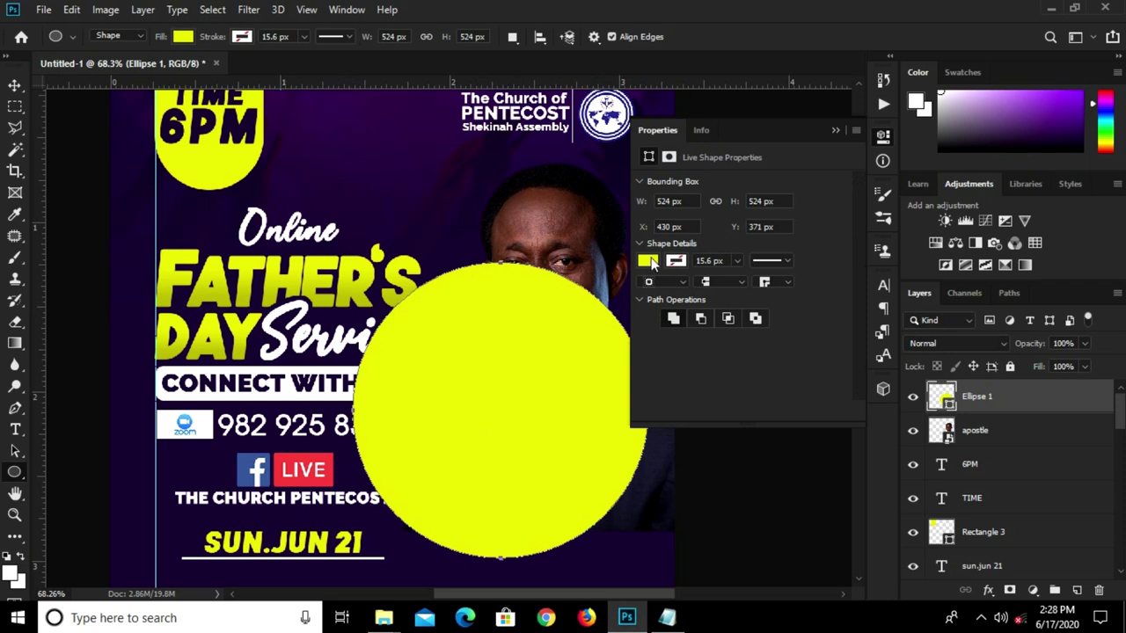
click(648, 261)
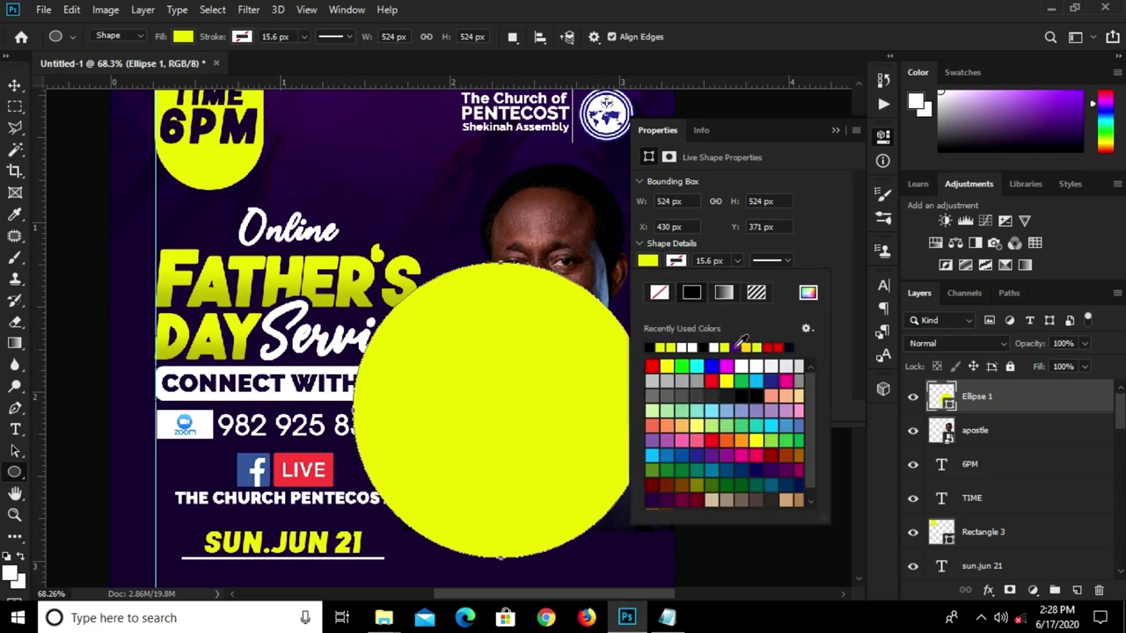
click(743, 343)
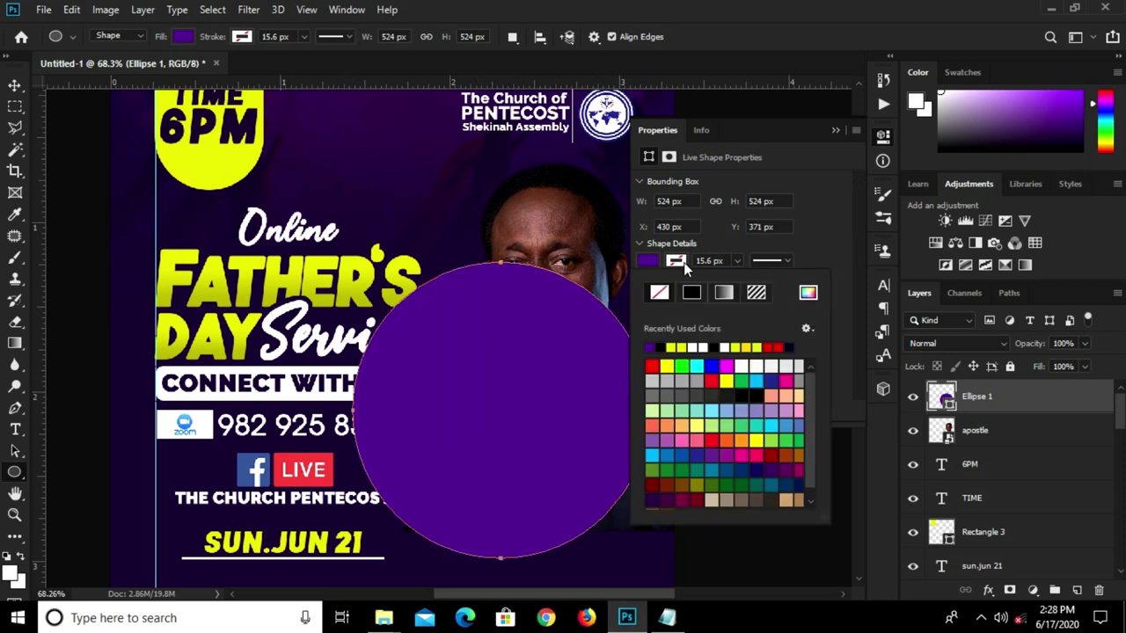
click(702, 347)
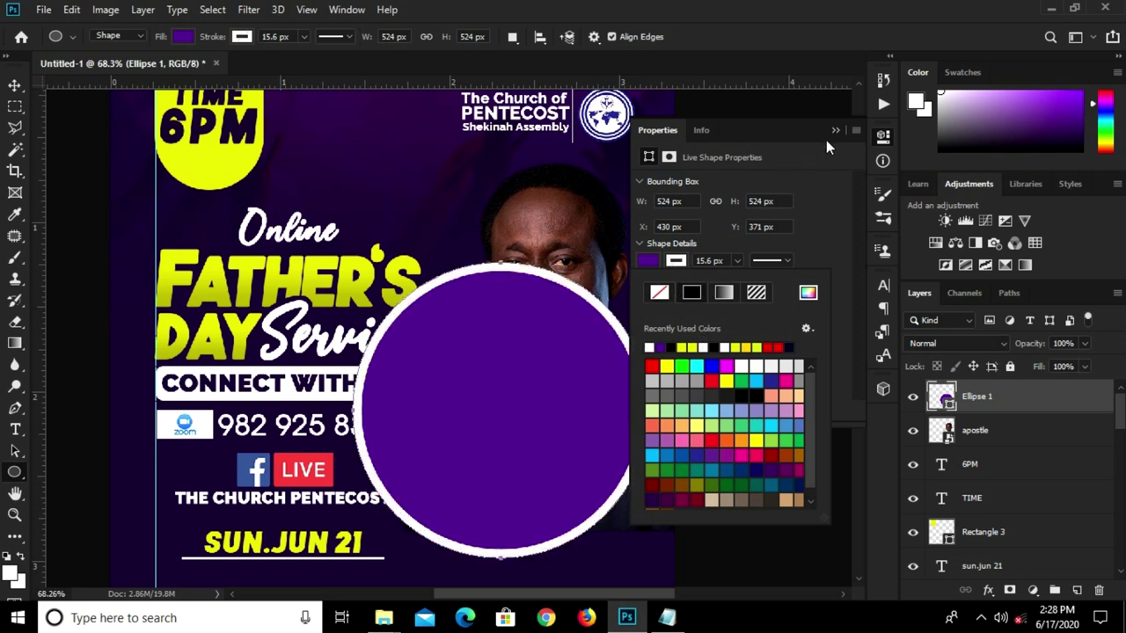
click(832, 134)
key(v)
drag(492, 394, 539, 392)
drag(997, 400, 992, 433)
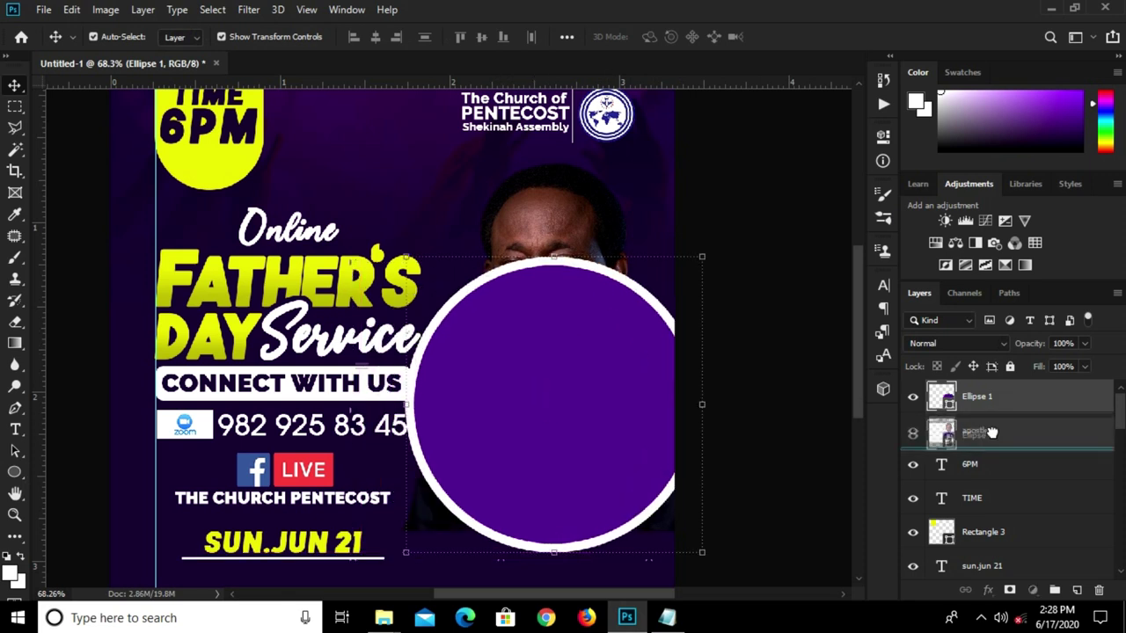
Shrink the purple circle to about 78% and move it down-right under the photo.
click(743, 345)
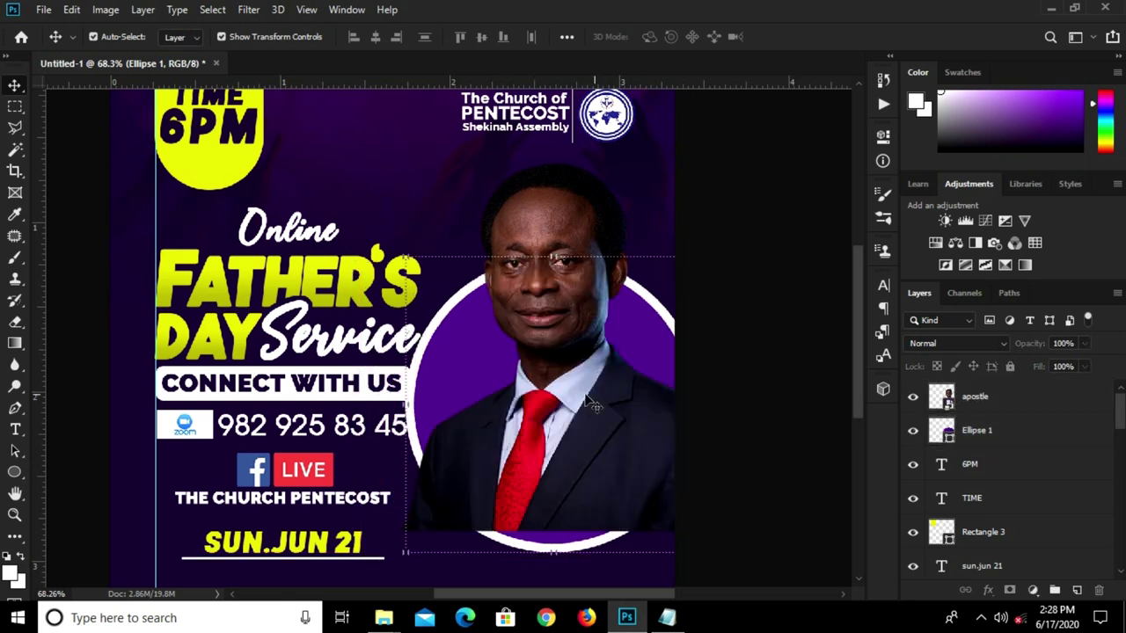
click(451, 344)
key(ctrl)
key(ctrl+t)
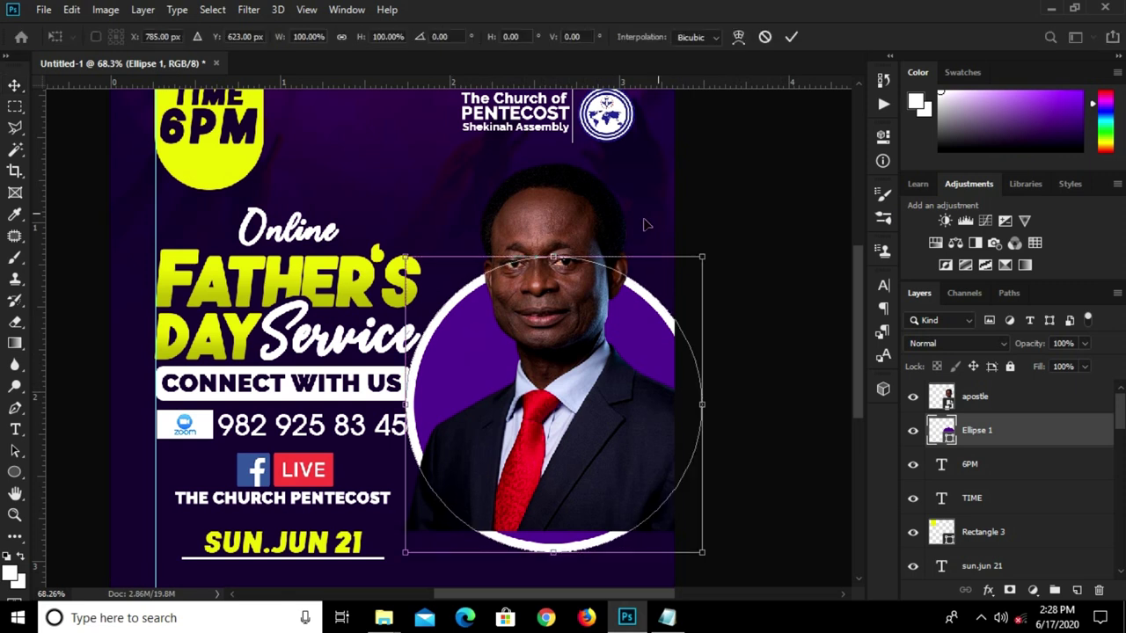
drag(699, 258, 634, 323)
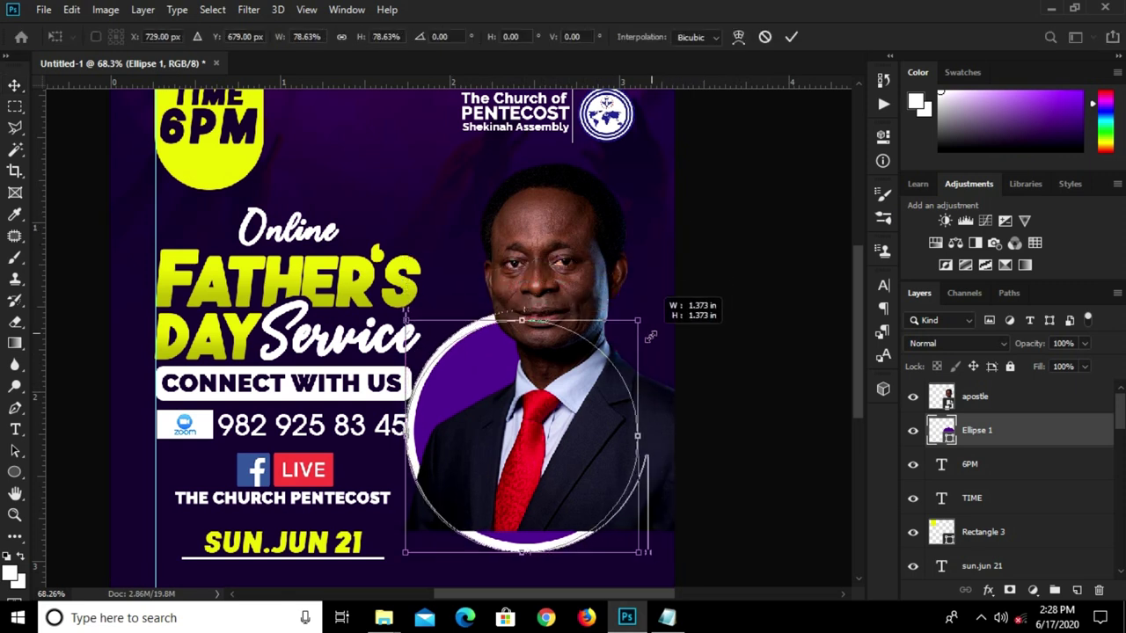
drag(482, 399, 520, 412)
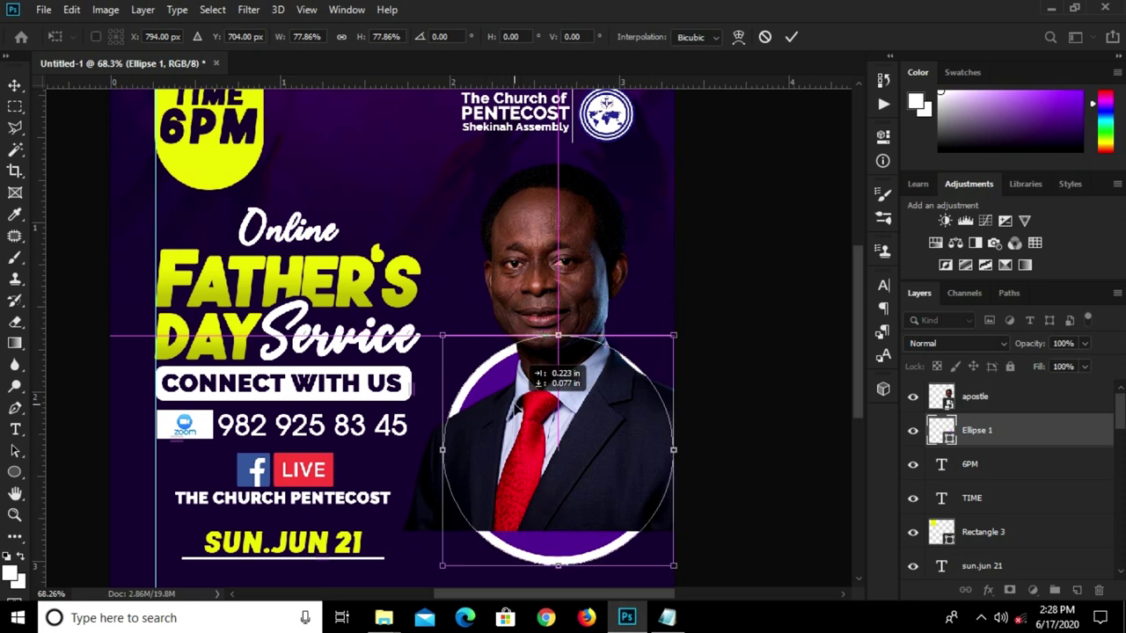
drag(673, 335, 660, 345)
click(792, 35)
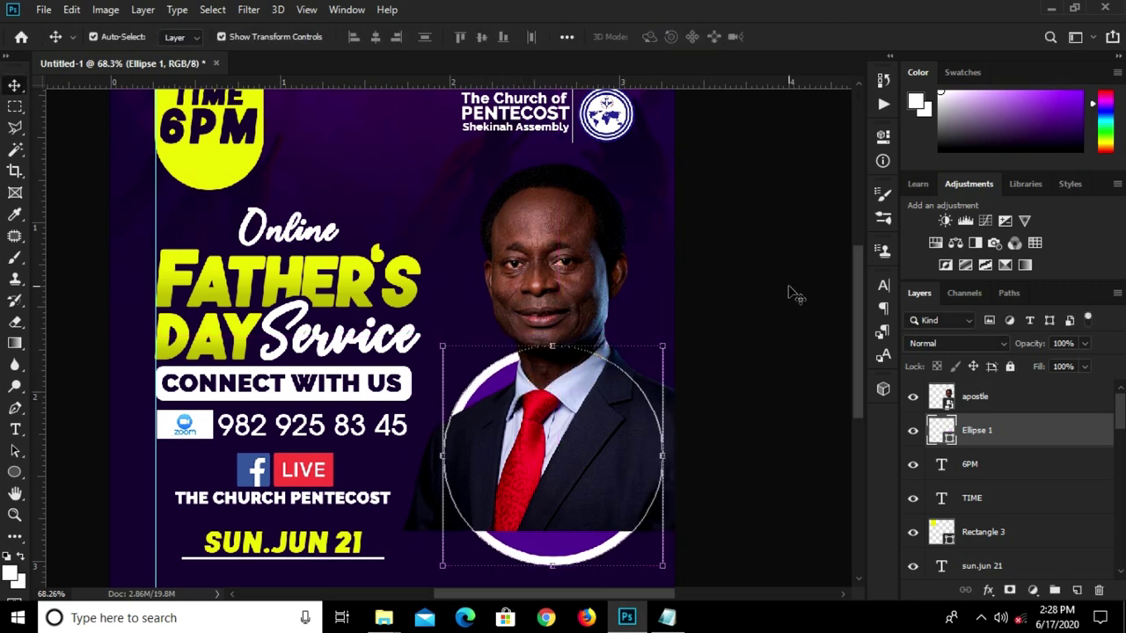
Scale down the pastor photo and position it over the purple circle.
ctrl+click(552, 299)
key(ctrl+t)
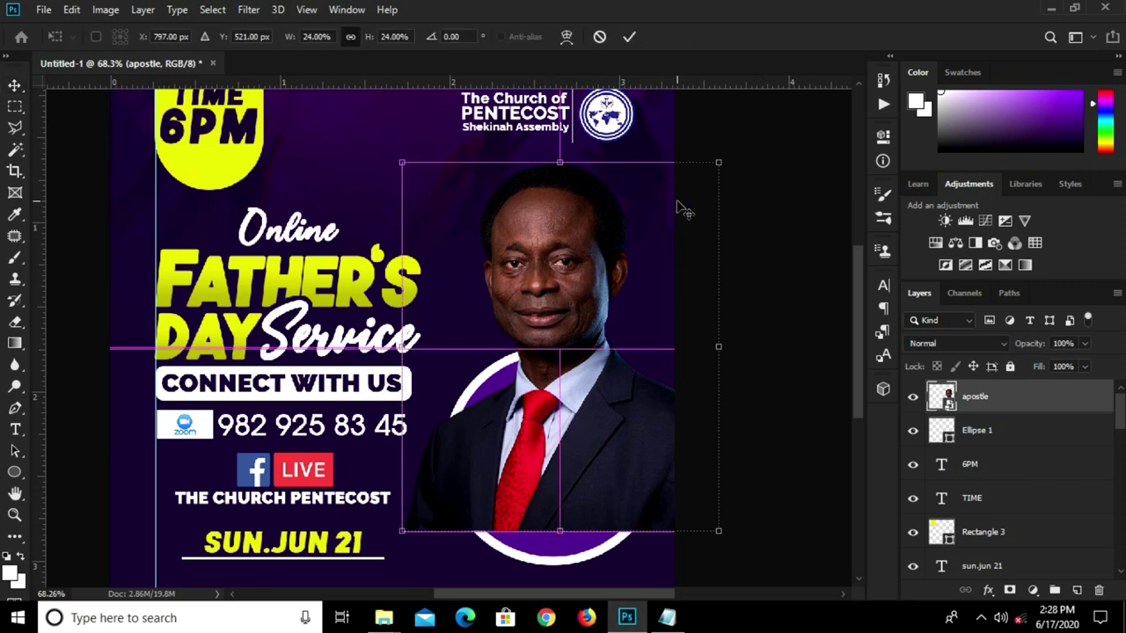
alt+scroll(721, 175, down, 3)
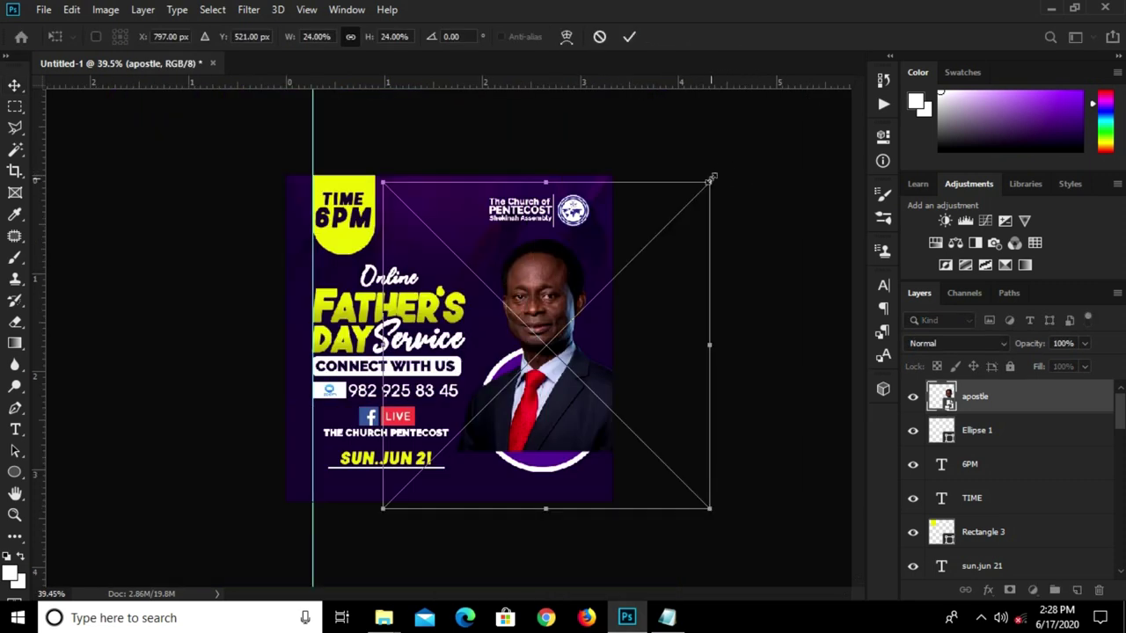
drag(711, 178, 605, 290)
drag(501, 418, 550, 404)
click(631, 39)
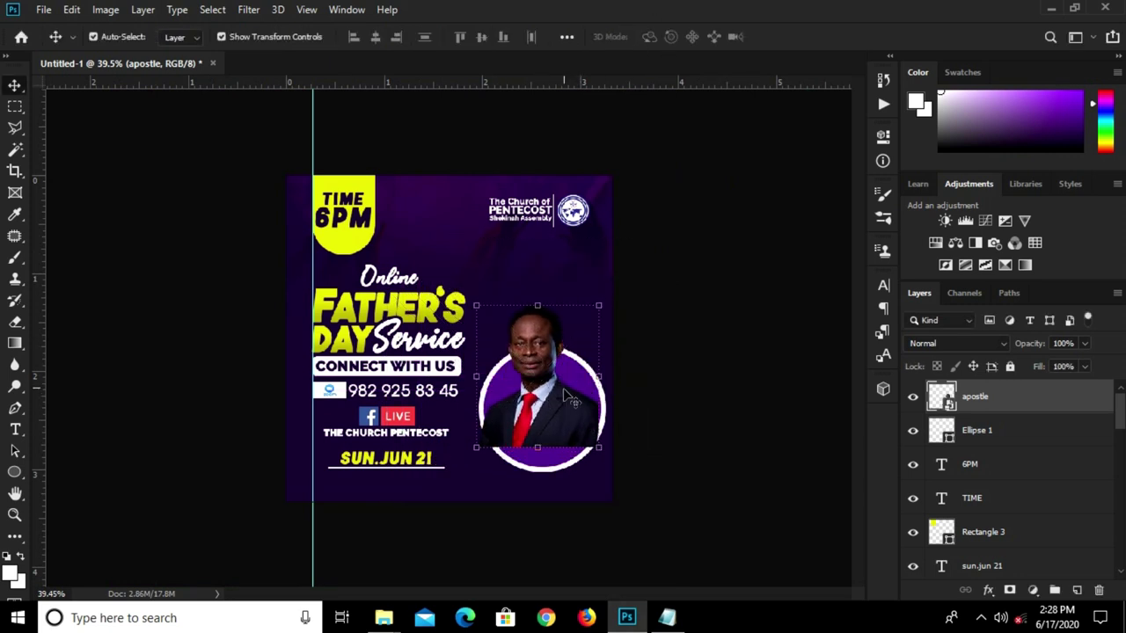
alt+scroll(563, 396, up, 4)
alt+scroll(564, 396, up, 4)
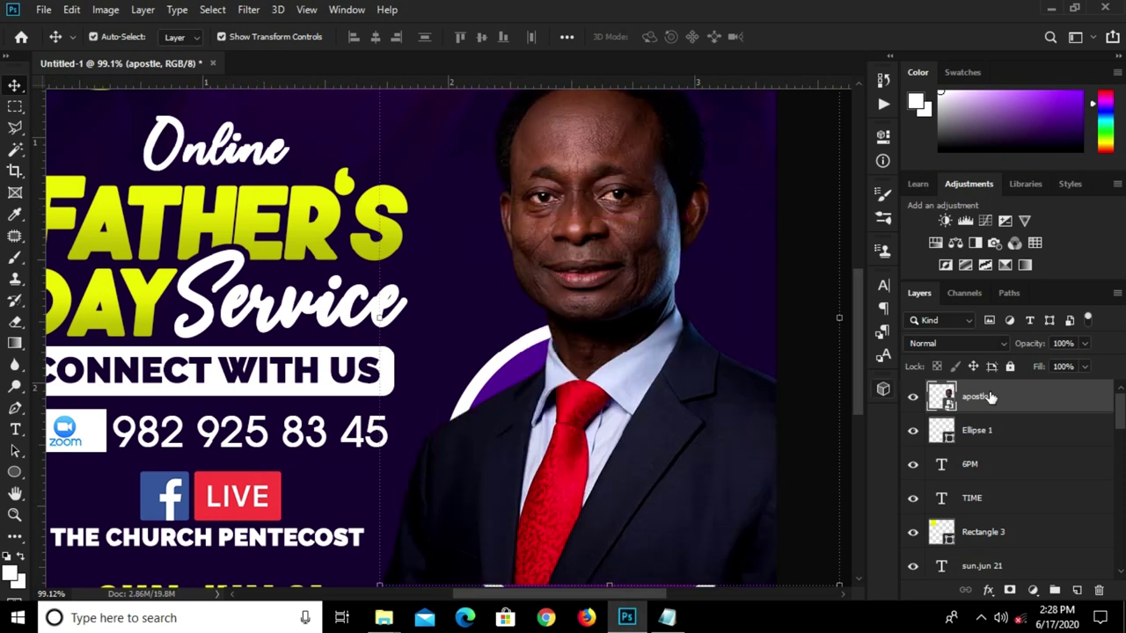
Convert the apostle layer to a smart object, then shrink it slightly and lower it over the circle.
right_click(991, 398)
click(818, 173)
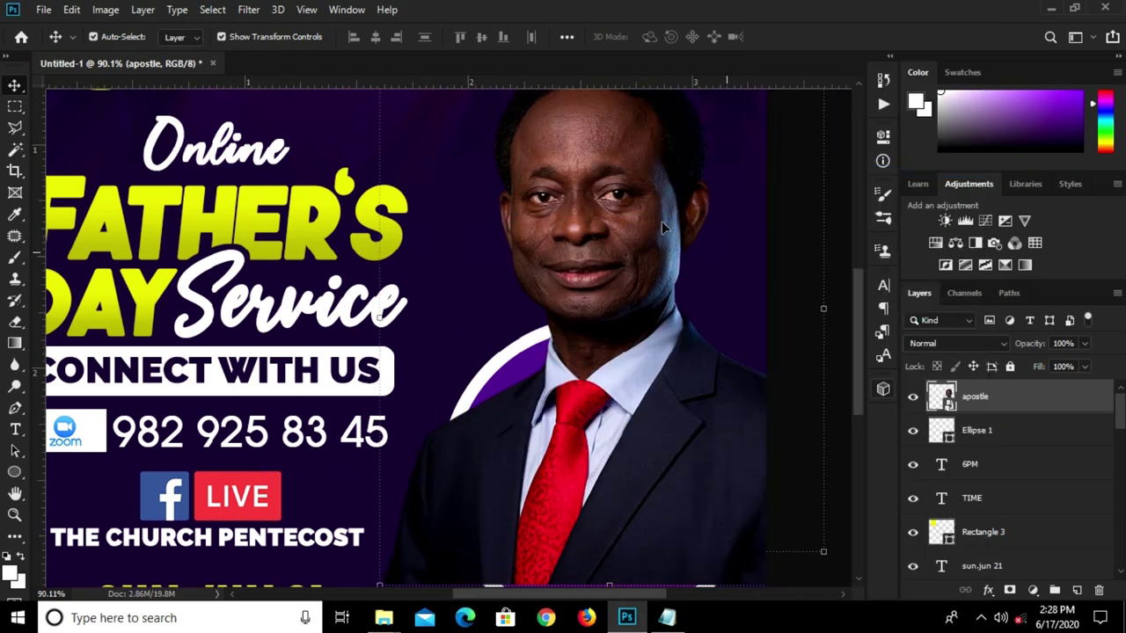
key(ctrl+t)
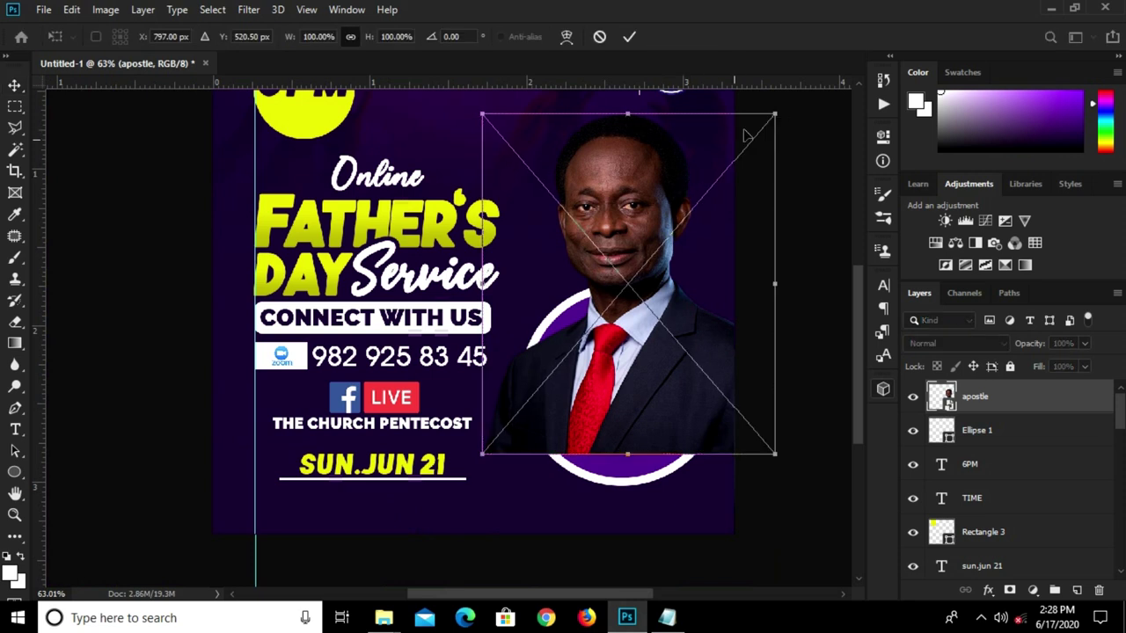
drag(774, 114, 748, 142)
drag(626, 315, 625, 342)
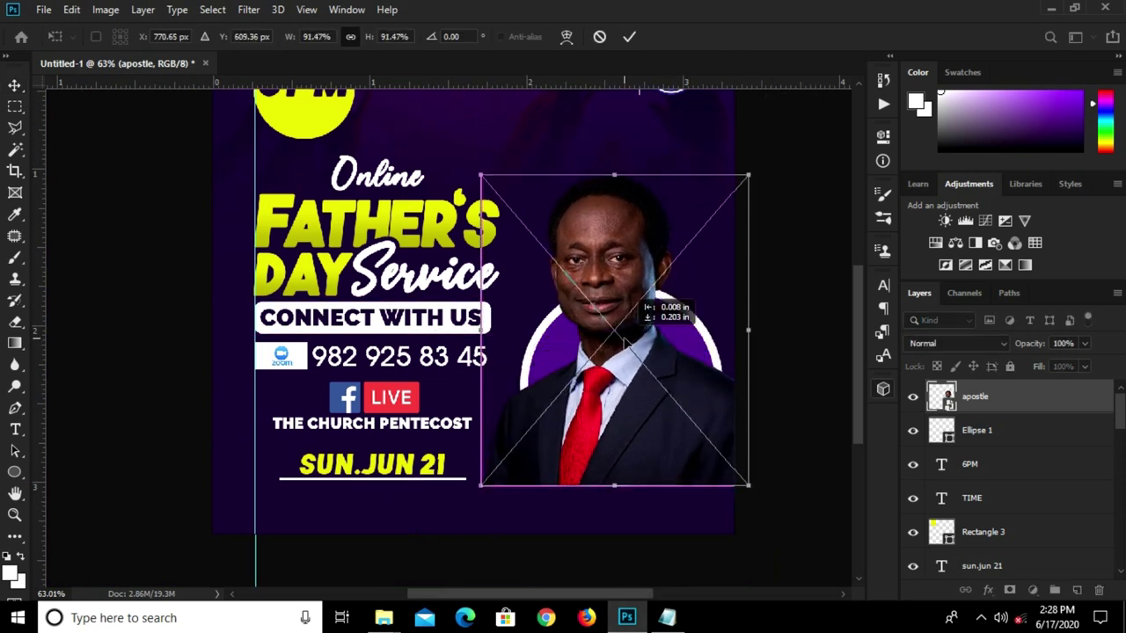
click(628, 37)
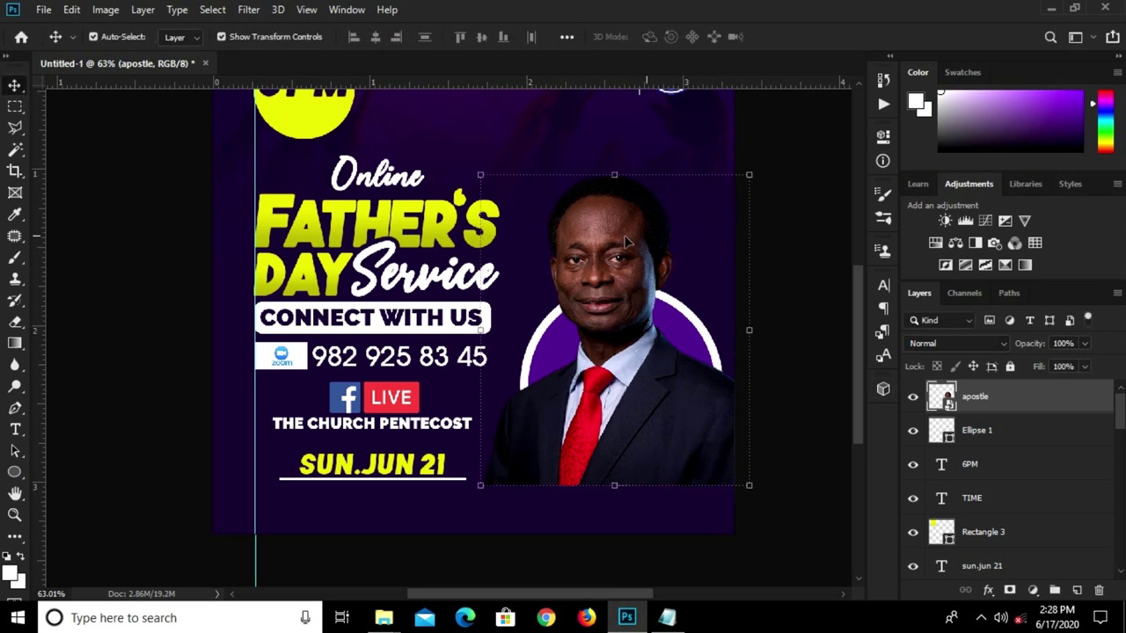
click(676, 324)
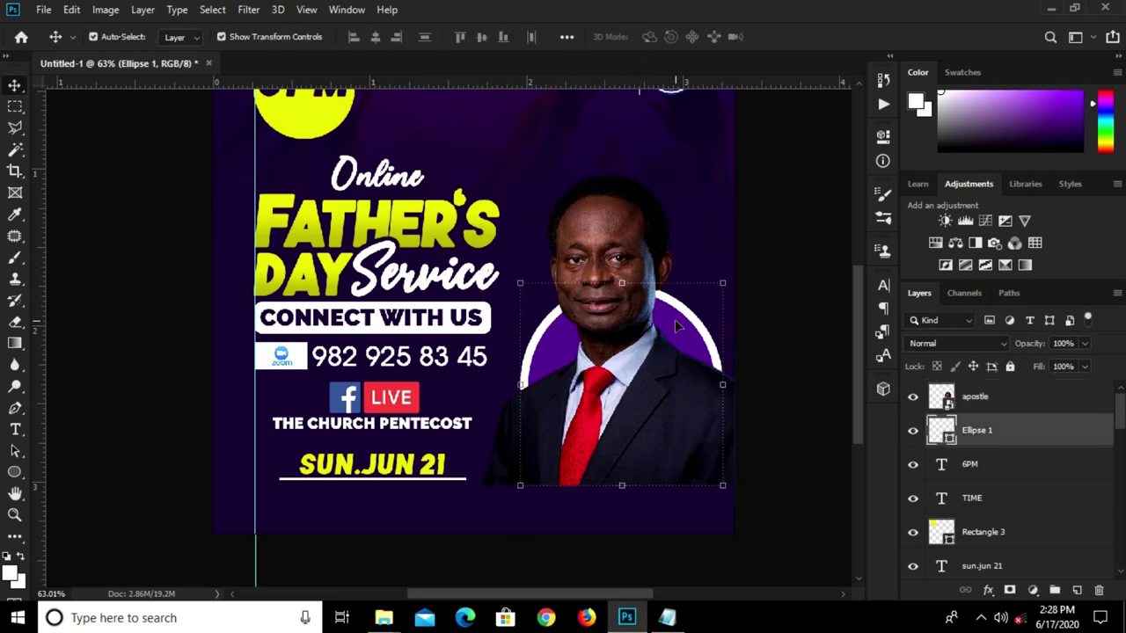
Mask the pastor photo to the purple circle's shape using the circle's selection.
key(ctrl)
ctrl+click(943, 430)
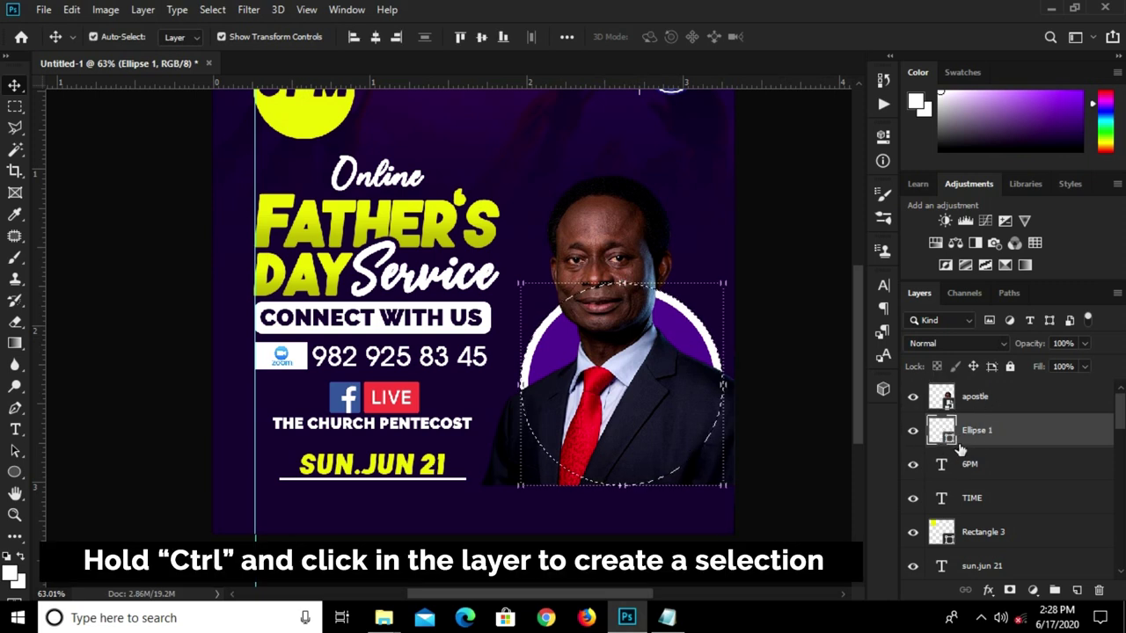
click(992, 398)
click(1009, 590)
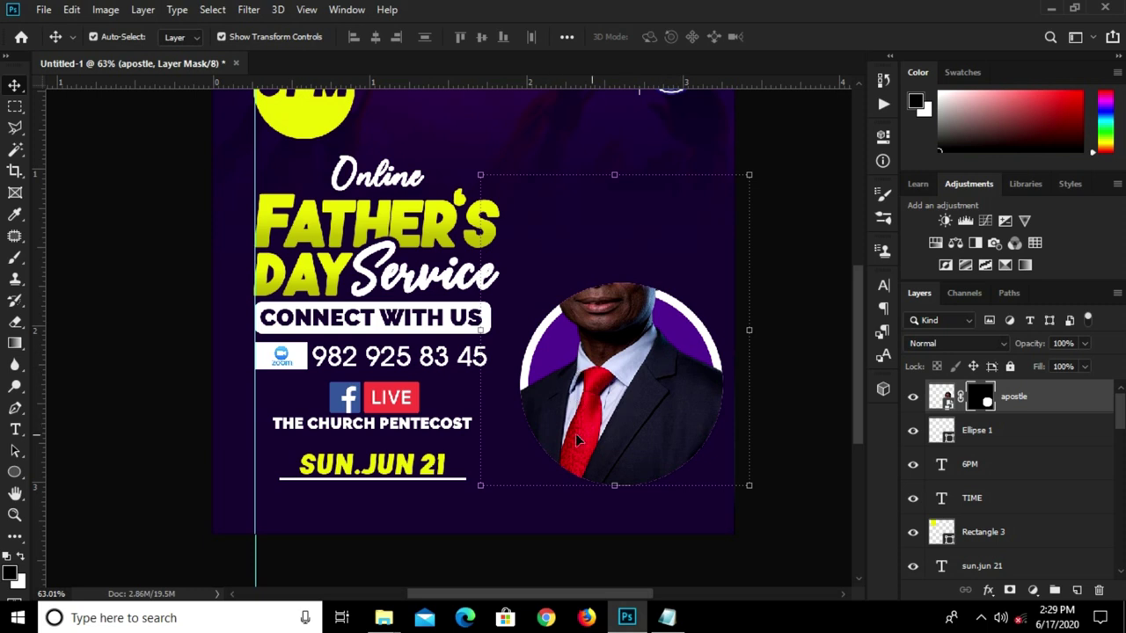
Paint white (#ffffff) on the mask with a small brush to reveal the head above the circle.
click(15, 259)
click(91, 259)
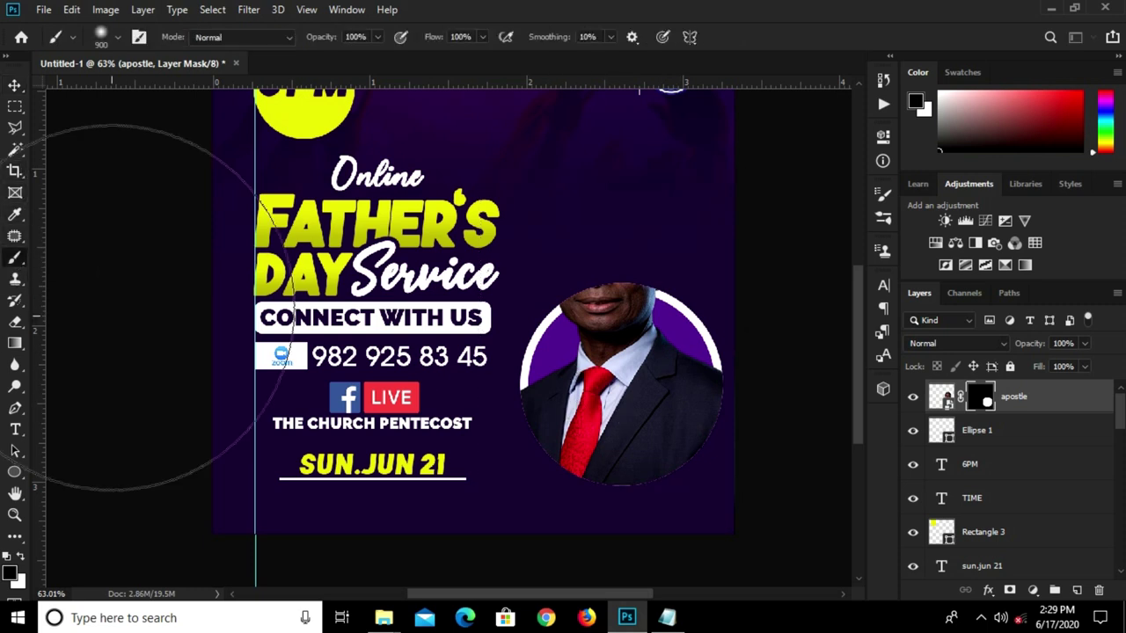
click(12, 573)
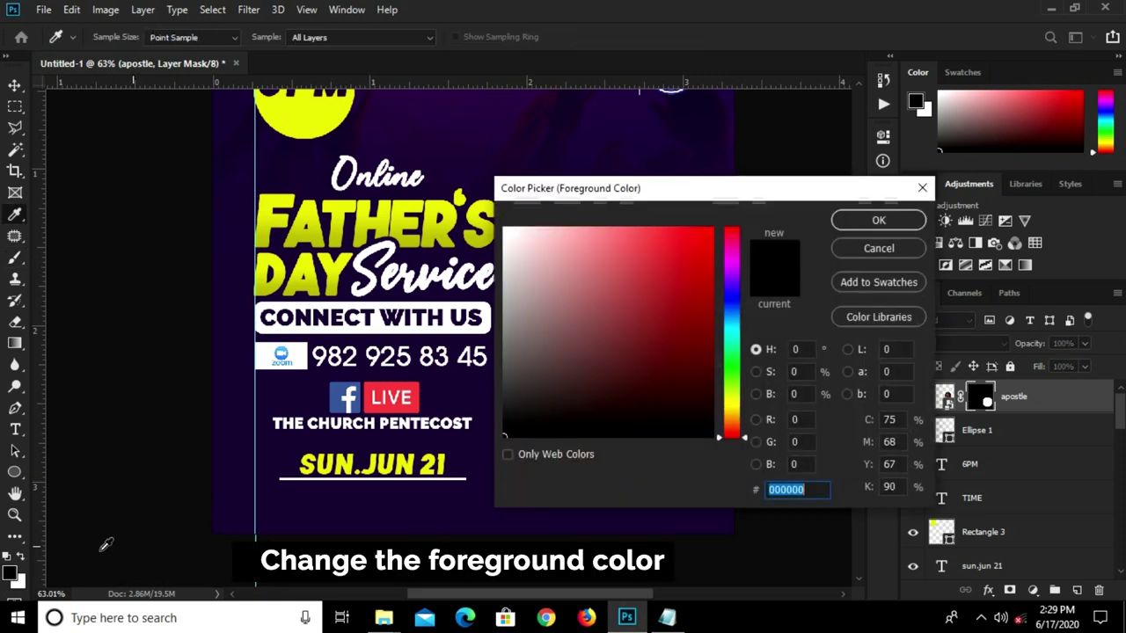
text(ffffff)
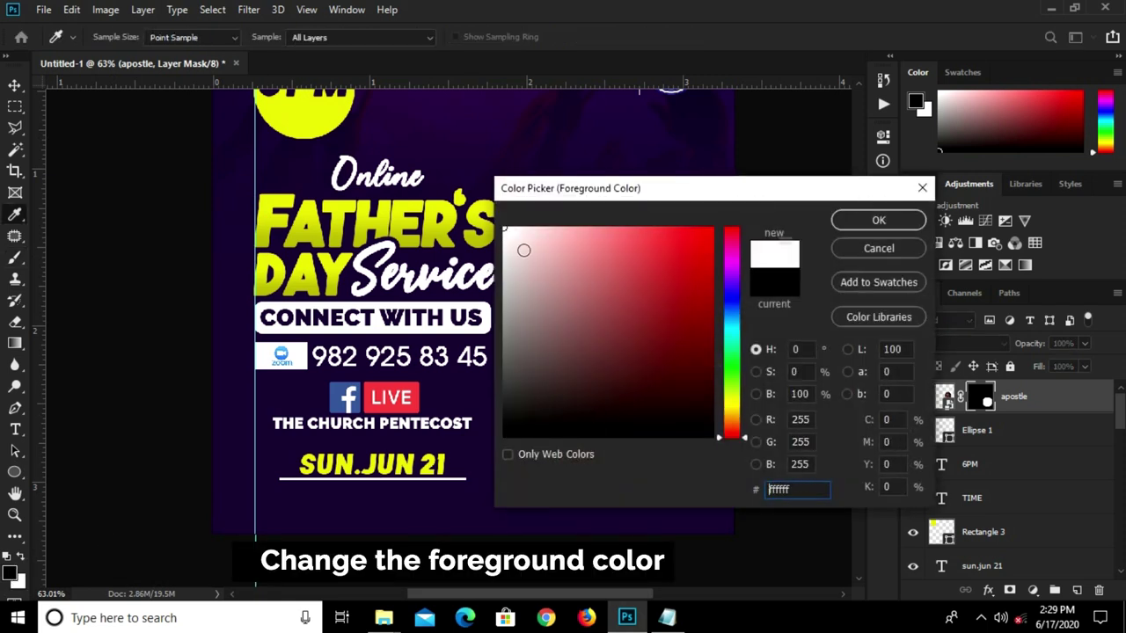
click(874, 220)
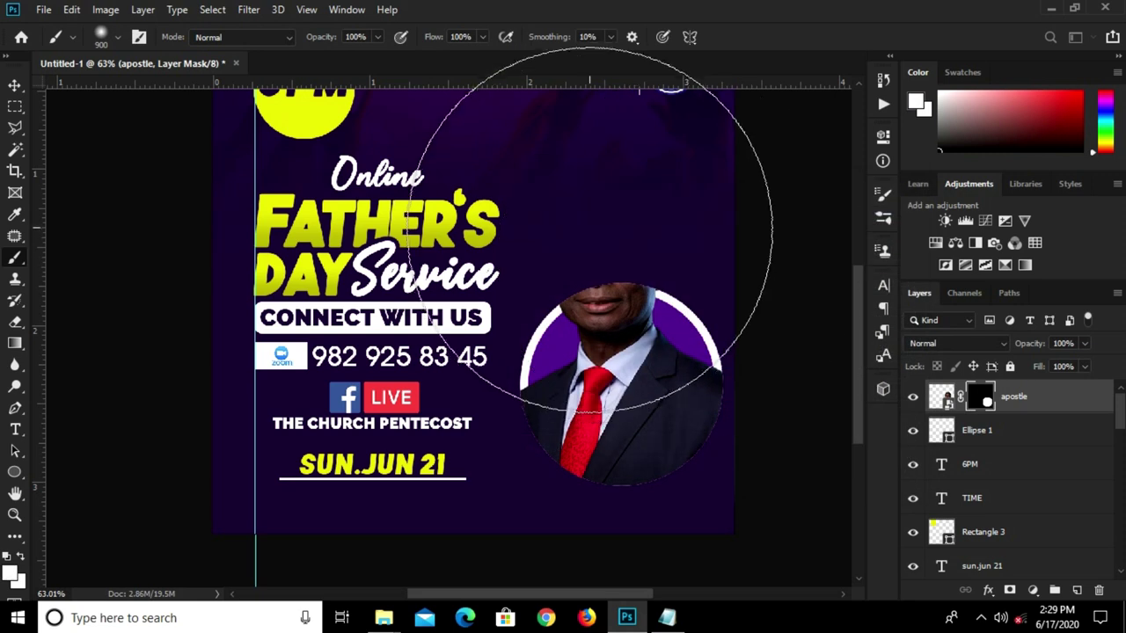
alt+scroll(608, 229, up, 1)
key(bracketleft)
key(bracketleft)
key(bracketleft)
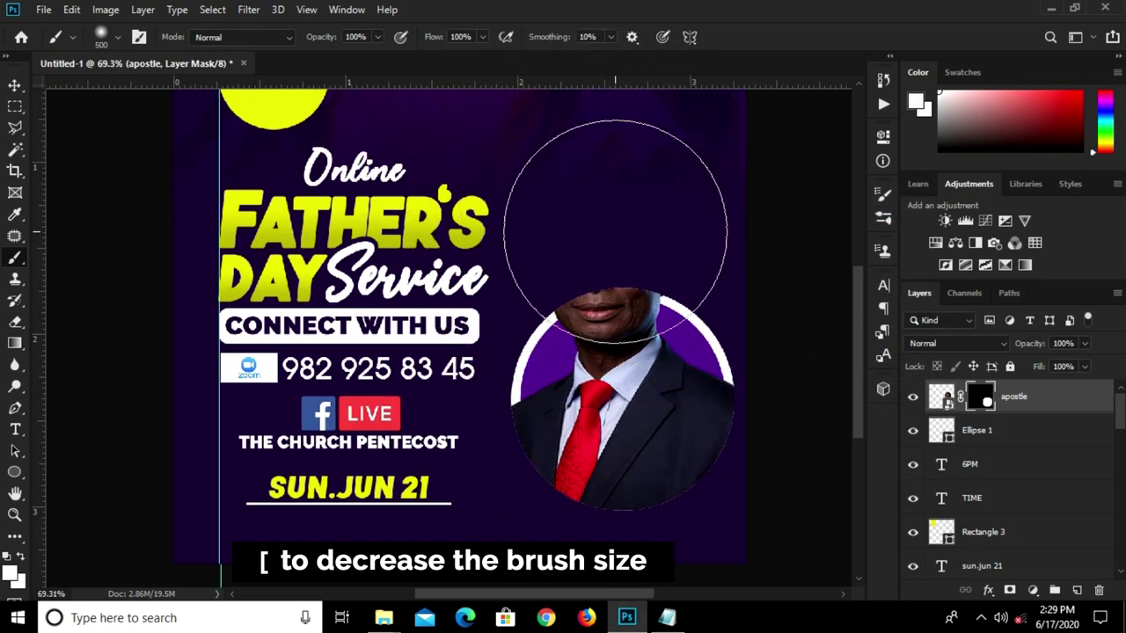
drag(598, 206, 612, 232)
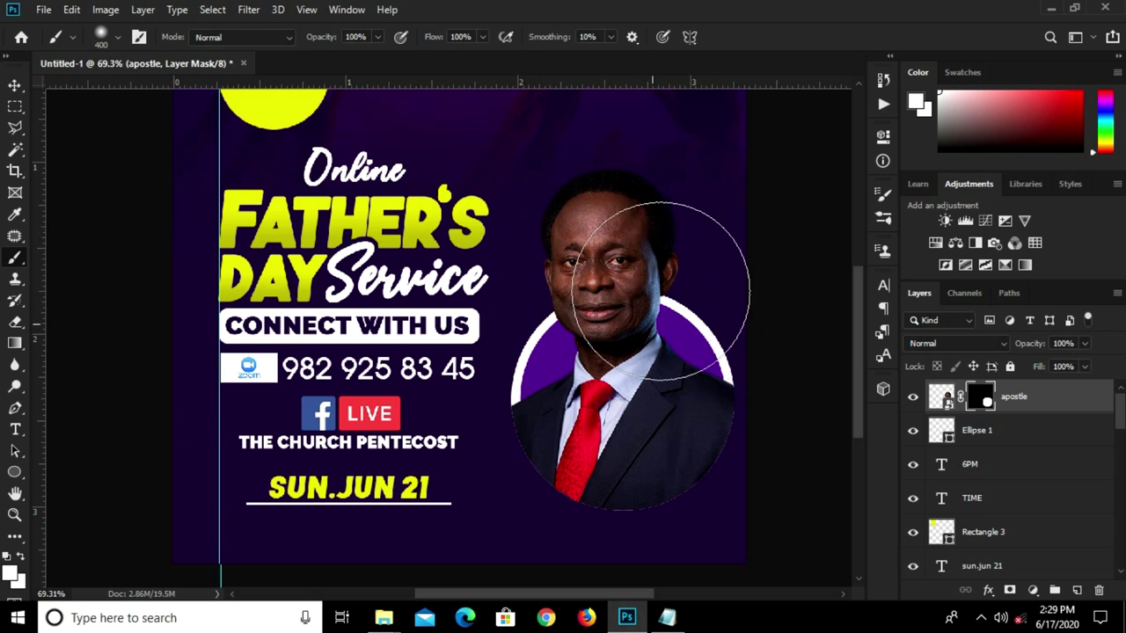
drag(576, 253, 615, 230)
Group the apostle photo and Ellipse 1 layers together.
key(v)
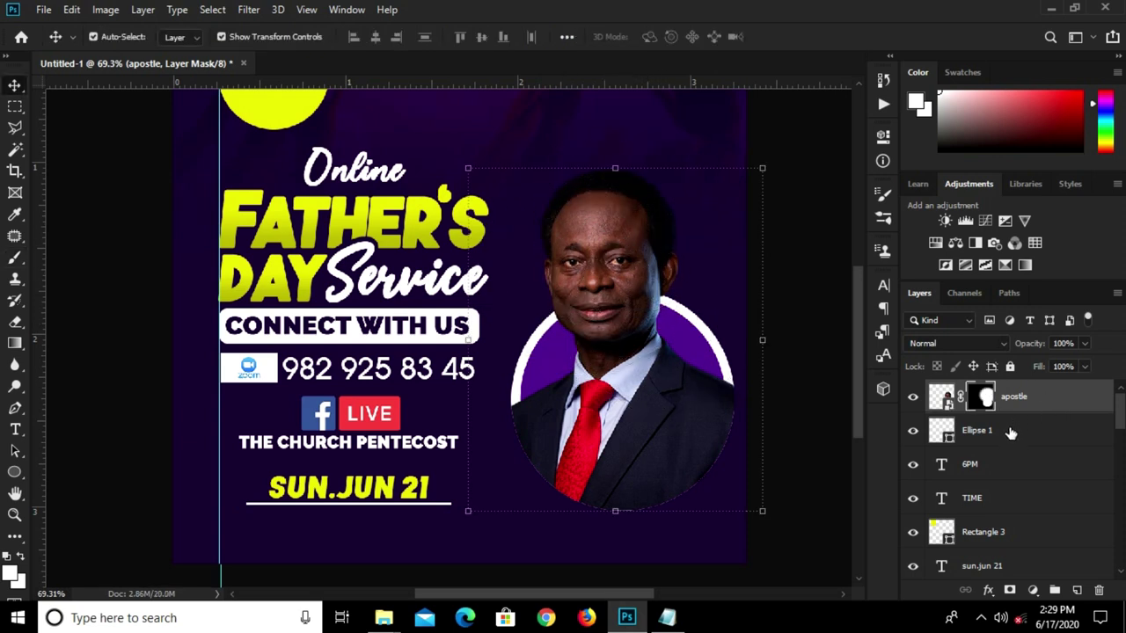
shift+click(1010, 432)
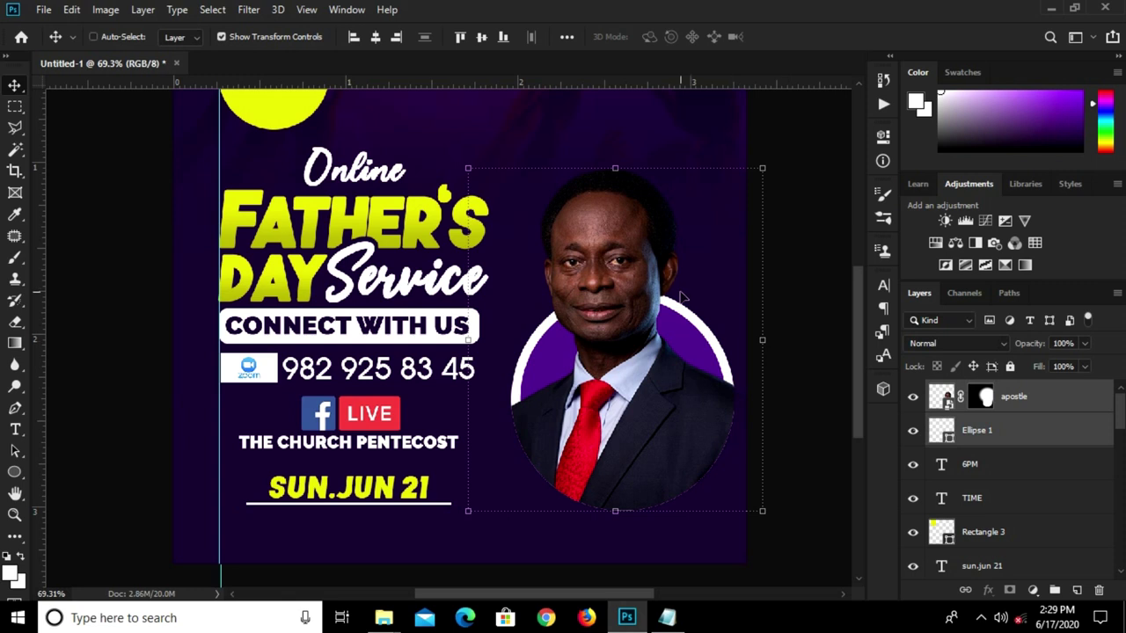
key(ctrl+g)
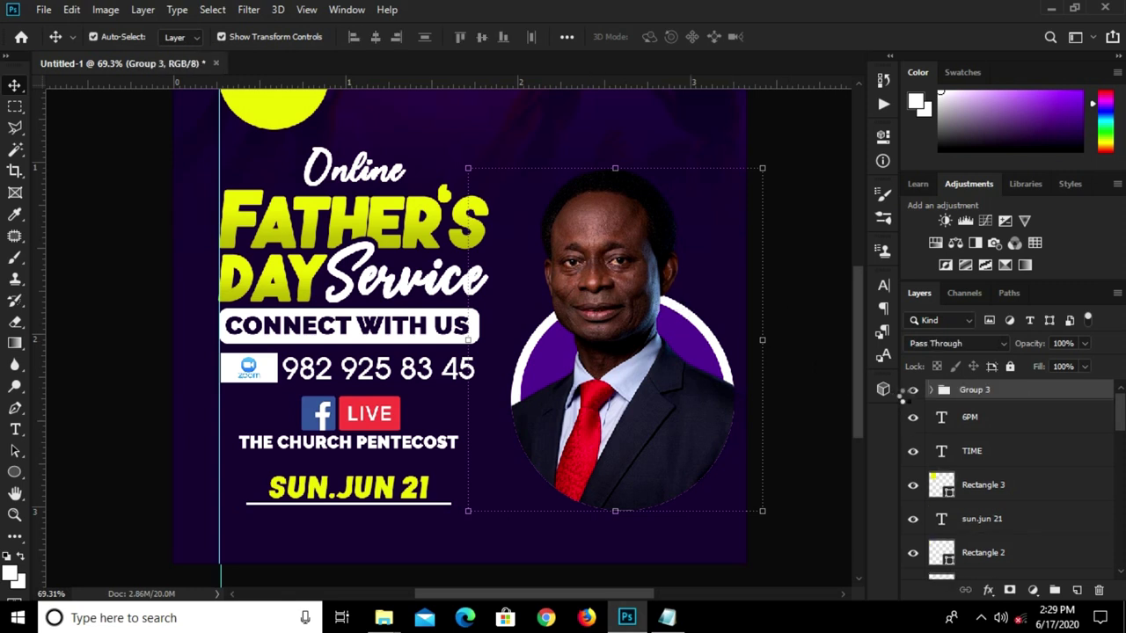
Scale the photo-and-circle group to about 90% and nudge it slightly left.
click(913, 389)
click(913, 389)
key(ctrl+t)
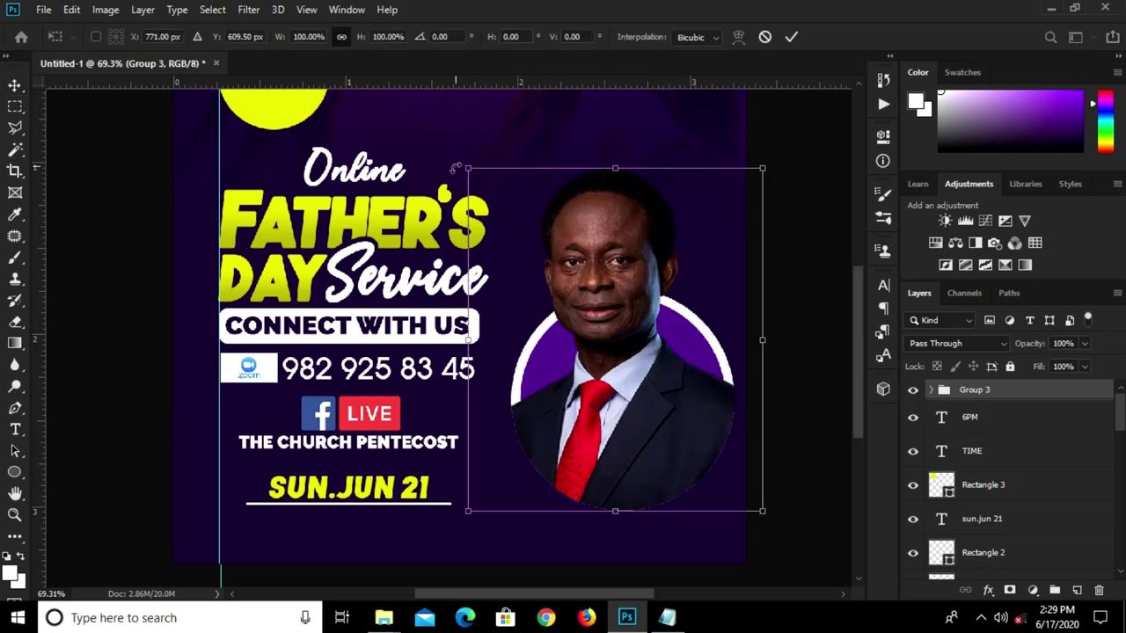
drag(469, 168, 497, 204)
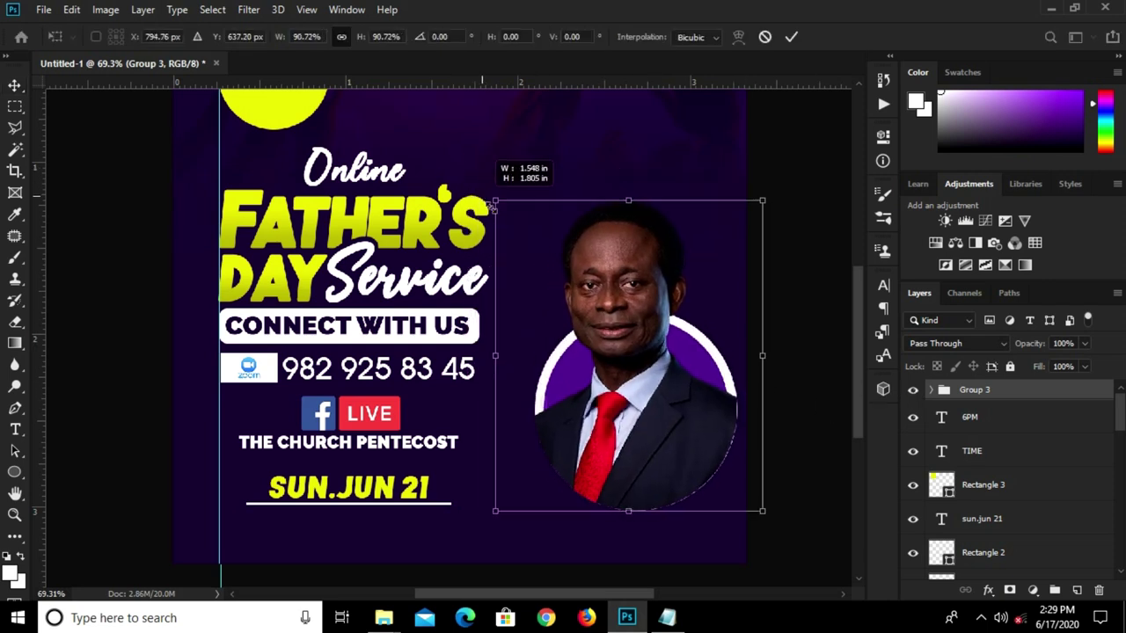
click(791, 37)
key(shift+Left)
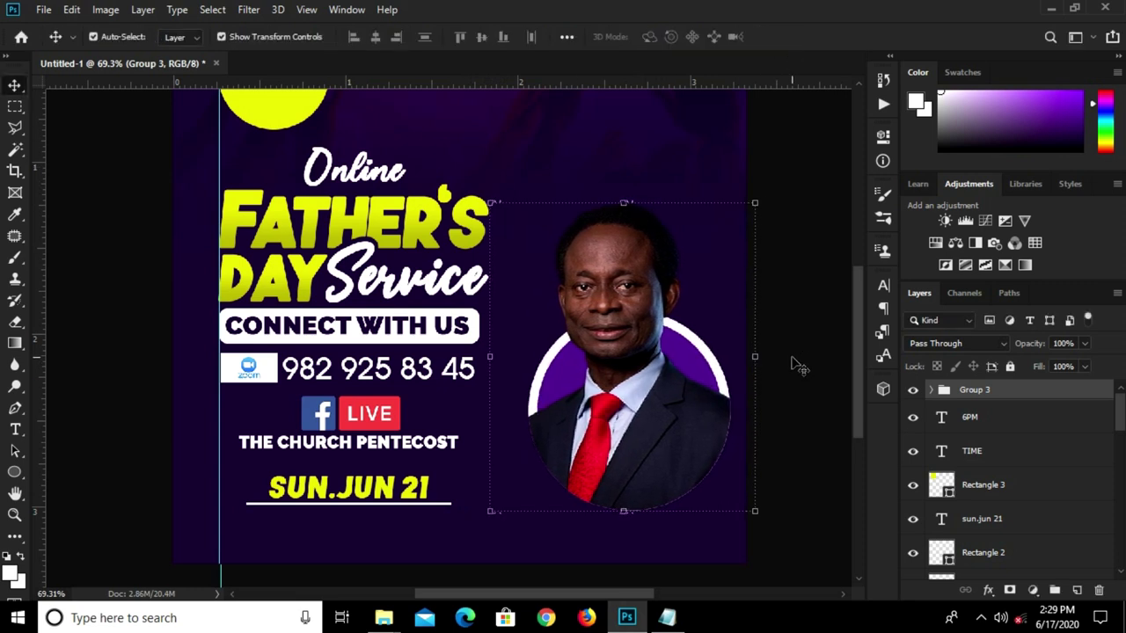
click(791, 365)
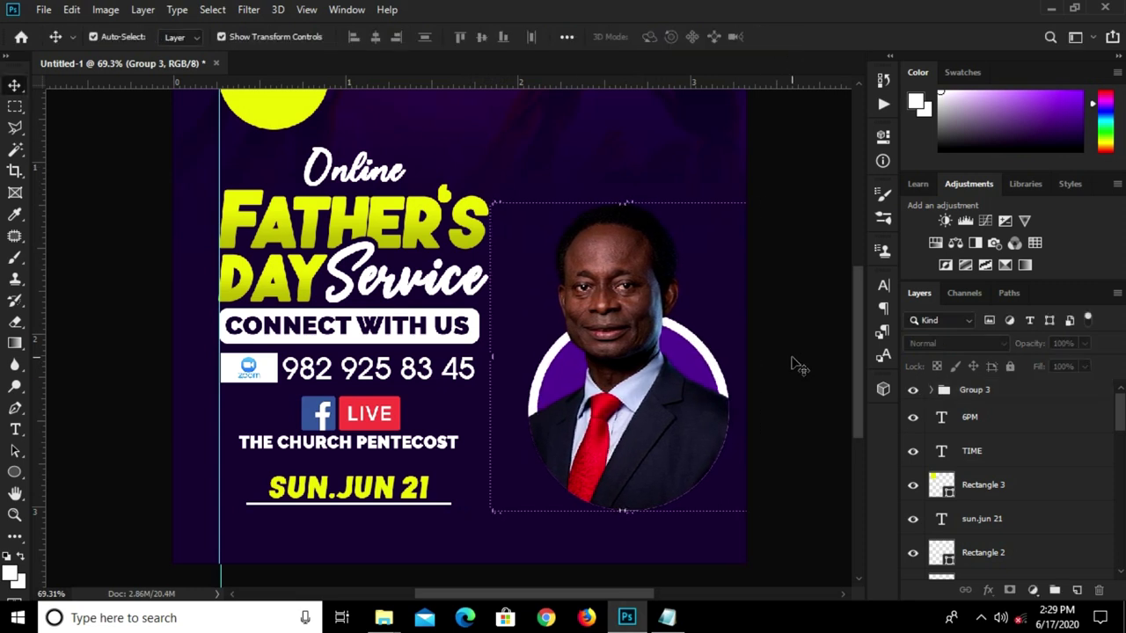
click(367, 174)
Duplicate the Online script text below the photo, change it to With, and reduce its size.
drag(364, 167, 546, 525)
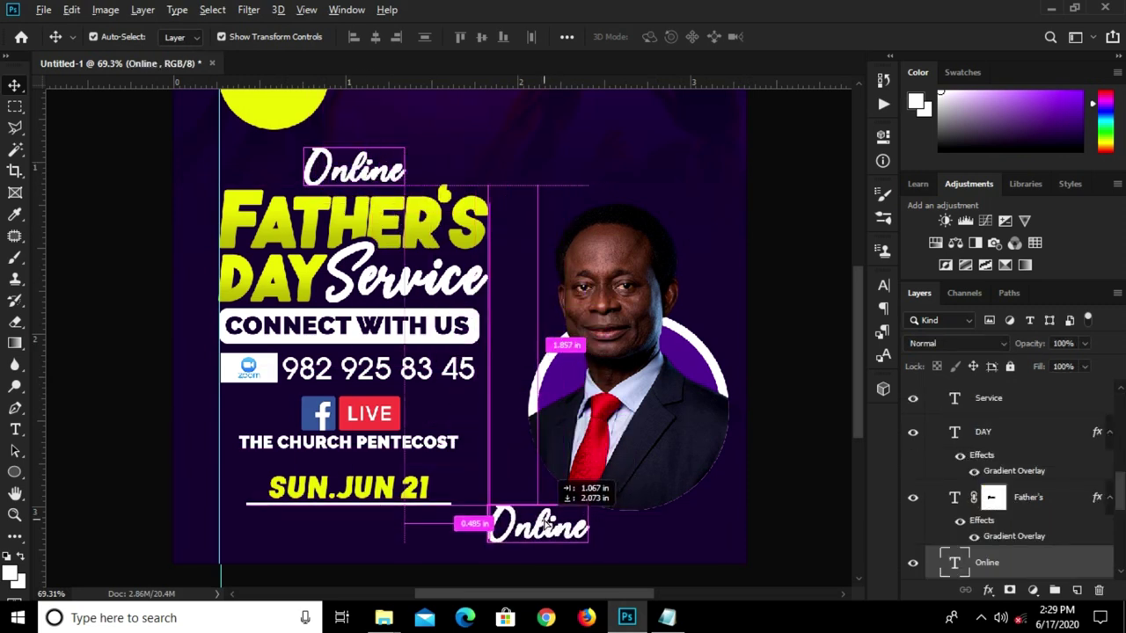
drag(546, 525, 545, 524)
key(t)
click(535, 528)
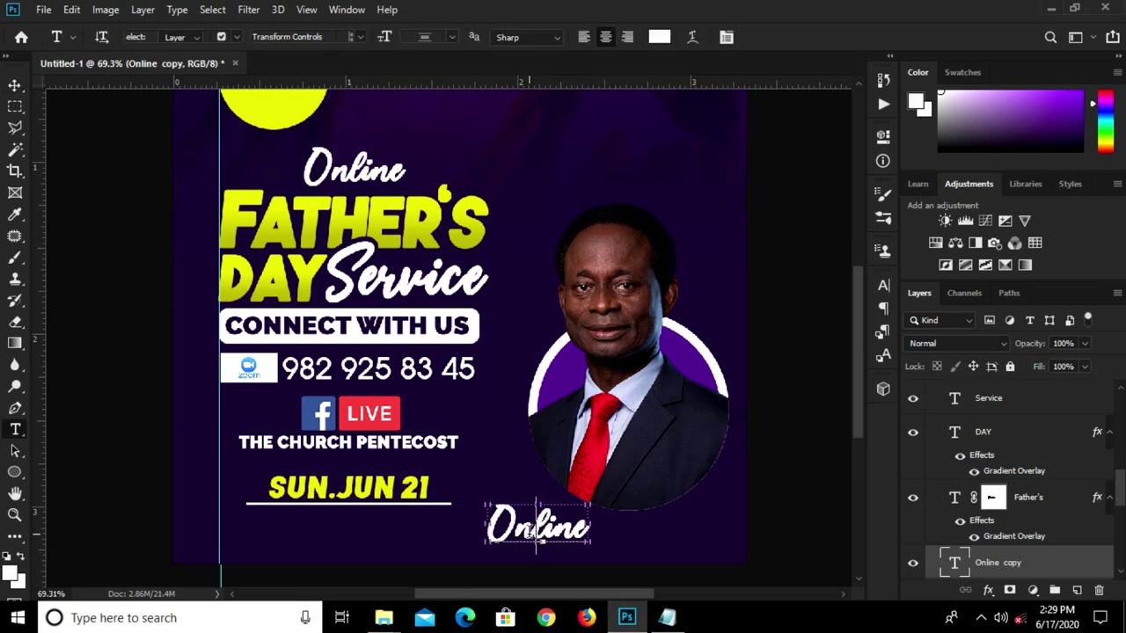
double_click(524, 526)
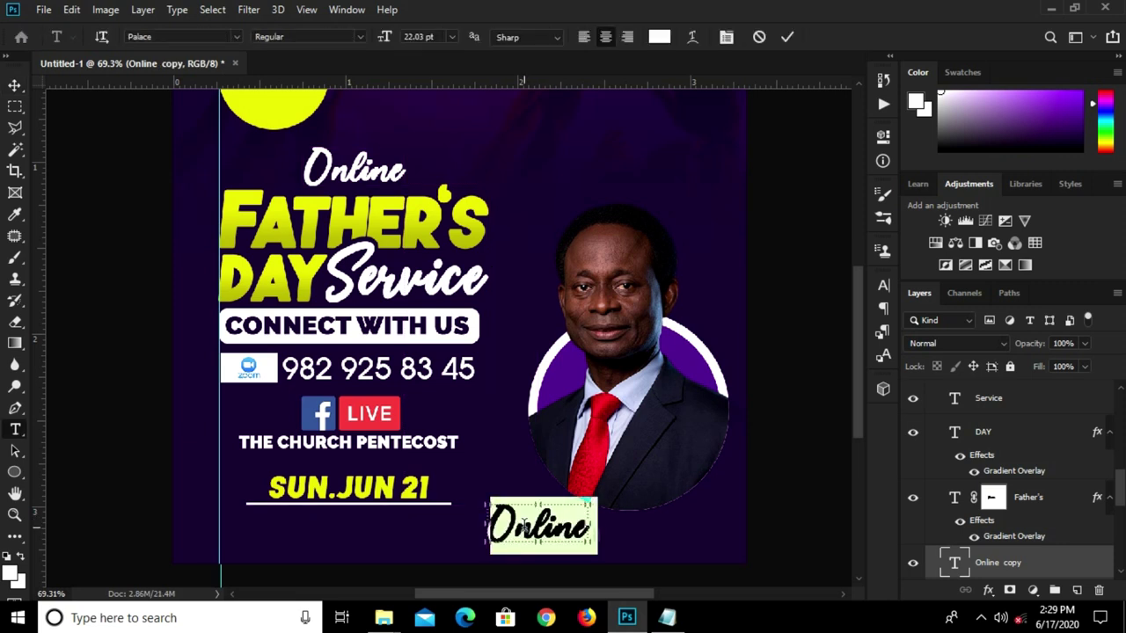
text(With)
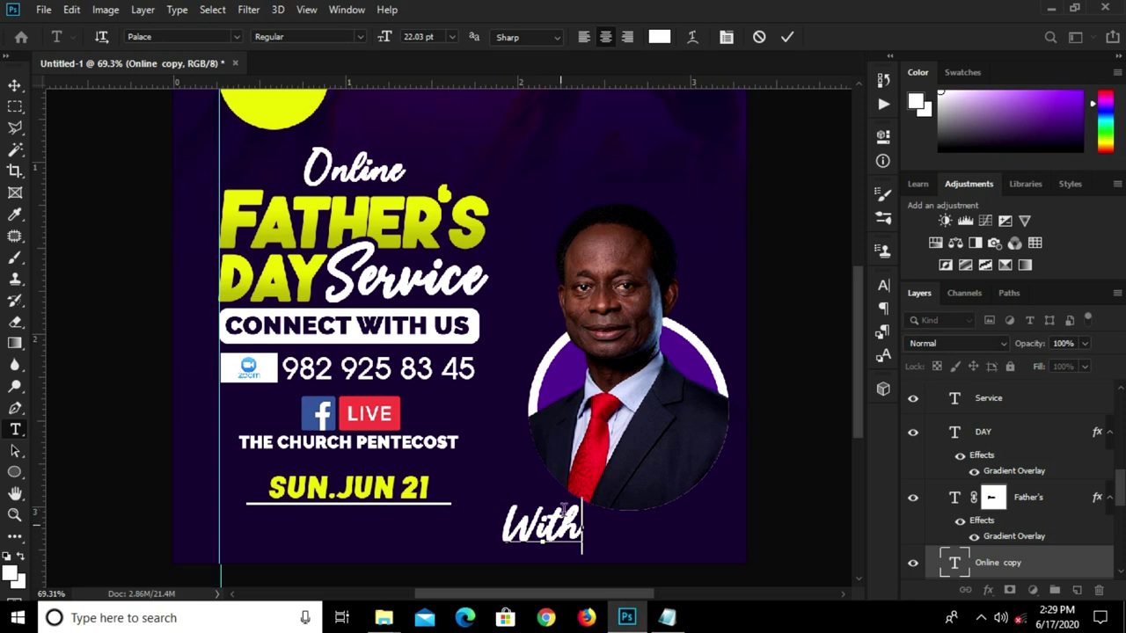
click(451, 37)
click(498, 278)
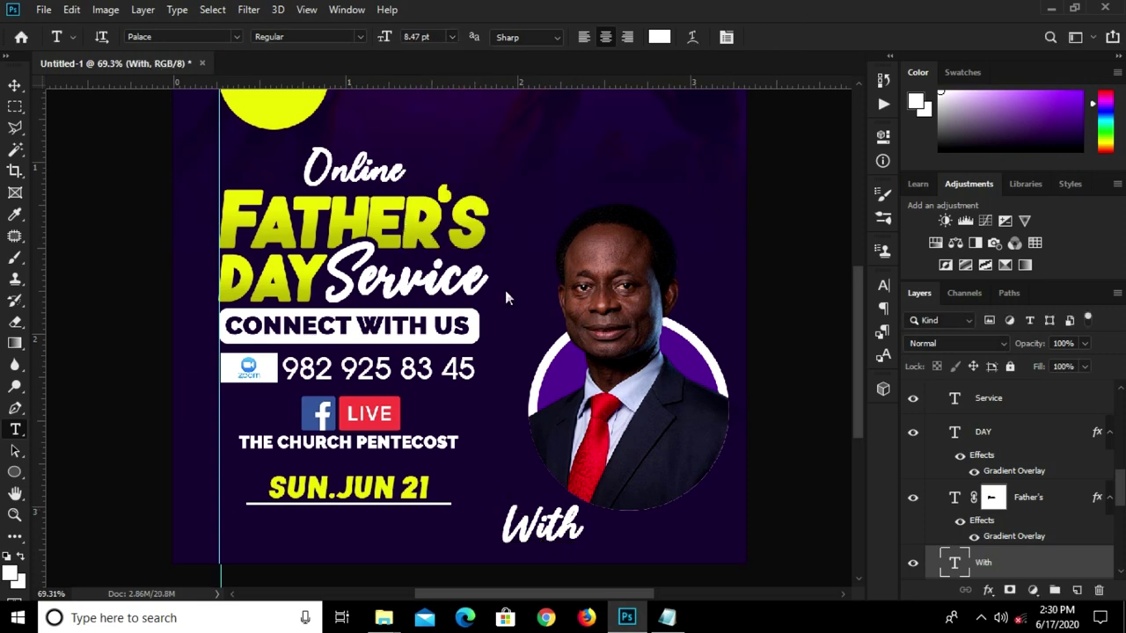
Move With up to the circle's lower edge and above the photo group in the layers.
key(v)
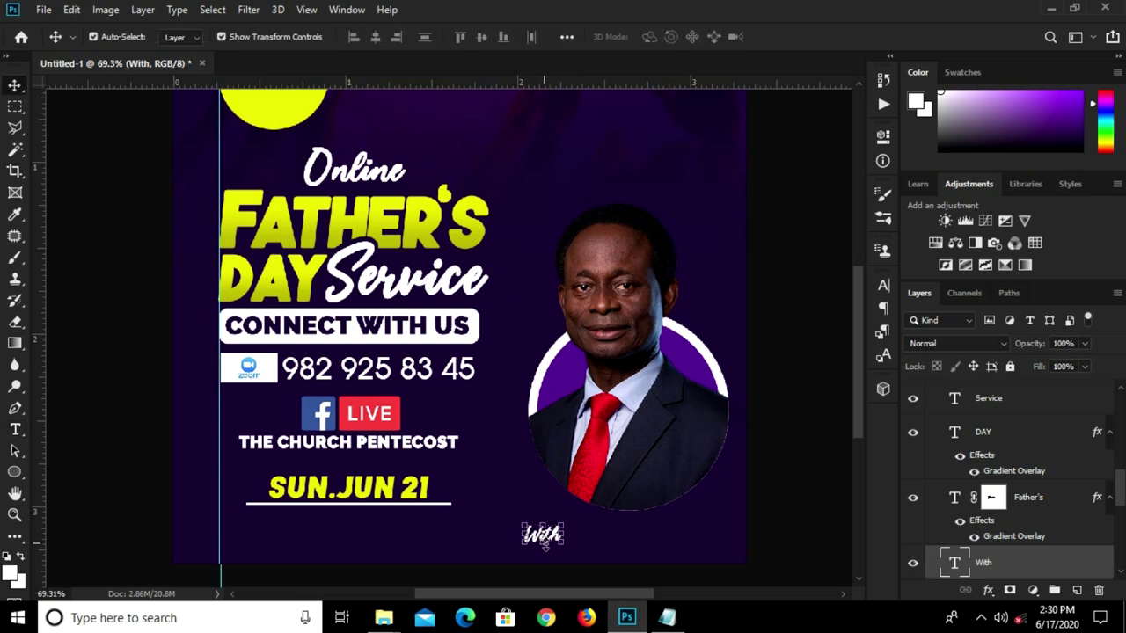
drag(551, 542, 574, 516)
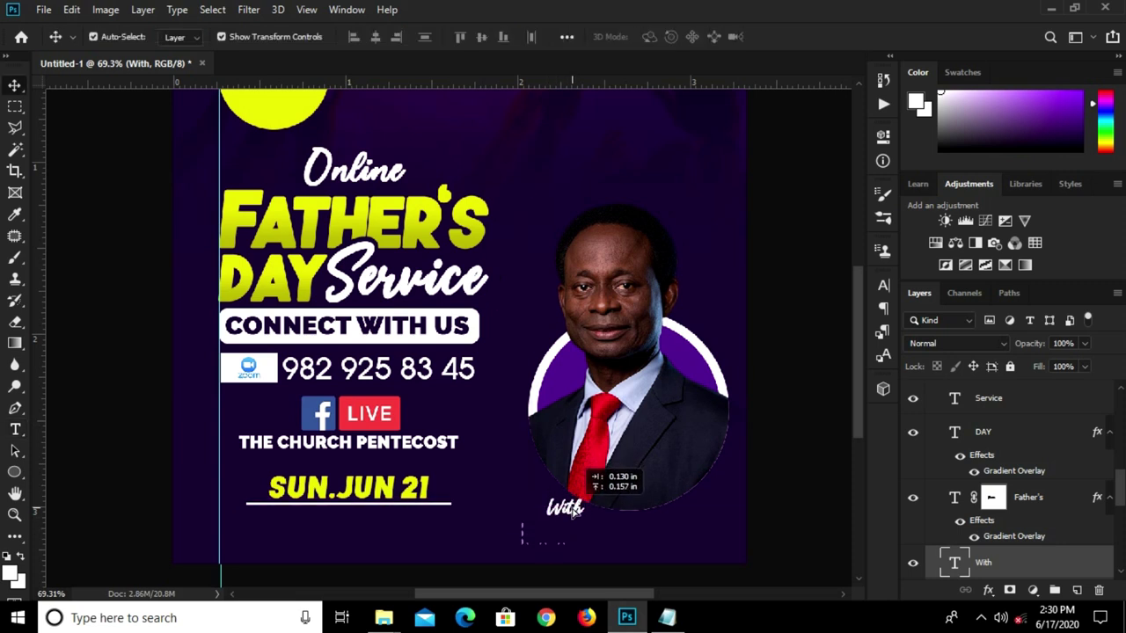
mouse_move(1024, 564)
mouse_down()
mouse_move(1007, 347)
mouse_move(1012, 389)
mouse_up()
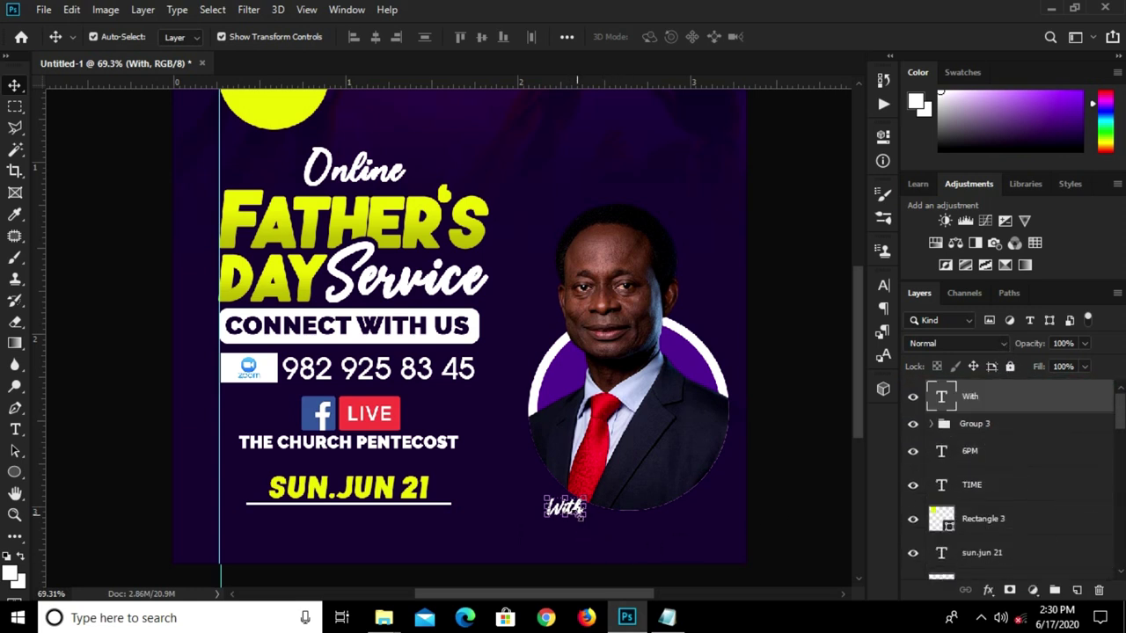
click(603, 524)
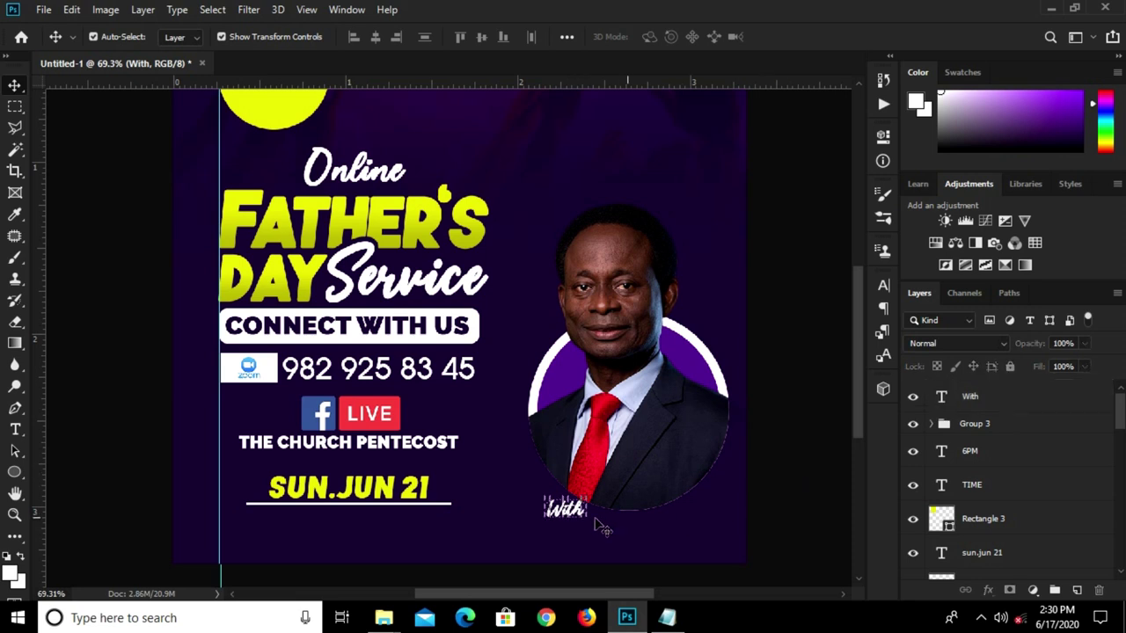
Duplicate THE CHURCH PENTECOST line and place the copy below With.
click(373, 448)
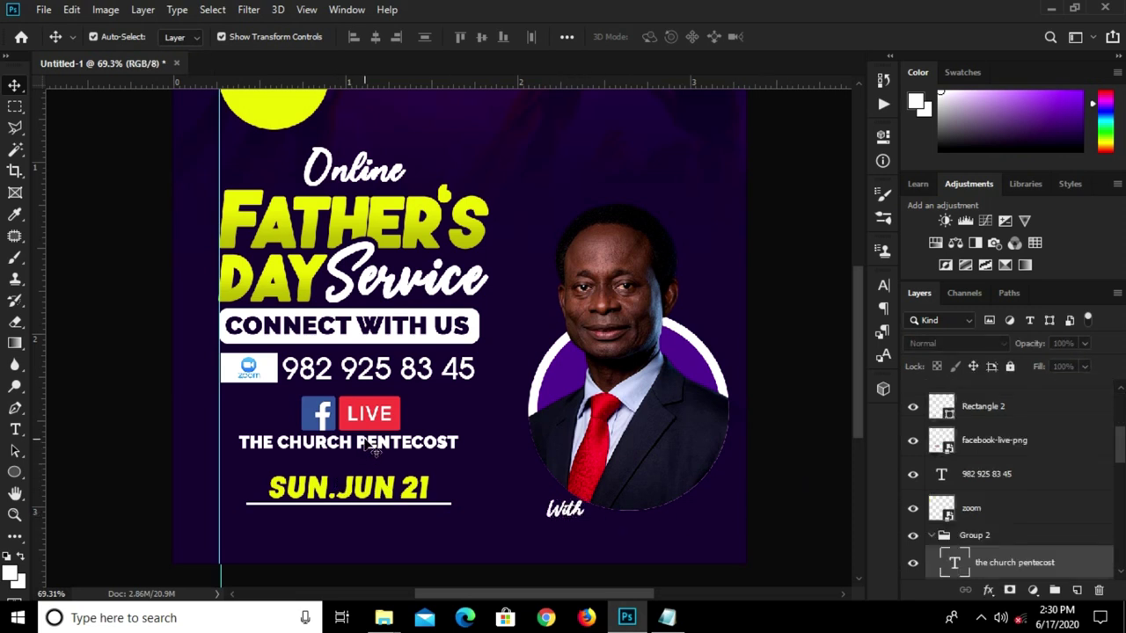
drag(383, 448, 670, 533)
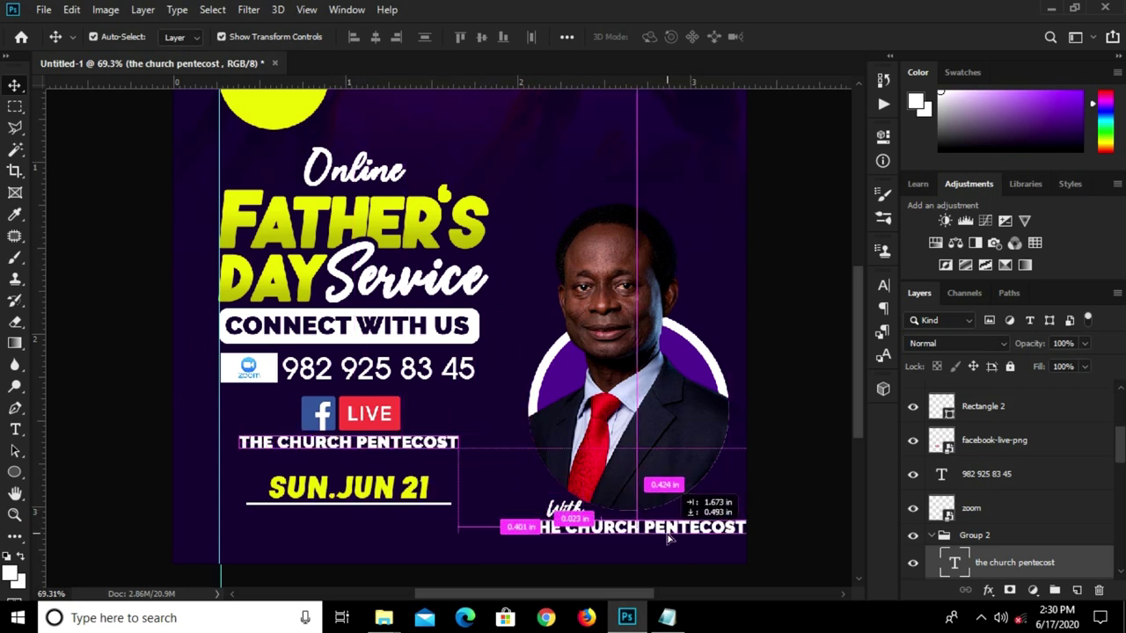
drag(670, 533, 669, 539)
Copy the apostle's name from the Notepad notes.
click(667, 617)
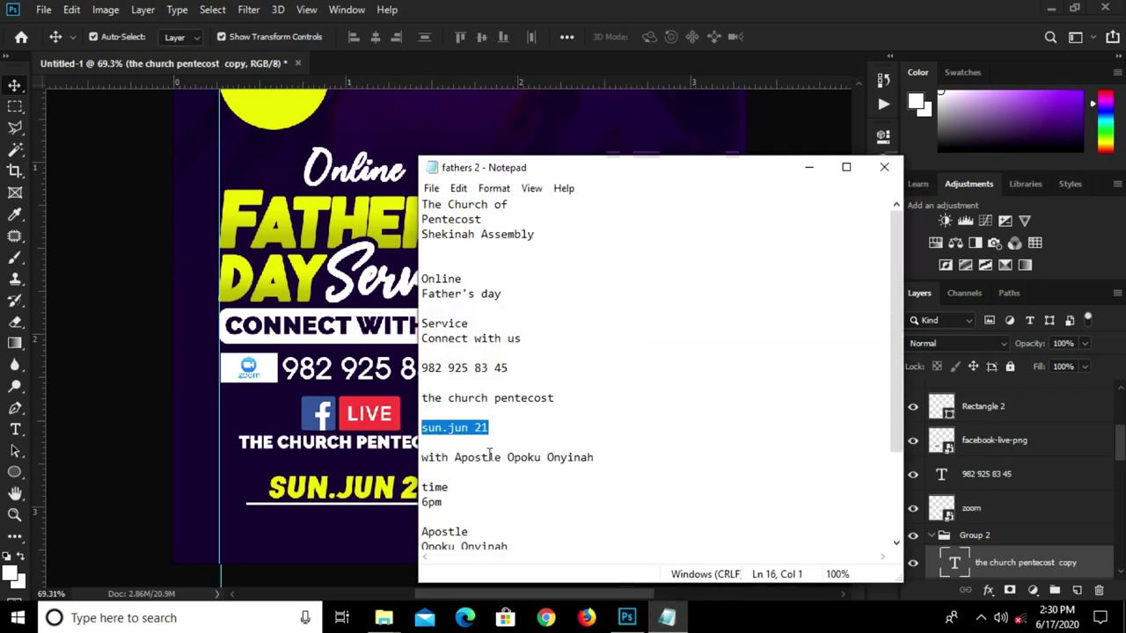
drag(596, 457, 456, 458)
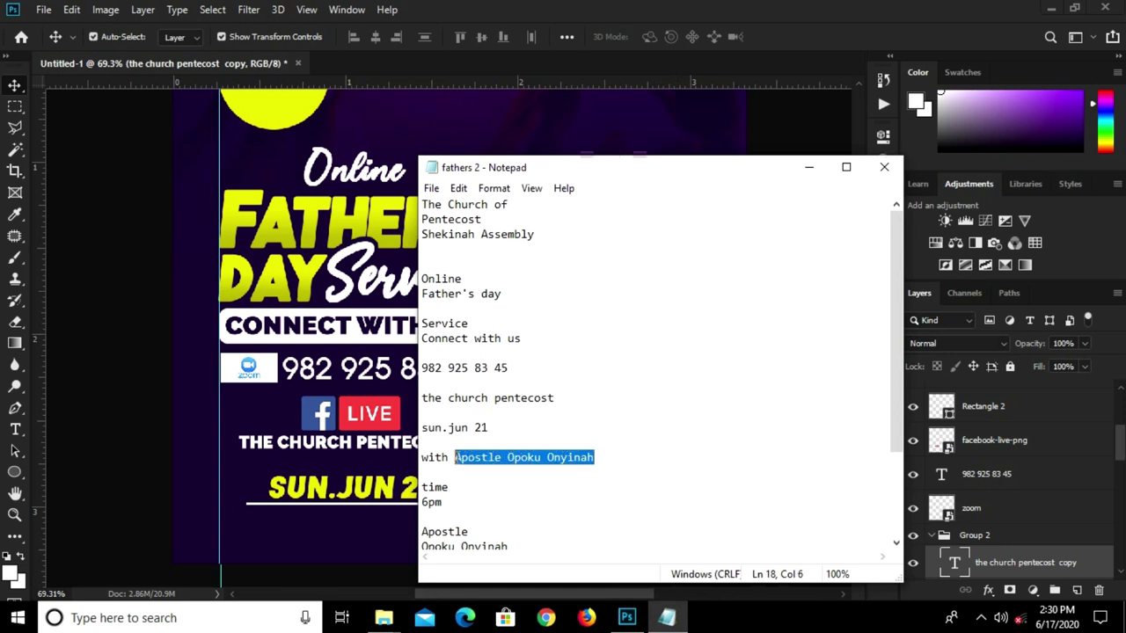
right_click(457, 459)
click(498, 258)
Replace the copied line's text with the pasted apostle's name.
click(546, 126)
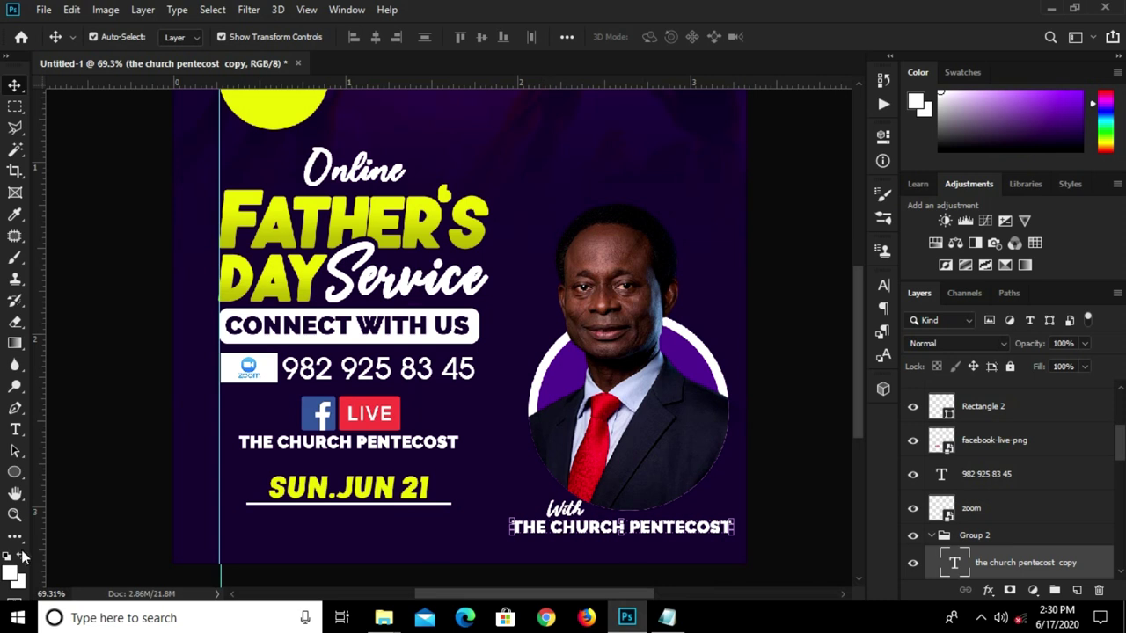
click(16, 428)
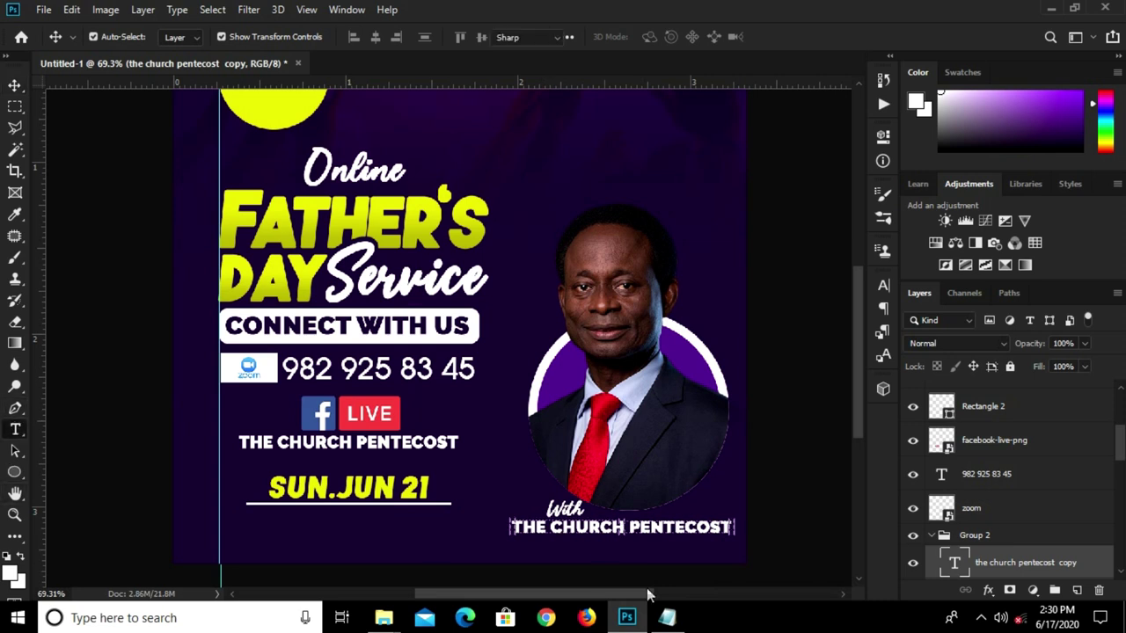
click(578, 527)
key(ctrl+a)
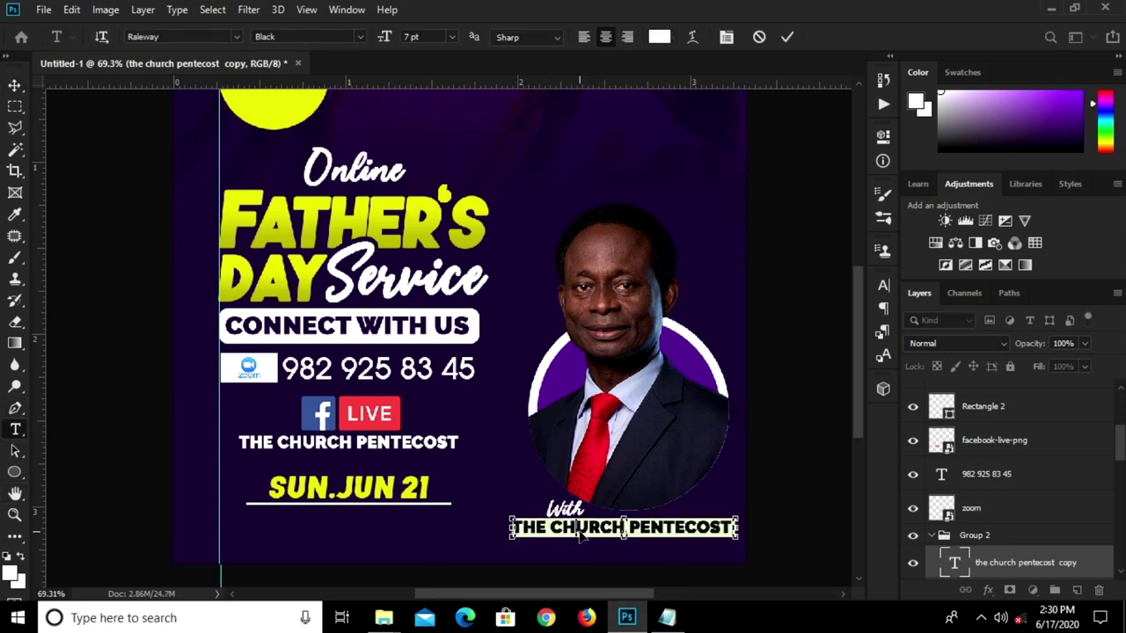
key(ctrl+v)
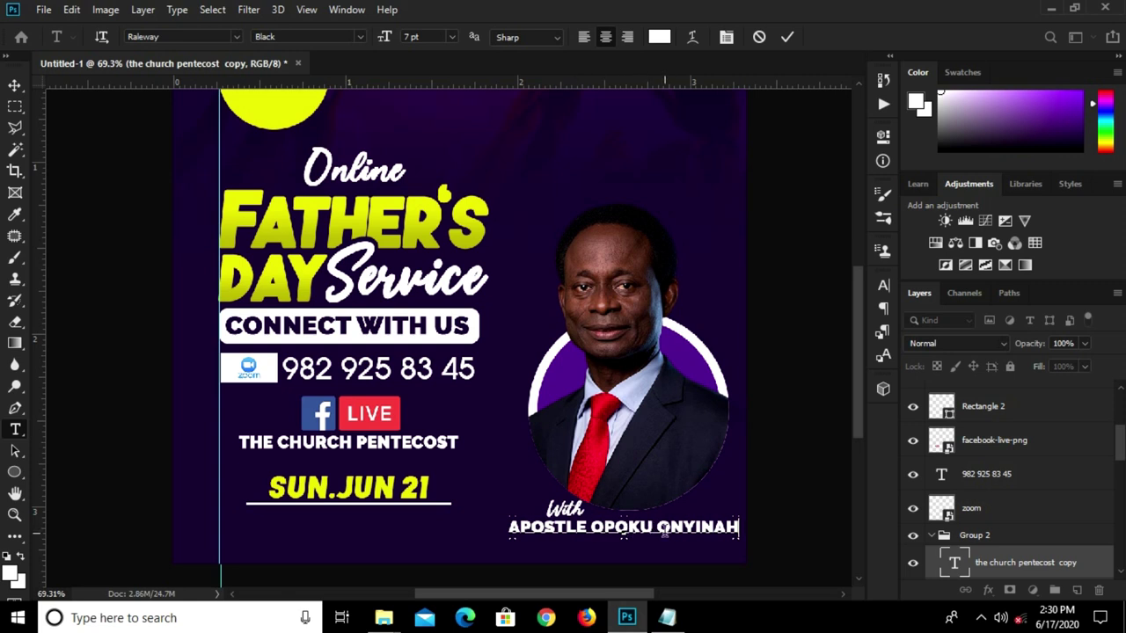
click(787, 38)
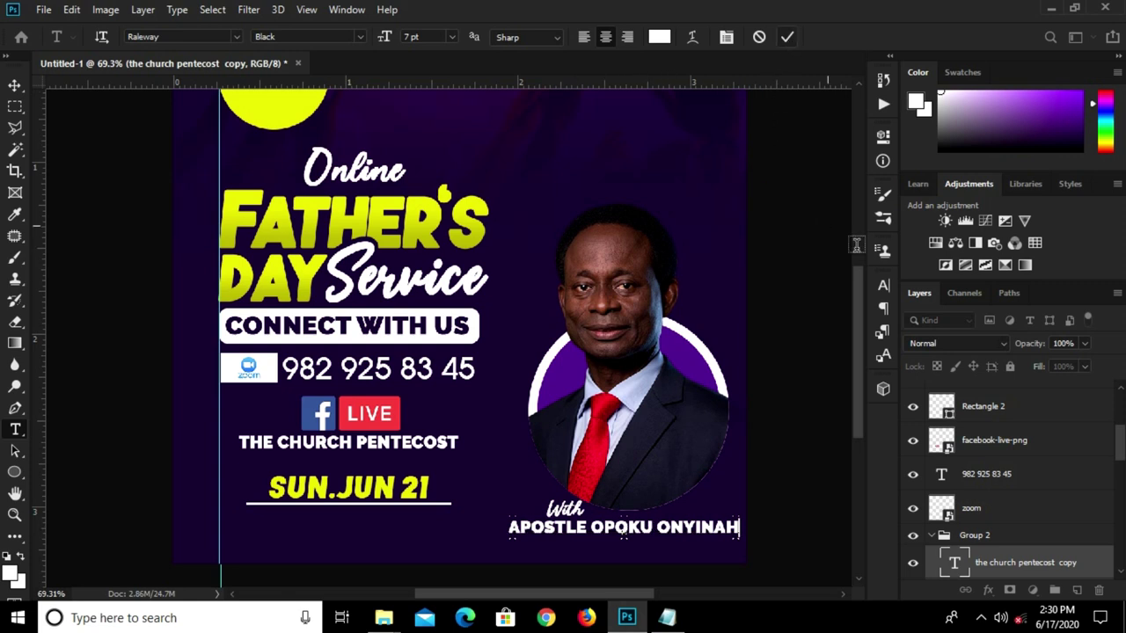
click(885, 287)
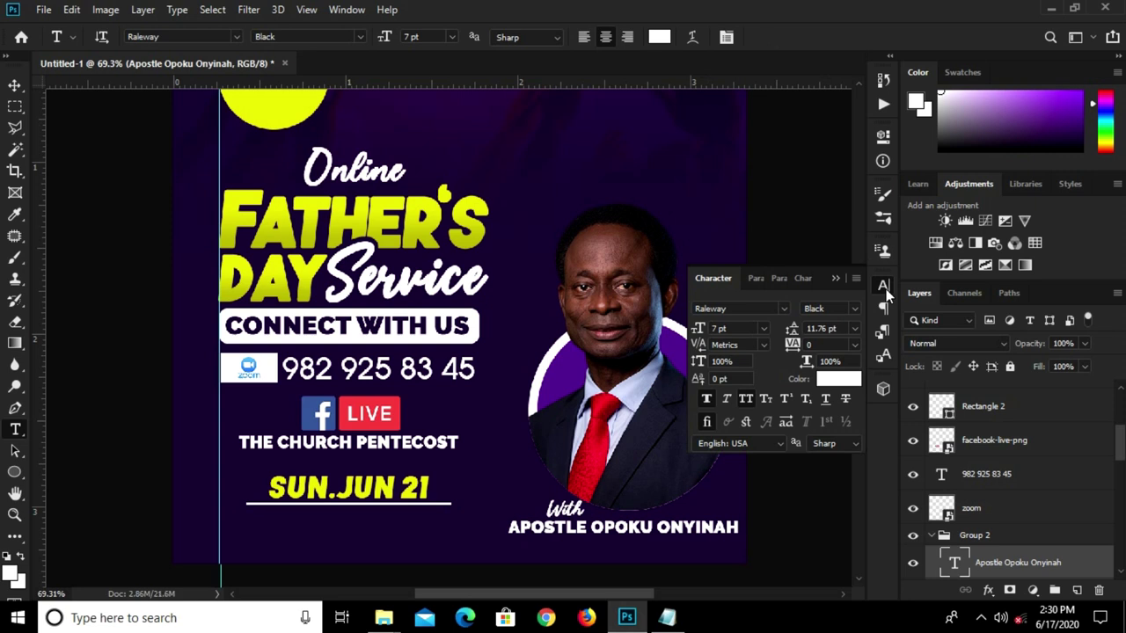
Turn off All Caps on the name and break it onto two lines before Opoku.
click(743, 394)
click(835, 278)
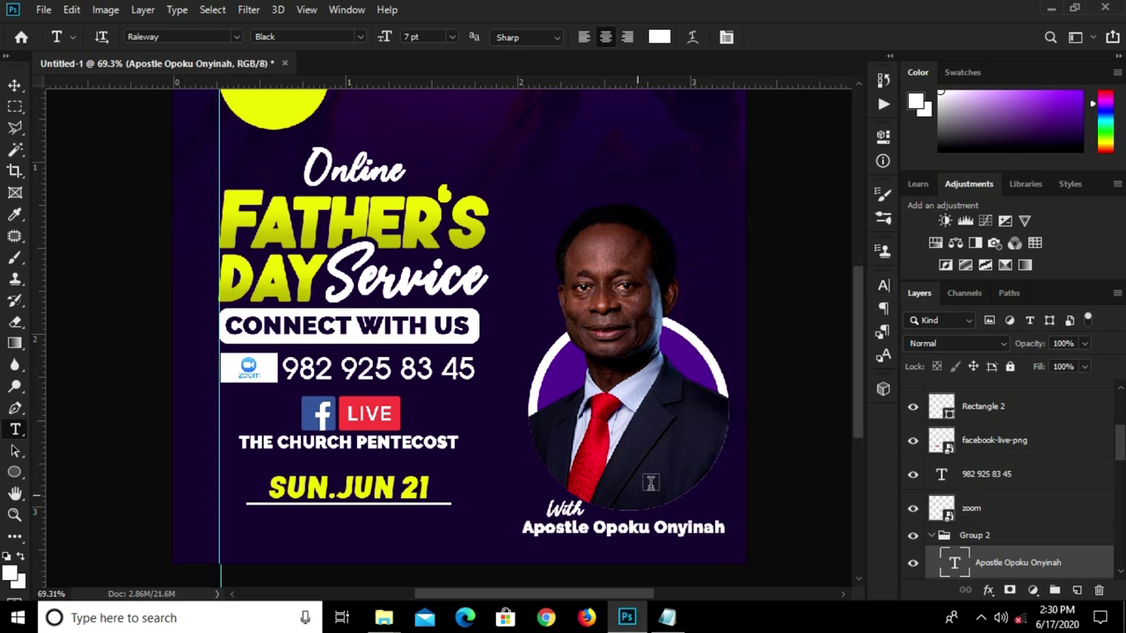
click(595, 527)
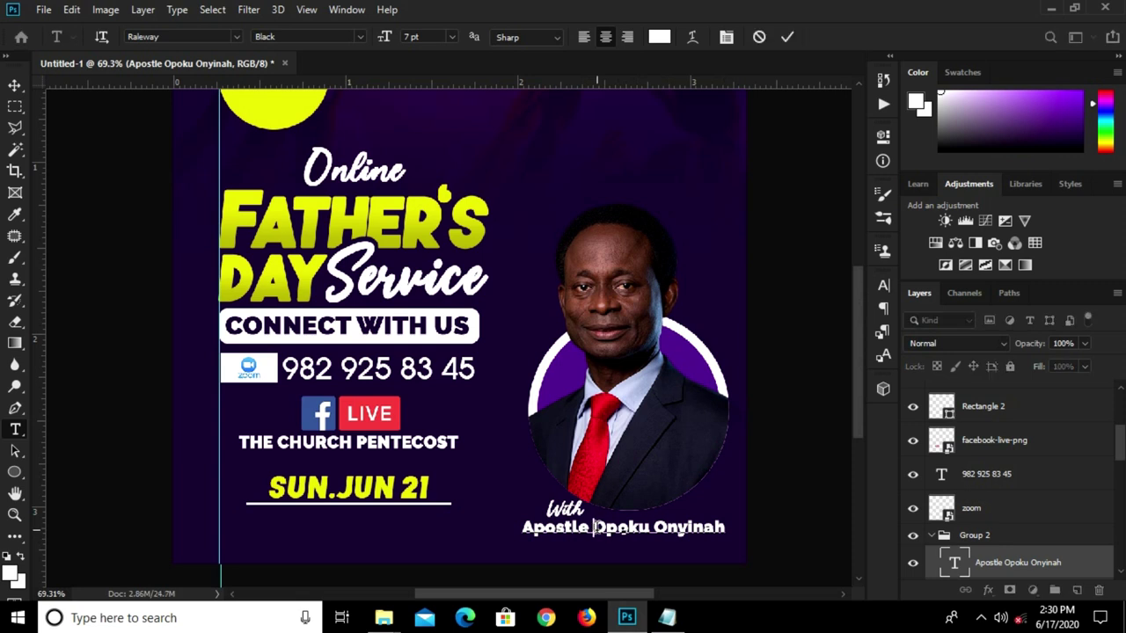
key(Return)
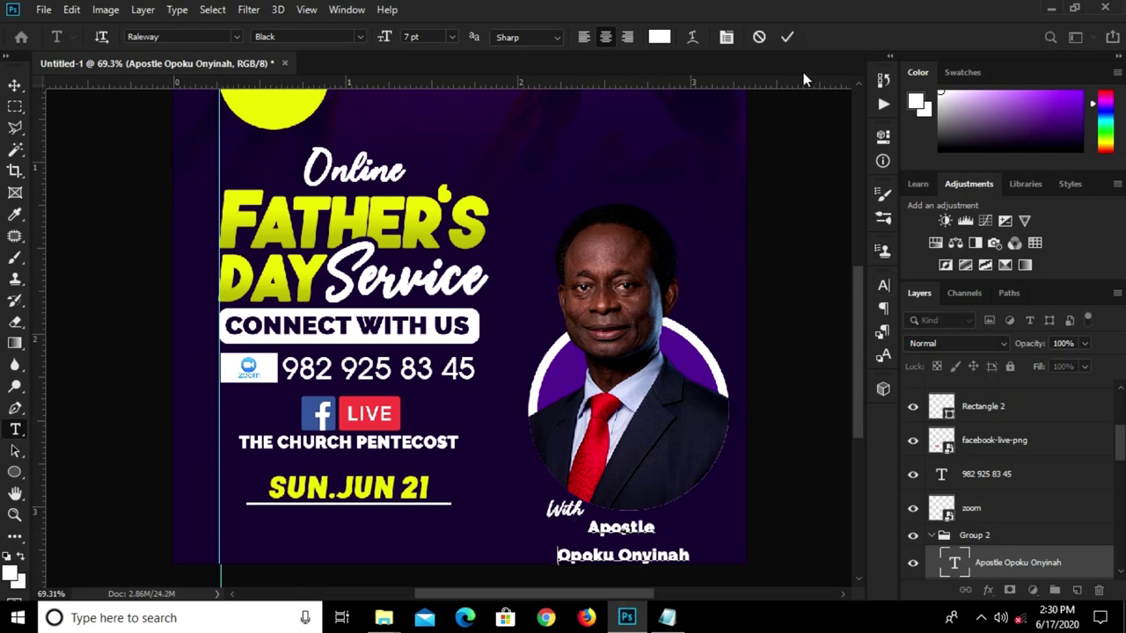
click(785, 37)
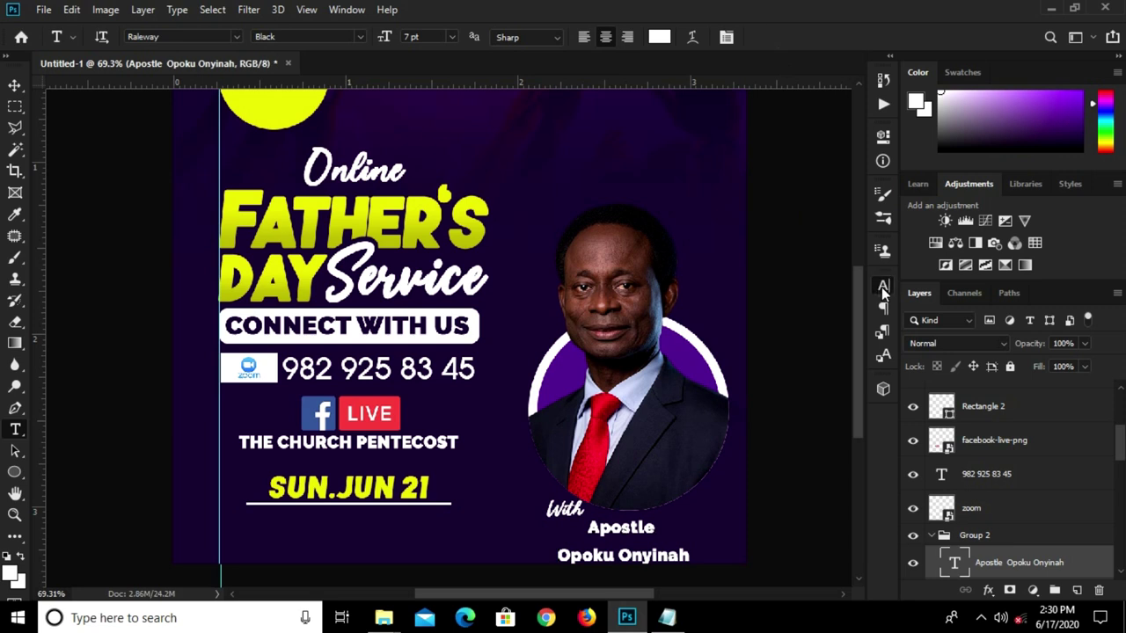
Set the name's leading to Auto and its font size to 8 pt.
click(883, 285)
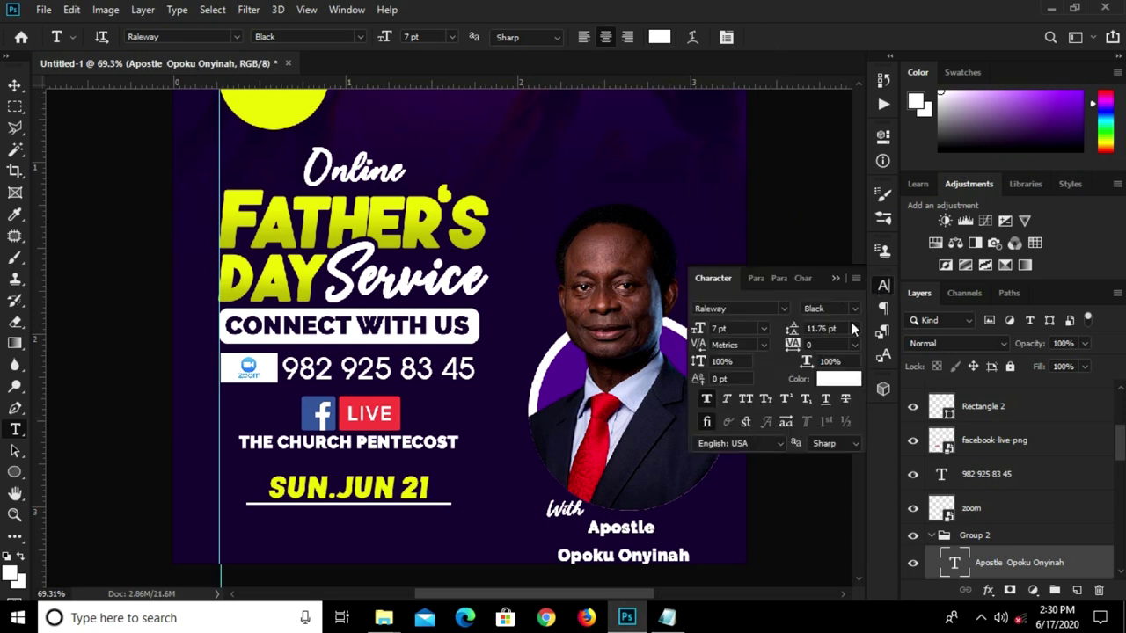
click(853, 328)
click(763, 328)
click(751, 403)
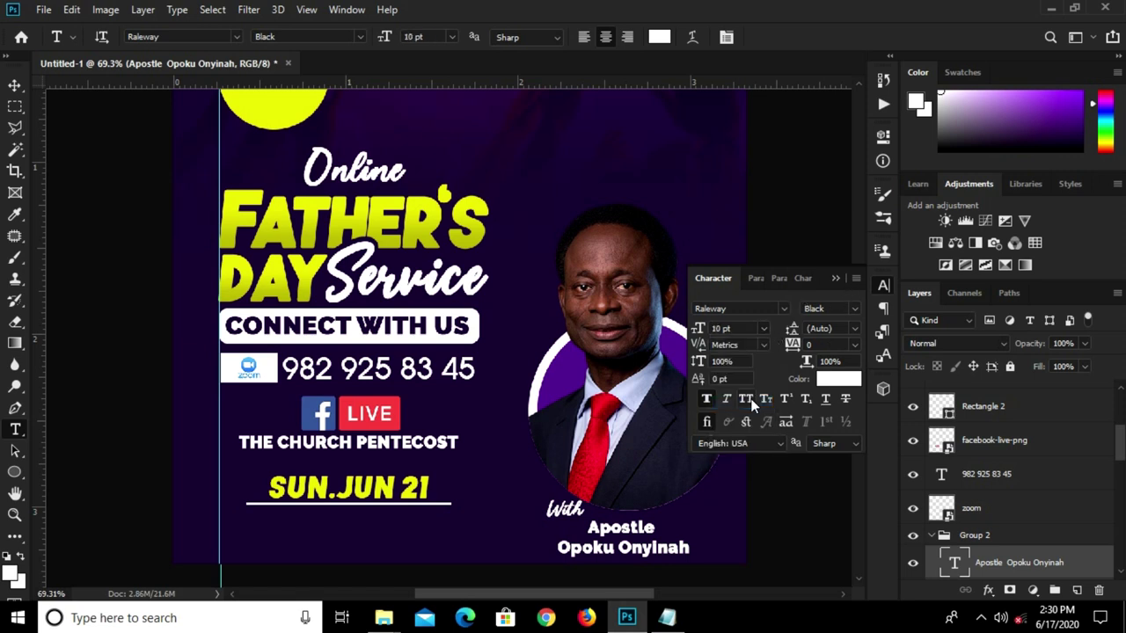
click(763, 328)
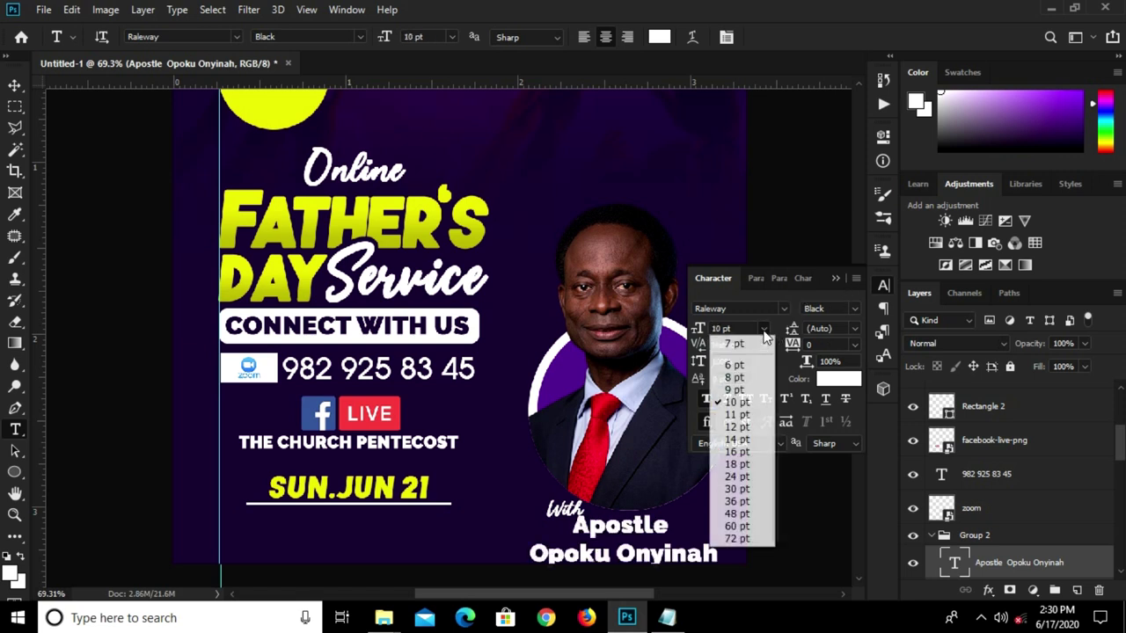
click(756, 394)
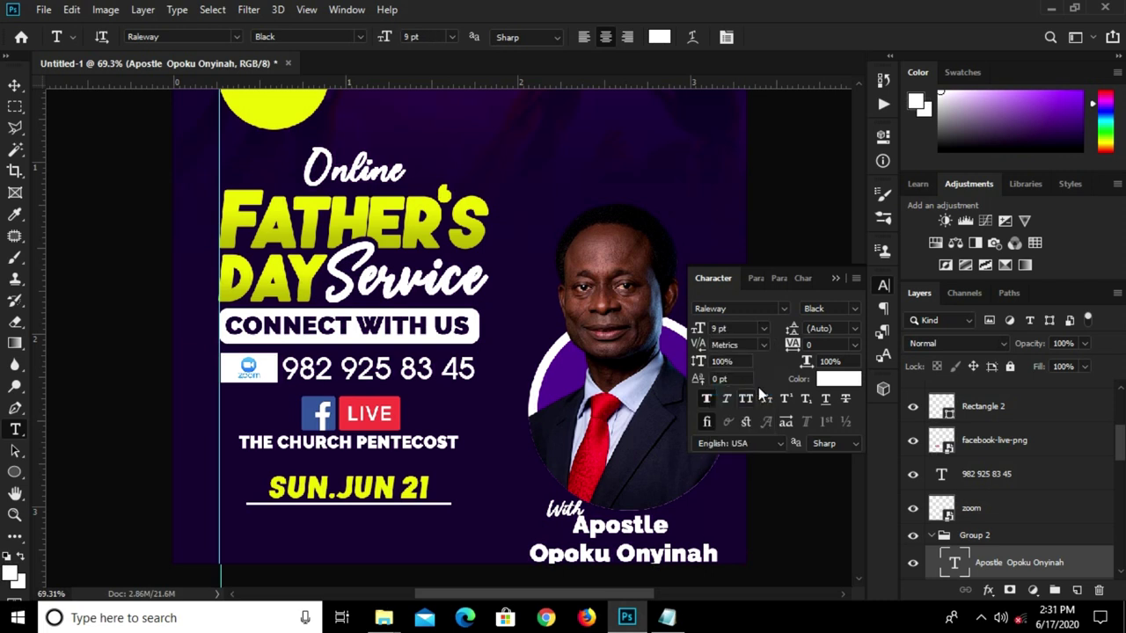
click(852, 328)
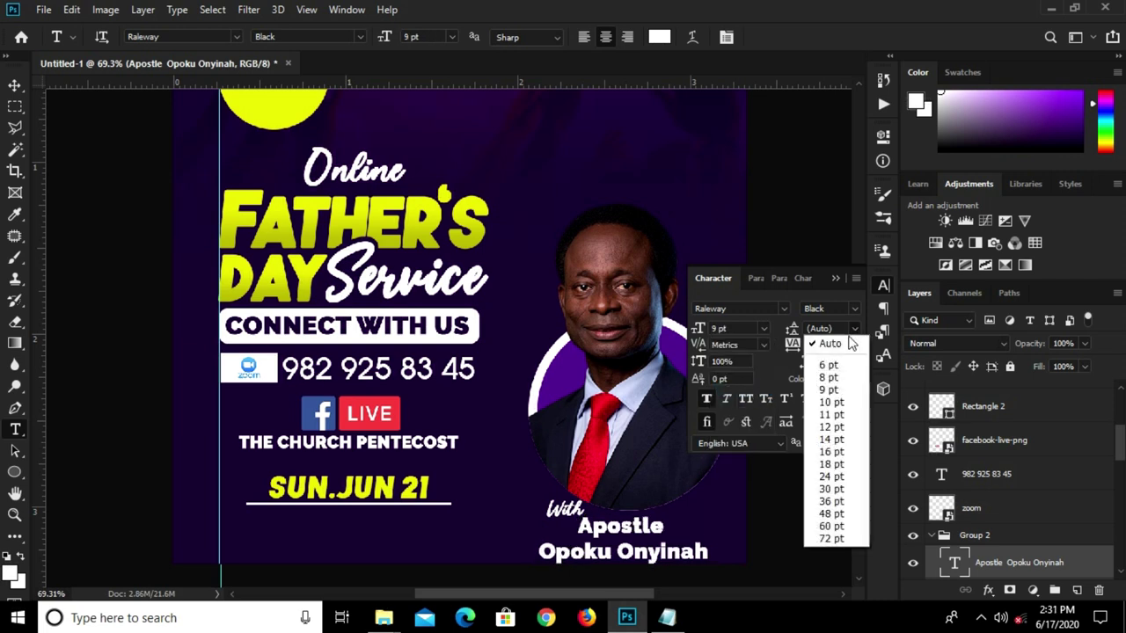
click(831, 343)
click(704, 327)
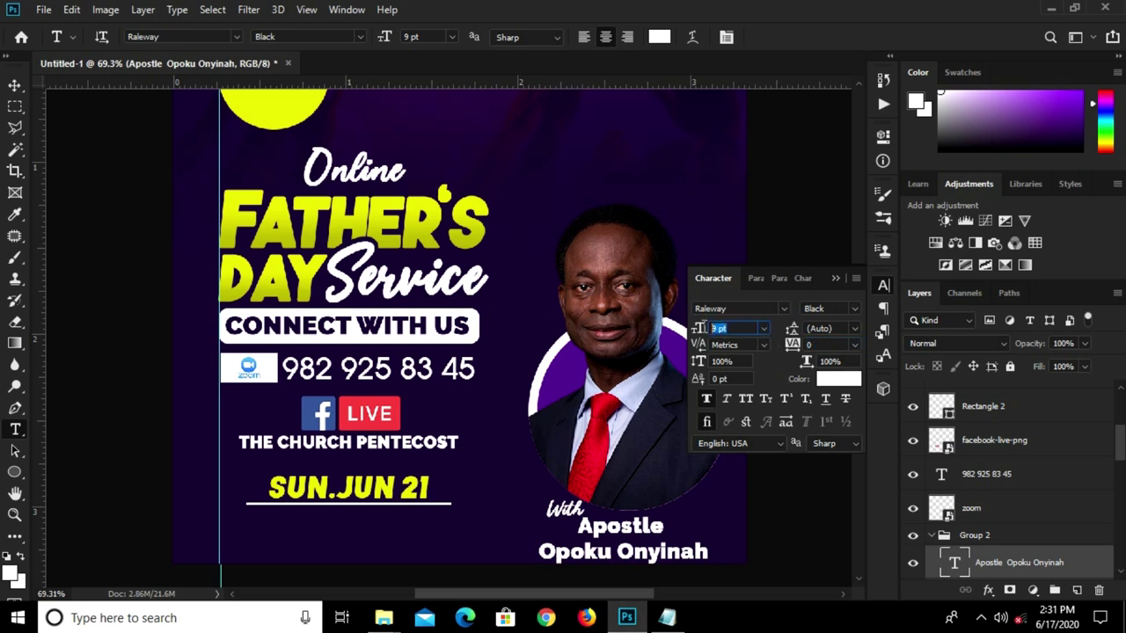
text(8)
key(Return)
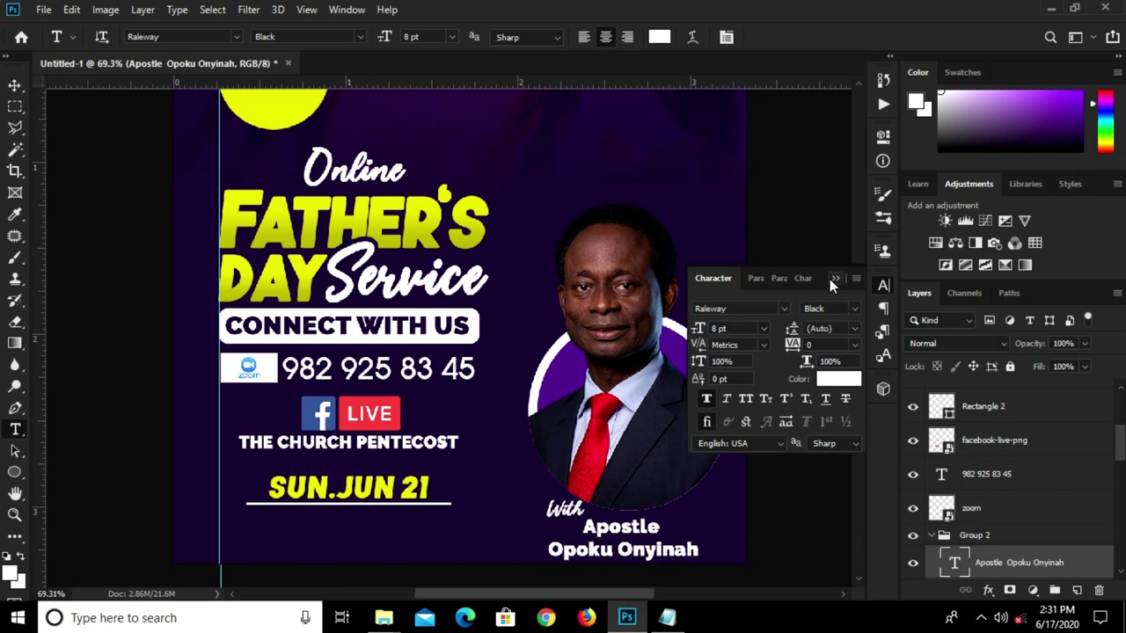
click(833, 278)
Move the pastor portrait and its Ellipse 1 circle higher on the flyer.
key(v)
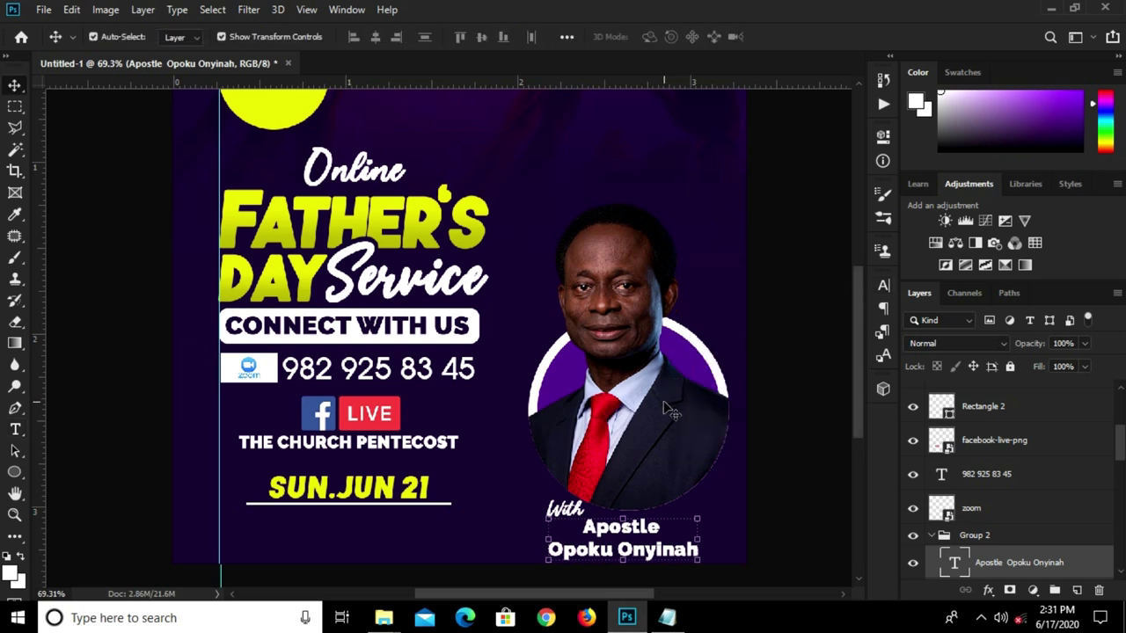
drag(668, 409, 668, 383)
drag(676, 387, 719, 409)
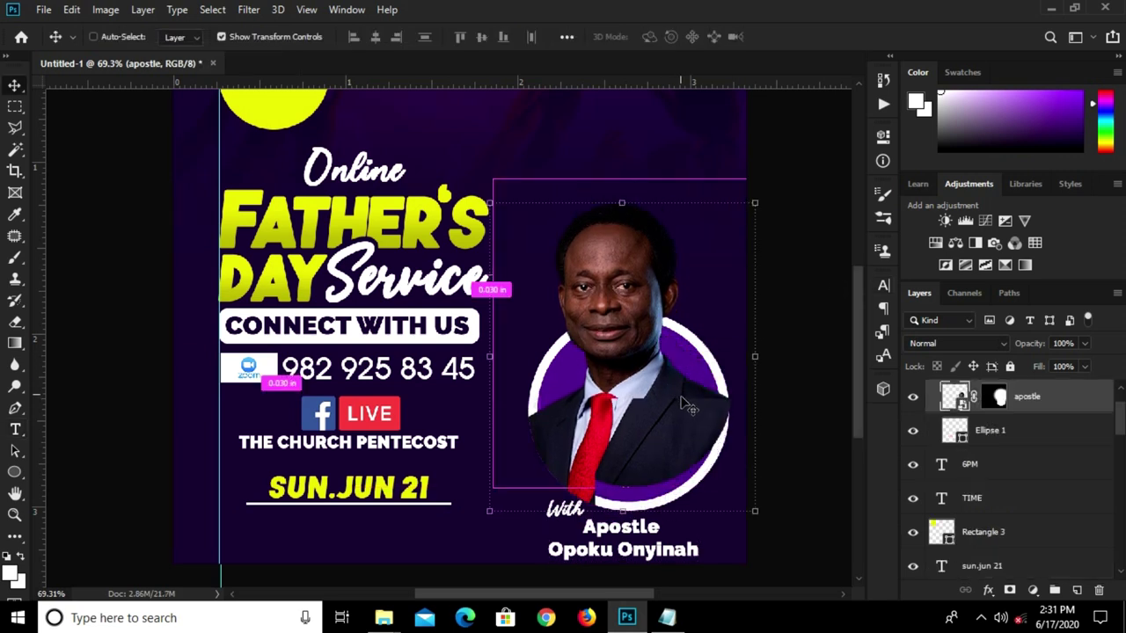
shift+click(982, 437)
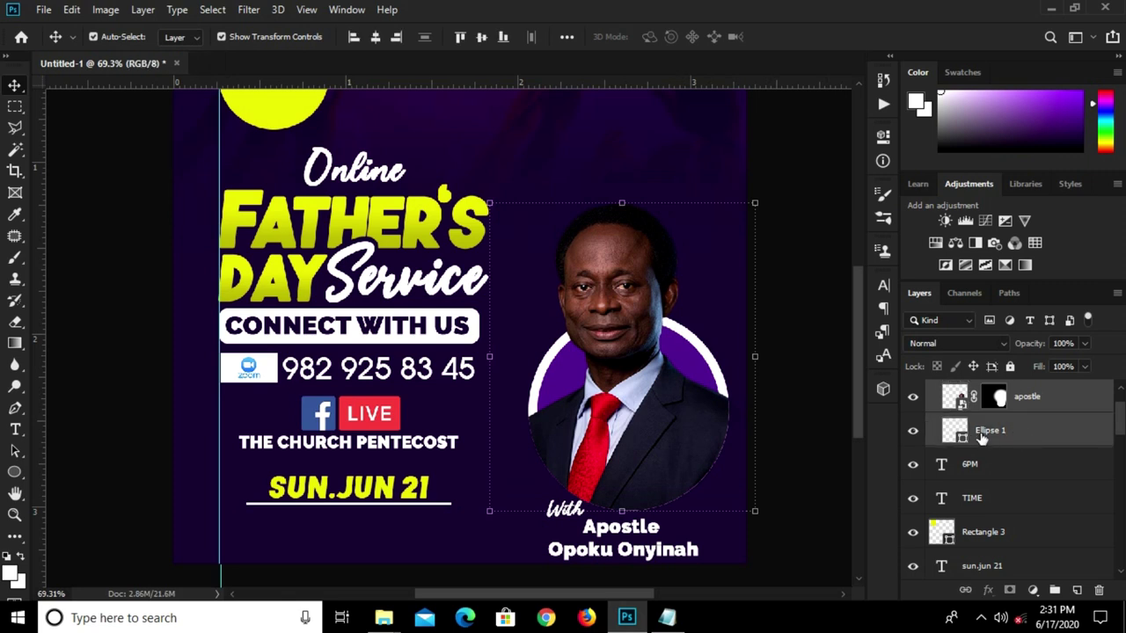
key(ctrl+t)
mouse_move(634, 412)
mouse_down()
mouse_move(631, 376)
mouse_move(616, 400)
mouse_up()
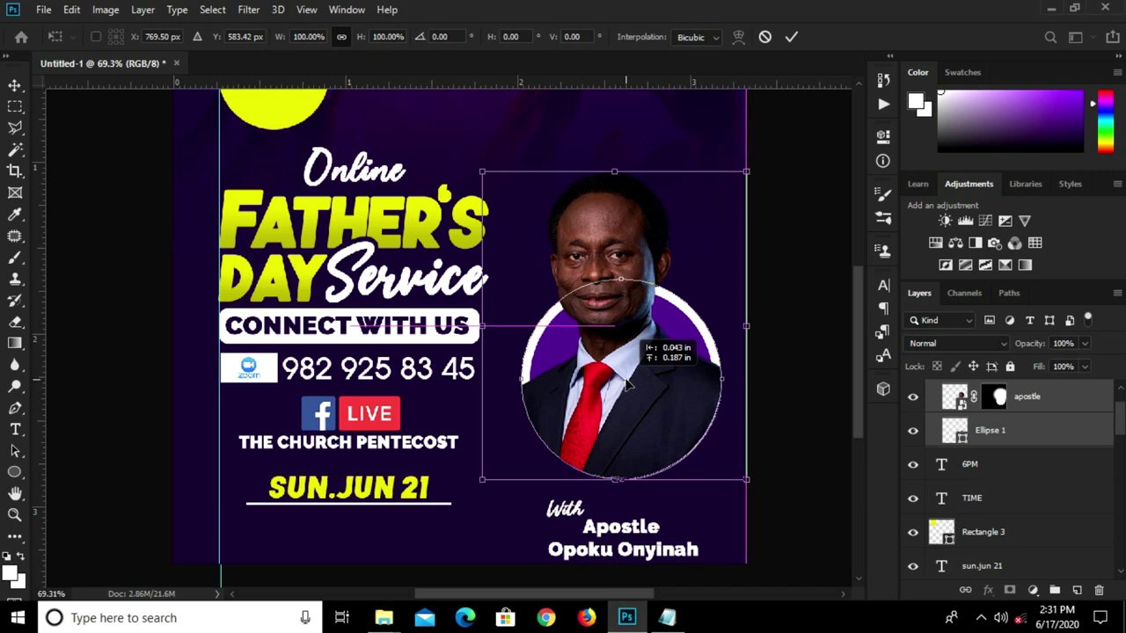
drag(617, 400, 623, 413)
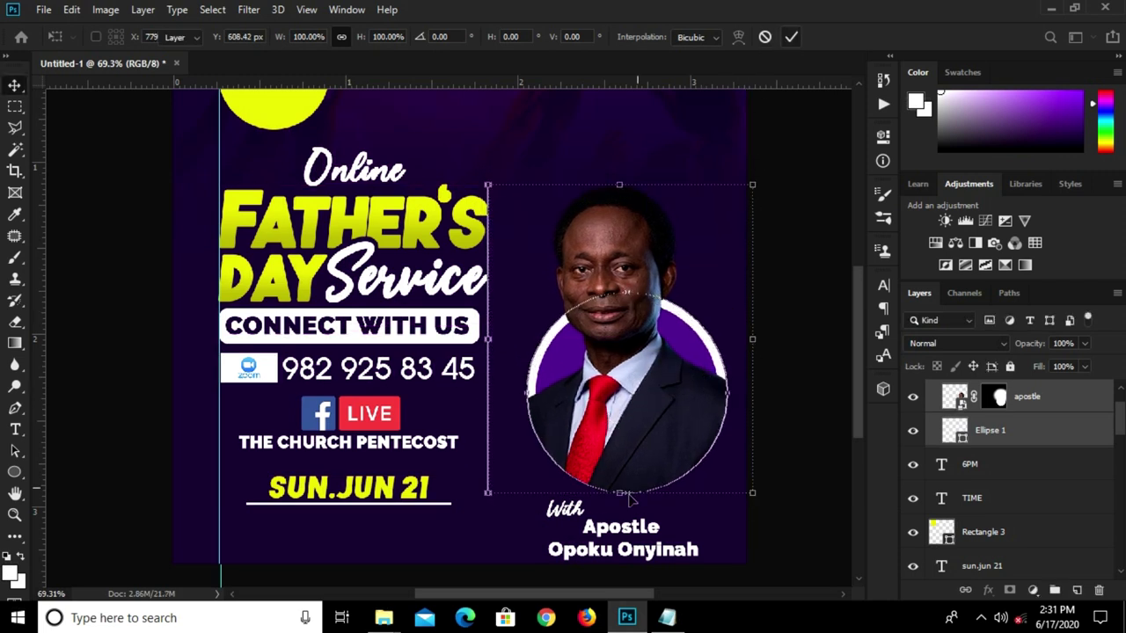
click(789, 41)
Raise the With caption under the portrait's lower left and select the apostle's name.
scroll(562, 514, up, 1)
click(562, 518)
drag(563, 519, 543, 491)
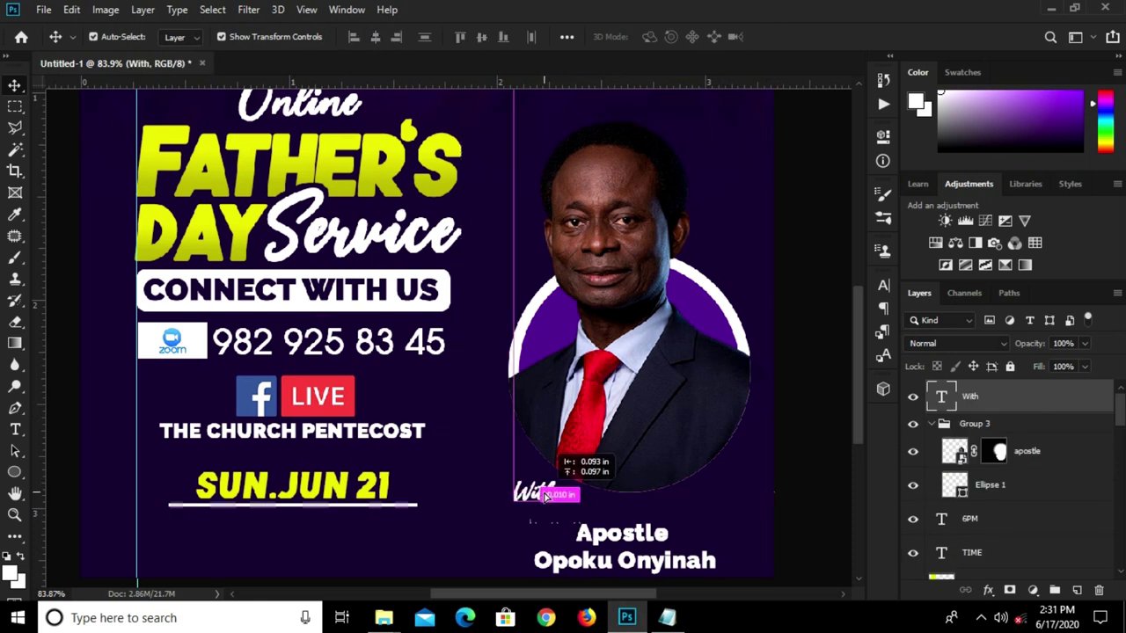
click(616, 547)
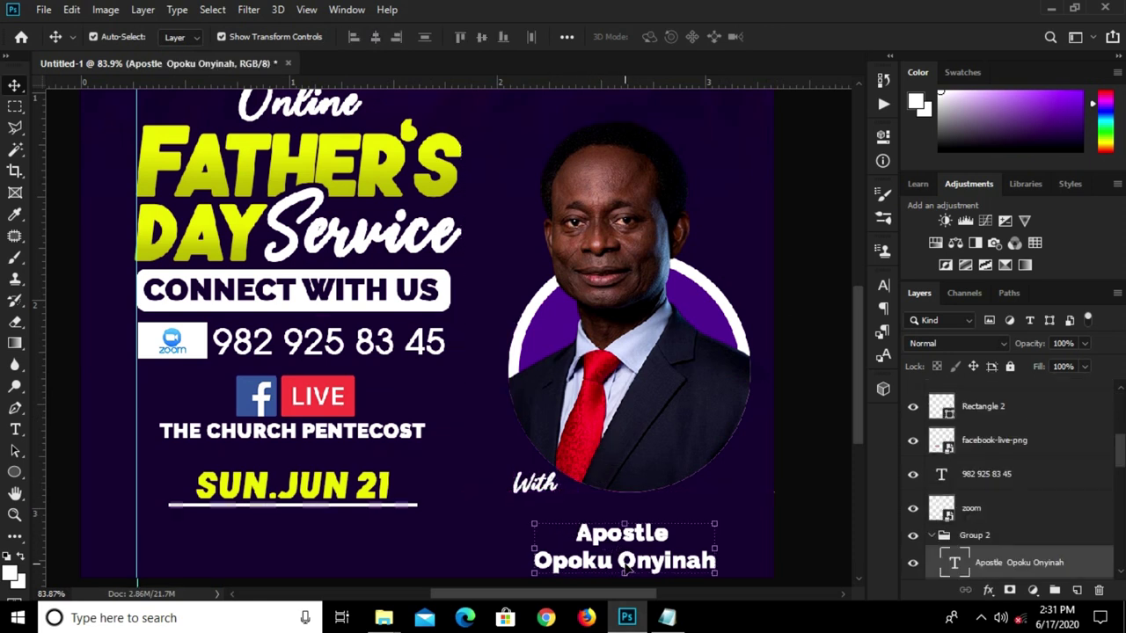
key(ctrl+t)
mouse_move(715, 574)
mouse_down()
mouse_move(626, 549)
mouse_move(644, 500)
mouse_up()
key(ctrl+z)
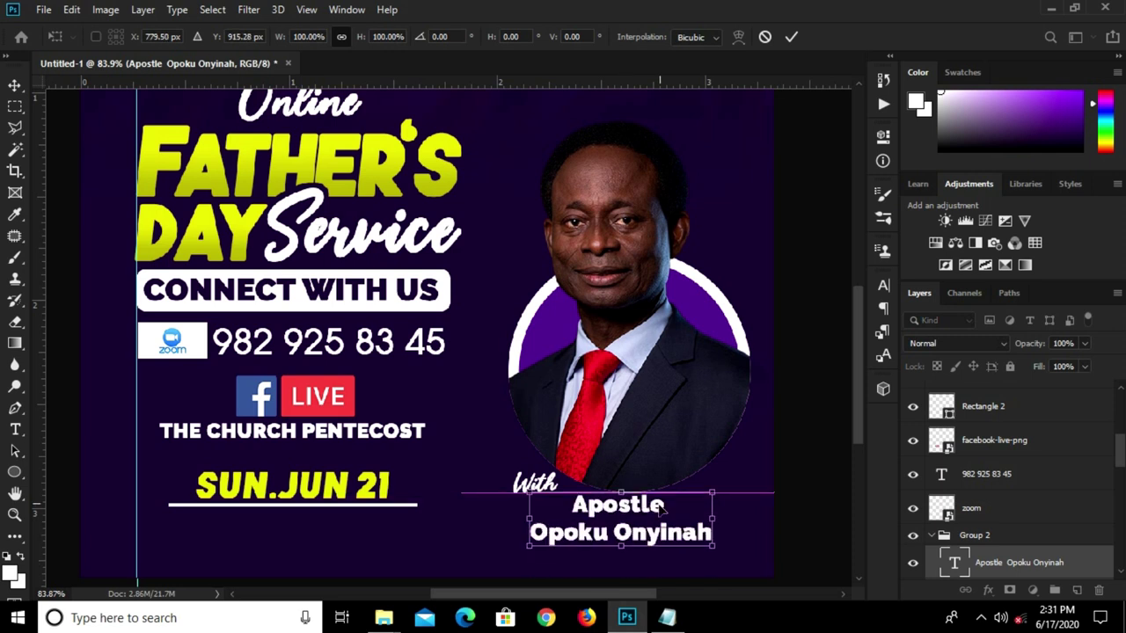
Scale the Apostle Opoku Onyinah caption to about 95%, shift it right, and drag a duplicate below.
drag(713, 492, 704, 496)
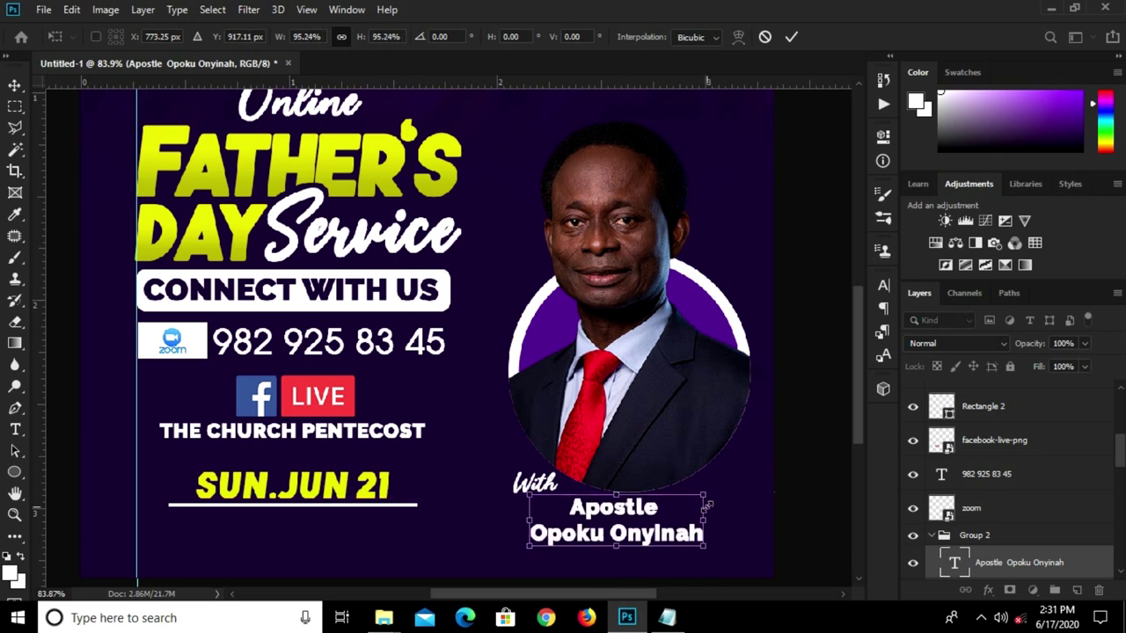
key(Return)
mouse_move(643, 537)
mouse_down()
mouse_move(670, 531)
mouse_move(651, 559)
mouse_up()
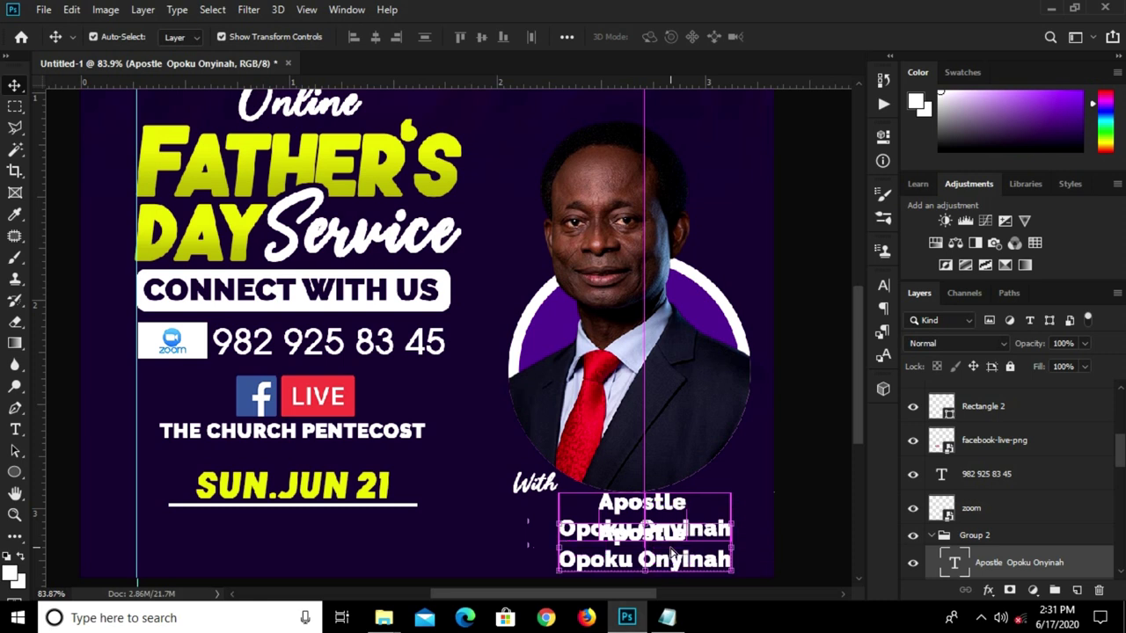
Retype the duplicated caption's text as 'Former Pentecost Chairman'.
click(19, 429)
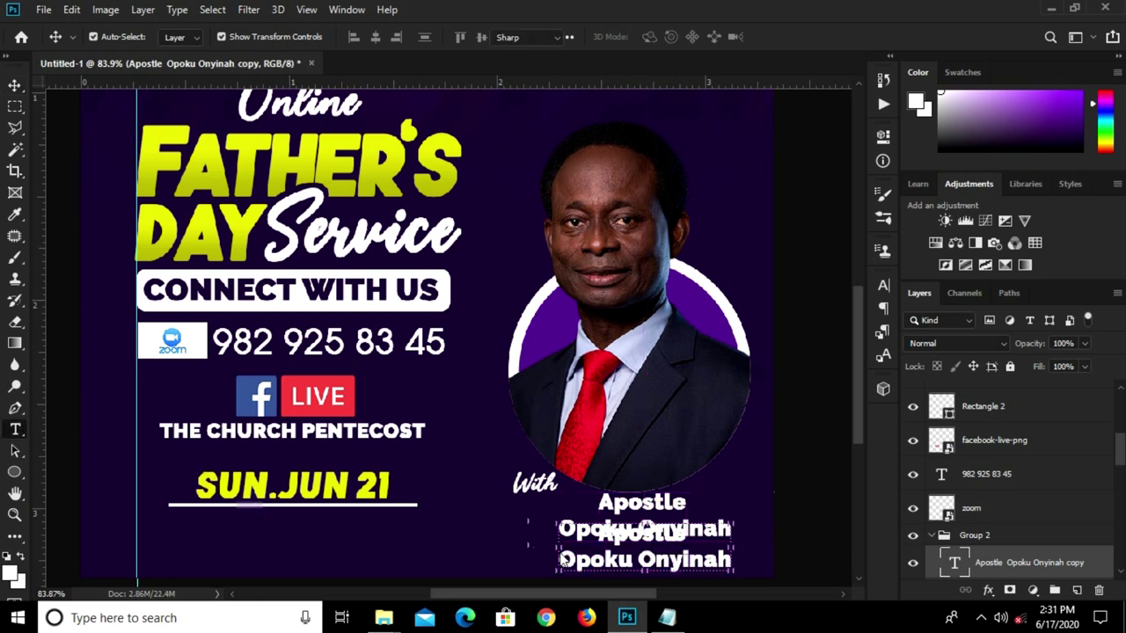
click(616, 532)
key(ctrl+a)
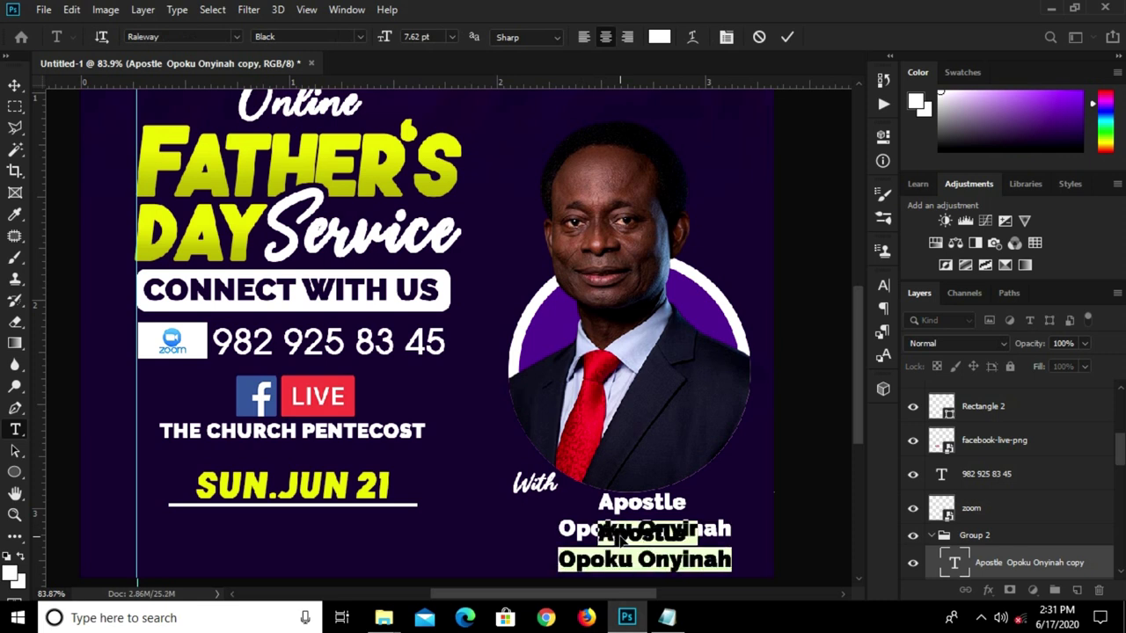
key(BackSpace)
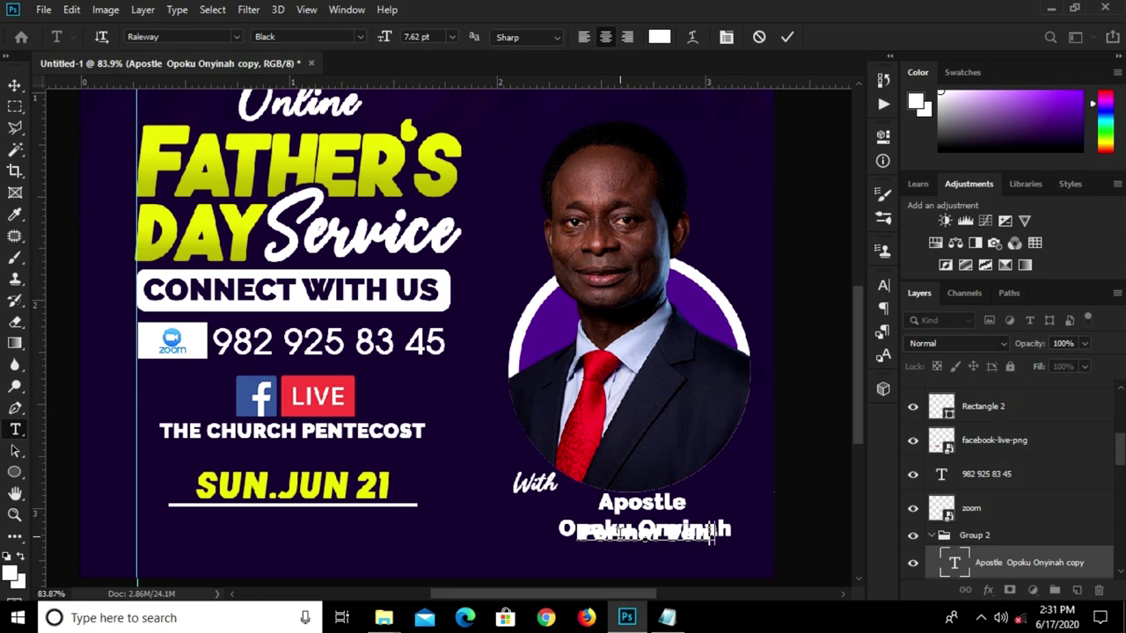
text(rman)
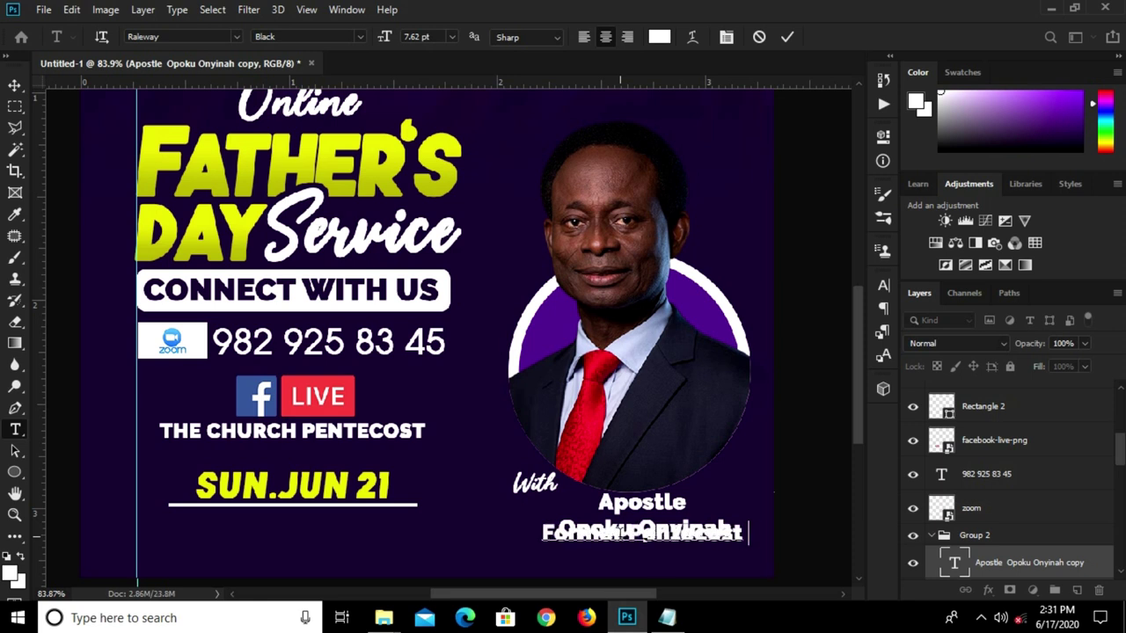
text( Chairm)
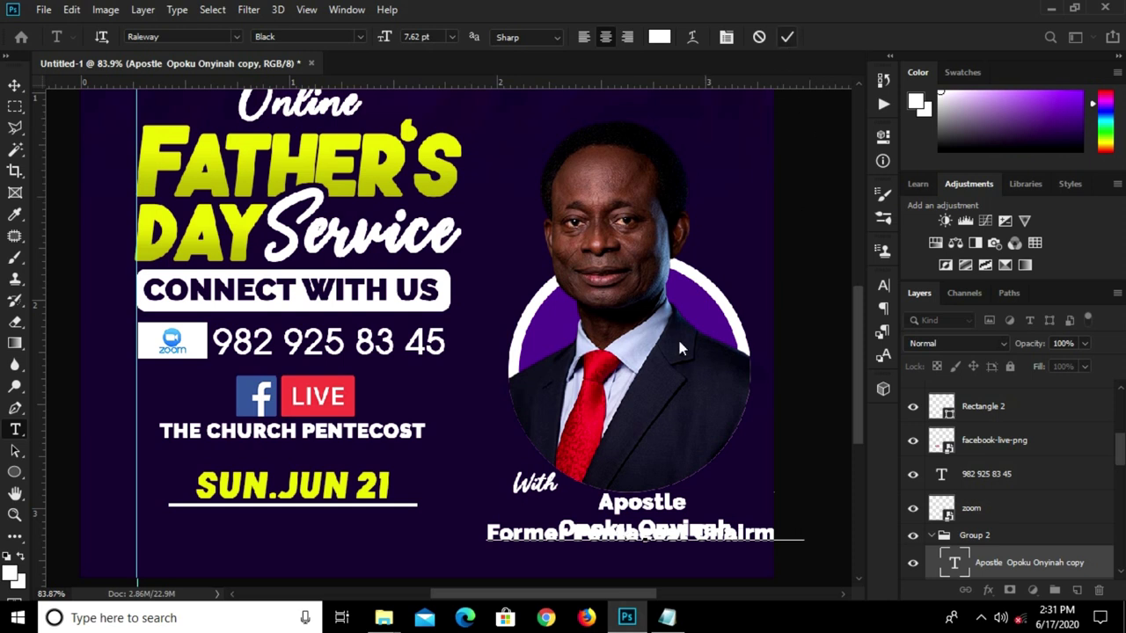
key(ctrl+Return)
key(v)
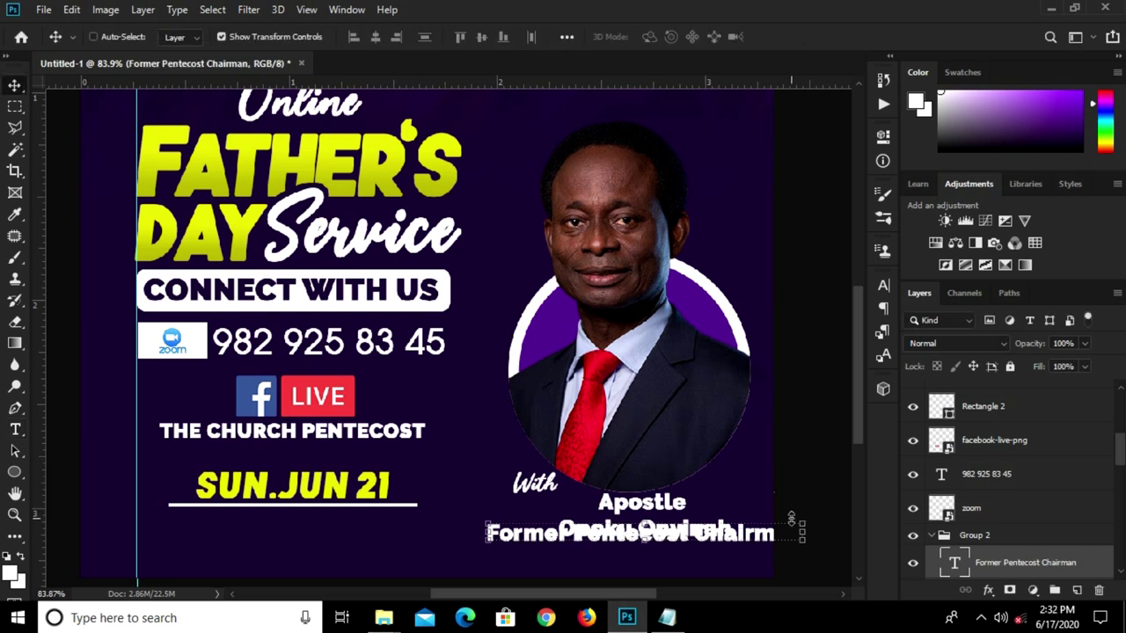
Shrink the new caption and centre it just beneath Opoku Onyinah.
drag(791, 519, 711, 565)
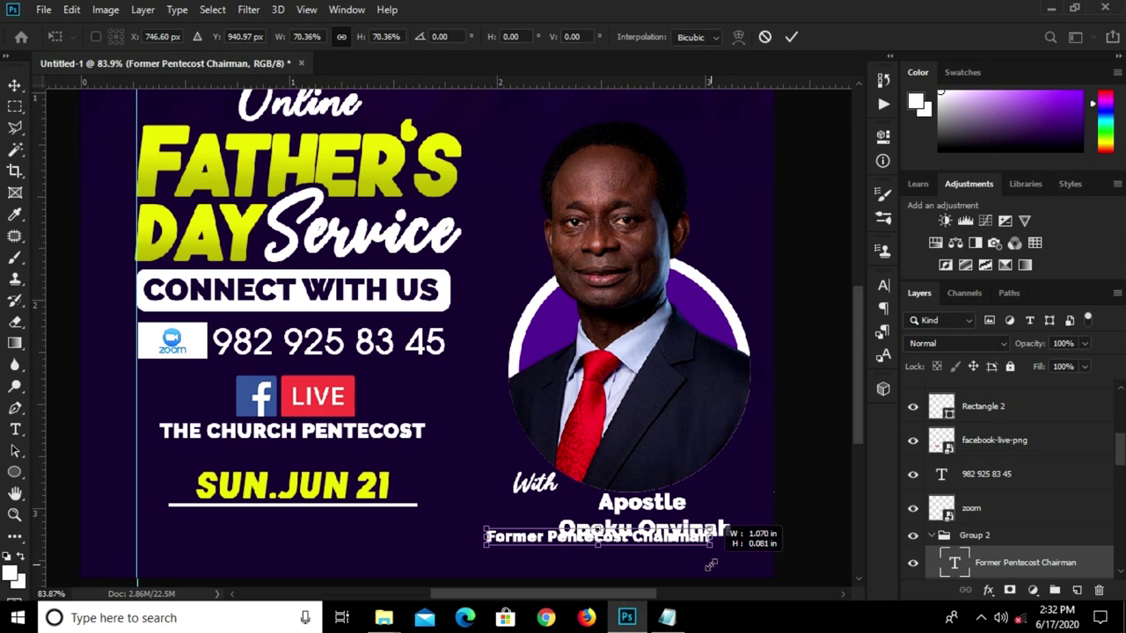
drag(630, 546, 674, 565)
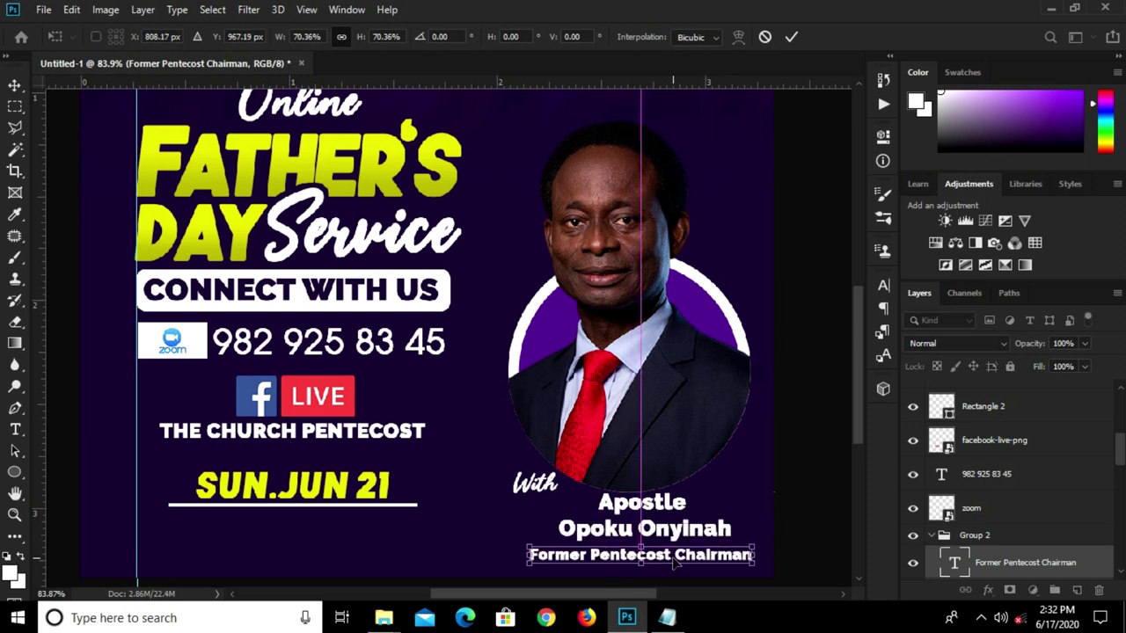
drag(527, 568, 567, 551)
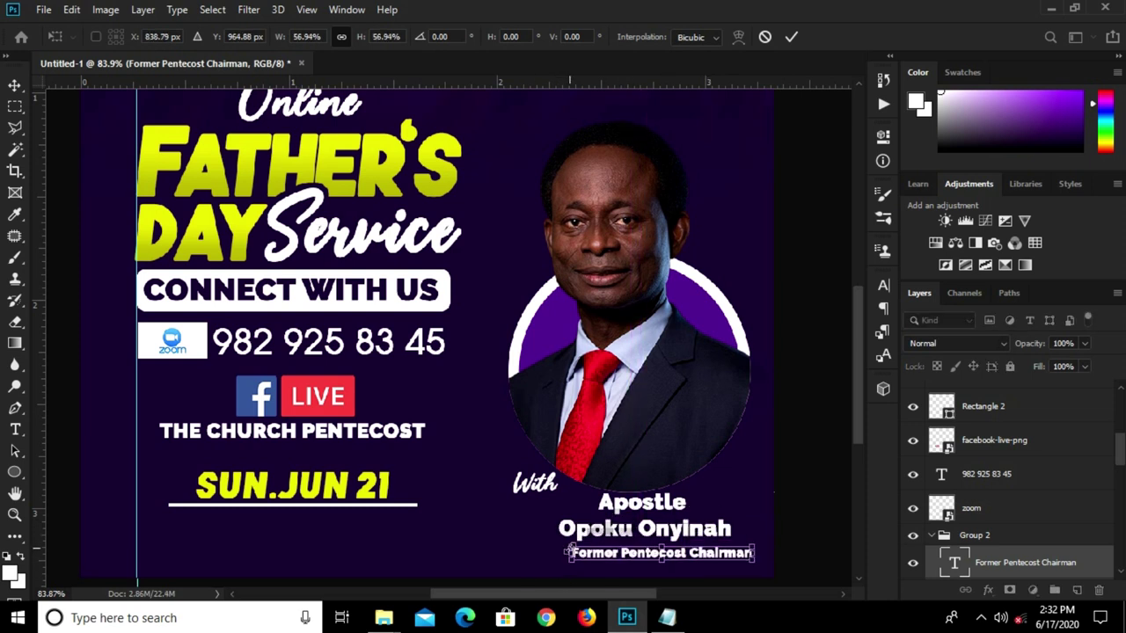
drag(682, 561, 711, 556)
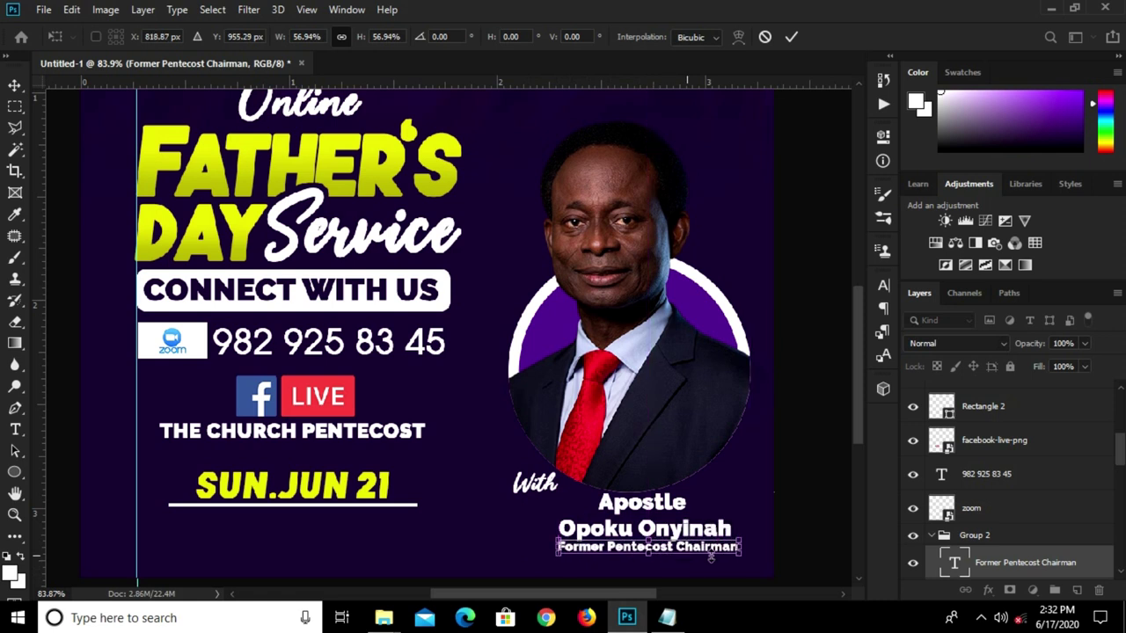
key(Return)
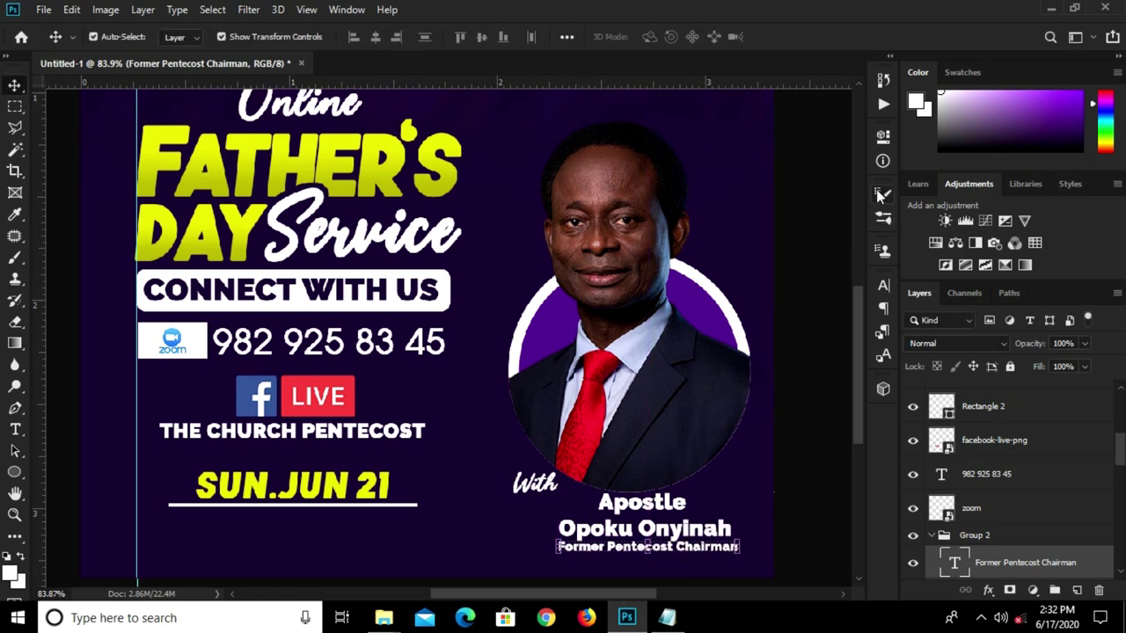
Colour the Former Pentecost Chairman caption yellow #dddd05 in the Character panel.
click(883, 285)
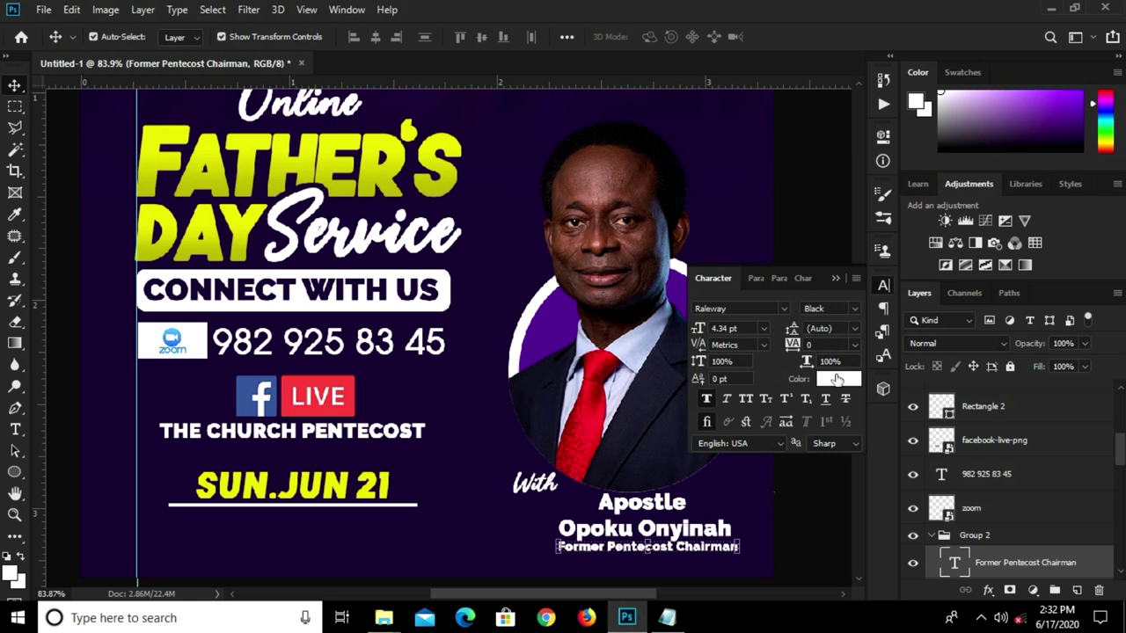
click(837, 379)
click(220, 158)
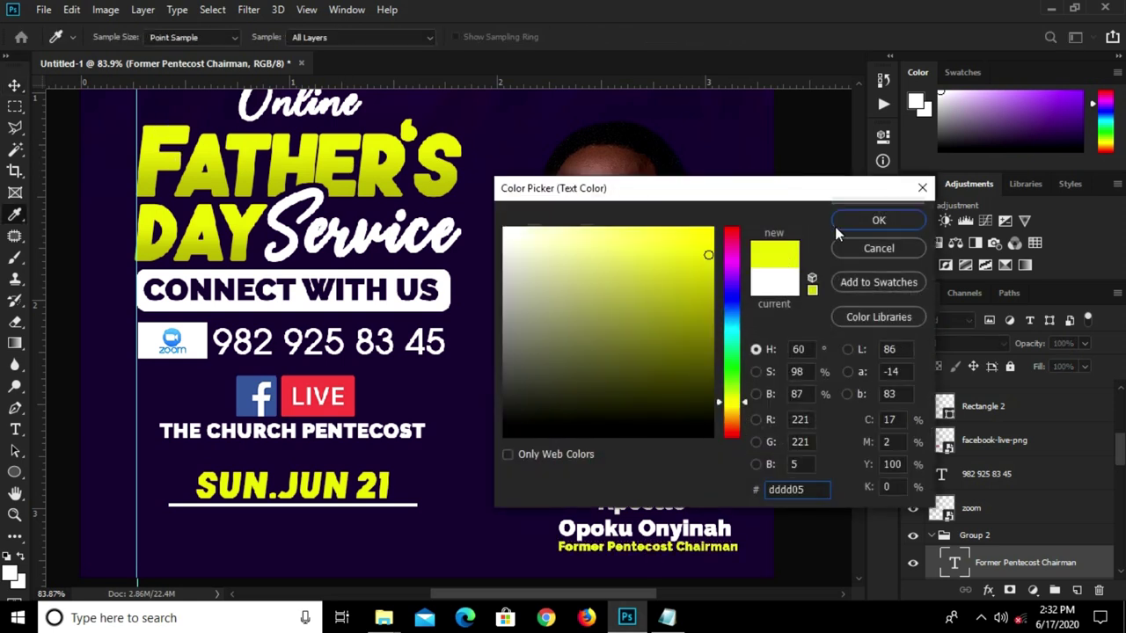
click(878, 221)
click(835, 278)
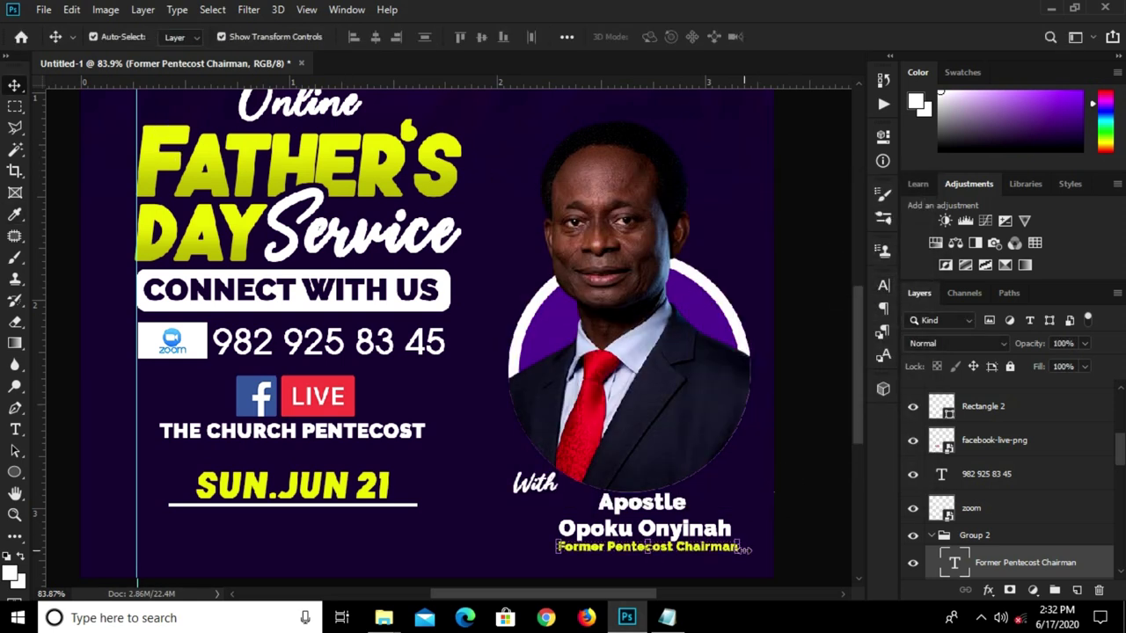
Enlarge the caption slightly and fit the whole flyer on screen.
key(ctrl+t)
scroll(746, 566, up, 2)
drag(735, 536, 728, 533)
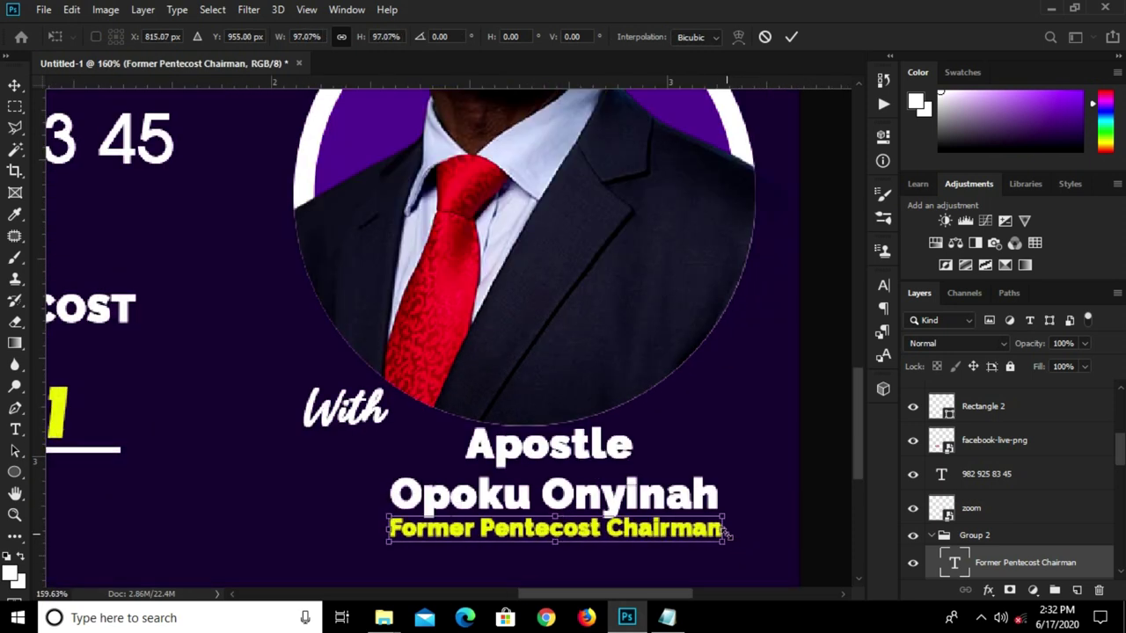
key(Return)
key(ctrl+0)
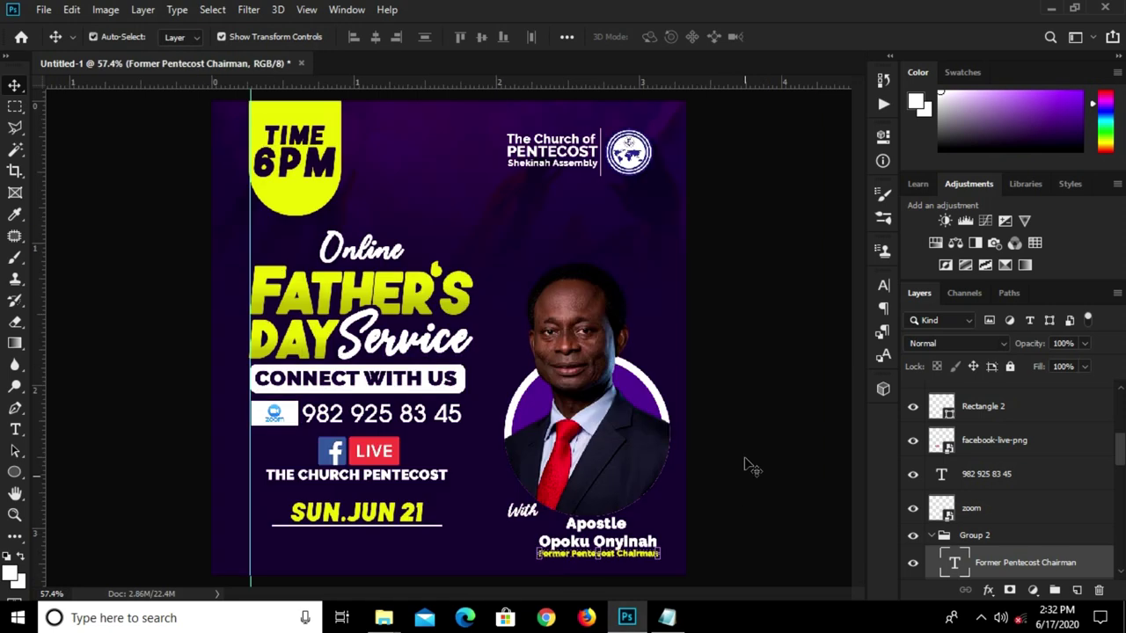
Nudge the pastor photo and its circle upward together.
click(754, 423)
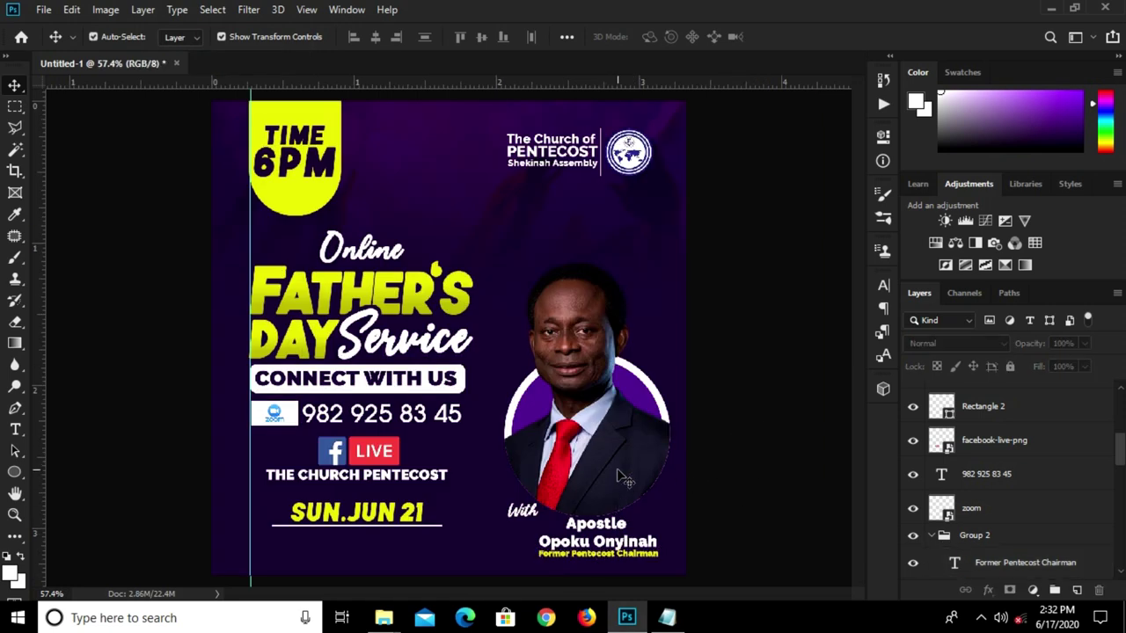
click(614, 408)
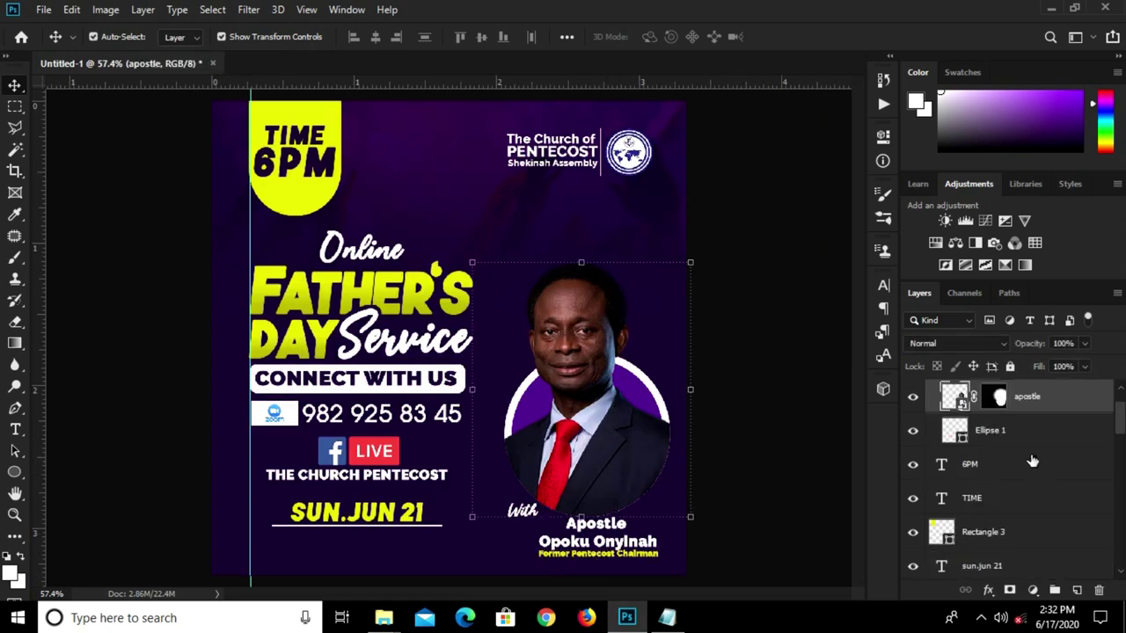
shift+click(1017, 431)
key(shift+Up)
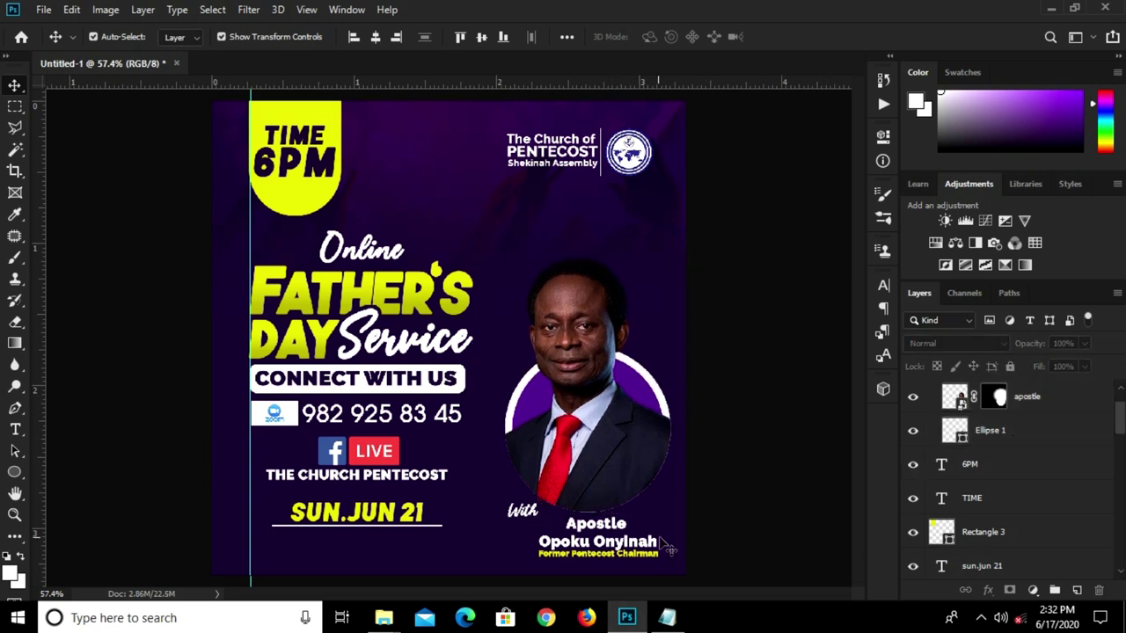
Nudge the name caption up and settle the With label beside it.
click(626, 544)
key(Up)
key(Up)
drag(521, 507, 550, 512)
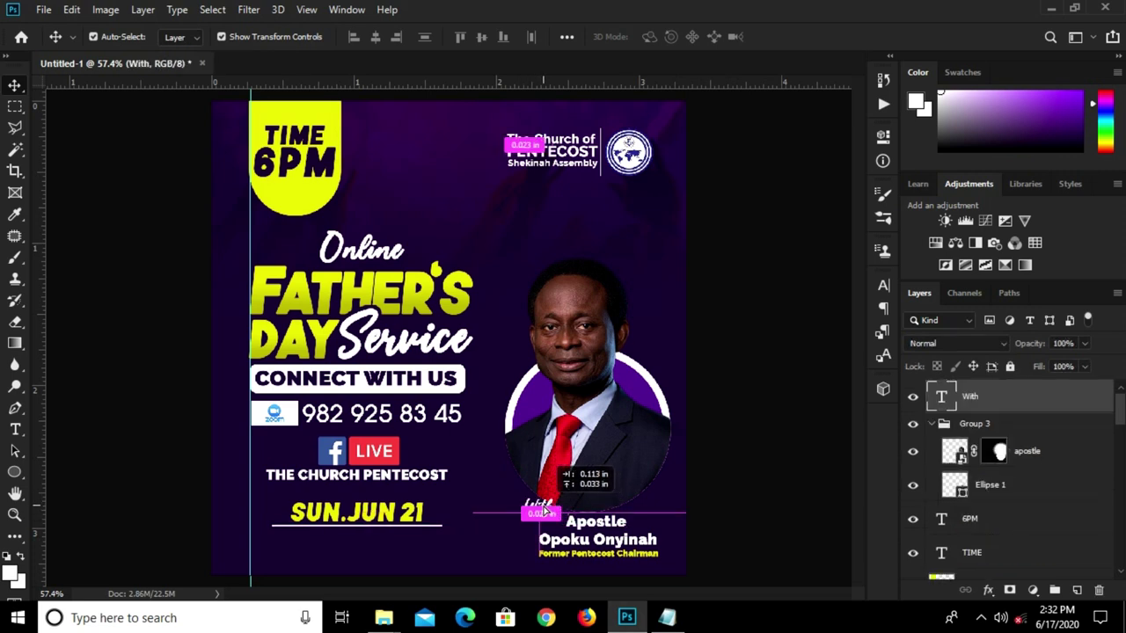
drag(550, 512, 541, 511)
click(767, 472)
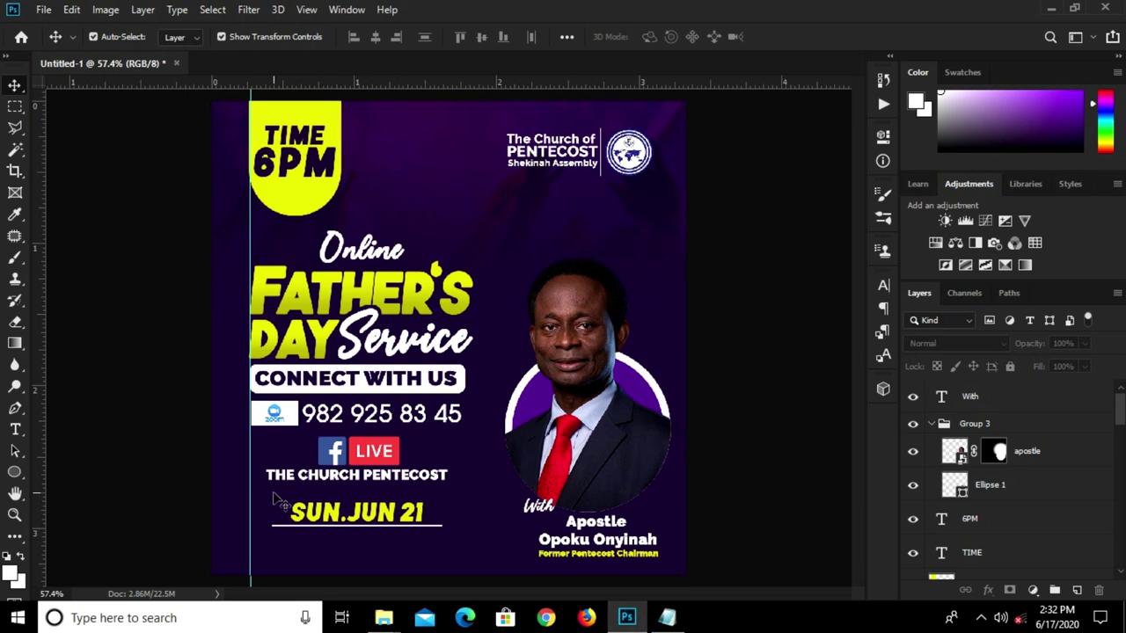
click(42, 8)
mouse_move(61, 395)
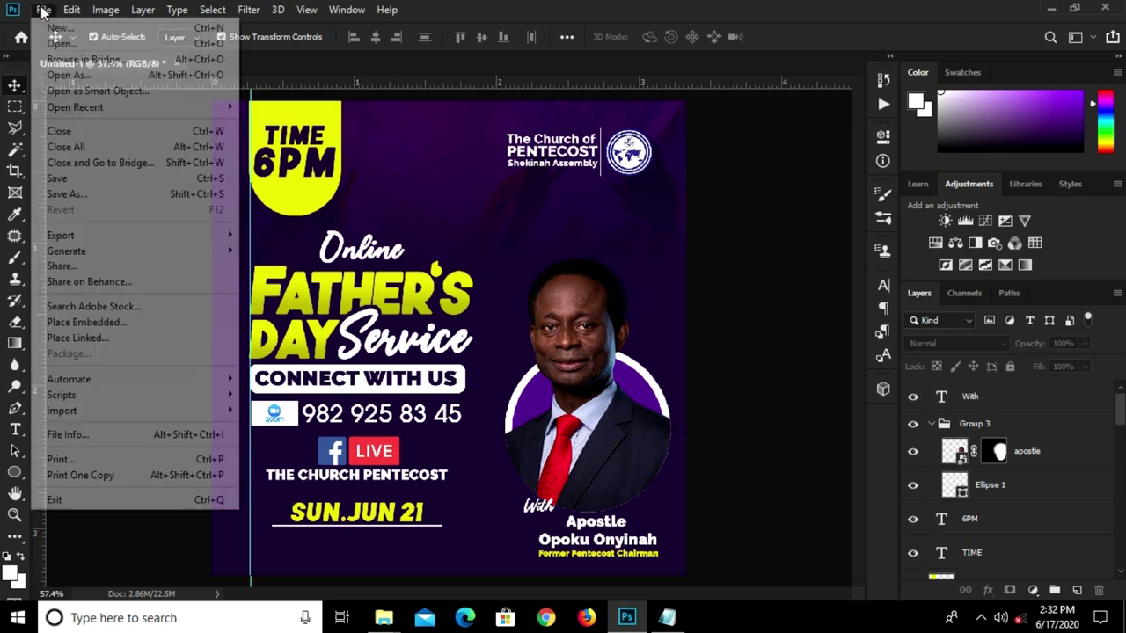
Embed the Facebook icon image, shrink it, and place it below the date line.
click(77, 320)
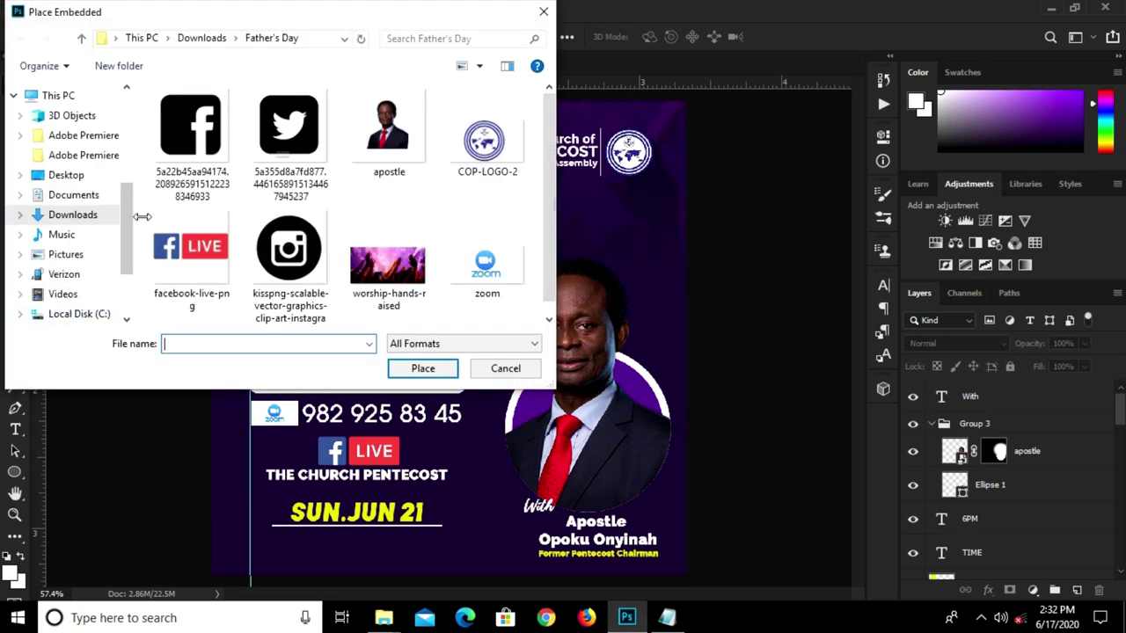
click(191, 141)
click(409, 373)
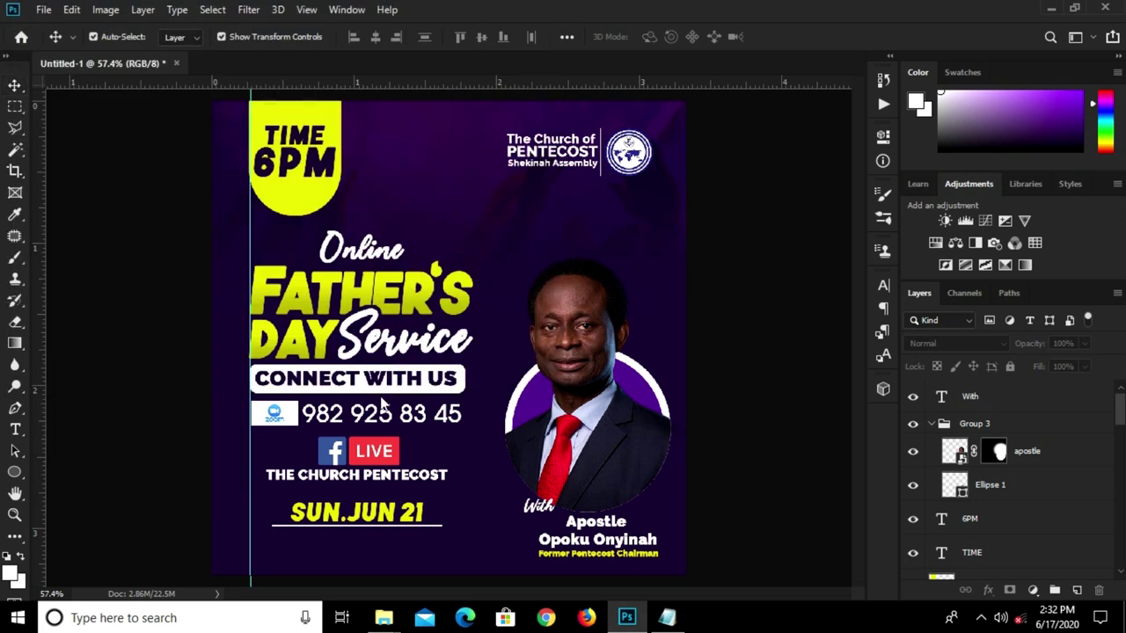
drag(670, 92, 219, 567)
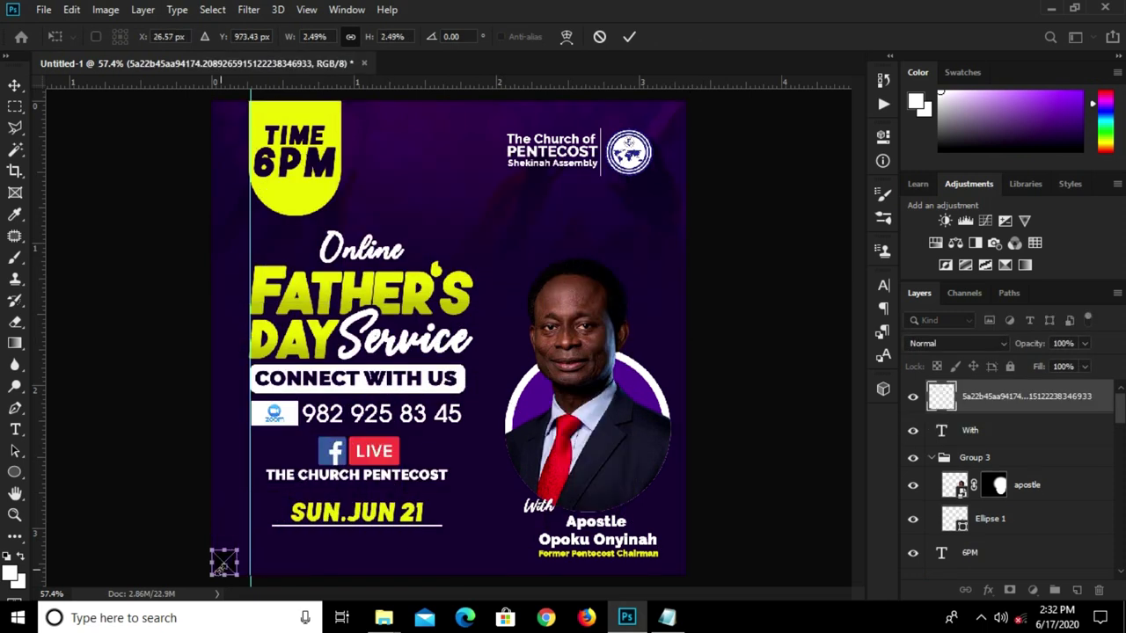
scroll(223, 561, up, 2)
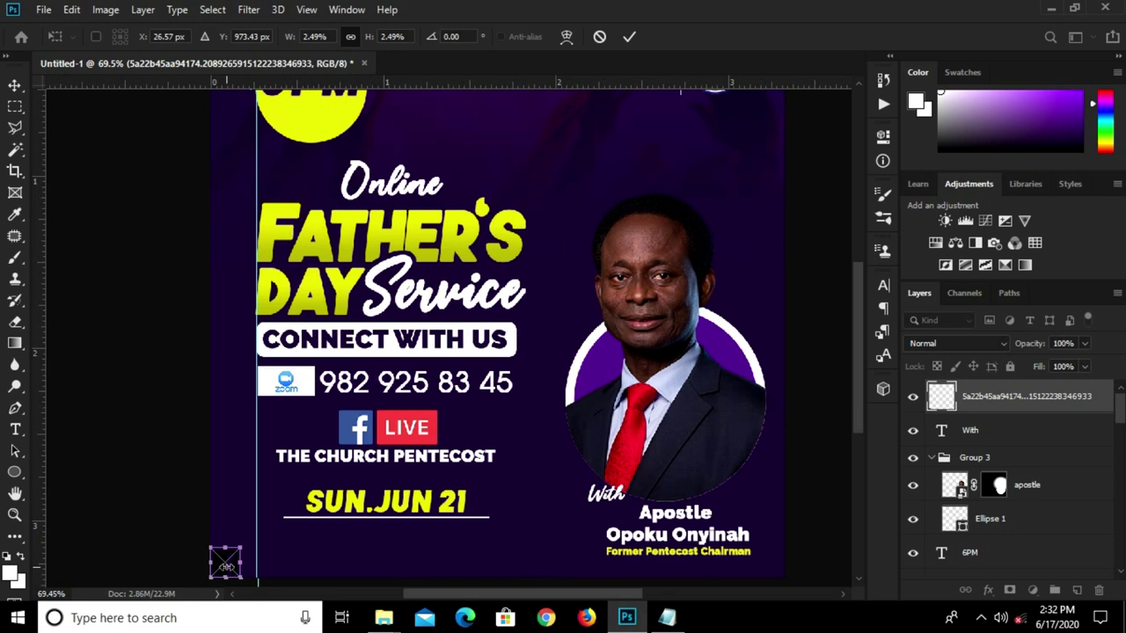
drag(220, 563, 286, 554)
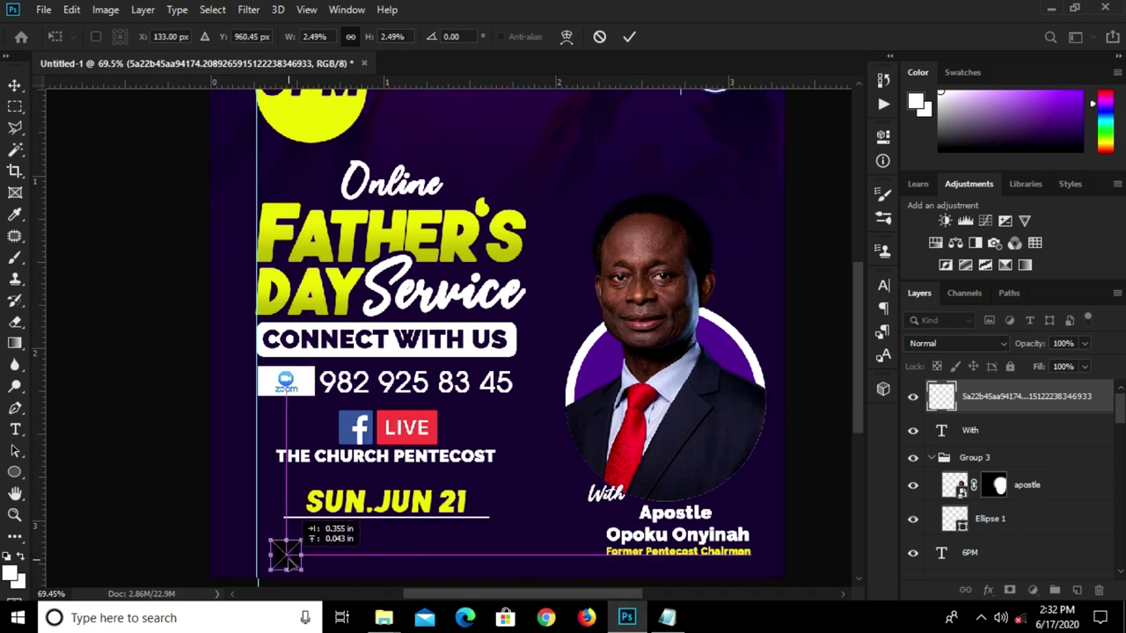
click(627, 39)
click(43, 10)
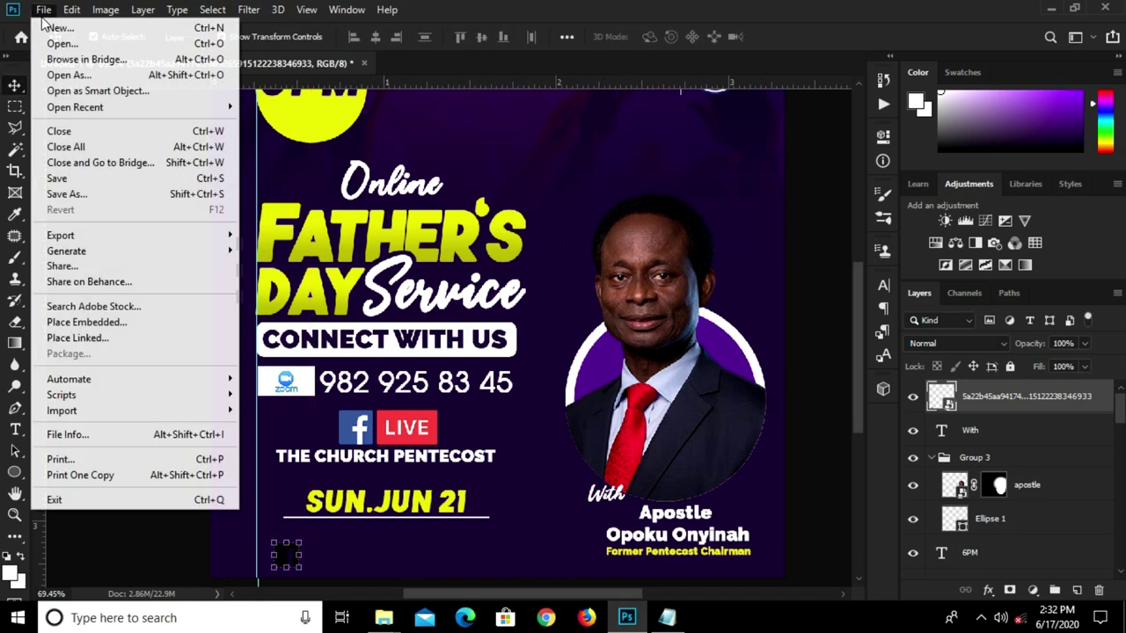
Embed the Twitter icon PNG, shrink it, and move it under the SUN.JUN 21 date line.
click(97, 322)
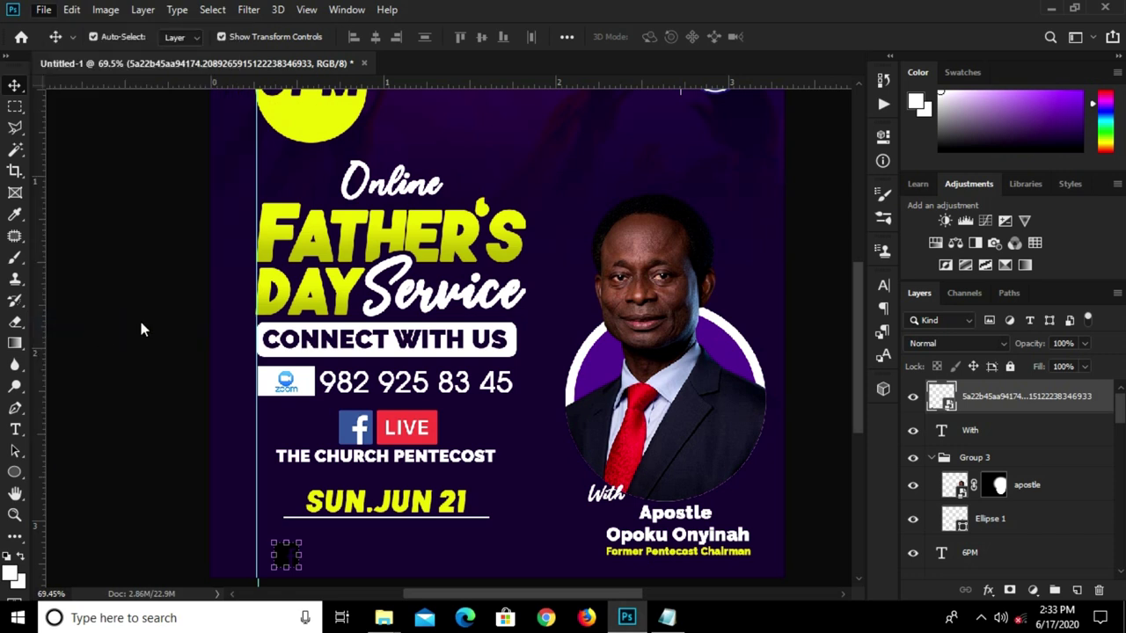
click(310, 134)
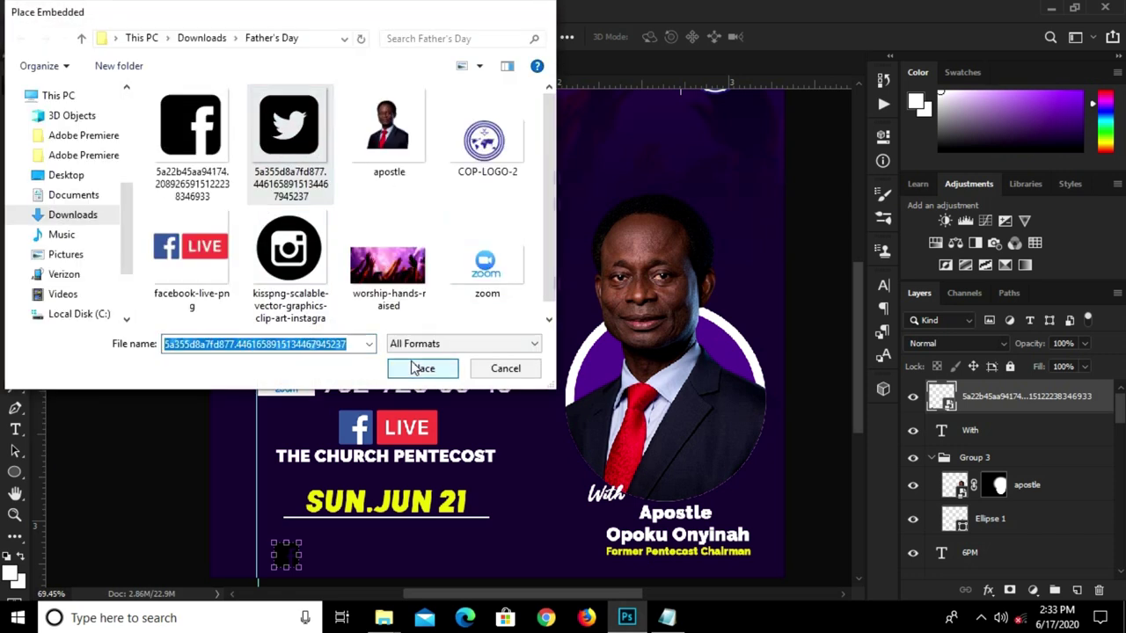
click(422, 368)
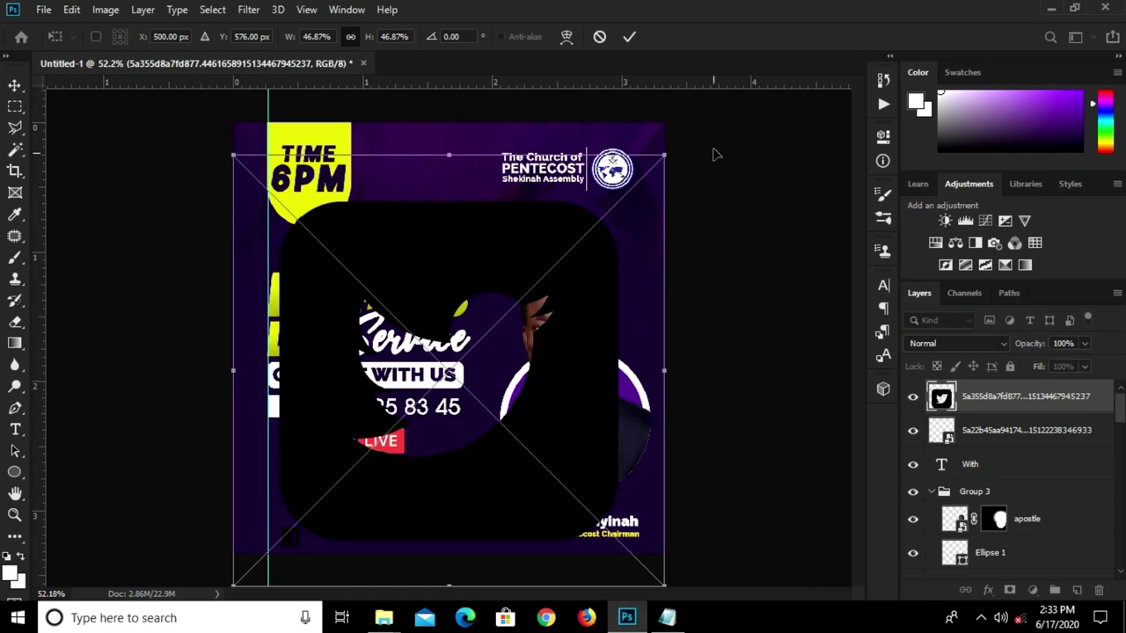
drag(668, 156, 492, 499)
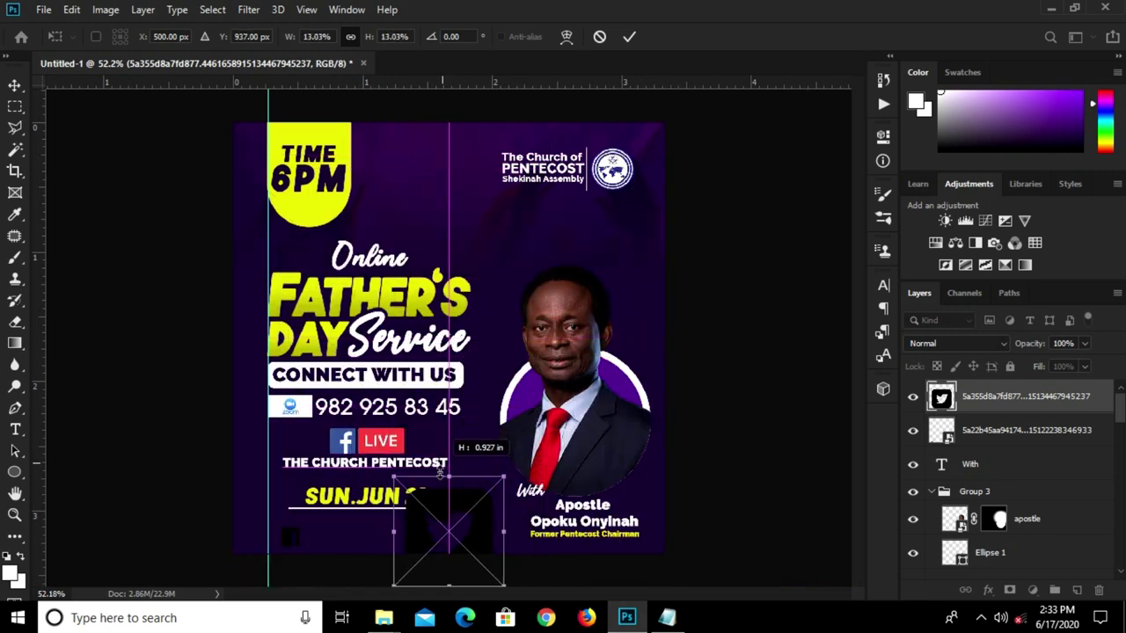
drag(458, 541, 352, 541)
mouse_move(387, 501)
mouse_down()
mouse_move(341, 537)
mouse_move(319, 531)
mouse_up()
click(43, 9)
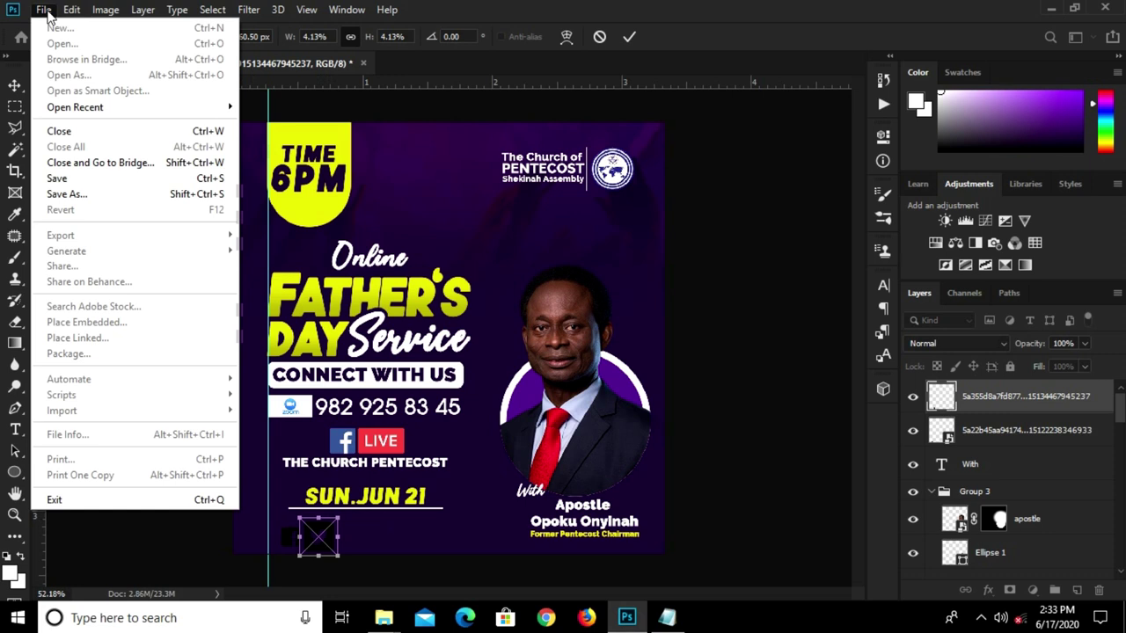
Embed the Instagram icon PNG and shrink it into the bottom-left beside the other icons.
click(628, 39)
click(43, 10)
click(103, 323)
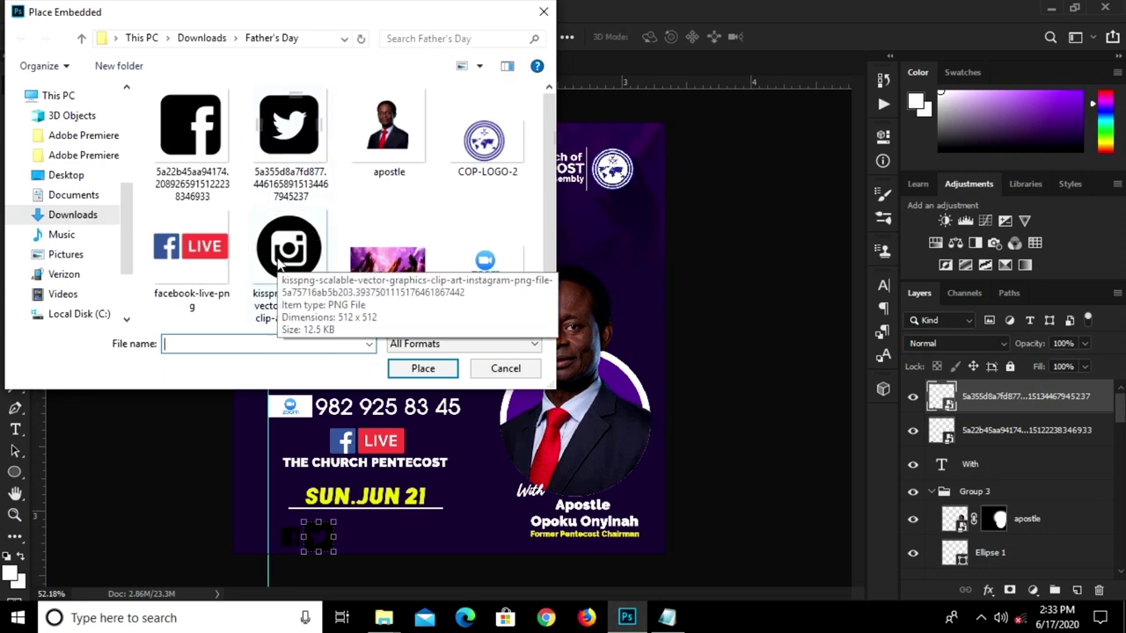
click(283, 255)
click(421, 369)
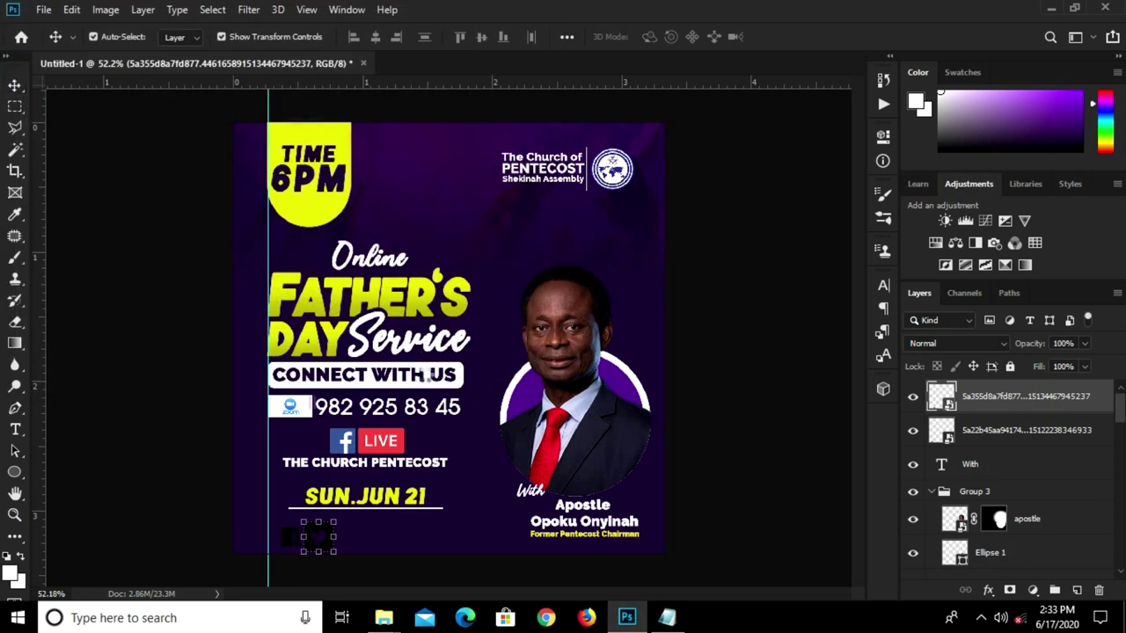
drag(666, 123, 334, 494)
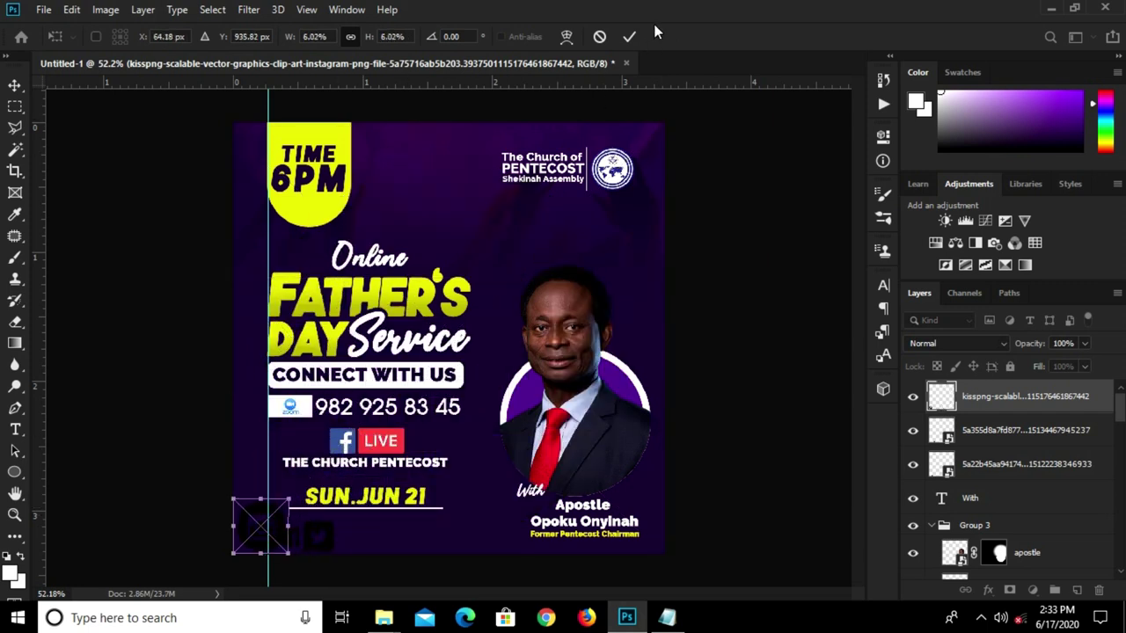
click(632, 37)
scroll(321, 528, up, 3)
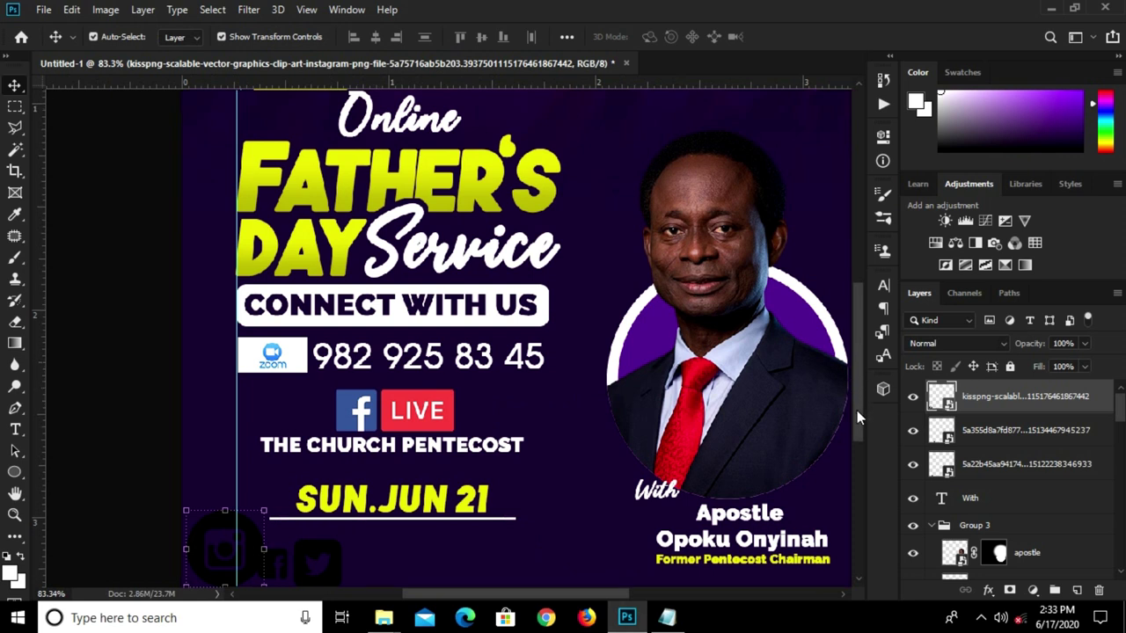
drag(857, 410, 852, 492)
click(333, 321)
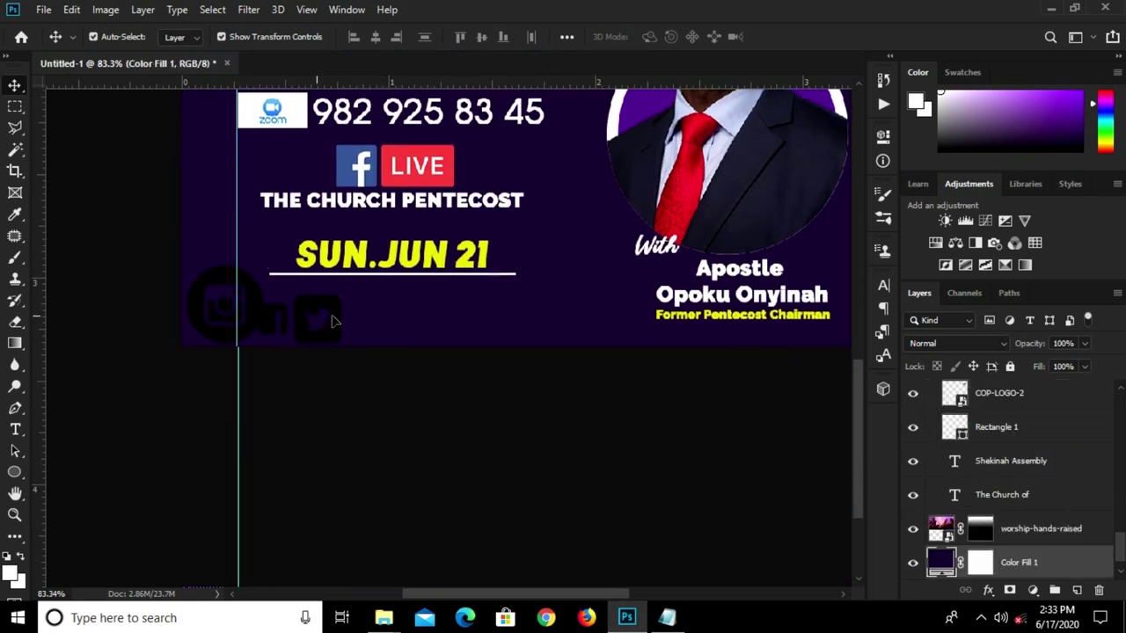
Resize the Instagram icon to match the others and line it up beside Facebook.
click(321, 318)
scroll(320, 319, up, 2)
scroll(291, 317, up, 1)
scroll(260, 317, up, 1)
click(157, 300)
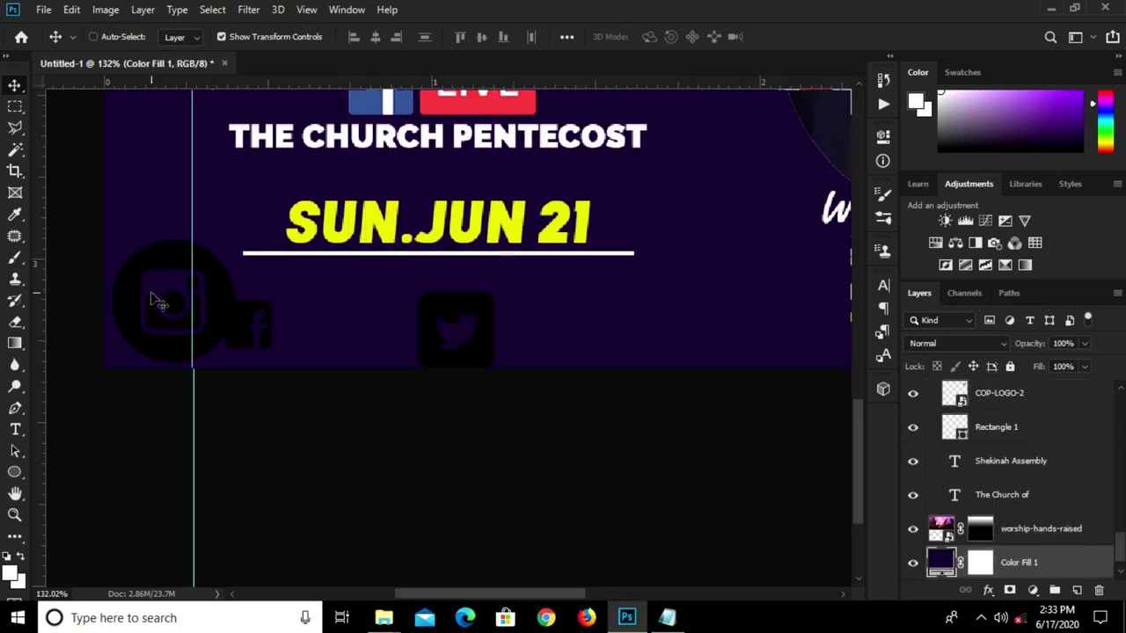
click(157, 273)
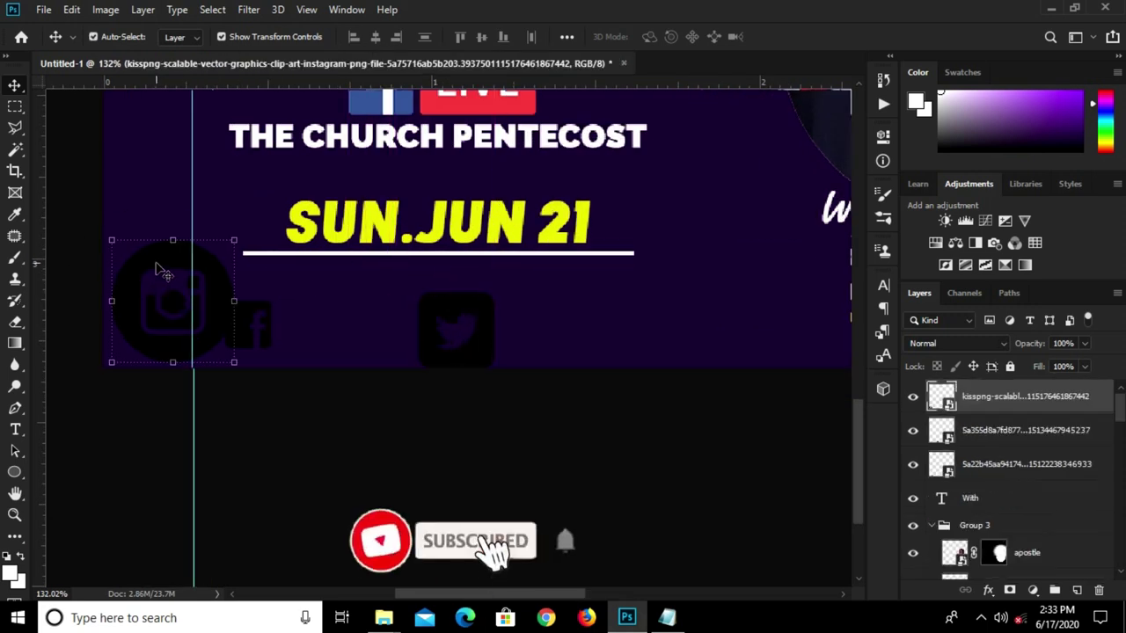
mouse_move(234, 240)
mouse_down()
mouse_move(244, 227)
mouse_move(188, 290)
mouse_up()
drag(144, 327, 279, 333)
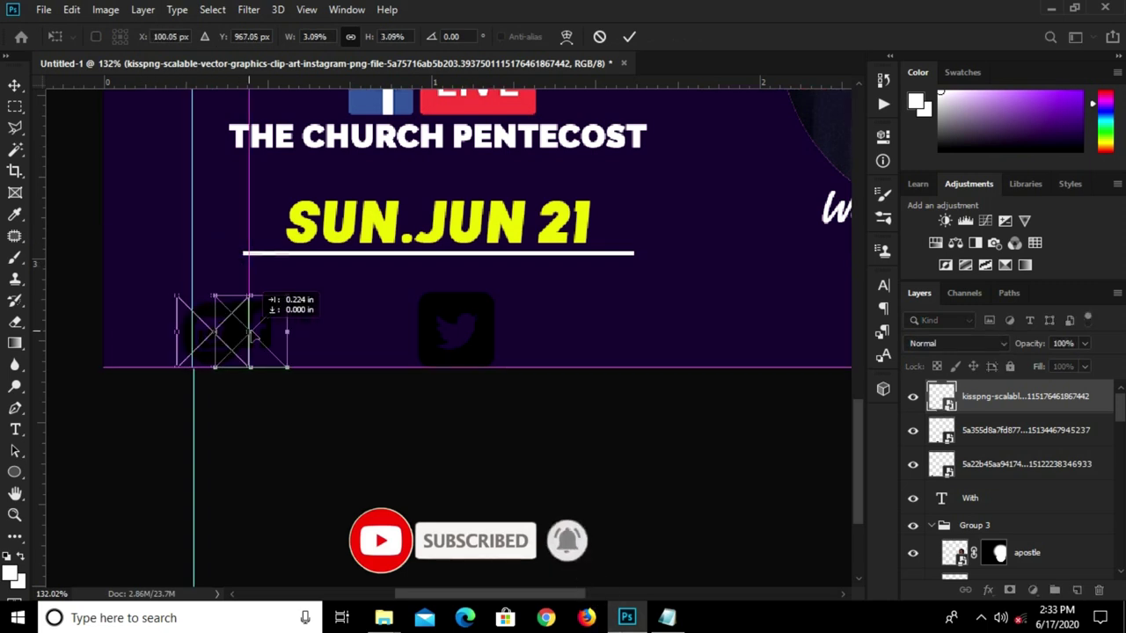
drag(279, 332, 325, 330)
click(631, 37)
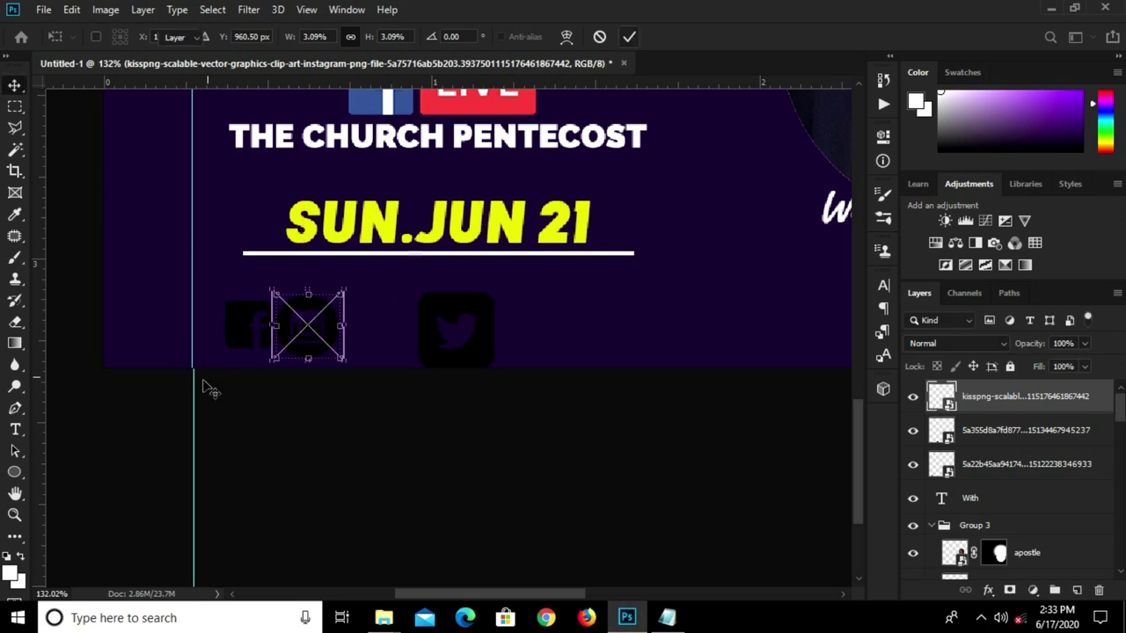
Move the Facebook icon between Instagram and Twitter and enlarge it slightly.
mouse_move(243, 322)
mouse_down()
mouse_move(369, 324)
mouse_move(414, 285)
mouse_up()
key(ctrl+t)
drag(349, 354, 344, 363)
drag(409, 292, 410, 288)
key(Return)
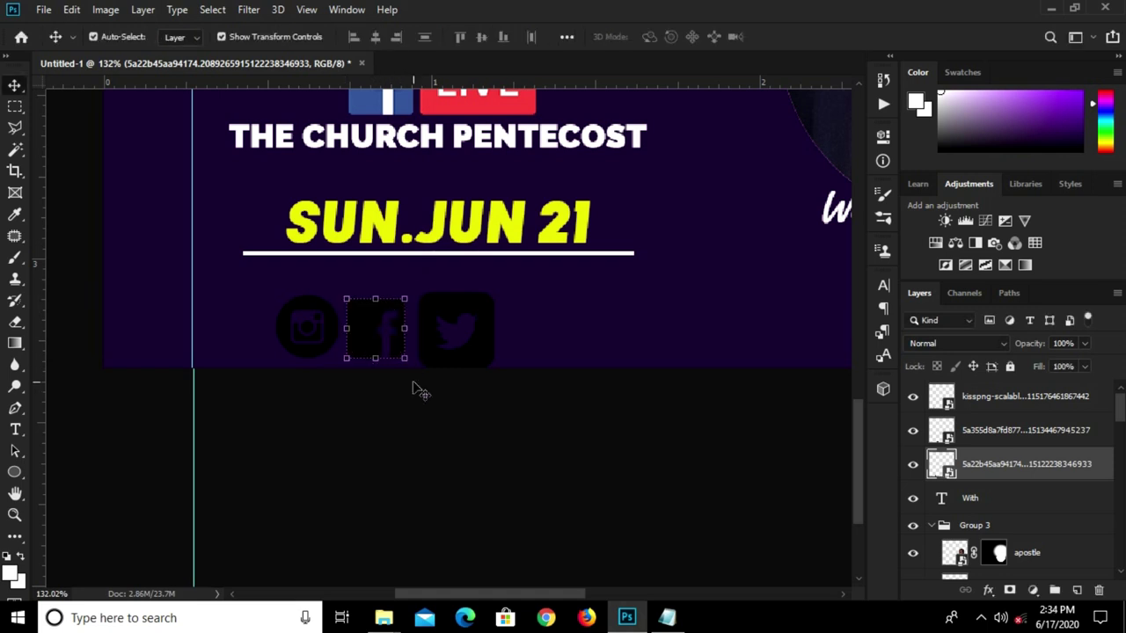
Shrink the Twitter icon to match the others and raise it into the row.
click(478, 321)
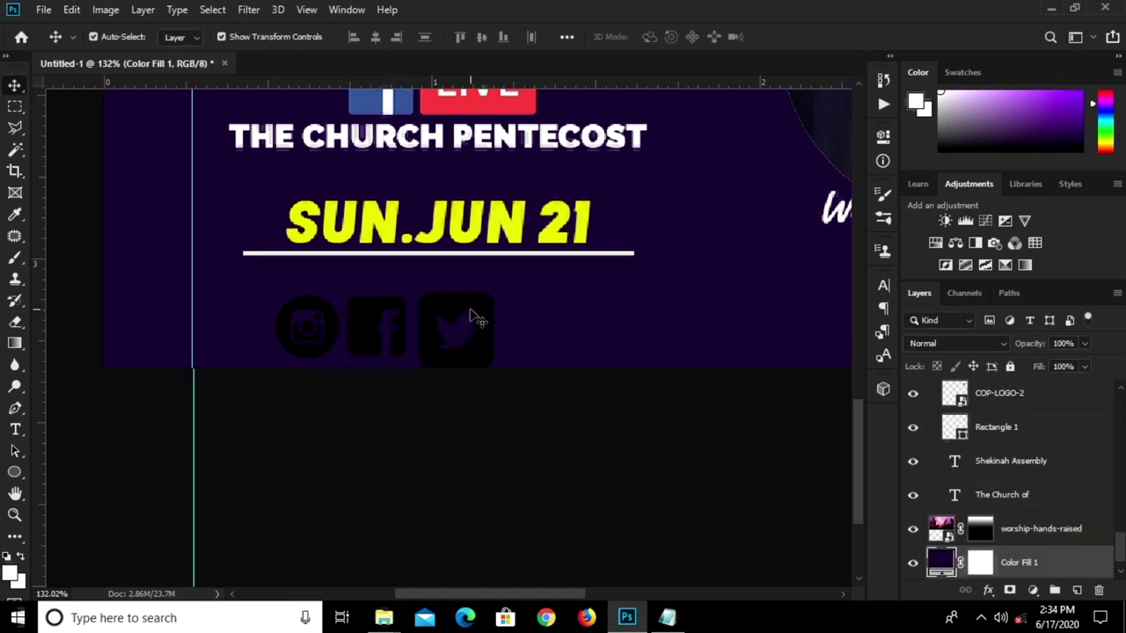
click(472, 315)
key(ctrl+t)
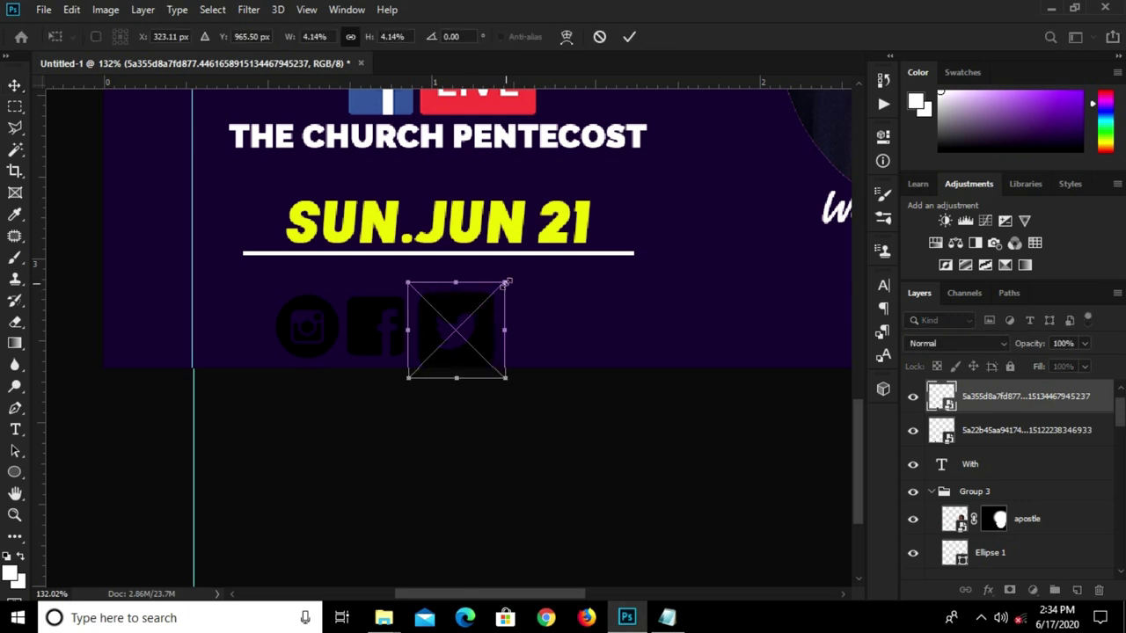
drag(496, 283, 492, 296)
drag(462, 334, 462, 324)
click(628, 36)
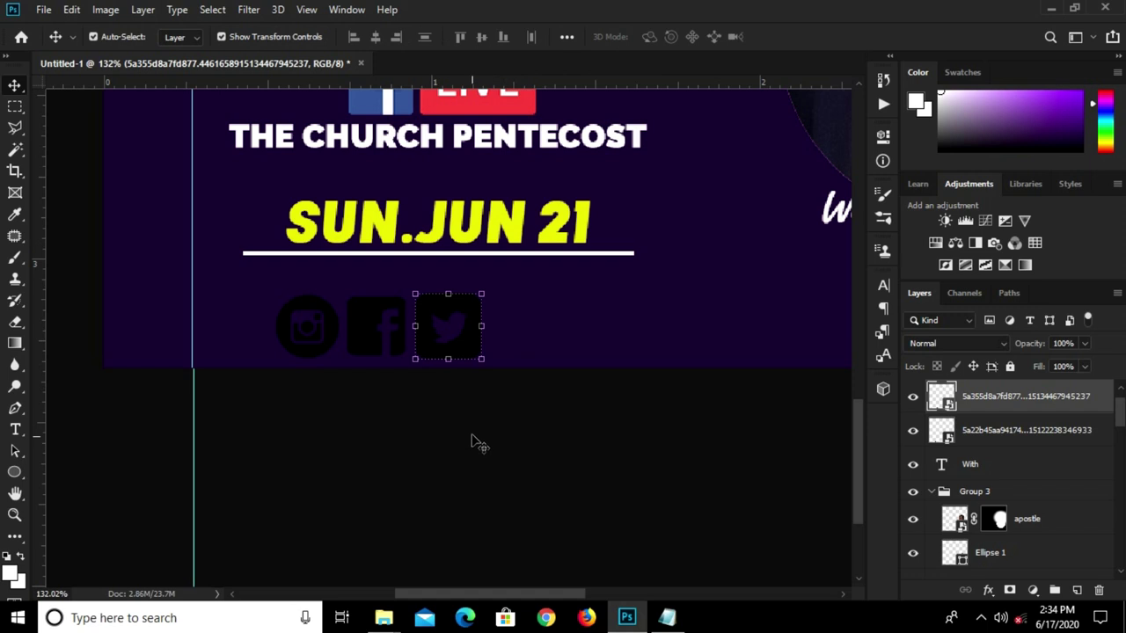
click(479, 406)
click(444, 350)
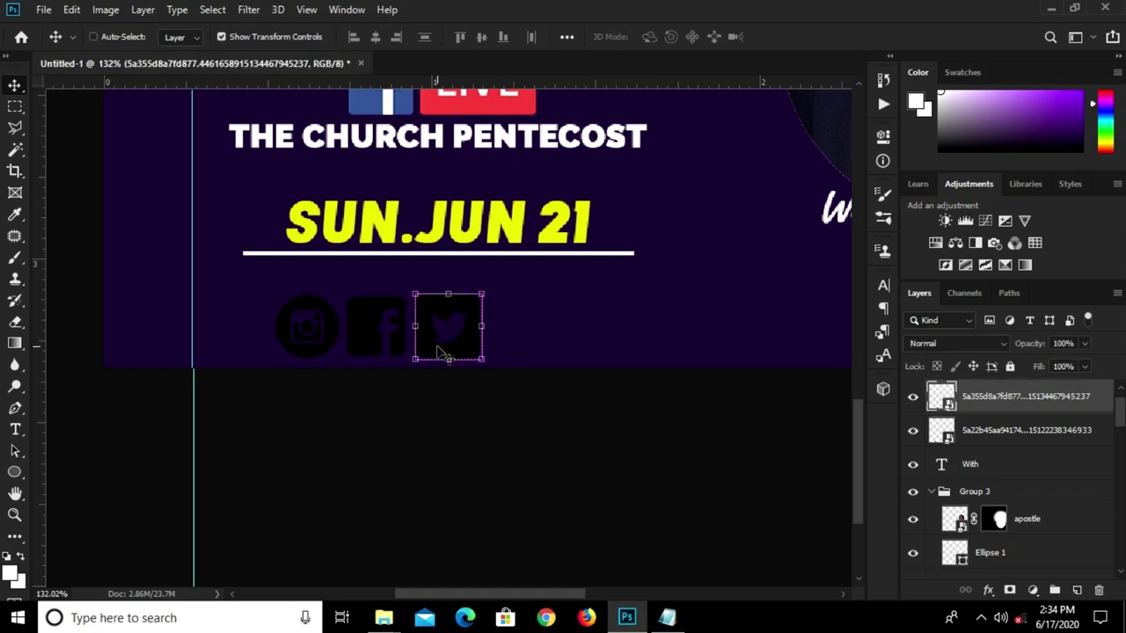
key(ctrl+t)
scroll(436, 352, up, 4)
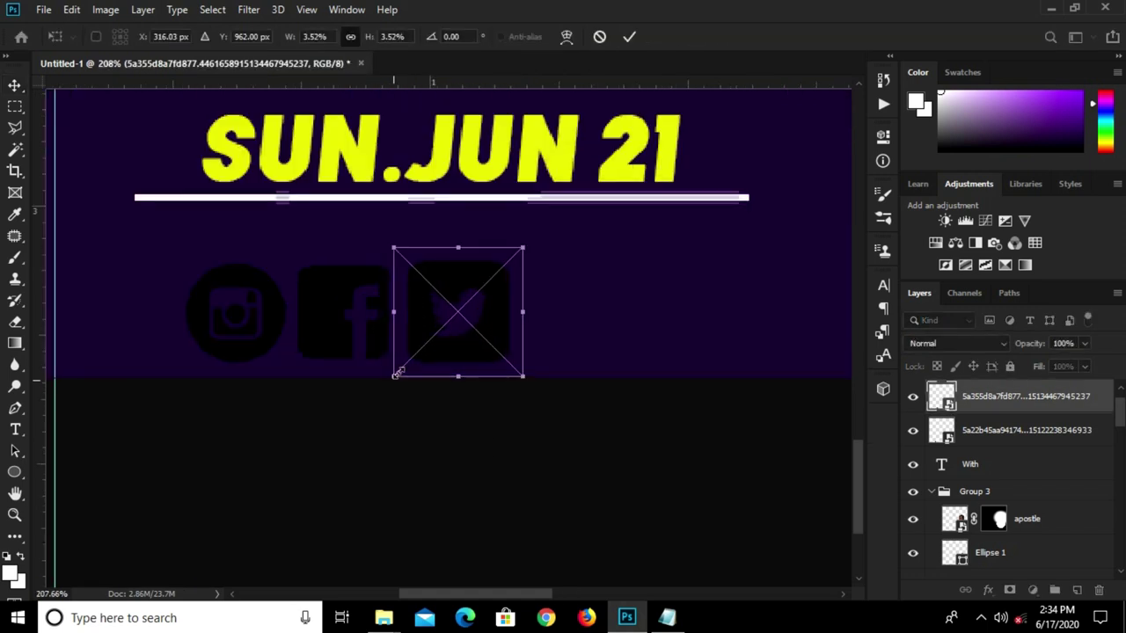
drag(397, 373, 400, 369)
click(629, 36)
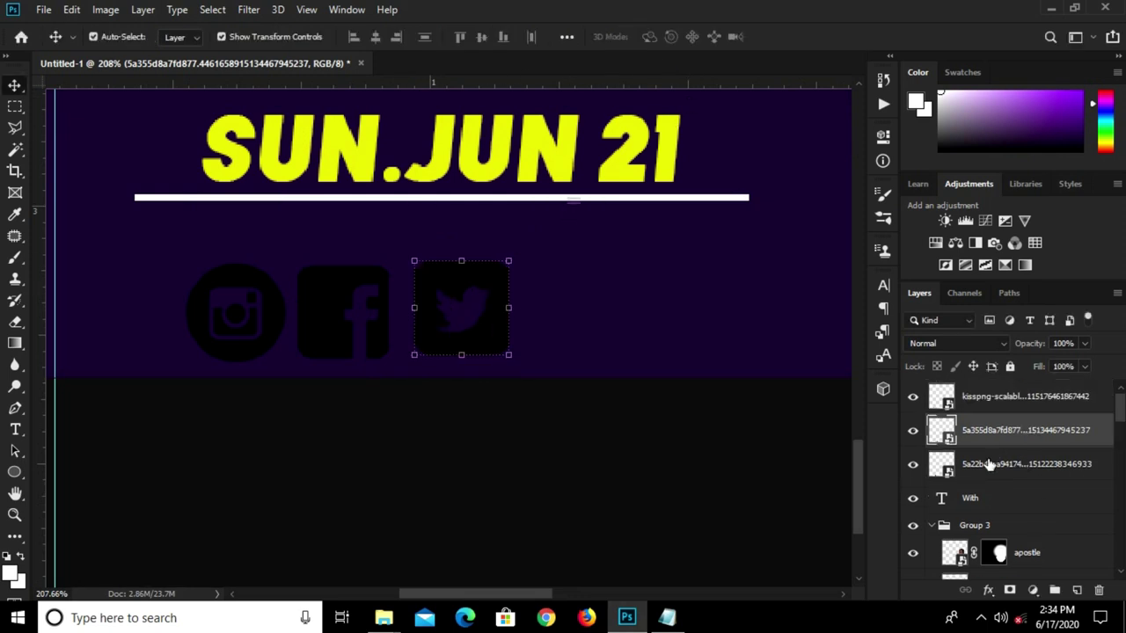
Group the three social icon layers as Group 4 and scale the group down.
click(988, 464)
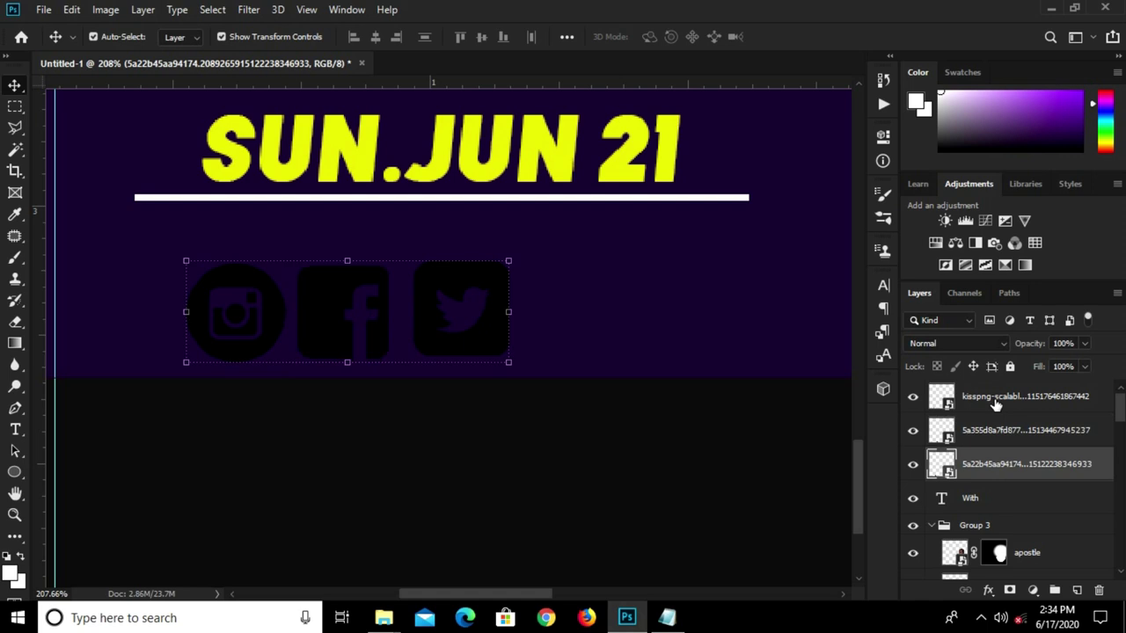
shift+click(996, 397)
key(ctrl+g)
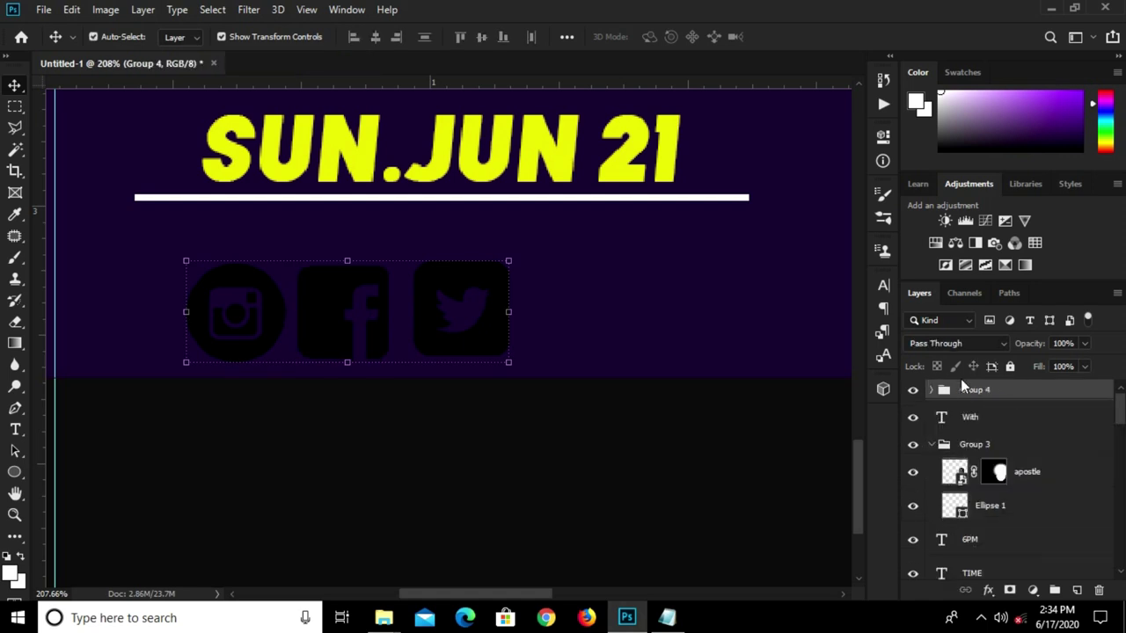
key(ctrl+t)
drag(507, 261, 383, 305)
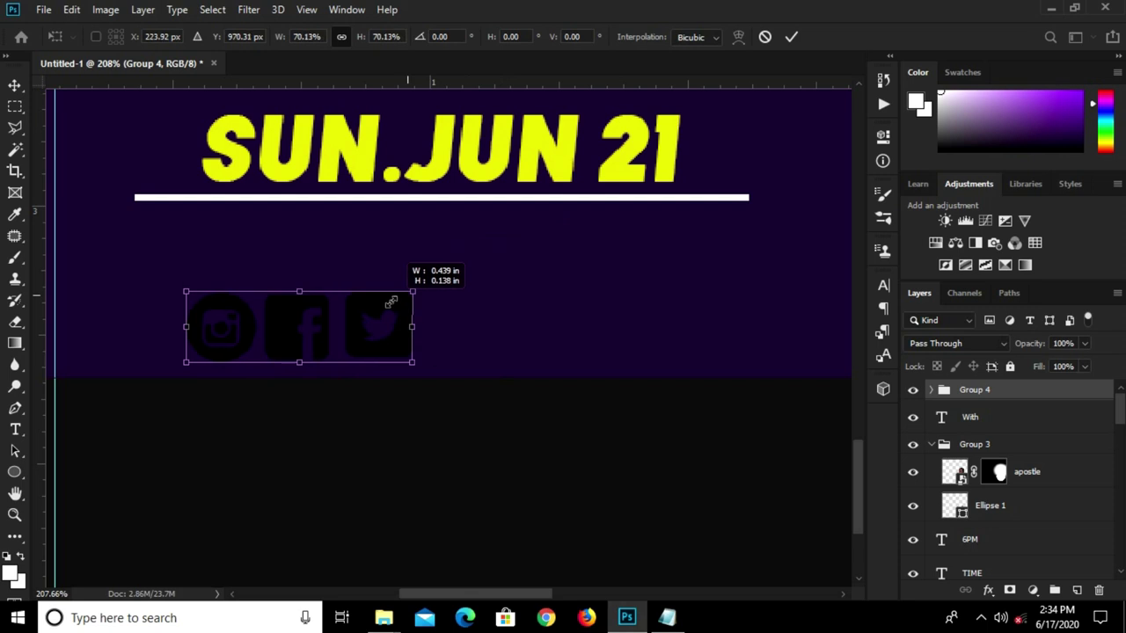
click(789, 39)
scroll(520, 304, down, 5)
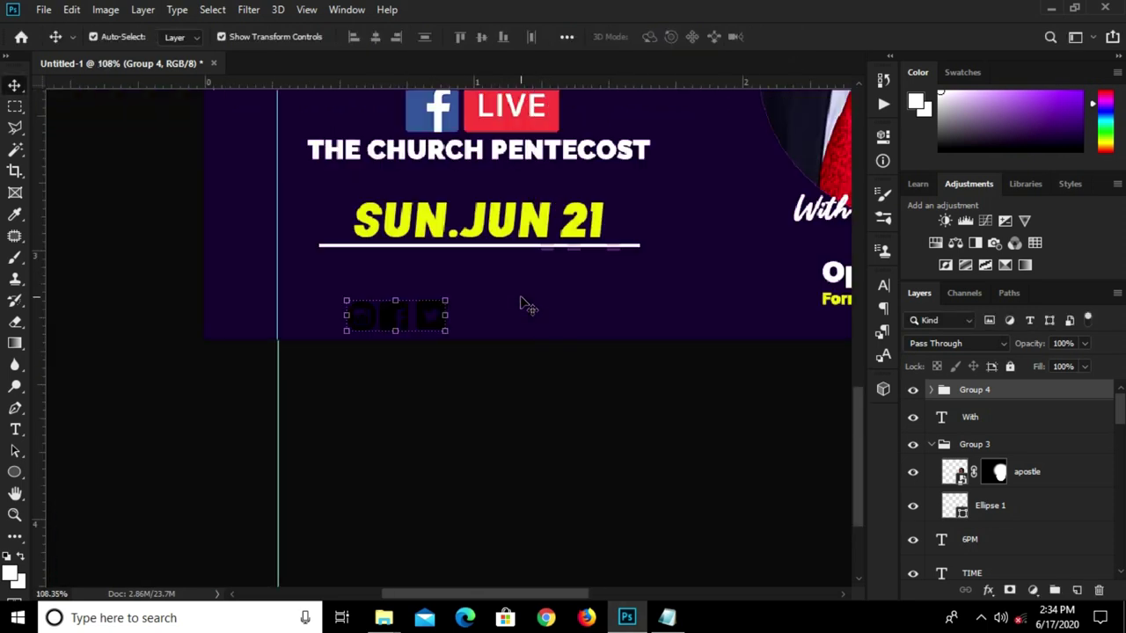
key(ctrl+0)
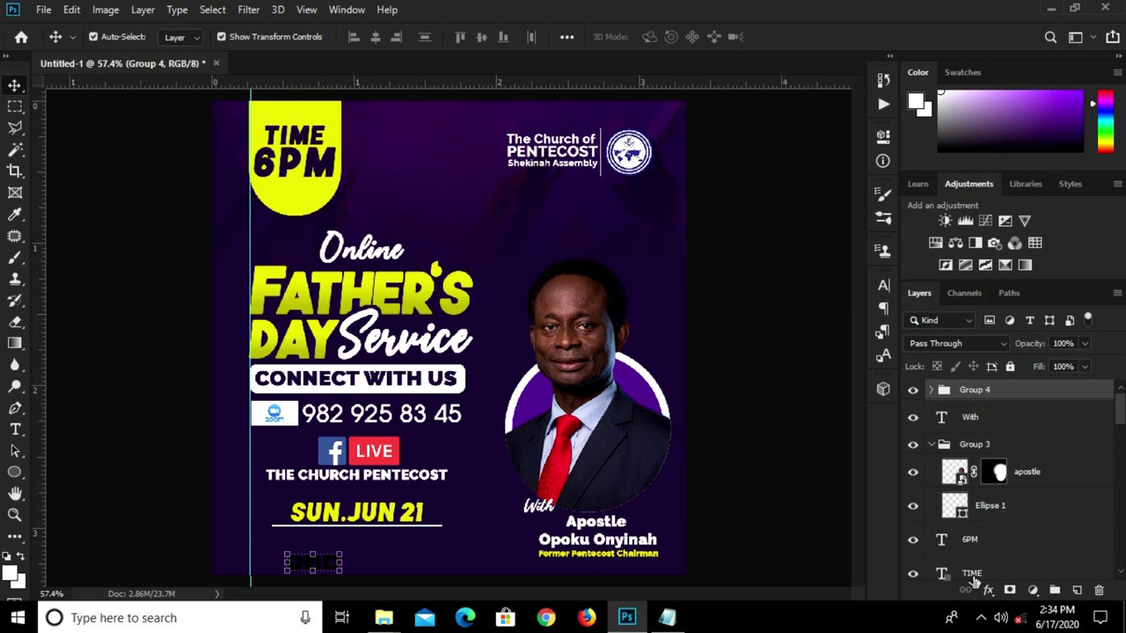
Give the icon group a yellow Color Overlay sampled from the flyer.
click(987, 591)
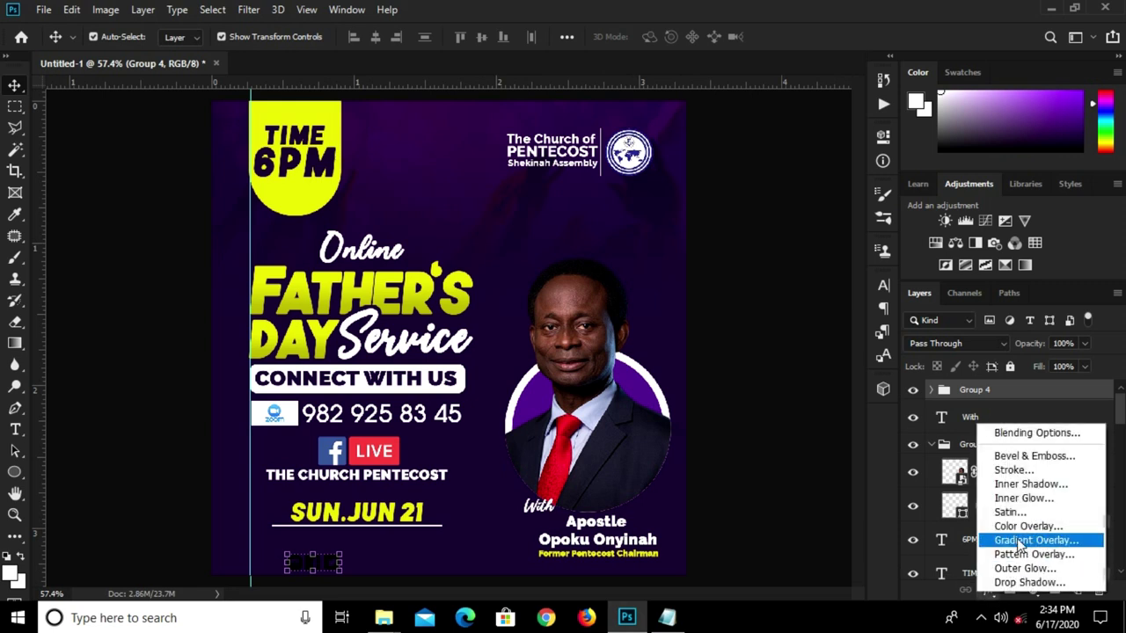
click(1020, 527)
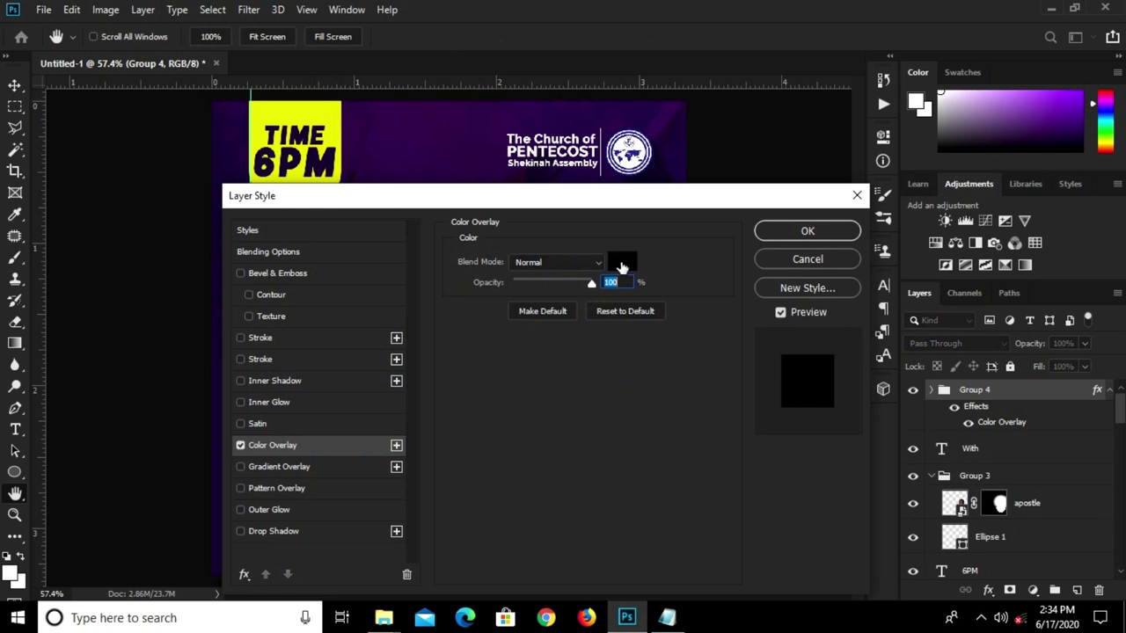
click(621, 266)
click(264, 123)
click(849, 222)
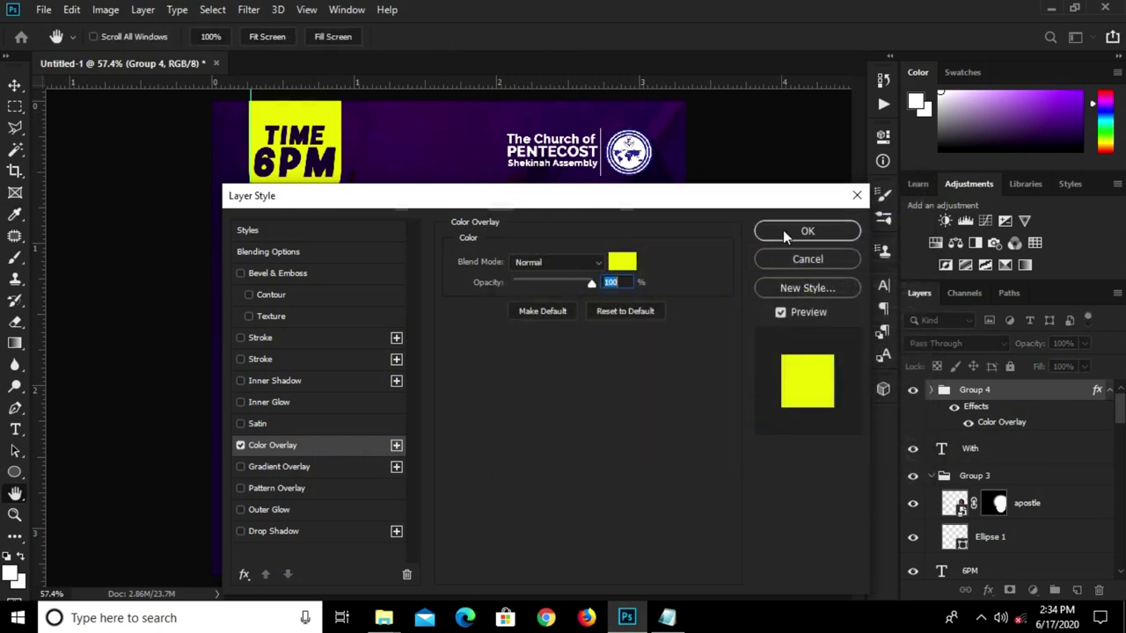
click(785, 227)
Duplicate THE CHURCH PENTECOST text, retype it as COP, and place it beside the icons.
click(413, 483)
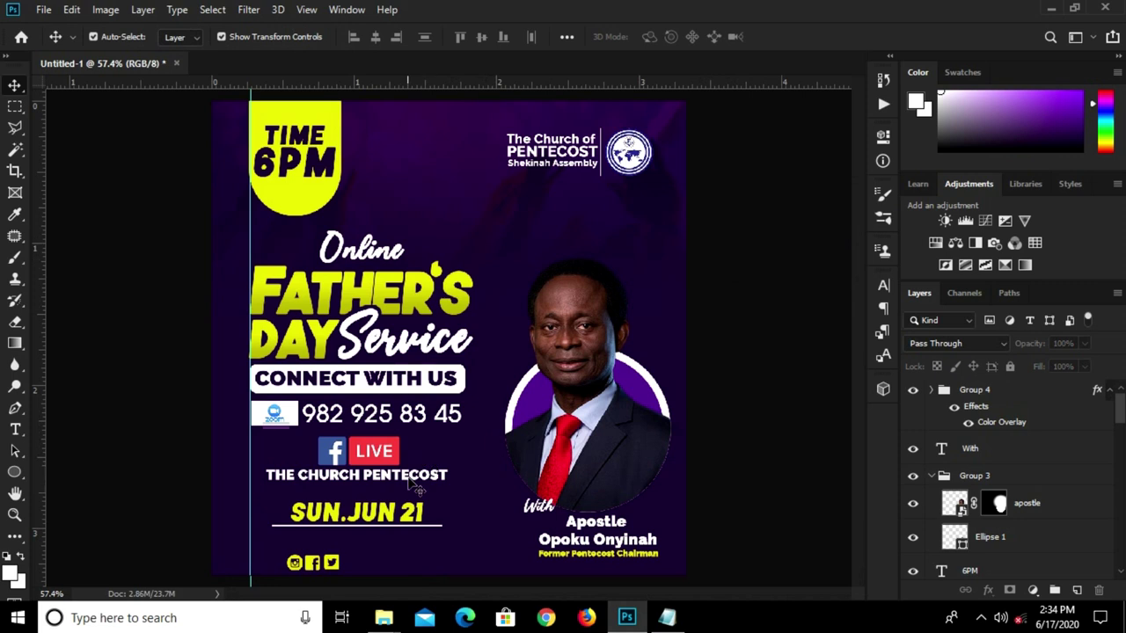
click(409, 484)
drag(407, 479, 457, 549)
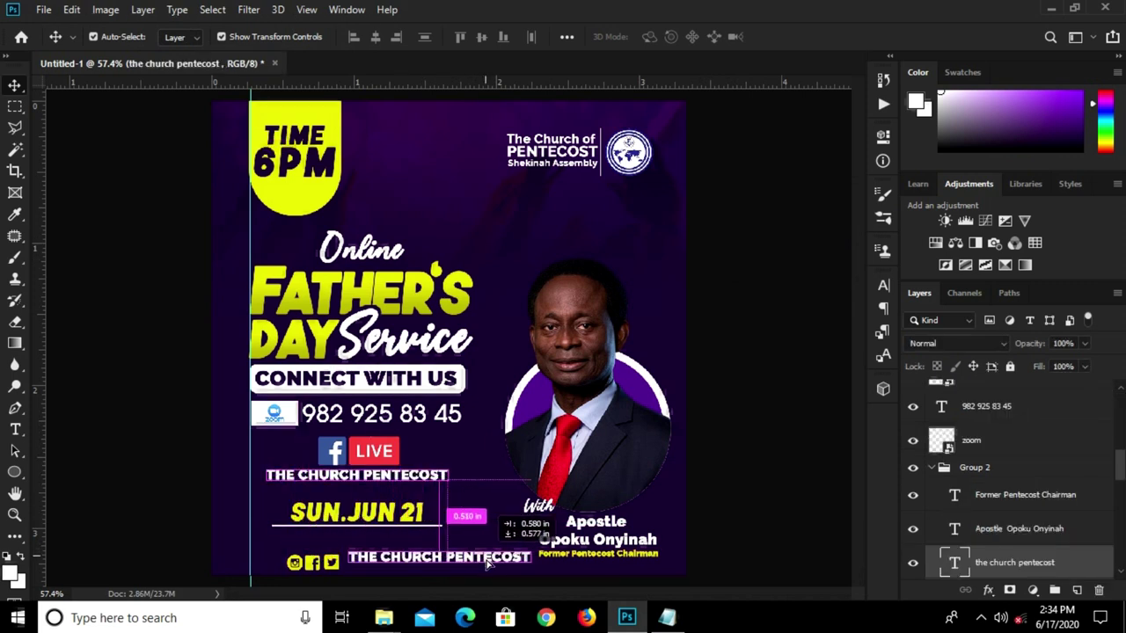
drag(473, 560, 481, 568)
key(t)
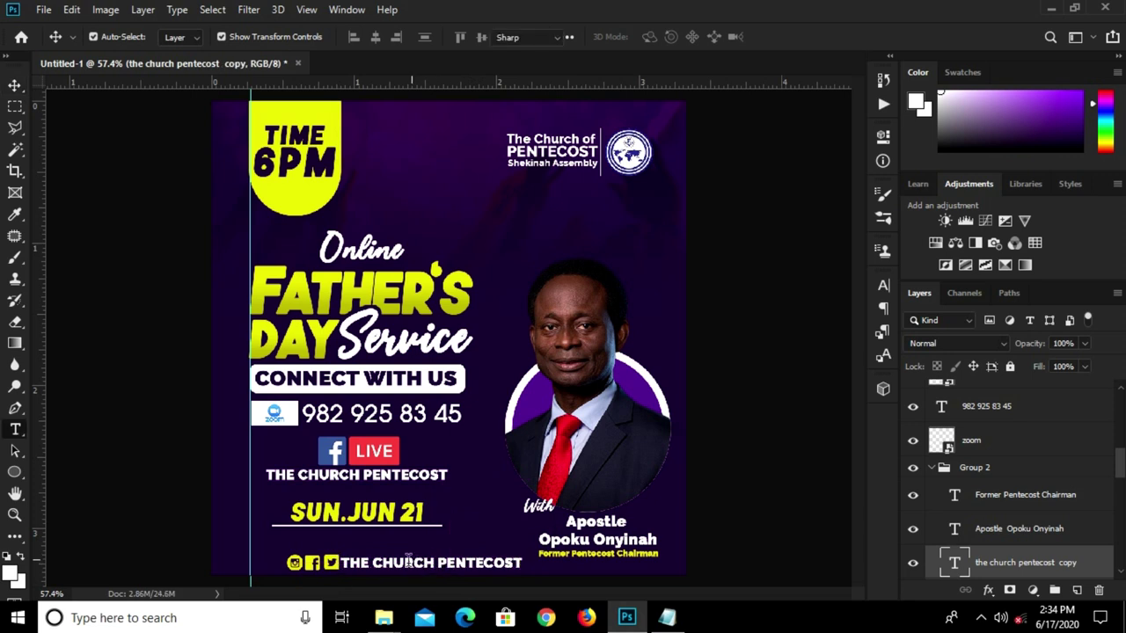
click(407, 562)
key(ctrl+a)
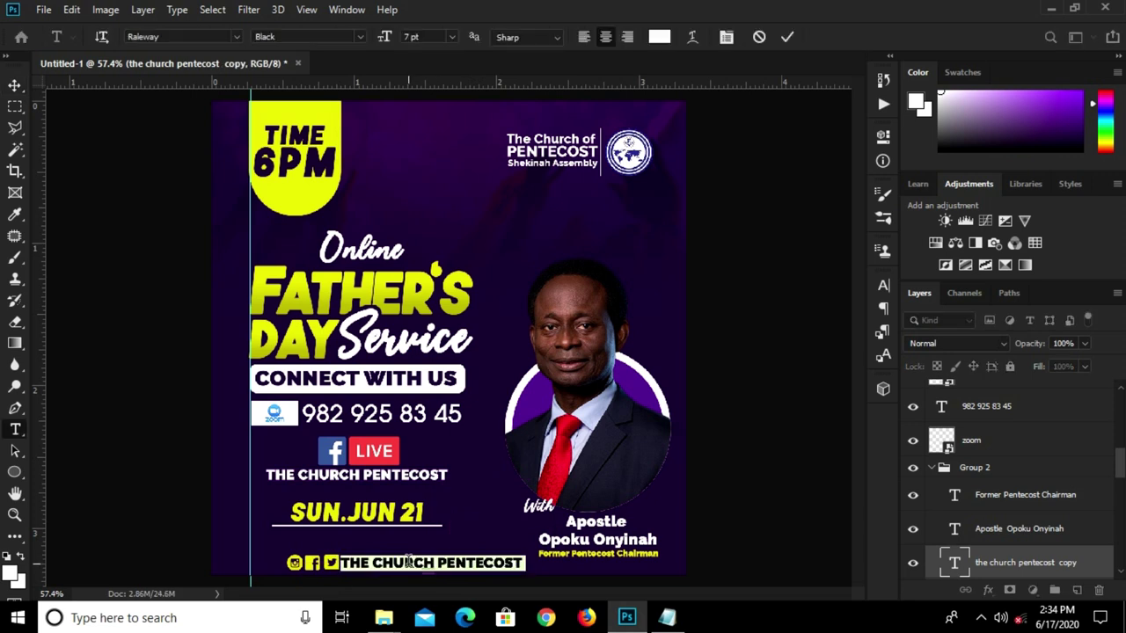
text(COP)
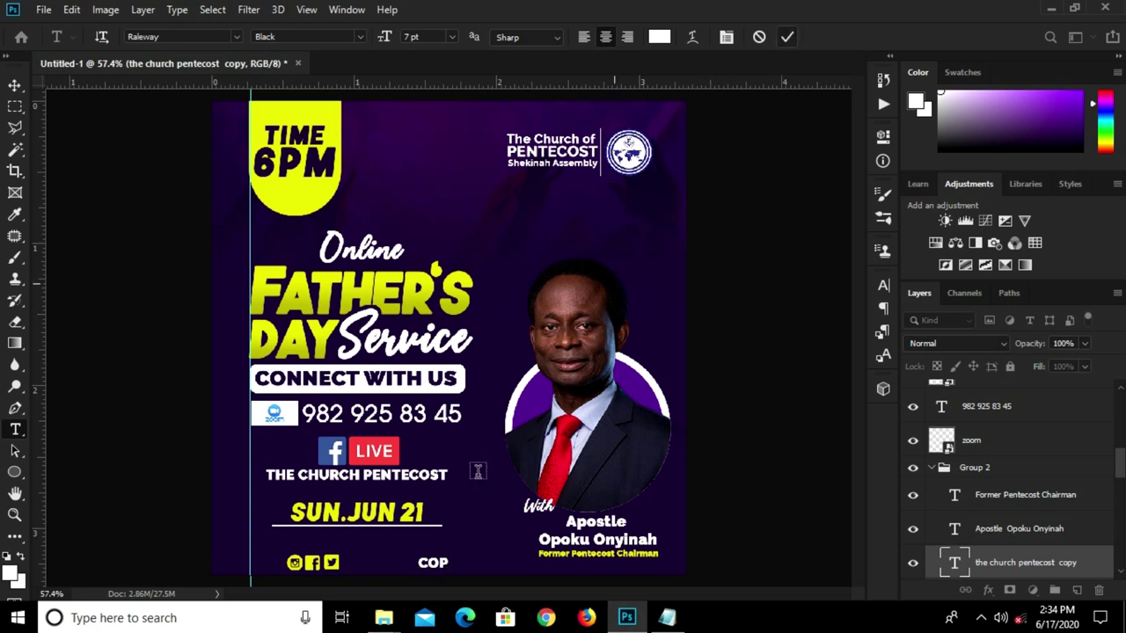
click(15, 85)
drag(433, 570, 361, 569)
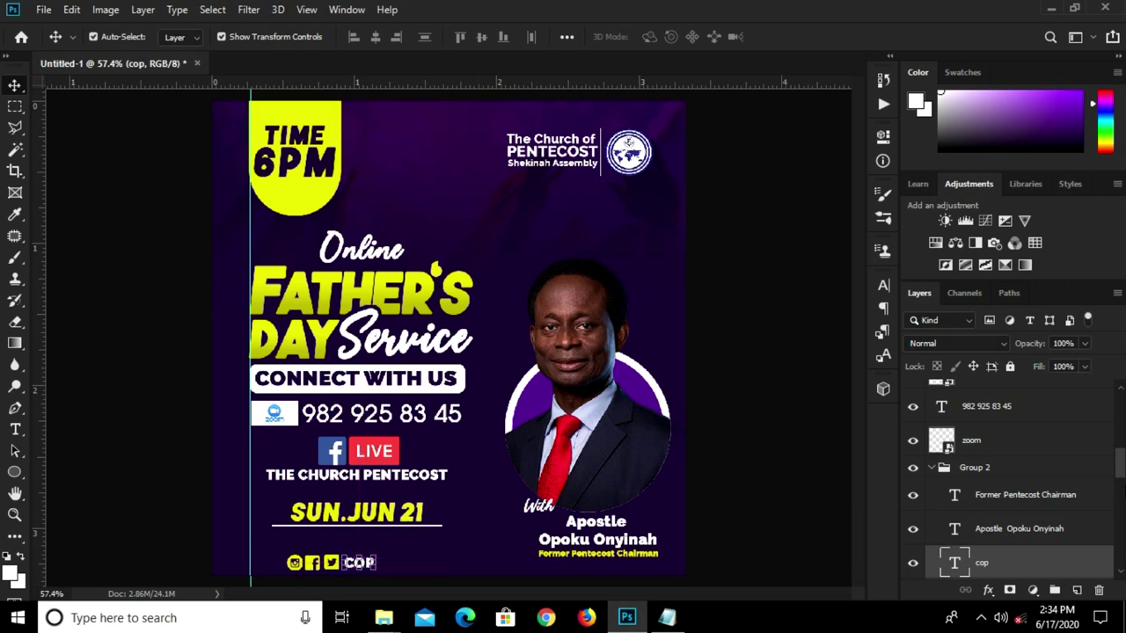
Wrap the social icons group in a new group and nudge the row into place.
scroll(1012, 466, up, 1)
scroll(1011, 466, down, 3)
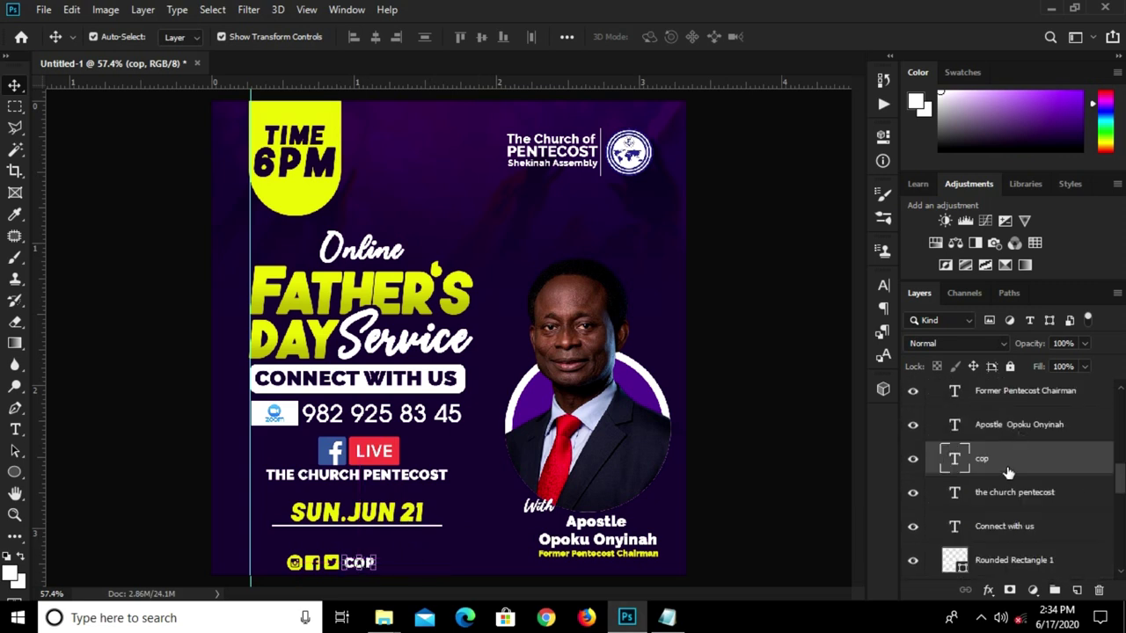
scroll(998, 461, up, 3)
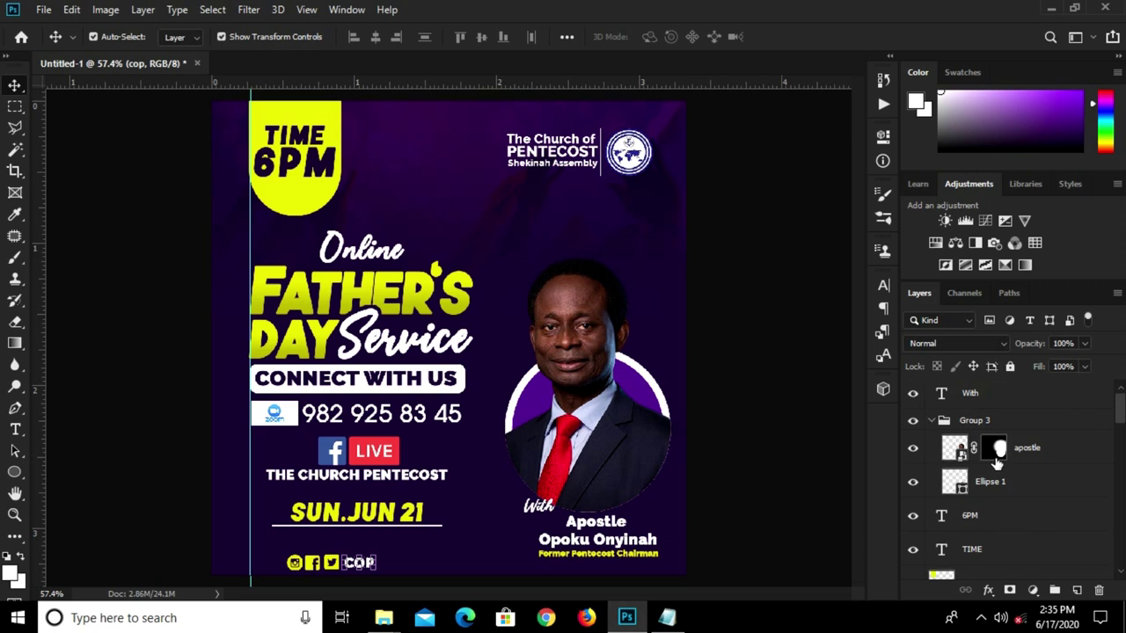
scroll(1000, 440, up, 1)
click(1003, 396)
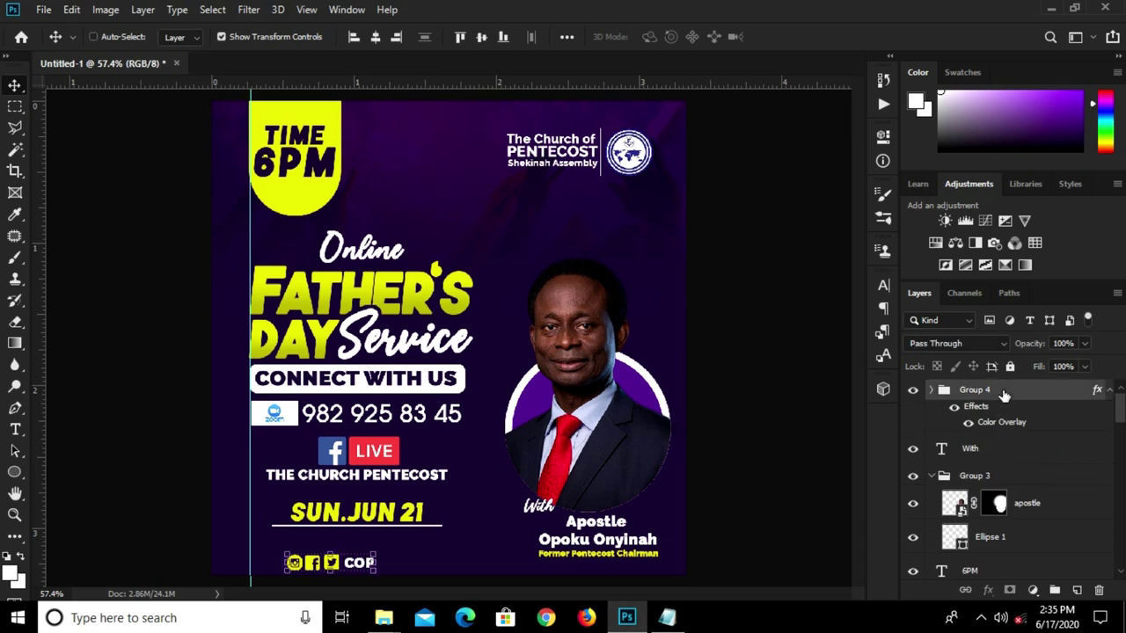
key(ctrl+g)
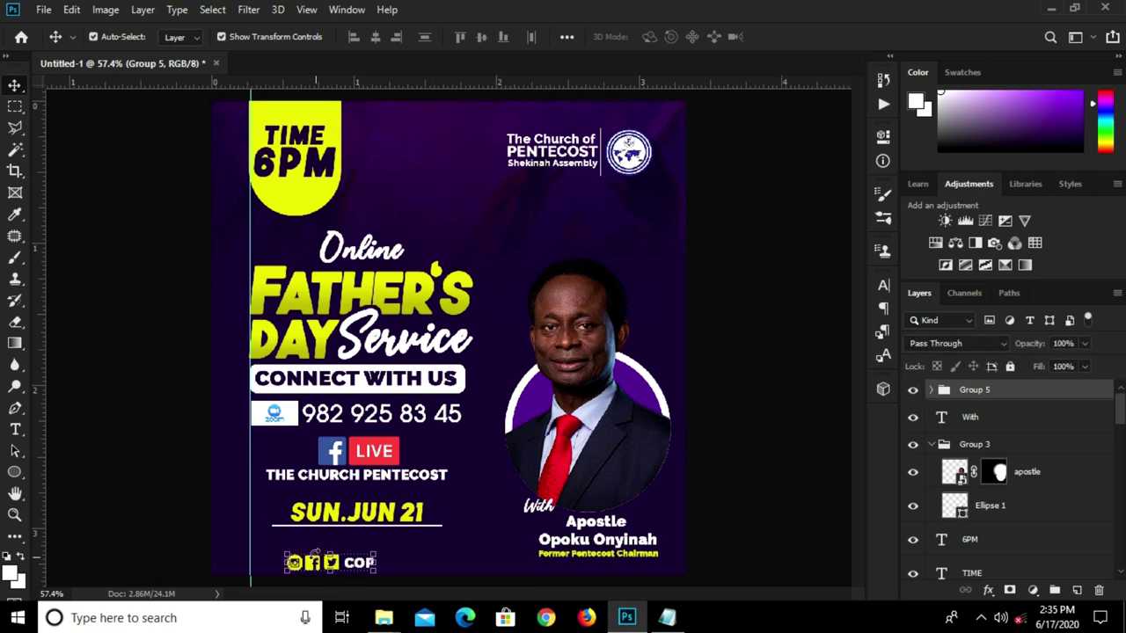
scroll(319, 564, up, 2)
drag(318, 564, 364, 568)
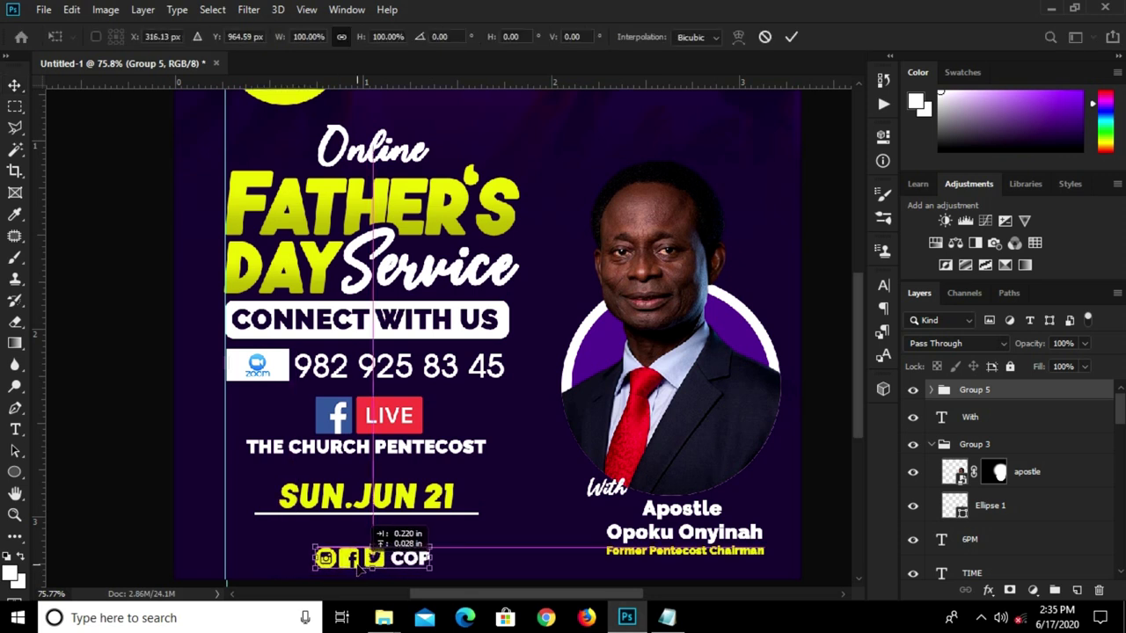
click(790, 37)
scroll(765, 263, down, 3)
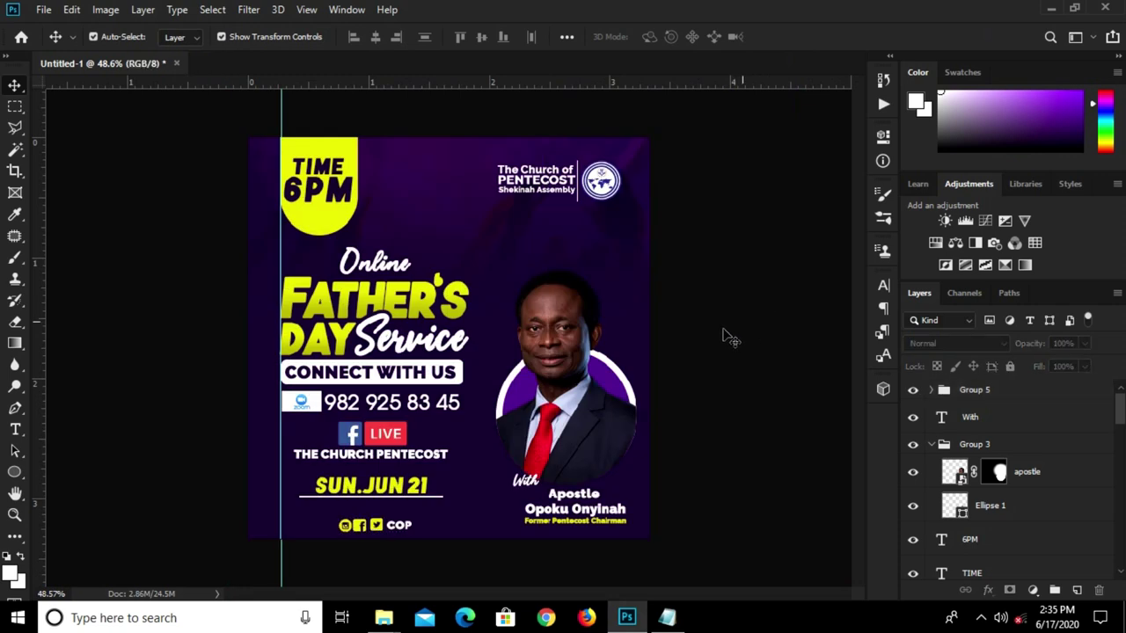
Clear the guide line from the canvas and add a new empty layer.
click(306, 10)
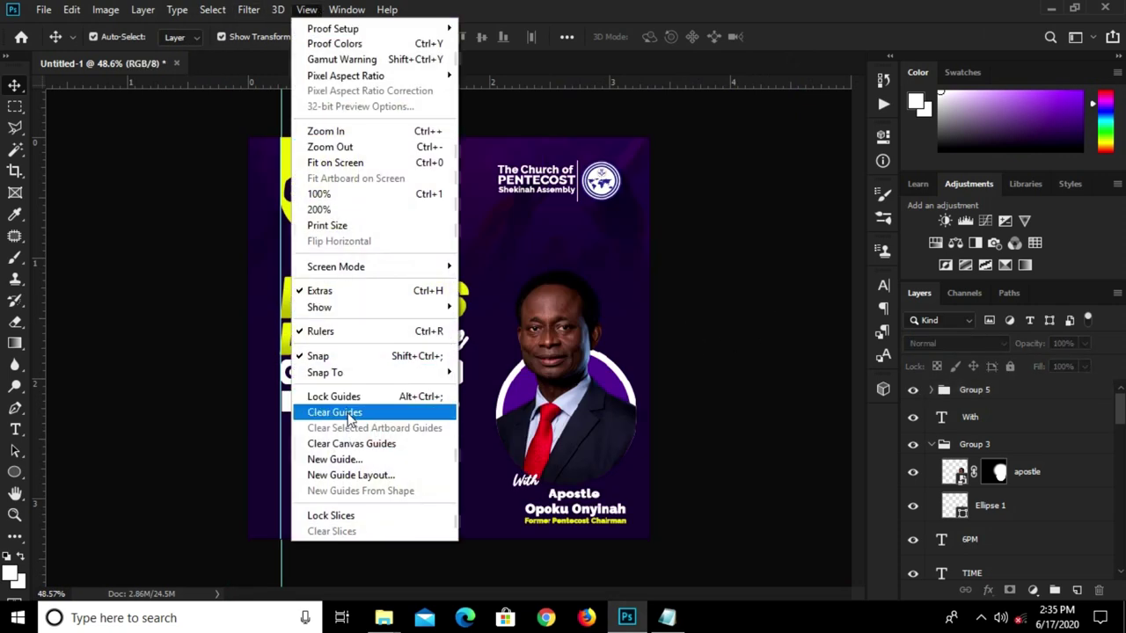
click(349, 412)
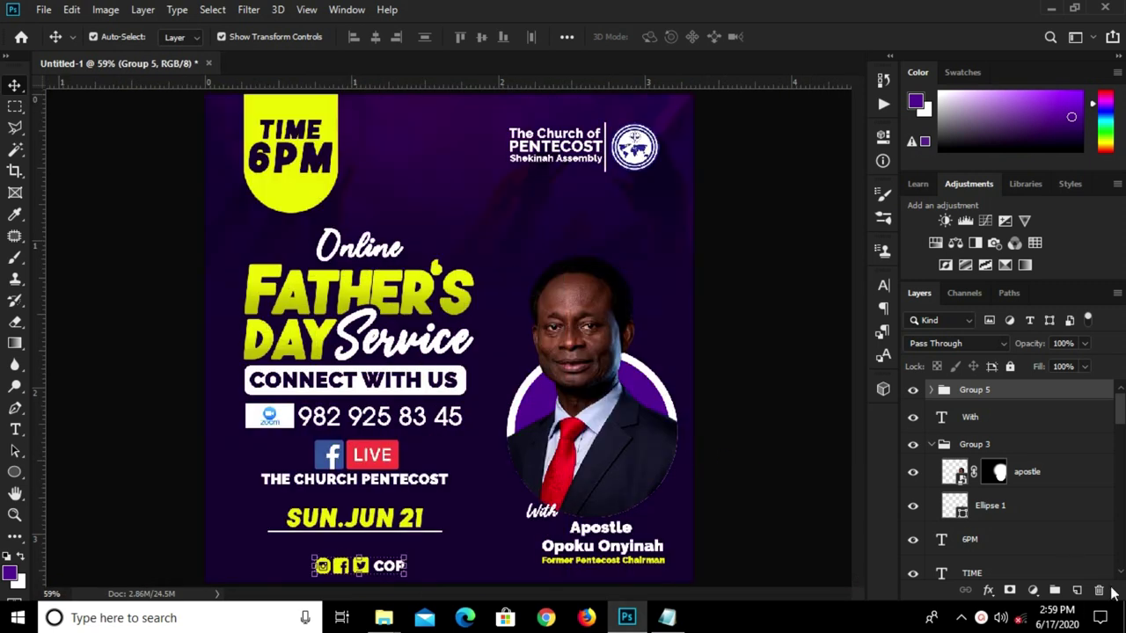
click(1074, 590)
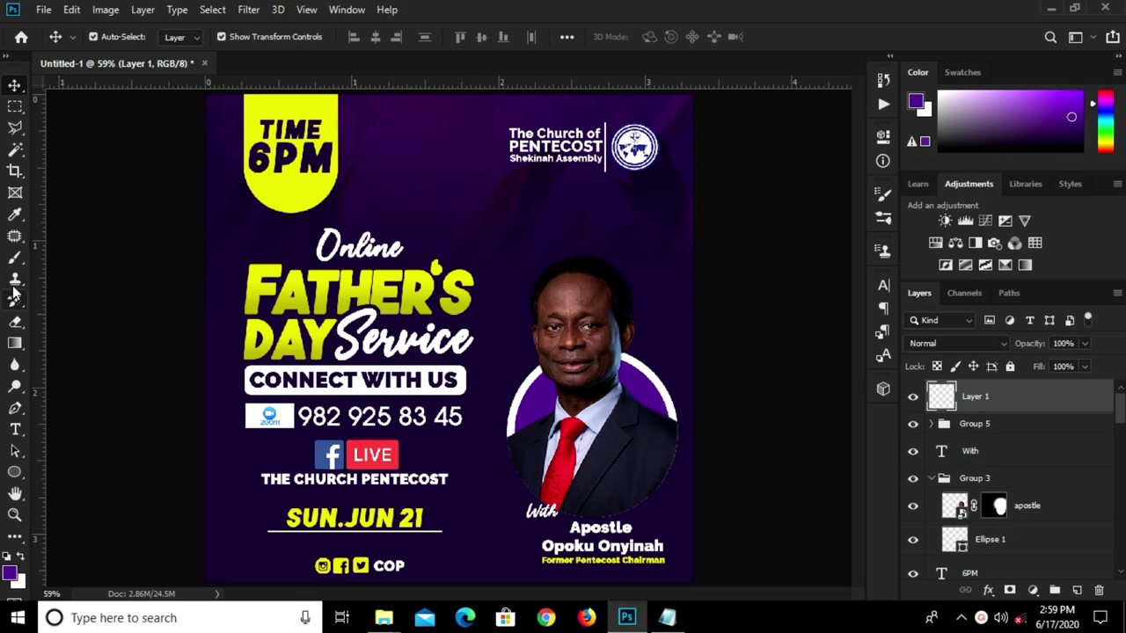
Paint a soft purple glow over the poster's upper right with the brush.
click(15, 257)
click(75, 261)
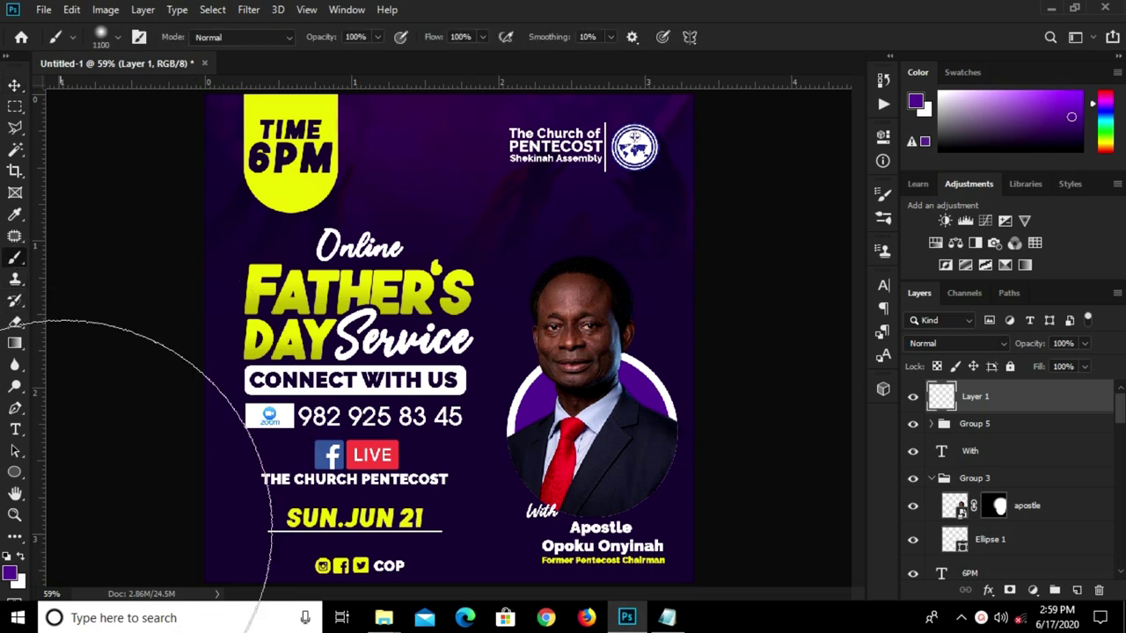
click(10, 574)
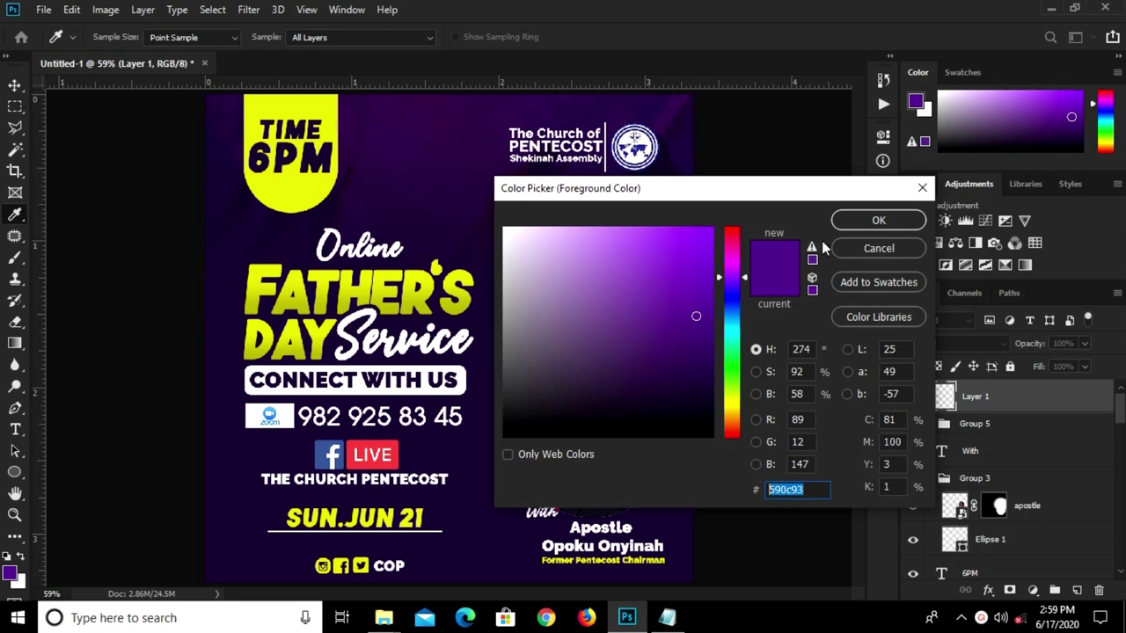
click(870, 221)
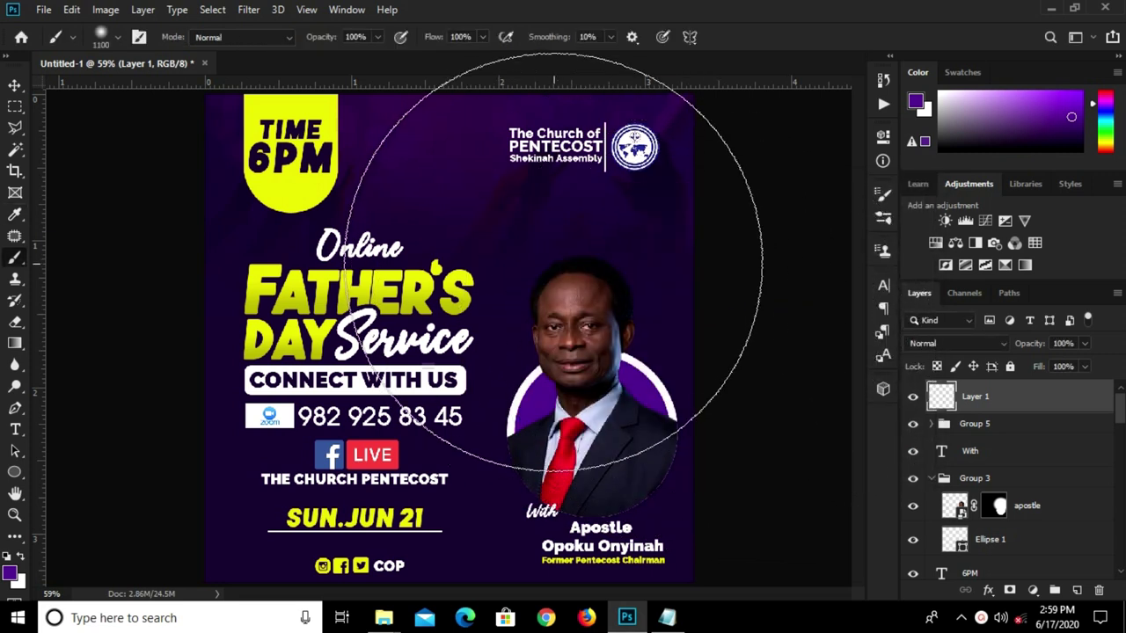
drag(557, 211, 563, 233)
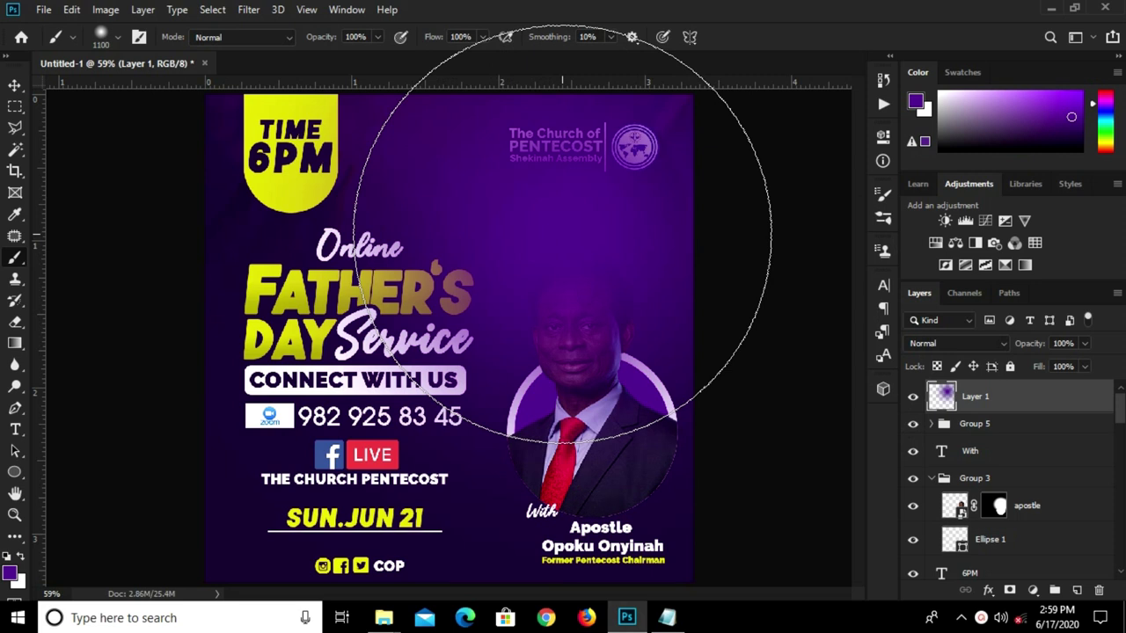
drag(563, 232, 556, 233)
Move the glow layer just above Color Fill 1 and set its opacity to 45%.
key(v)
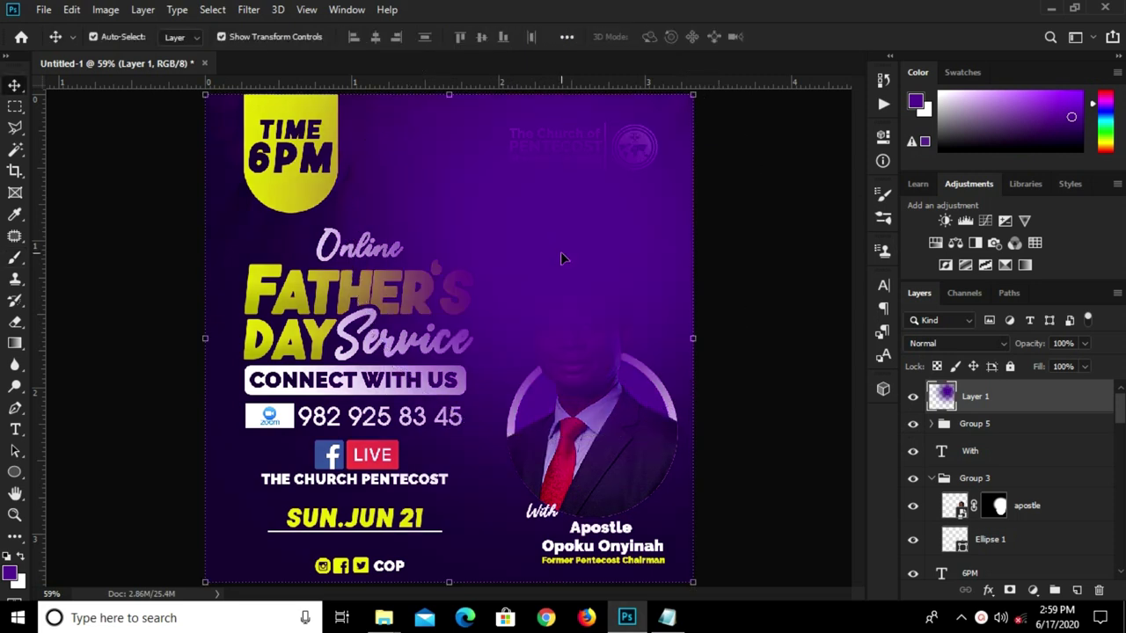
scroll(563, 249, down, 2)
drag(995, 397, 960, 598)
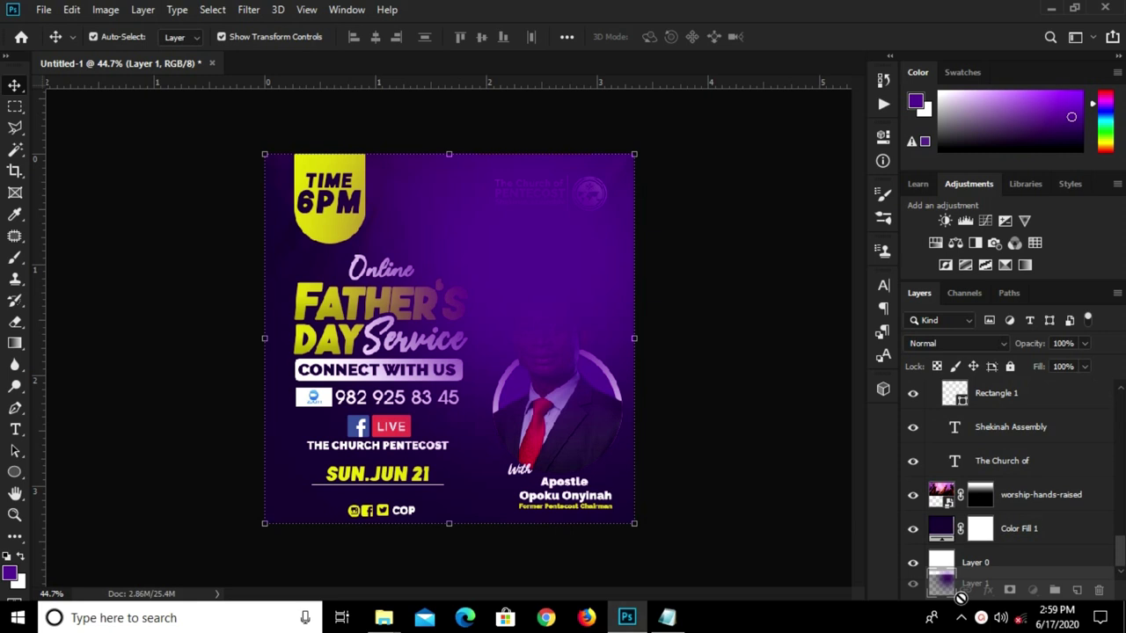
drag(960, 598, 961, 514)
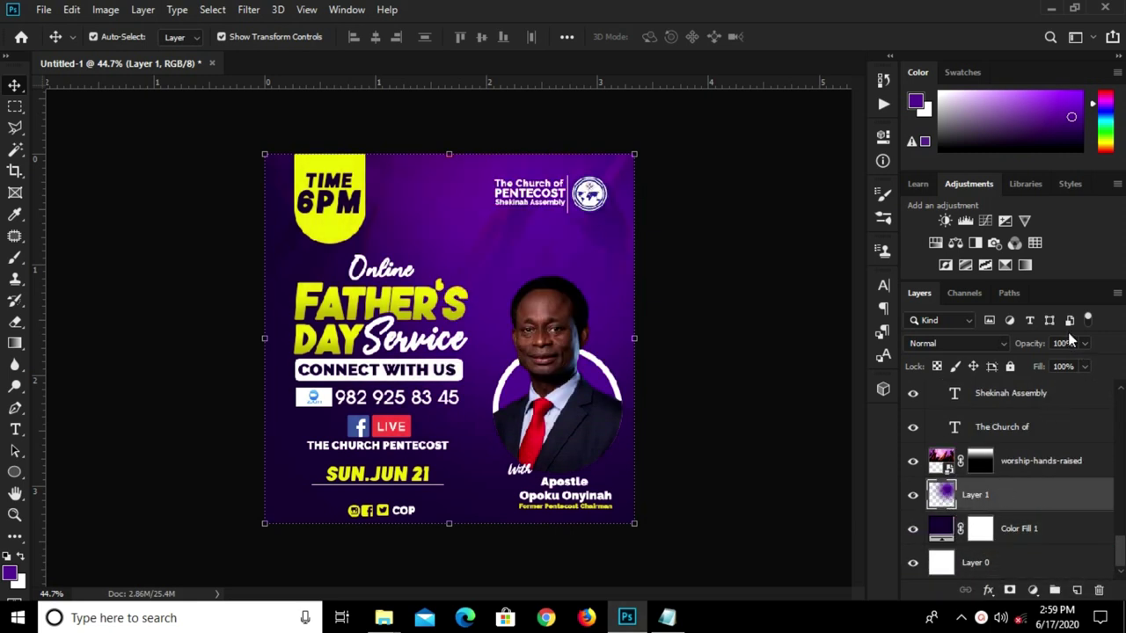
text(45)
key(Return)
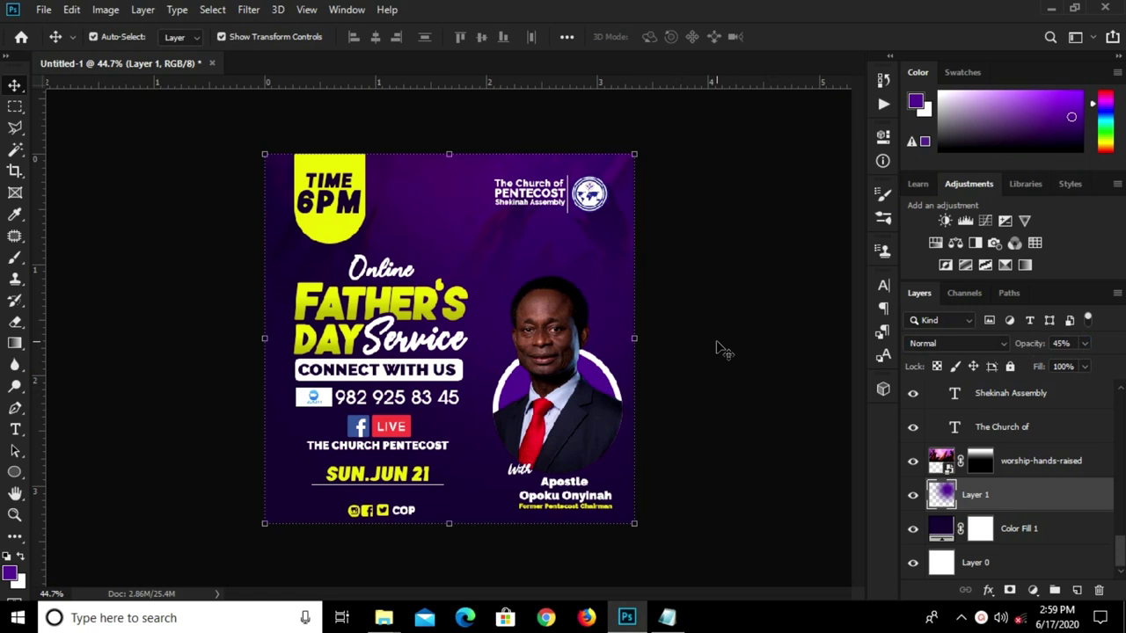
Deselect the glow layer and zoom back in on the finished poster.
click(520, 266)
click(761, 415)
click(989, 498)
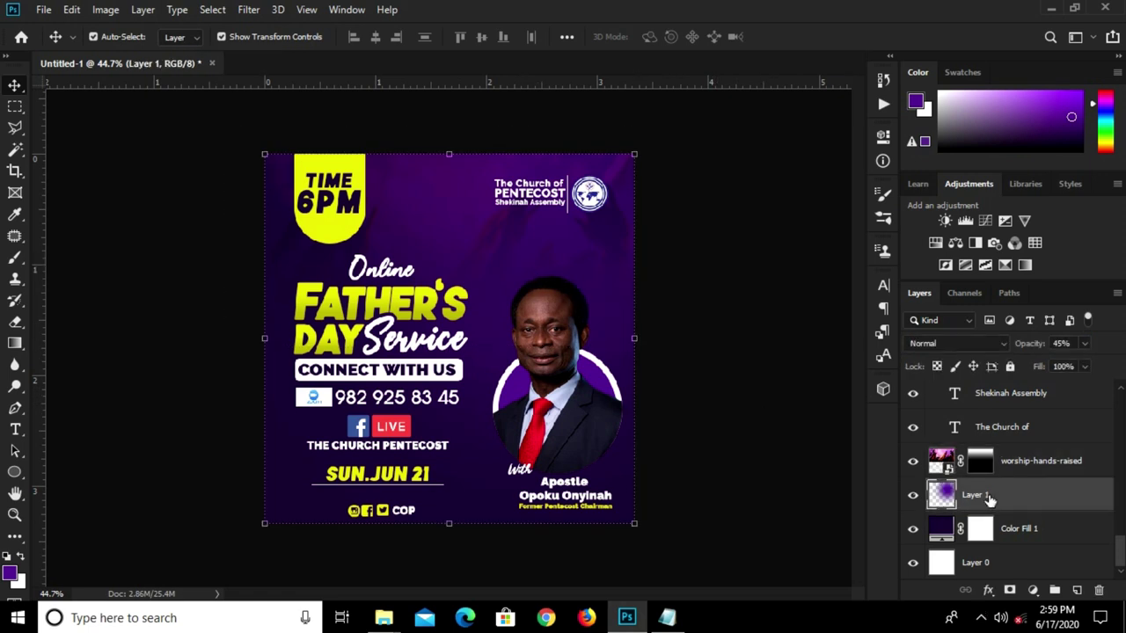
click(746, 385)
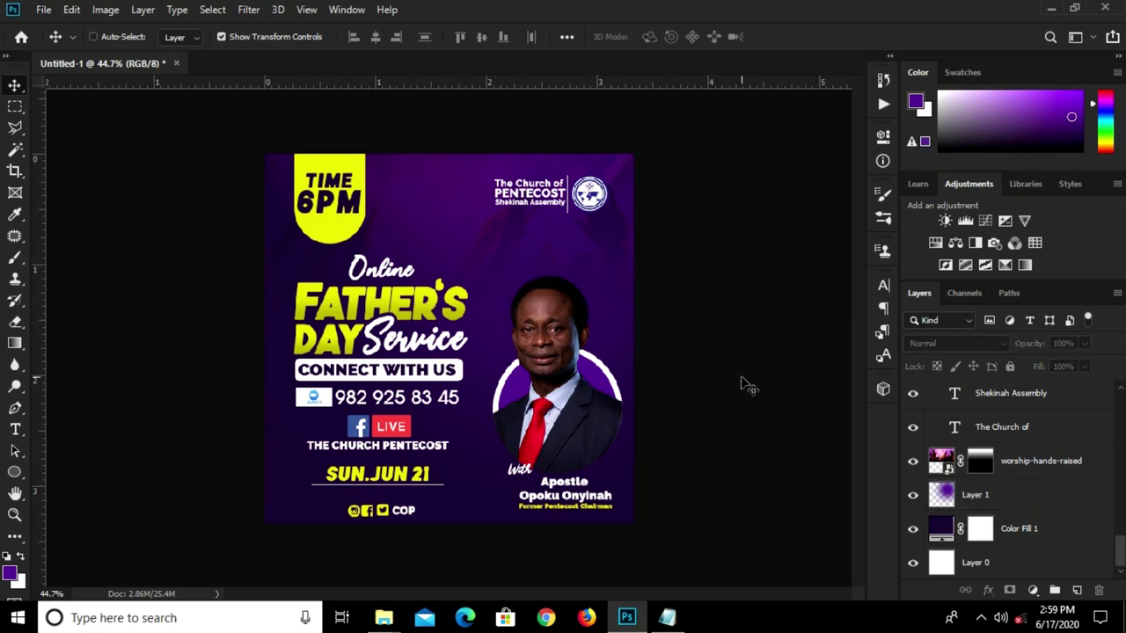
key(ctrl+plus)
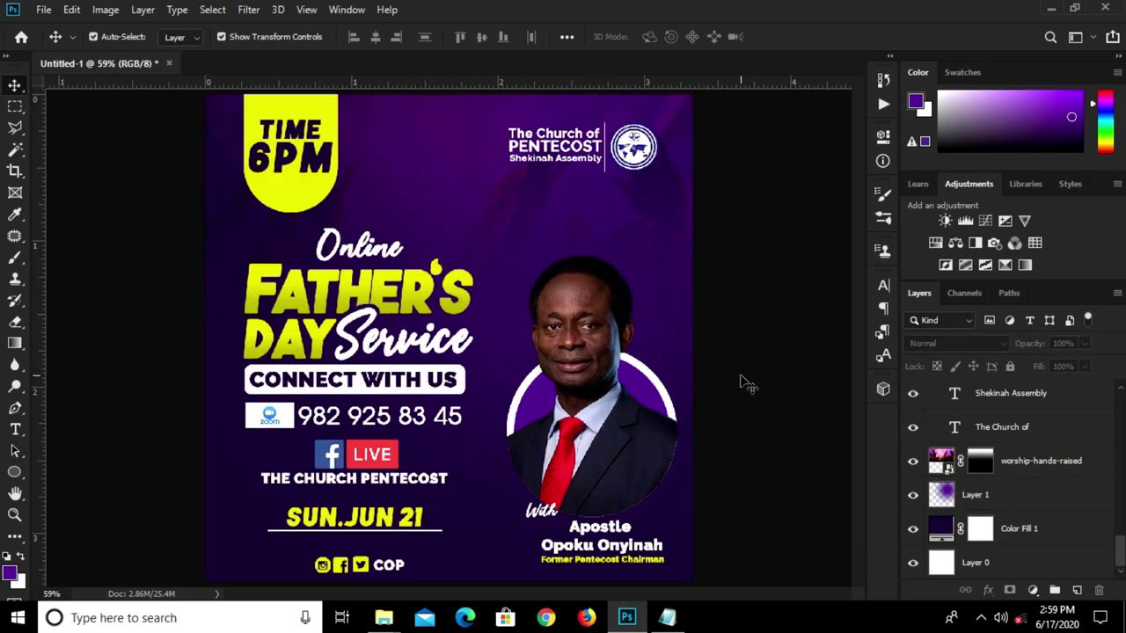